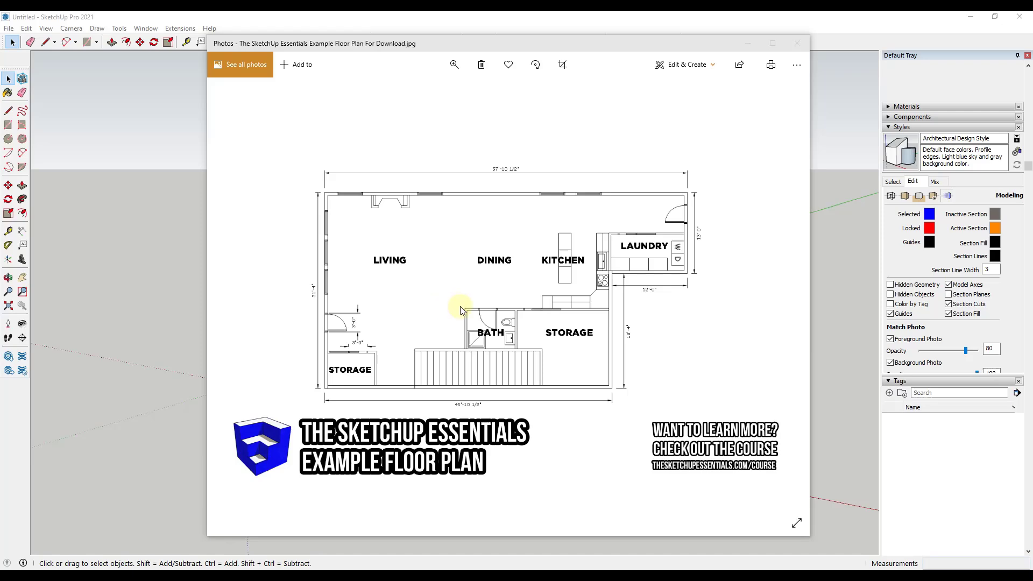
Close the floor plan preview and import the JPG "The SketchUp Essentials Example Floor Plan For Download" as an Image, listing All Supported Image Types
{"action": "left_click", "coordinate": [741, 44]}
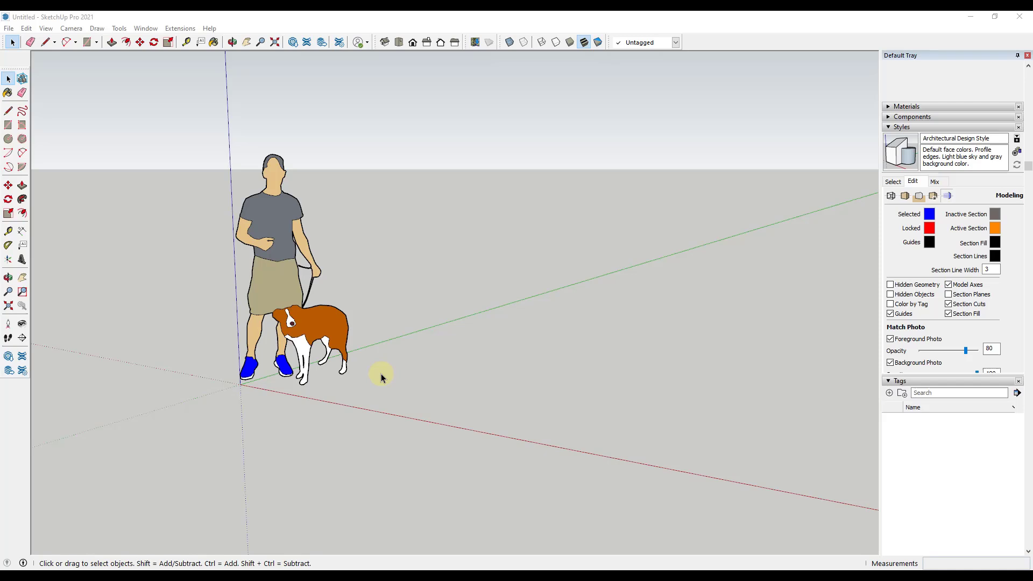
{"action": "left_click", "coordinate": [8, 28]}
{"action": "left_click", "coordinate": [45, 210]}
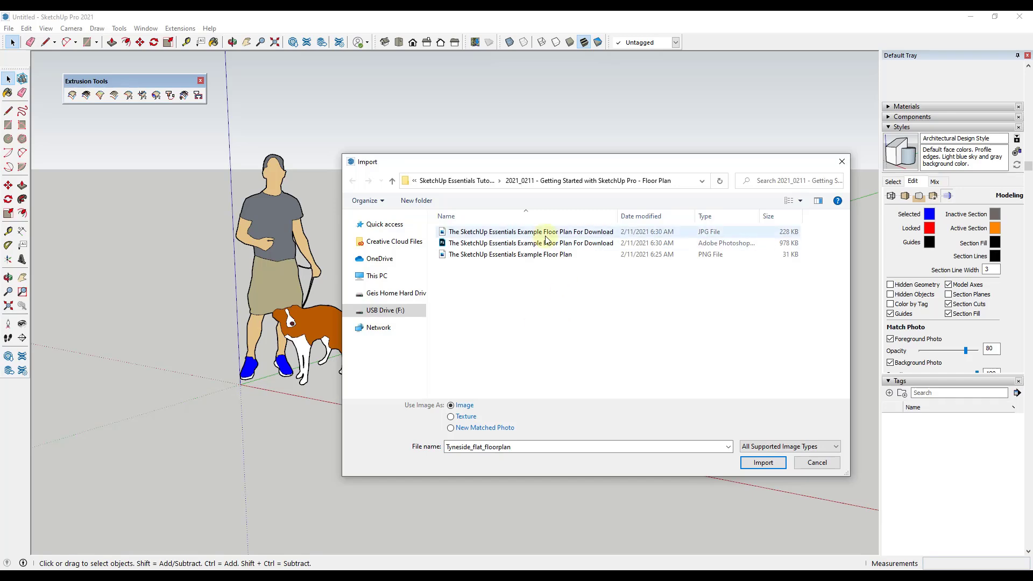
{"action": "left_click", "coordinate": [549, 233]}
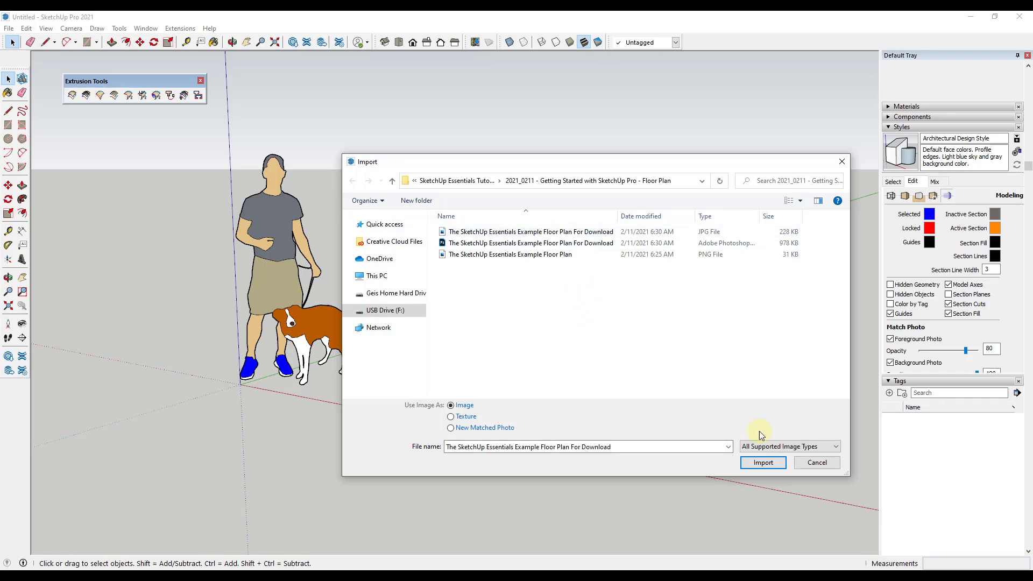
{"action": "left_click", "coordinate": [767, 451]}
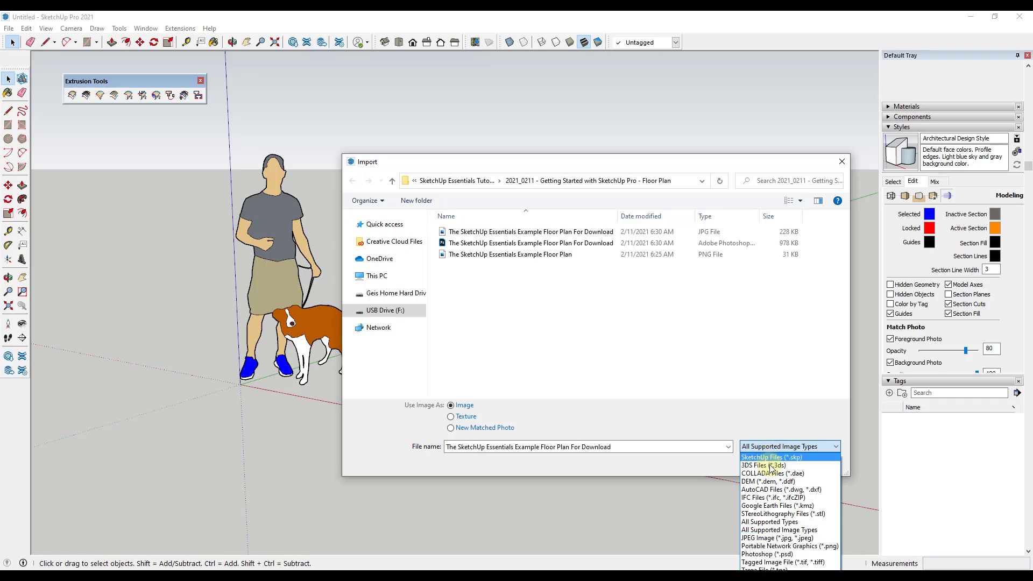
{"action": "left_click", "coordinate": [774, 531]}
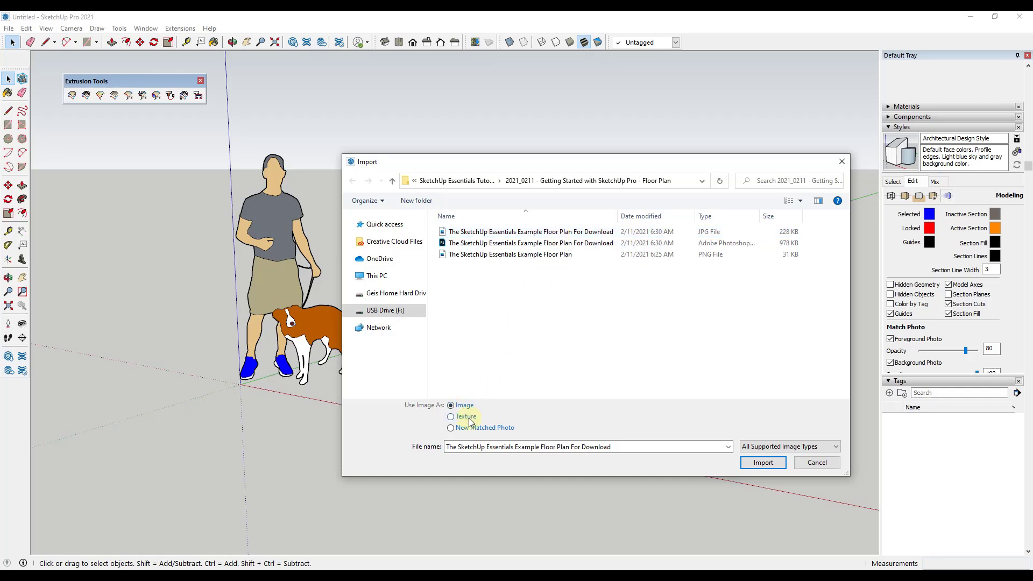
{"action": "left_click", "coordinate": [516, 233]}
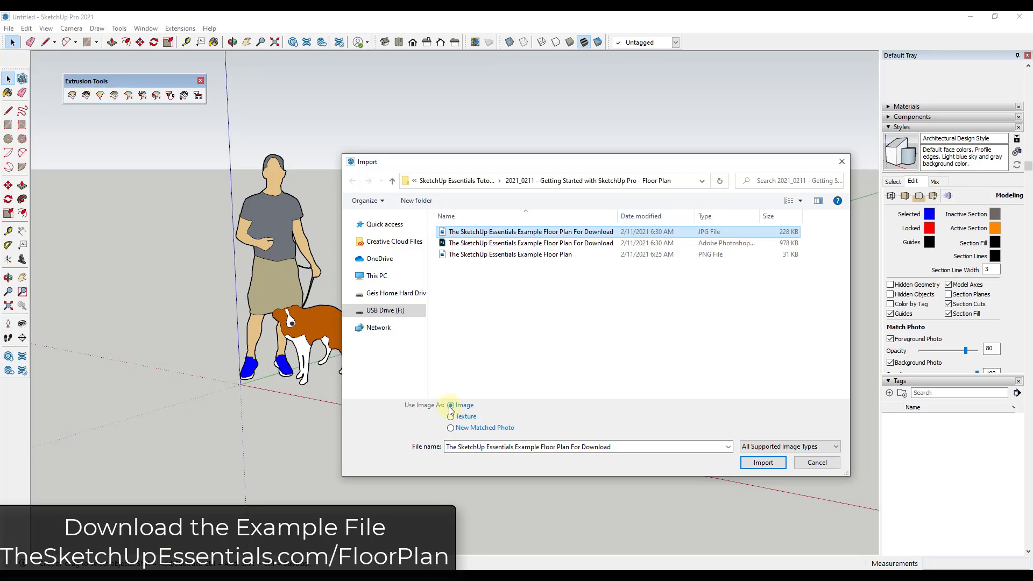
{"action": "left_click", "coordinate": [763, 463]}
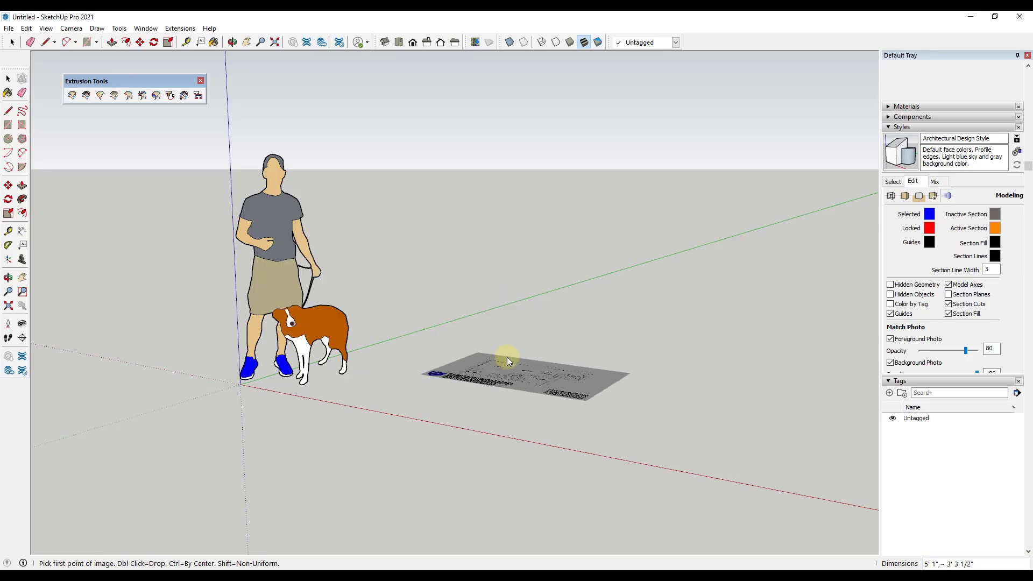
Place the floor plan image flat on the ground beside the scale figure, near the red axis, about 7' high
{"action": "left_click", "coordinate": [341, 400]}
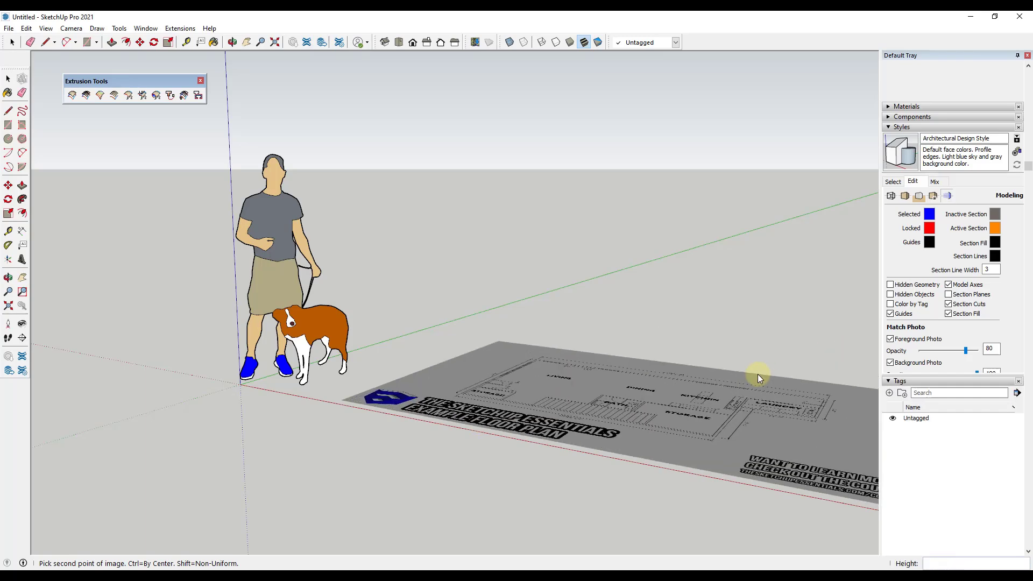
{"action": "scroll", "coordinate": [757, 373], "scroll_direction": "down", "scroll_amount": 1}
{"action": "scroll", "coordinate": [759, 375], "scroll_direction": "down", "scroll_amount": 1}
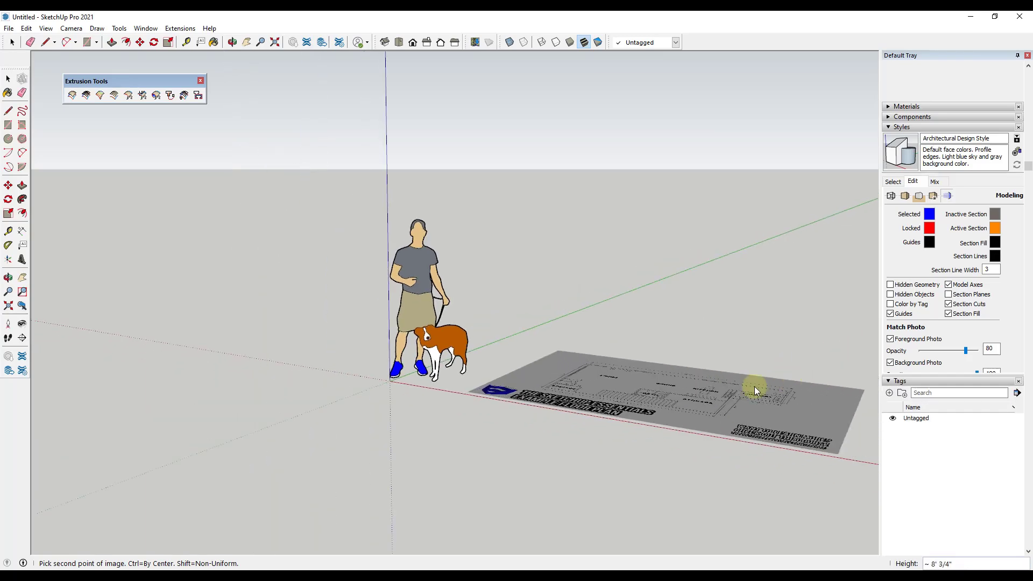
{"action": "scroll", "coordinate": [784, 364], "scroll_direction": "down", "scroll_amount": 1}
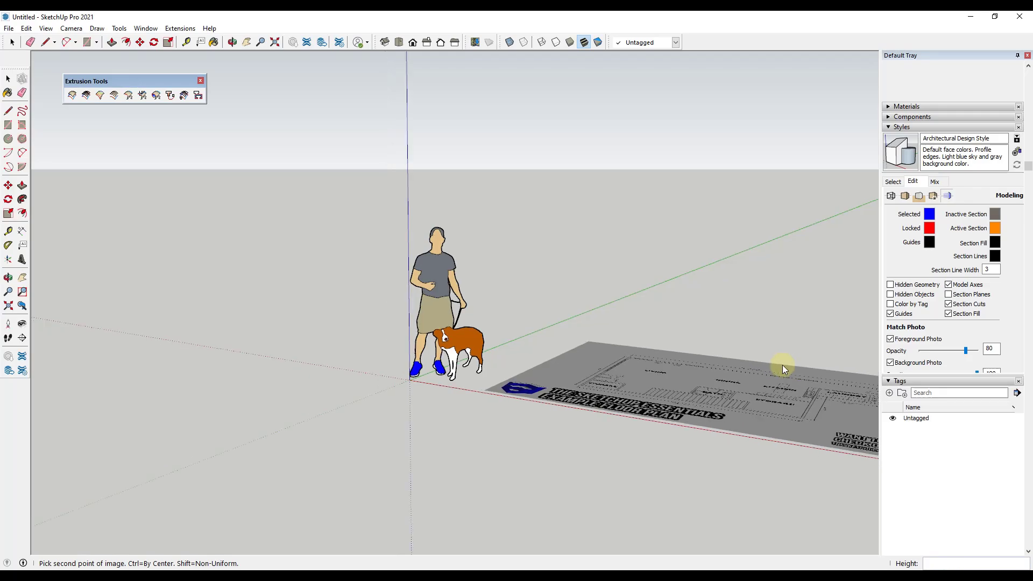
{"action": "middle_click_drag", "start_coordinate": [777, 363], "coordinate": [642, 363]}
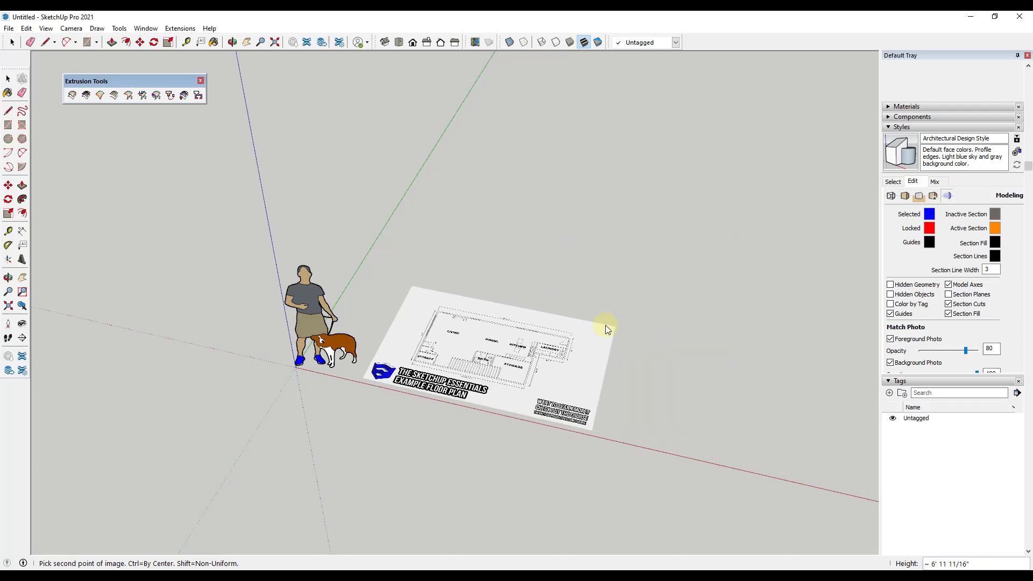
{"action": "left_click", "coordinate": [613, 326]}
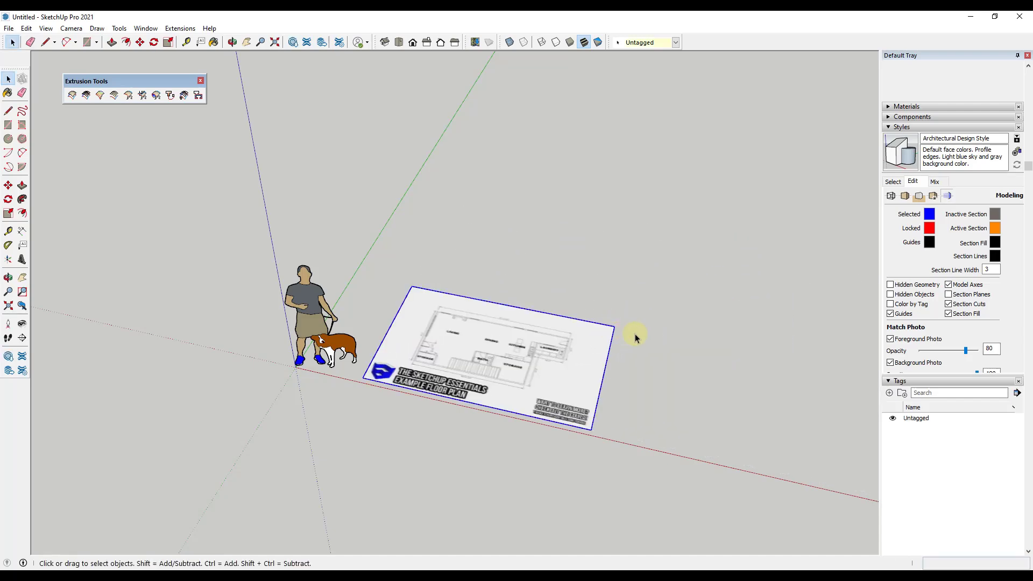
Check the maximum texture size option in the OpenGL preferences and examine the sharpness of the plan's dimension text up close
{"action": "middle_click_drag", "start_coordinate": [518, 378], "coordinate": [516, 403]}
{"action": "scroll", "coordinate": [516, 403], "scroll_direction": "up", "scroll_amount": 4}
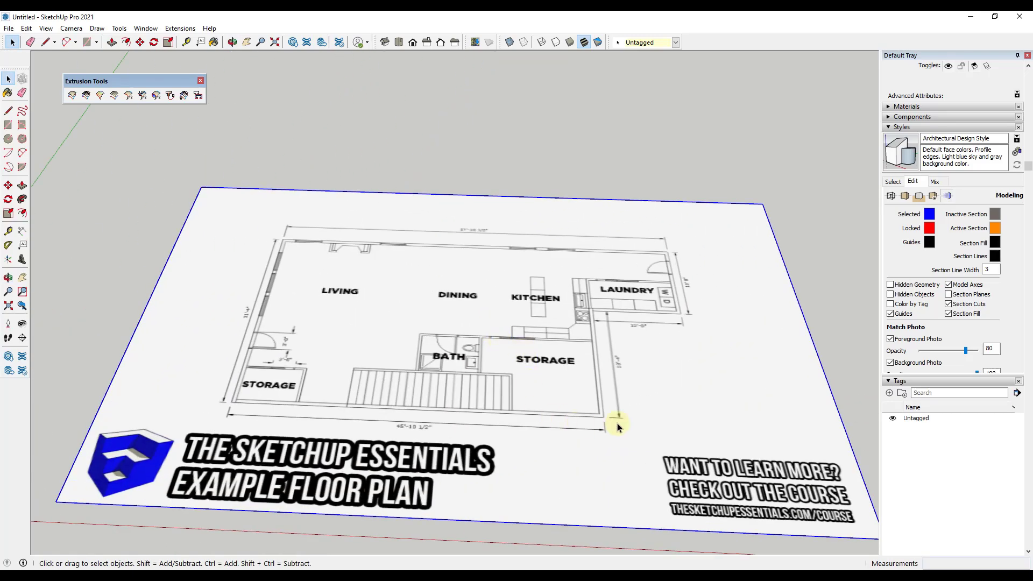
{"action": "scroll", "coordinate": [616, 423], "scroll_direction": "up", "scroll_amount": 3}
{"action": "scroll", "coordinate": [610, 398], "scroll_direction": "up", "scroll_amount": 2}
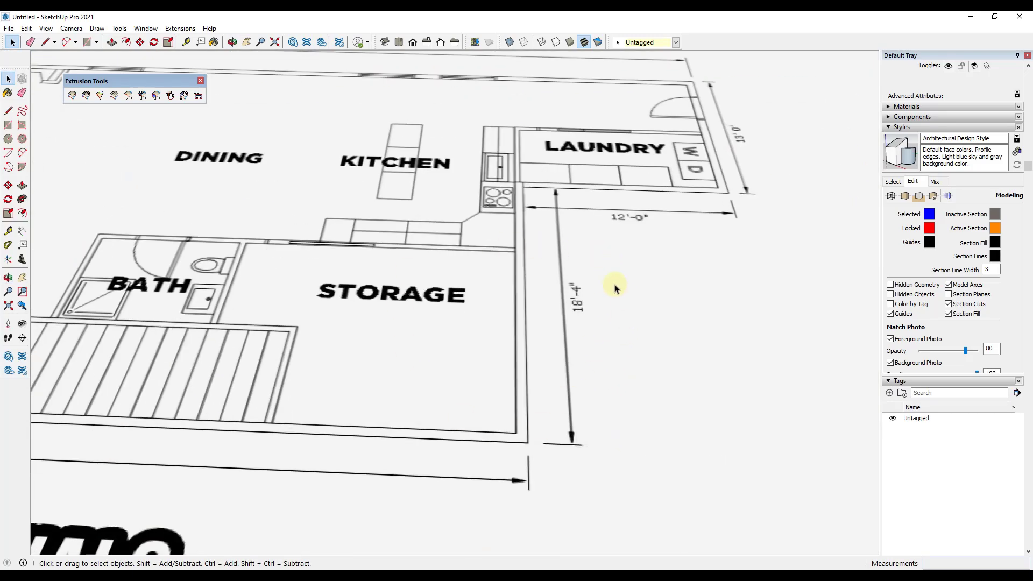
{"action": "left_click", "coordinate": [145, 28]}
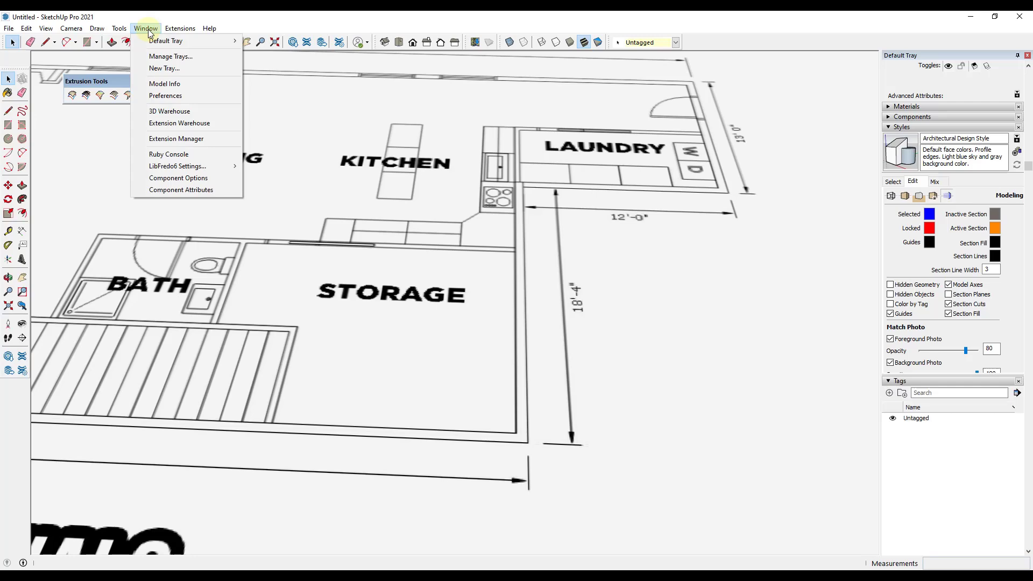
{"action": "left_click", "coordinate": [166, 96]}
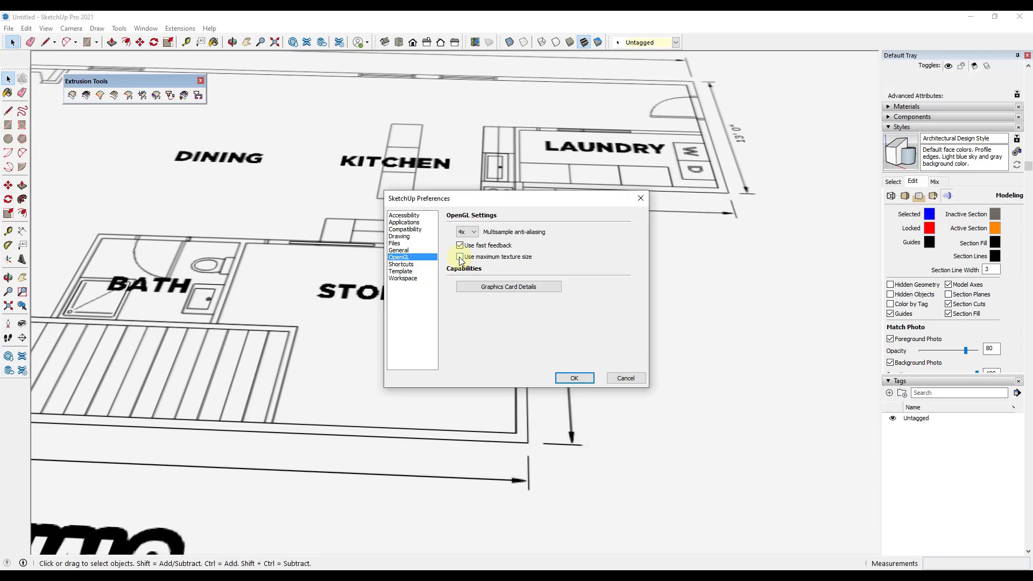
{"action": "left_click", "coordinate": [574, 378]}
{"action": "scroll", "coordinate": [414, 330], "scroll_direction": "down", "scroll_amount": 5}
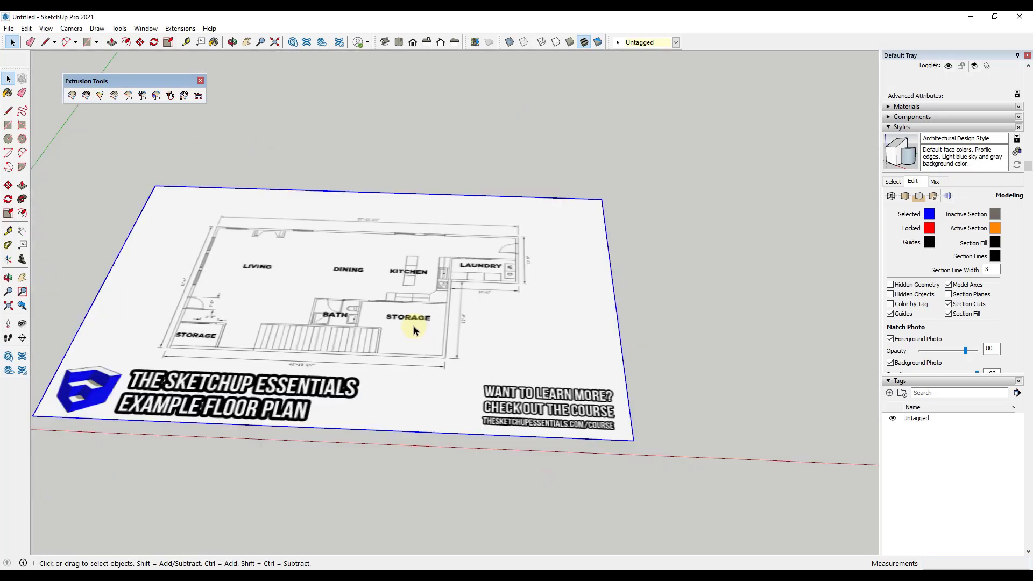
{"action": "scroll", "coordinate": [455, 320], "scroll_direction": "up", "scroll_amount": 8}
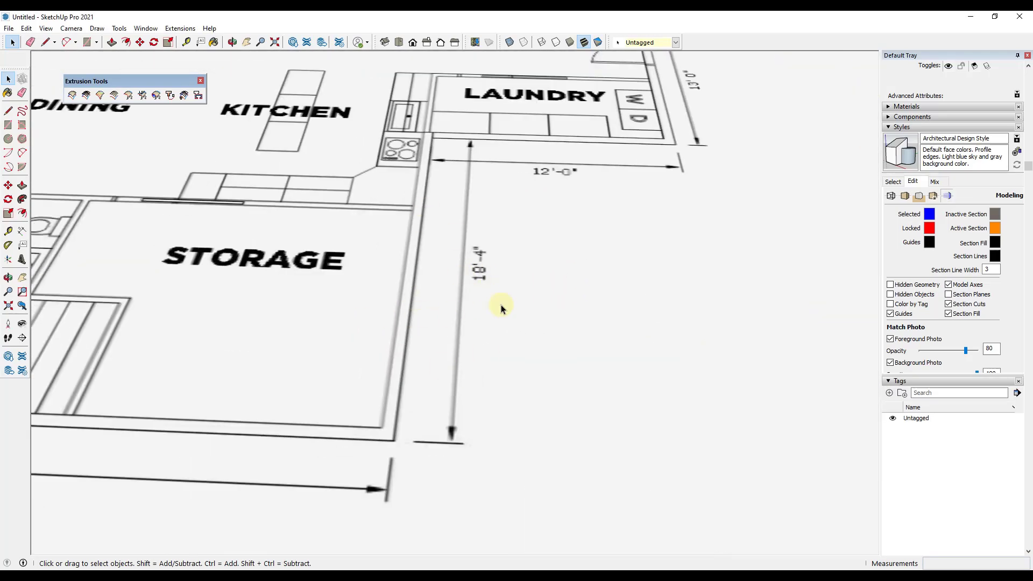
{"action": "scroll", "coordinate": [500, 308], "scroll_direction": "down", "scroll_amount": 8}
Enable Use maximum texture size in the OpenGL preferences, accepting the performance warning
{"action": "left_click", "coordinate": [148, 28]}
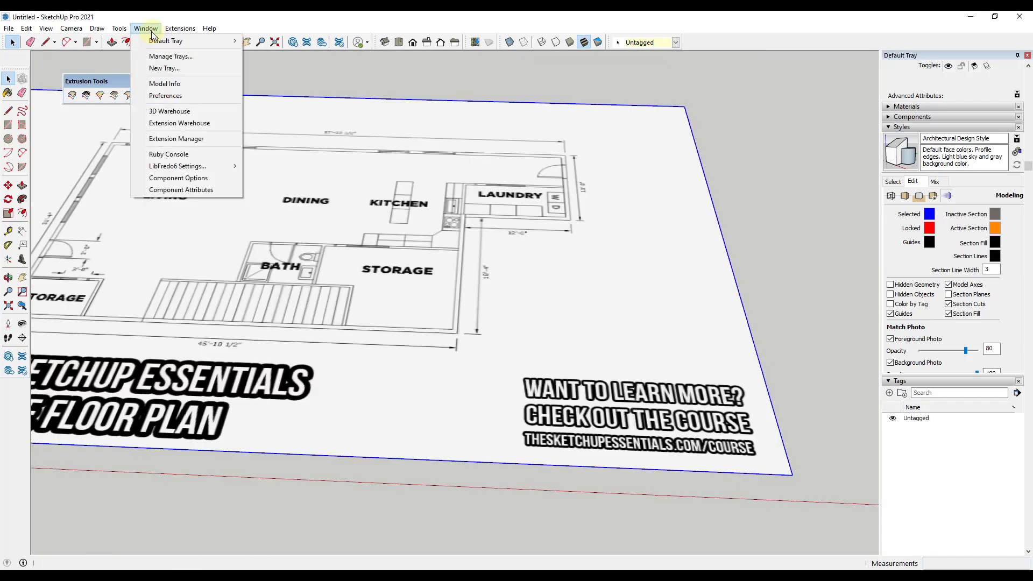
{"action": "left_click", "coordinate": [165, 95]}
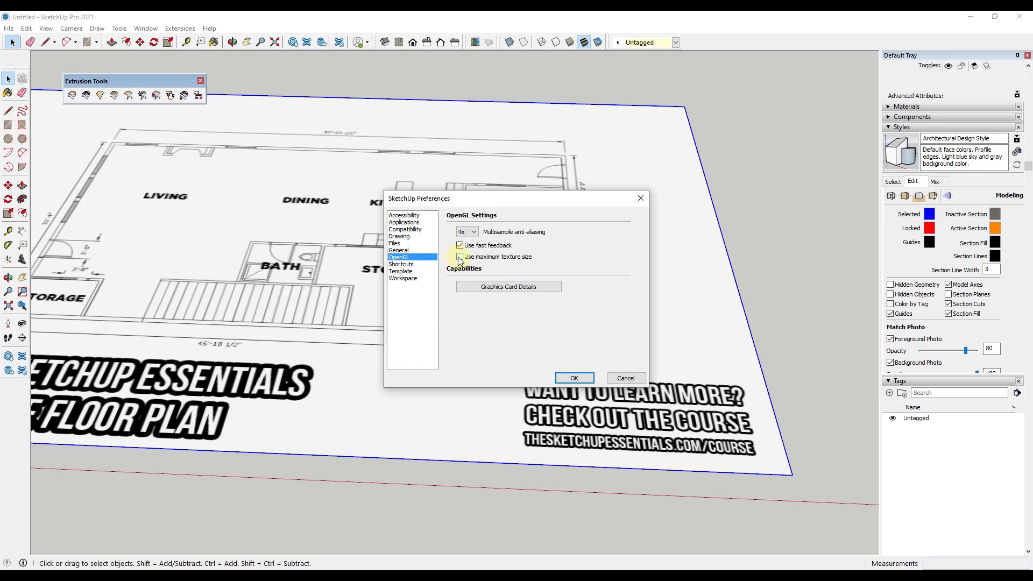
{"action": "left_click", "coordinate": [460, 257]}
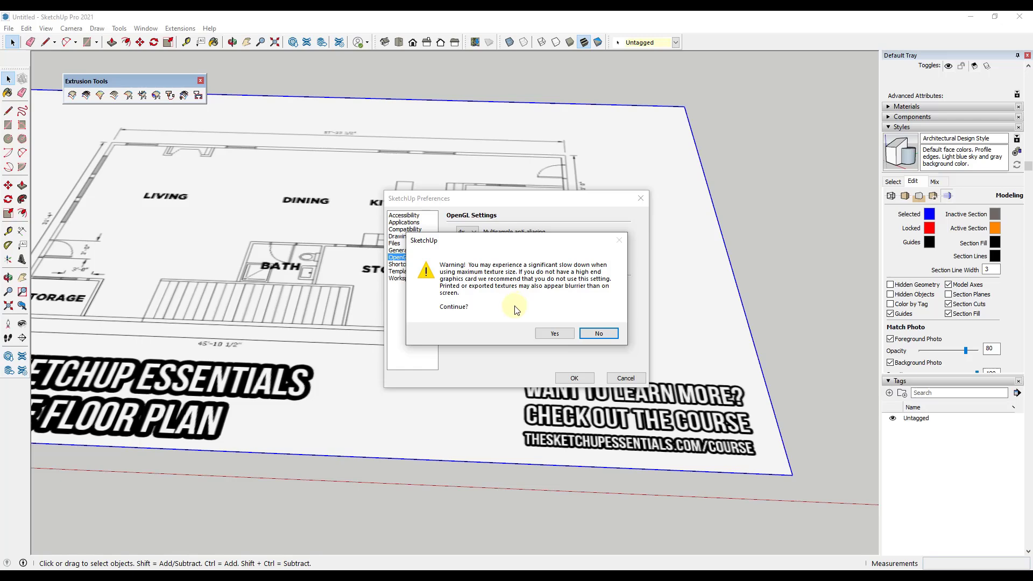
{"action": "left_click", "coordinate": [555, 333]}
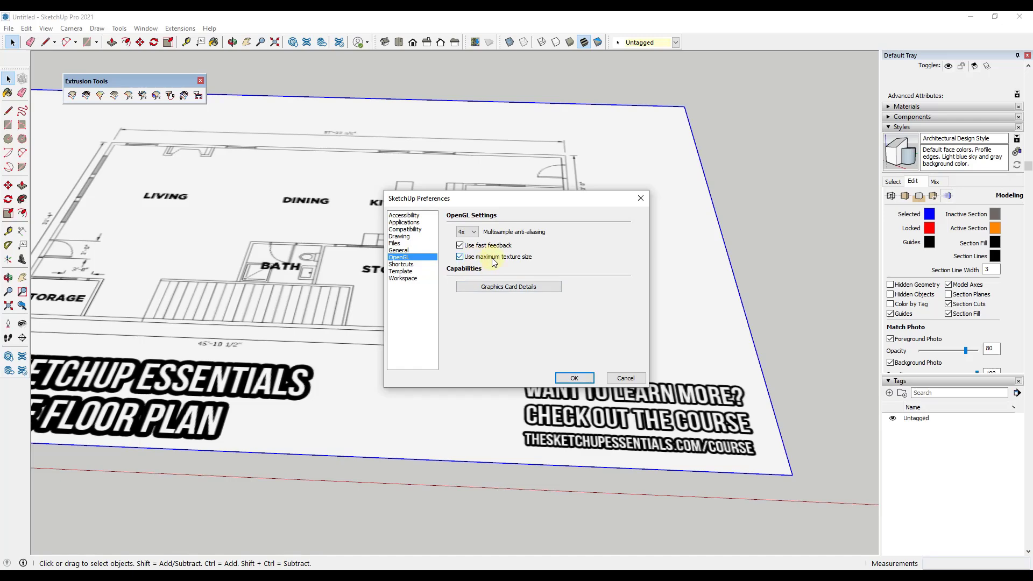
{"action": "left_click", "coordinate": [570, 379]}
Measure the 3'-0" door opening in the living room's outer wall with the Line tool, without keeping a line
{"action": "scroll", "coordinate": [573, 371], "scroll_direction": "down", "scroll_amount": 4}
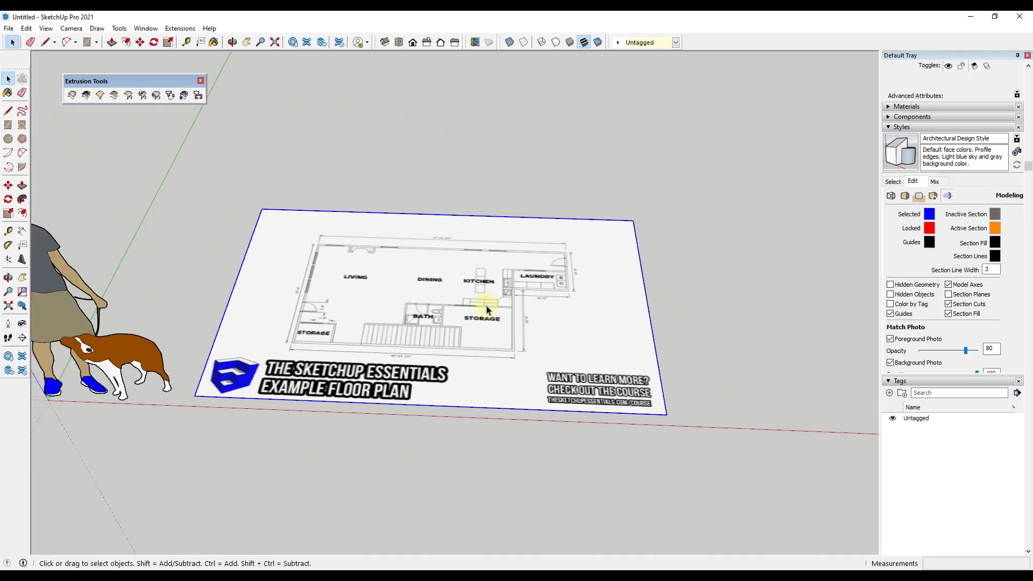
{"action": "middle_click_drag", "start_coordinate": [478, 312], "coordinate": [491, 357]}
{"action": "scroll", "coordinate": [492, 352], "scroll_direction": "down", "scroll_amount": 2}
{"action": "scroll", "coordinate": [526, 362], "scroll_direction": "up", "scroll_amount": 3}
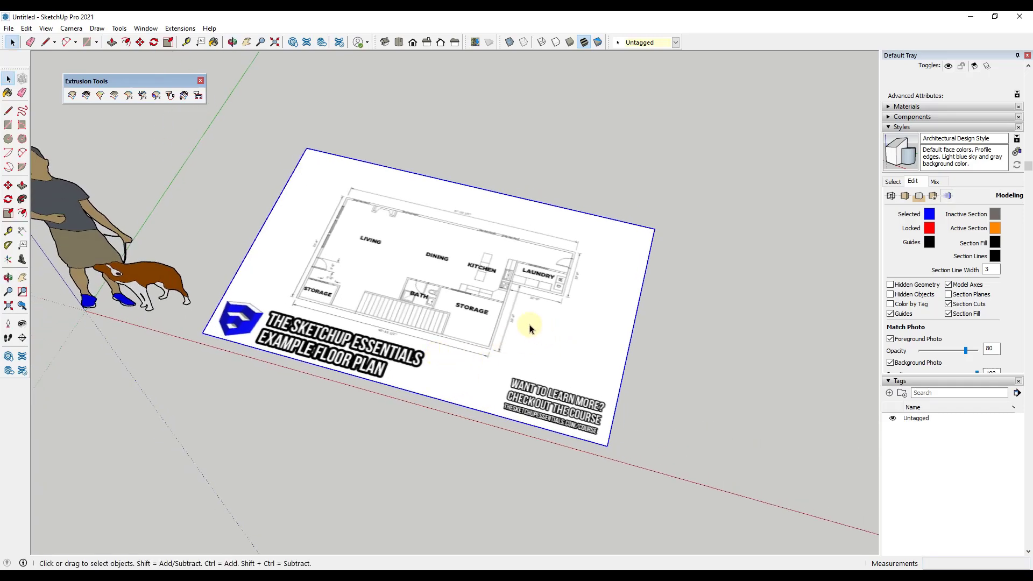
{"action": "scroll", "coordinate": [494, 311], "scroll_direction": "up", "scroll_amount": 4}
{"action": "scroll", "coordinate": [183, 242], "scroll_direction": "up", "scroll_amount": 6}
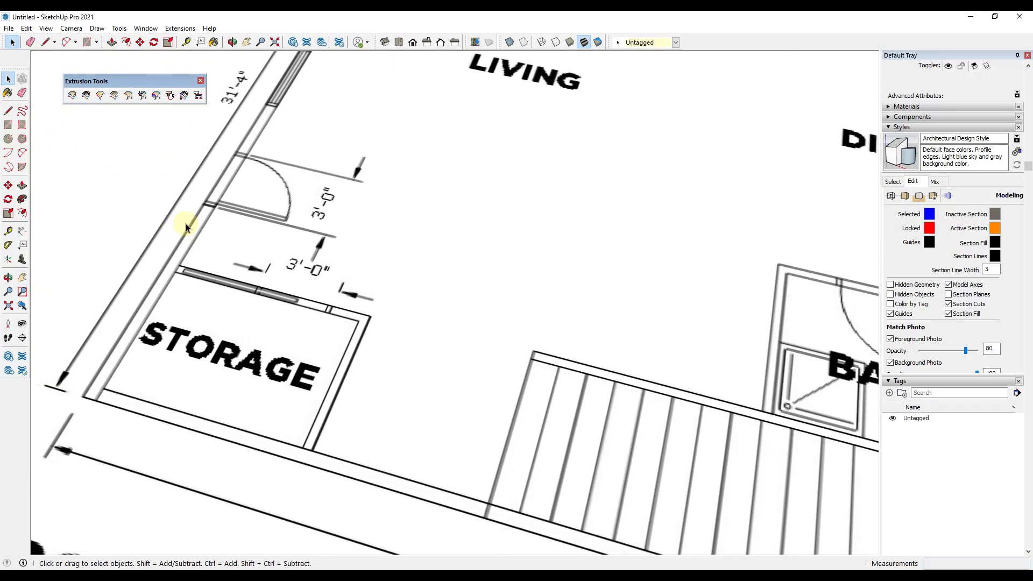
{"action": "scroll", "coordinate": [284, 261], "scroll_direction": "up", "scroll_amount": 5}
{"action": "key", "text": "l"}
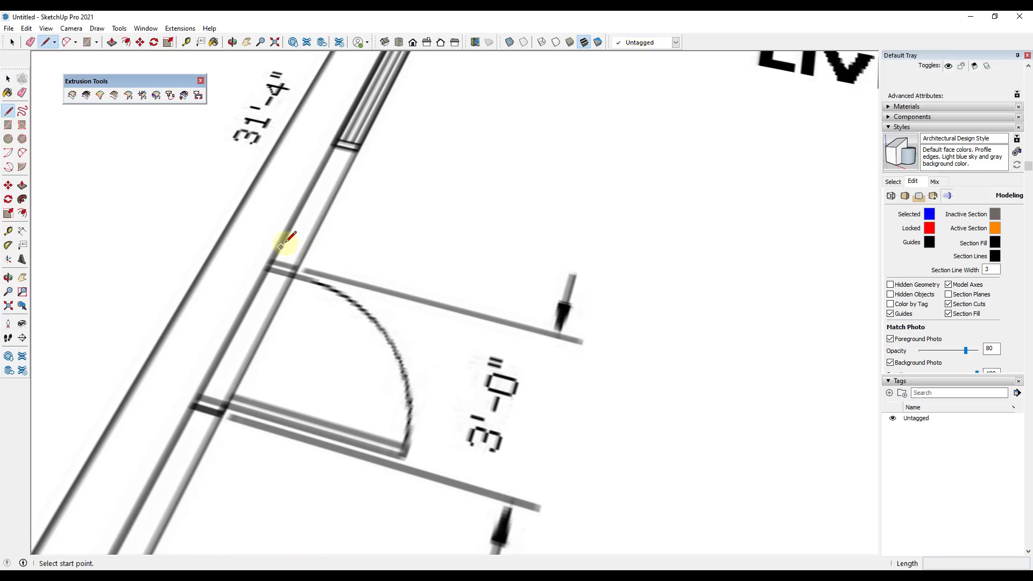
{"action": "left_click", "coordinate": [297, 265]}
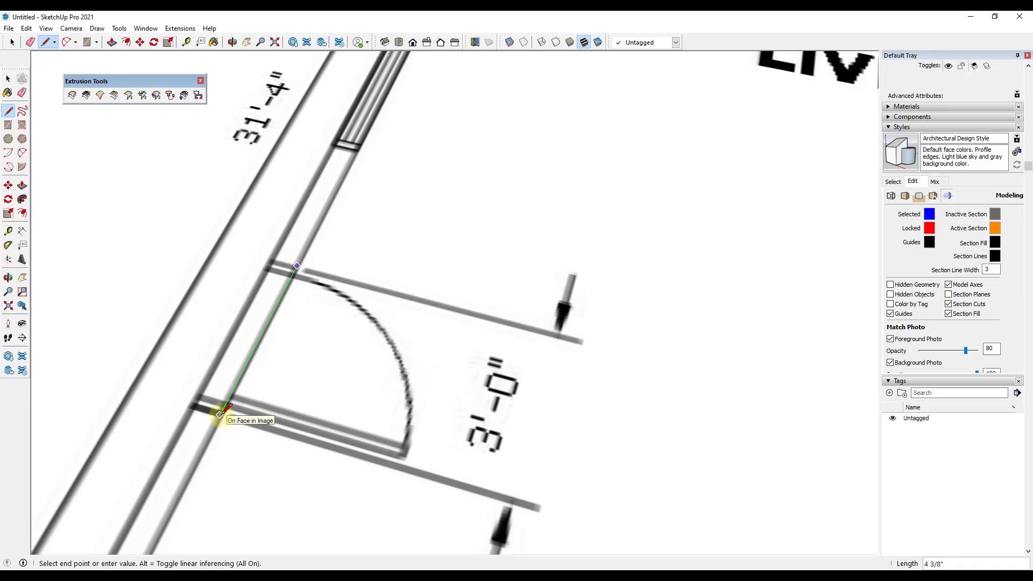
{"action": "key", "text": "Escape"}
{"action": "key", "text": "space"}
{"action": "left_click", "coordinate": [221, 415]}
Compare the overall size of the imported floor plan image with the human scale figure
{"action": "scroll", "coordinate": [325, 287], "scroll_direction": "down", "scroll_amount": 7}
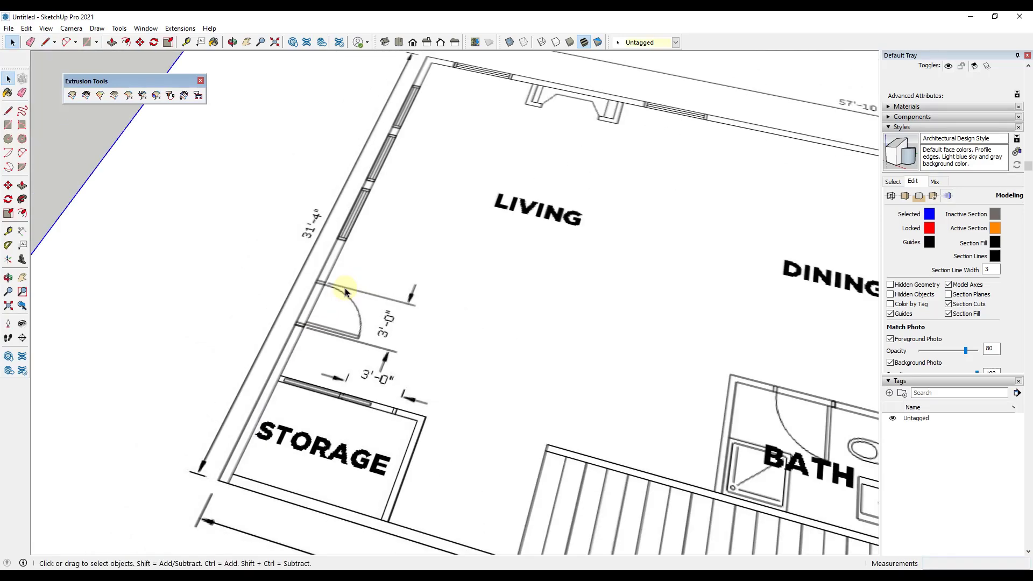
{"action": "scroll", "coordinate": [308, 345], "scroll_direction": "down", "scroll_amount": 3}
{"action": "mouse_move", "coordinate": [362, 275]}
{"action": "middle_mouse_down"}
{"action": "mouse_move", "coordinate": [397, 259]}
{"action": "mouse_move", "coordinate": [452, 198]}
{"action": "middle_mouse_up"}
{"action": "scroll", "coordinate": [393, 344], "scroll_direction": "up", "scroll_amount": 2}
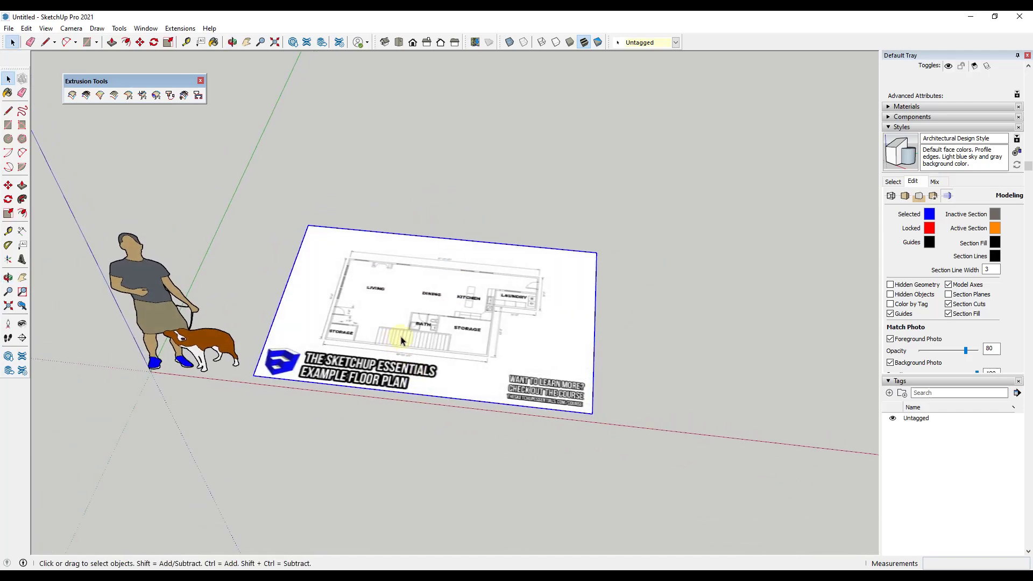
{"action": "scroll", "coordinate": [461, 260], "scroll_direction": "up", "scroll_amount": 2}
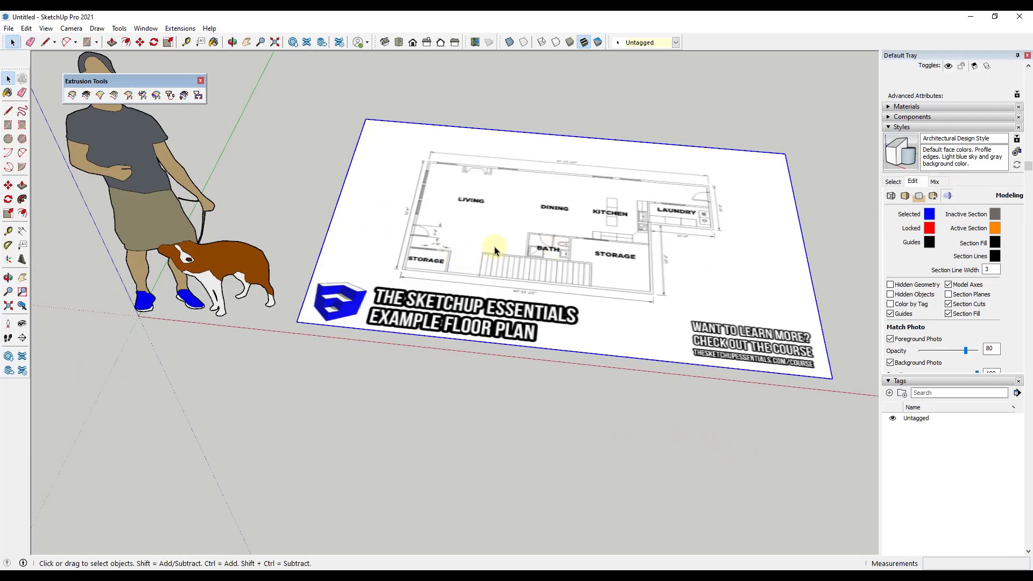
{"action": "scroll", "coordinate": [650, 258], "scroll_direction": "down", "scroll_amount": 2}
{"action": "scroll", "coordinate": [621, 253], "scroll_direction": "up", "scroll_amount": 3}
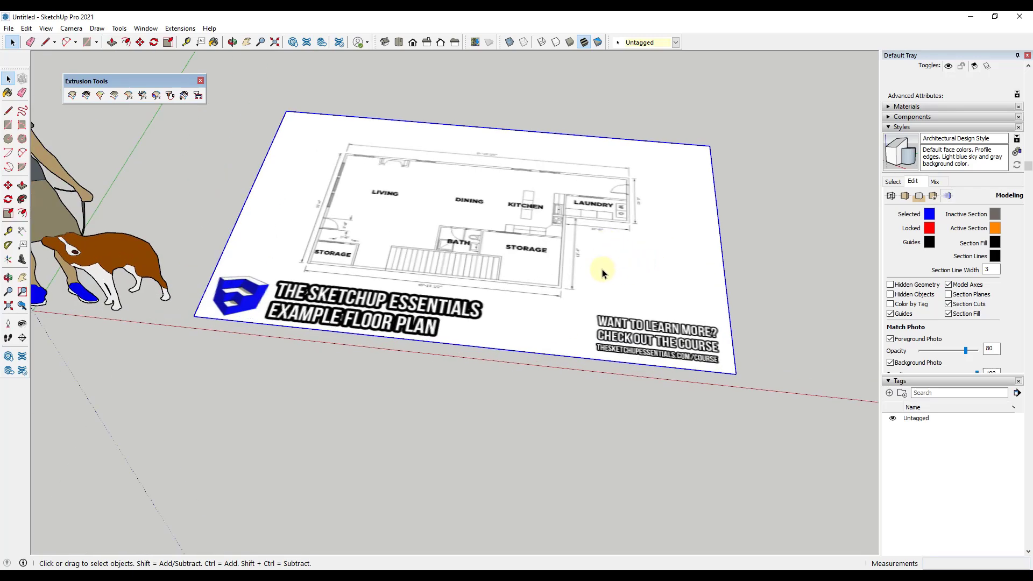
{"action": "scroll", "coordinate": [430, 299], "scroll_direction": "down", "scroll_amount": 3}
{"action": "scroll", "coordinate": [442, 258], "scroll_direction": "up", "scroll_amount": 3}
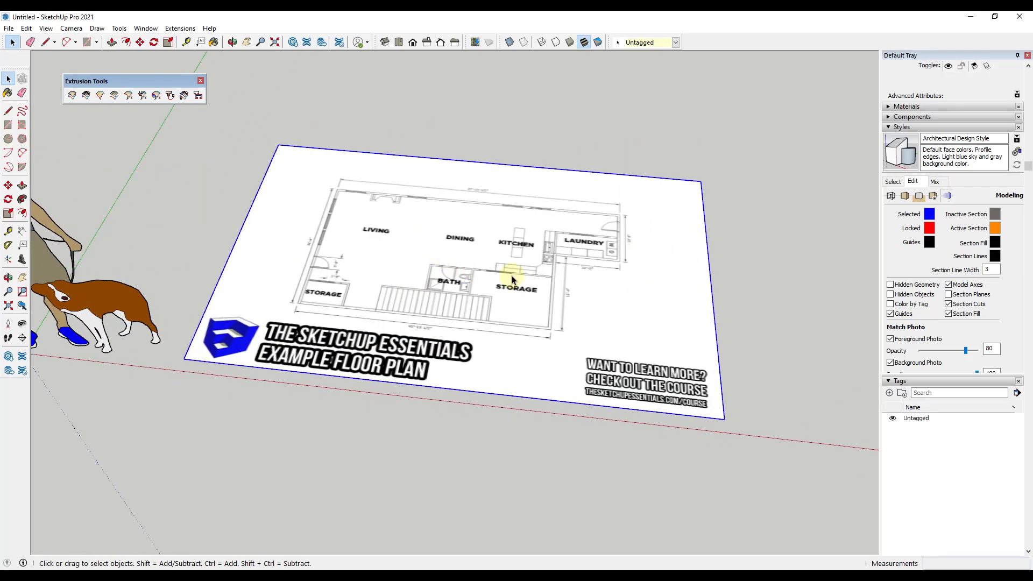
Explode the floor plan image into editable geometry and select only its textured face
{"action": "right_click", "coordinate": [405, 257]}
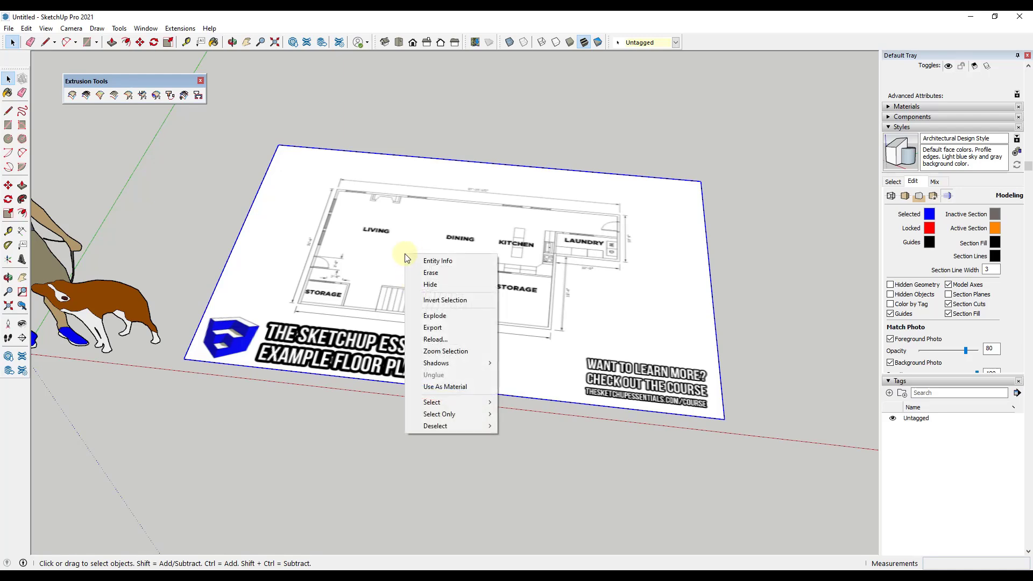
{"action": "left_click", "coordinate": [441, 316]}
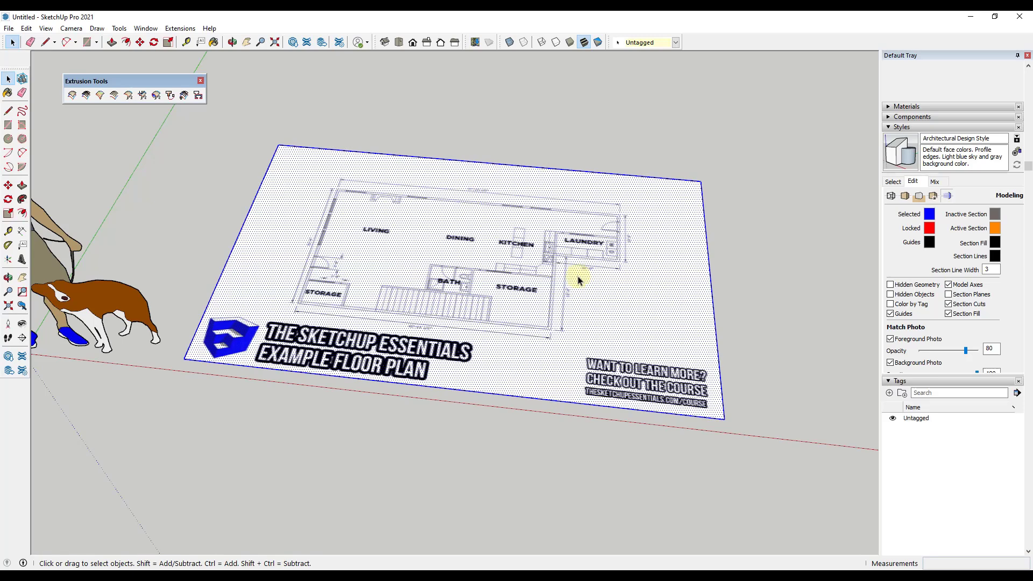
{"action": "left_click", "coordinate": [734, 283]}
{"action": "left_click", "coordinate": [643, 309]}
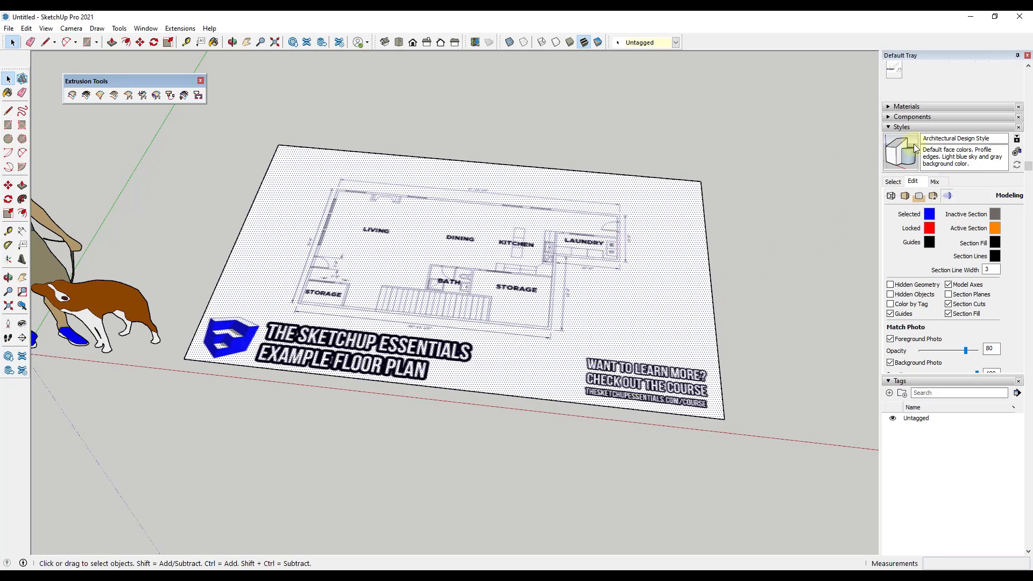
Group the floor plan face with its border edges and open the group for editing
{"action": "double_click", "coordinate": [492, 298]}
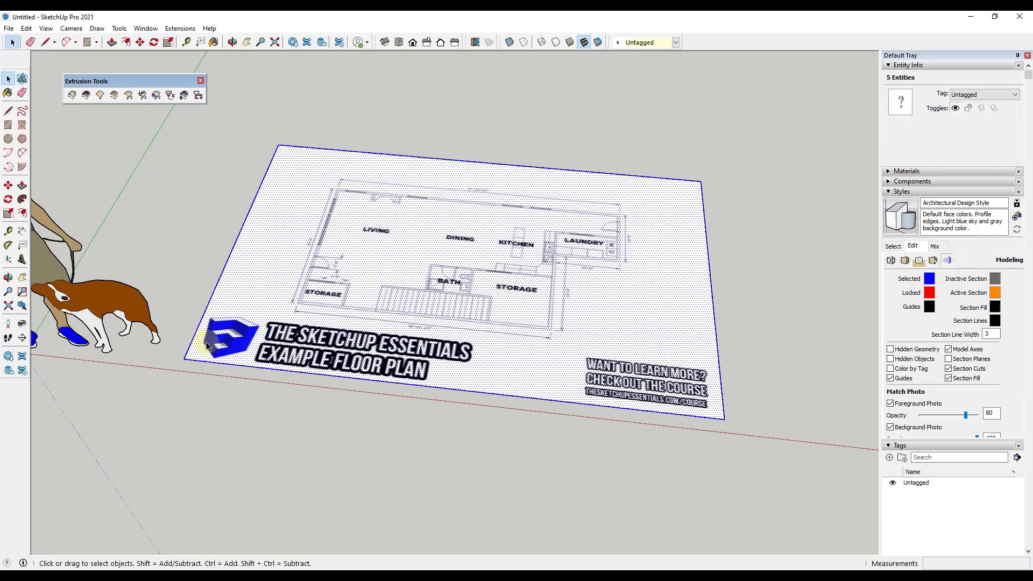
{"action": "right_click", "coordinate": [348, 269]}
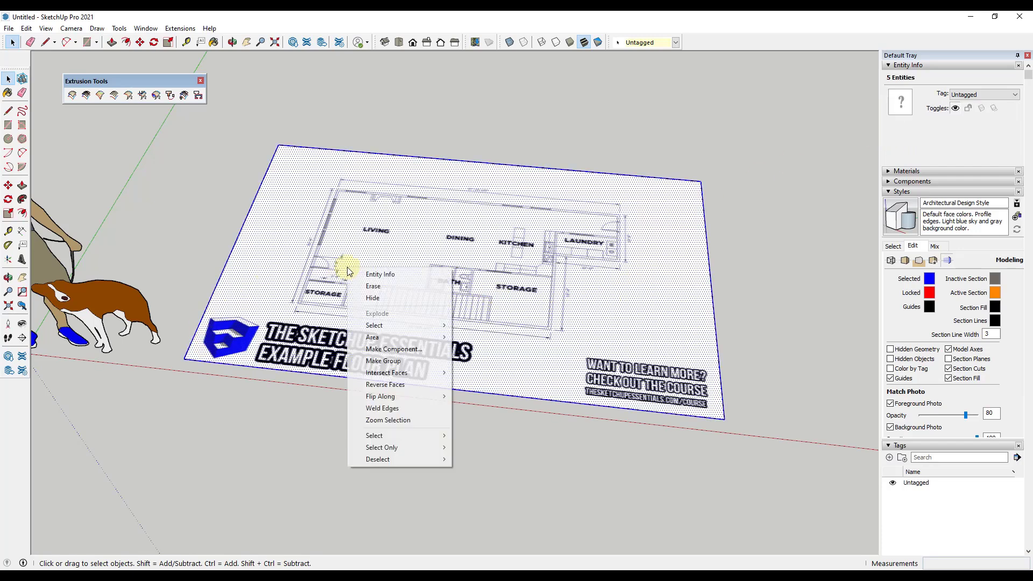
{"action": "left_click", "coordinate": [383, 361]}
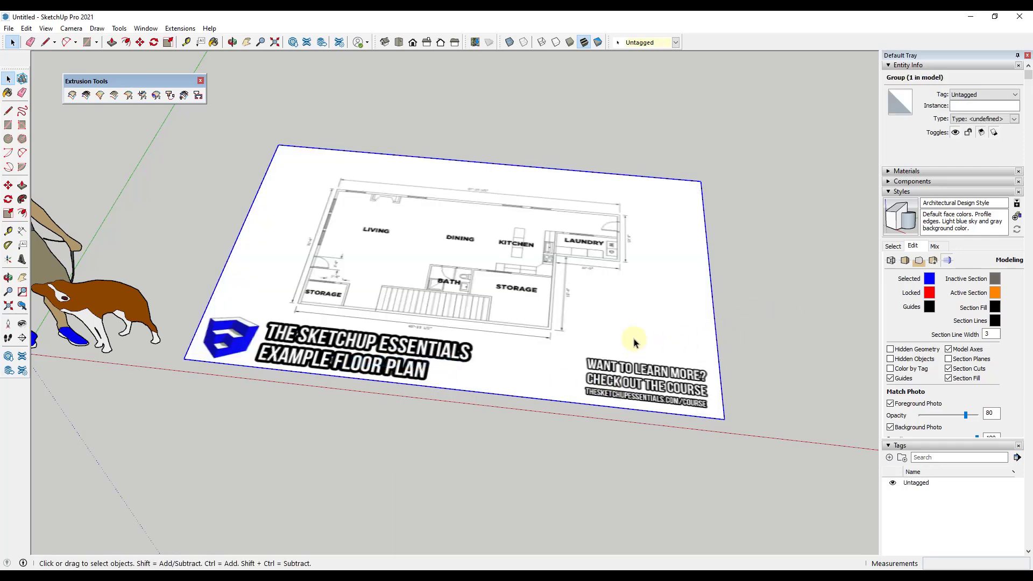
{"action": "double_click", "coordinate": [578, 308]}
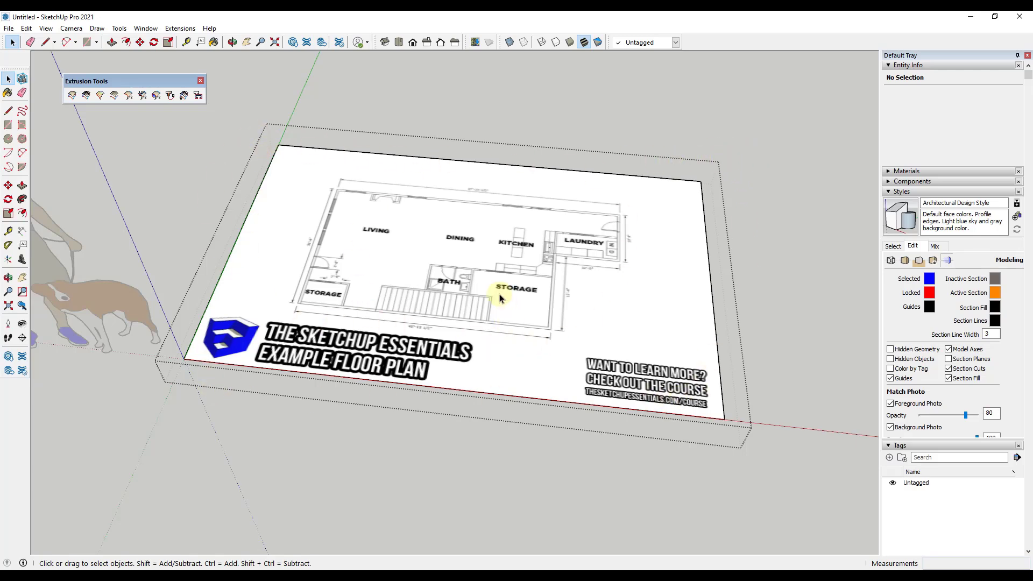
In top view, measure the 13'-0" dimension line beside the laundry from end to end with the Tape Measure tool
{"action": "left_click", "coordinate": [9, 232]}
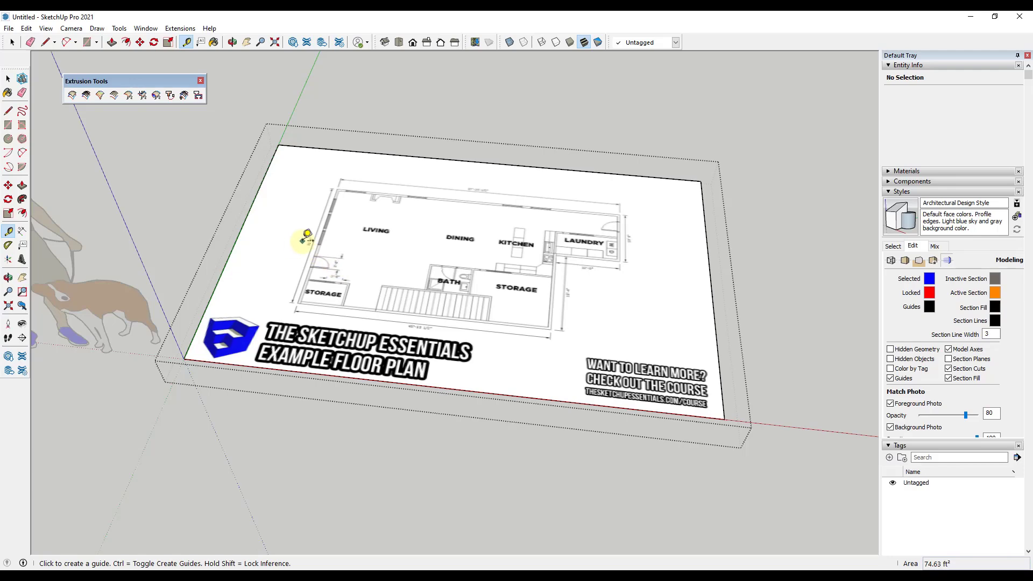
{"action": "scroll", "coordinate": [305, 237], "scroll_direction": "up", "scroll_amount": 10}
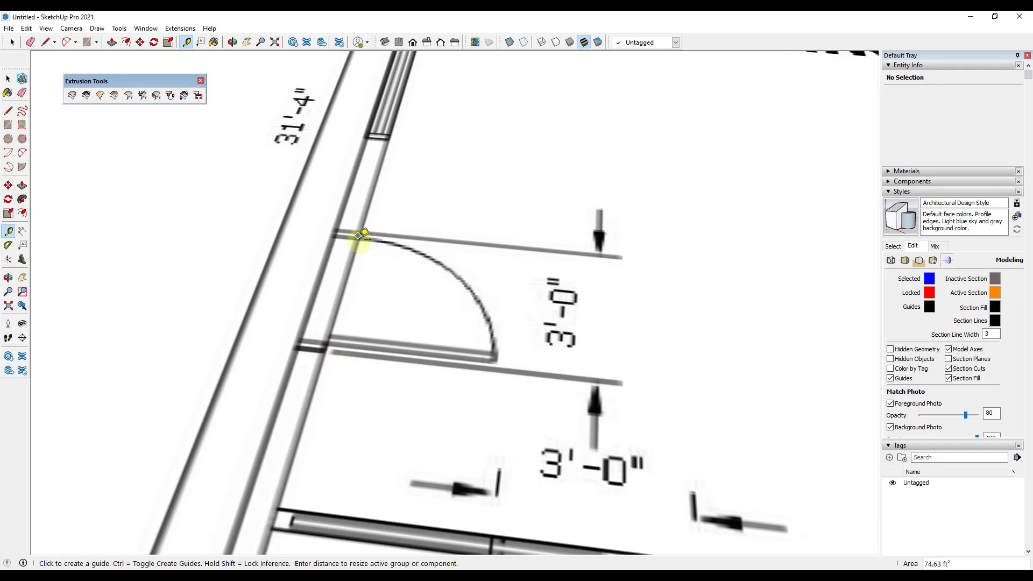
{"action": "left_click", "coordinate": [400, 42]}
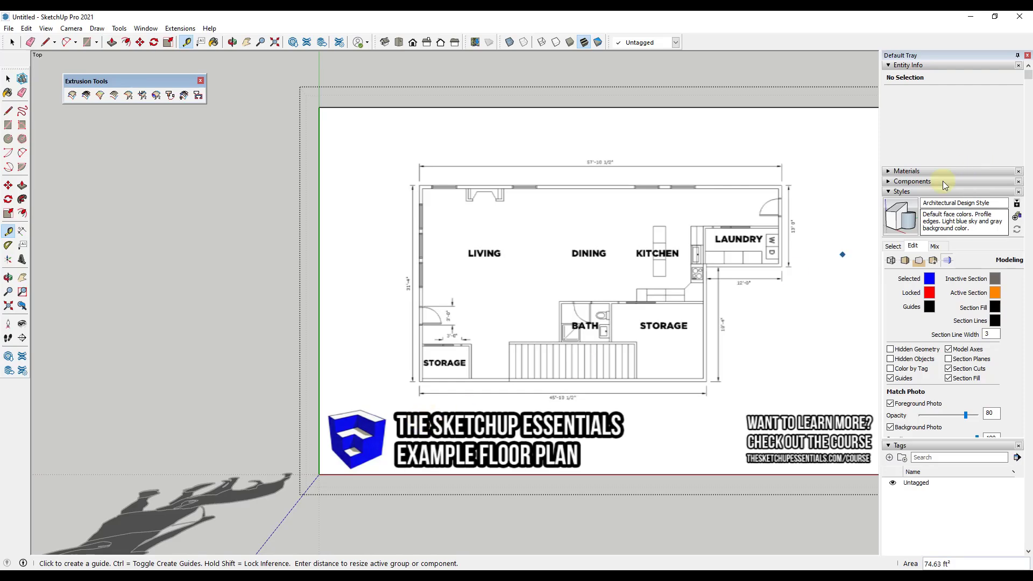
{"action": "scroll", "coordinate": [831, 202], "scroll_direction": "up", "scroll_amount": 5}
{"action": "scroll", "coordinate": [806, 202], "scroll_direction": "up", "scroll_amount": 2}
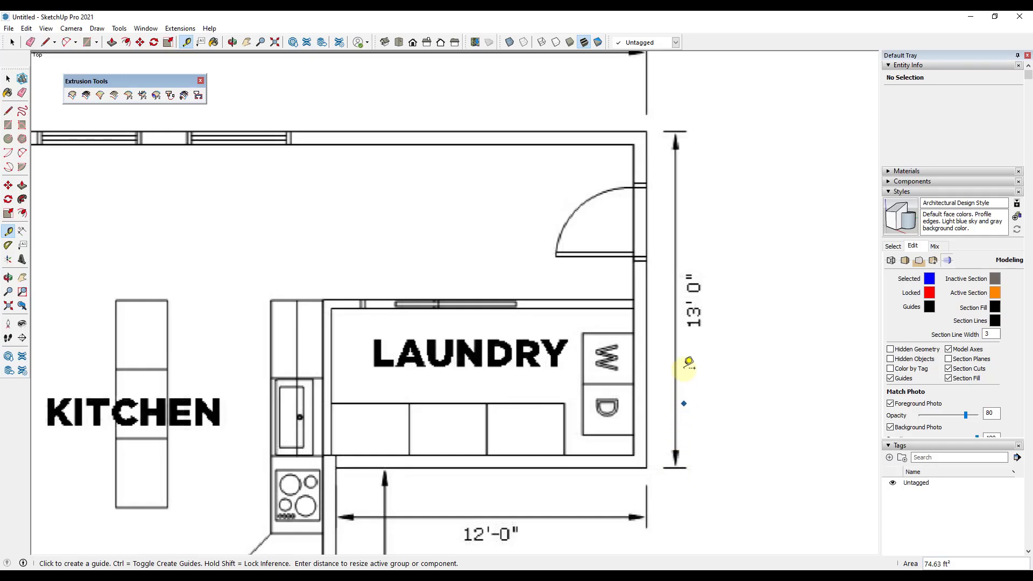
{"action": "scroll", "coordinate": [681, 121], "scroll_direction": "up", "scroll_amount": 5}
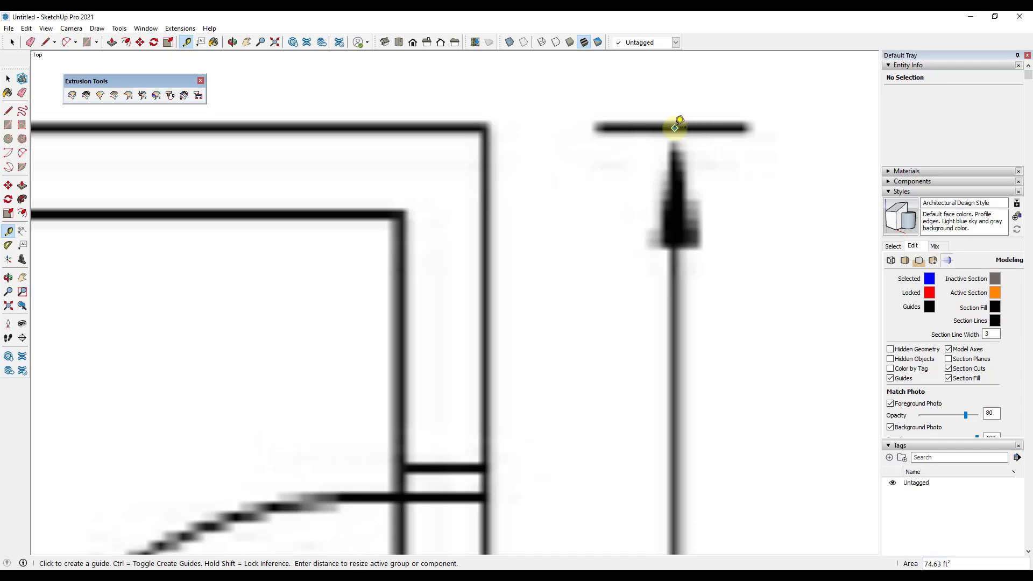
{"action": "left_click", "coordinate": [674, 126]}
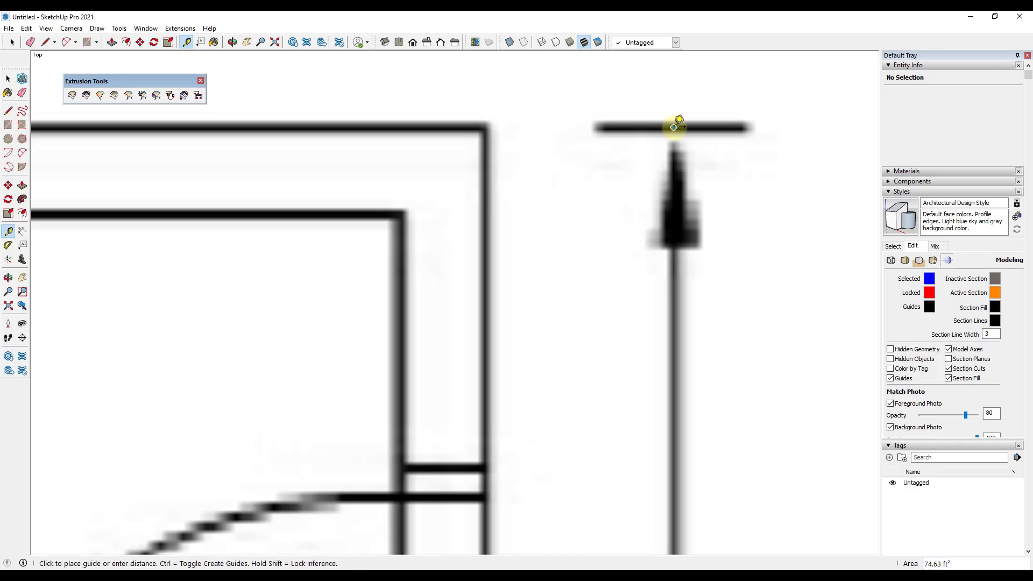
{"action": "scroll", "coordinate": [679, 199], "scroll_direction": "down", "scroll_amount": 3}
{"action": "scroll", "coordinate": [679, 200], "scroll_direction": "down", "scroll_amount": 5}
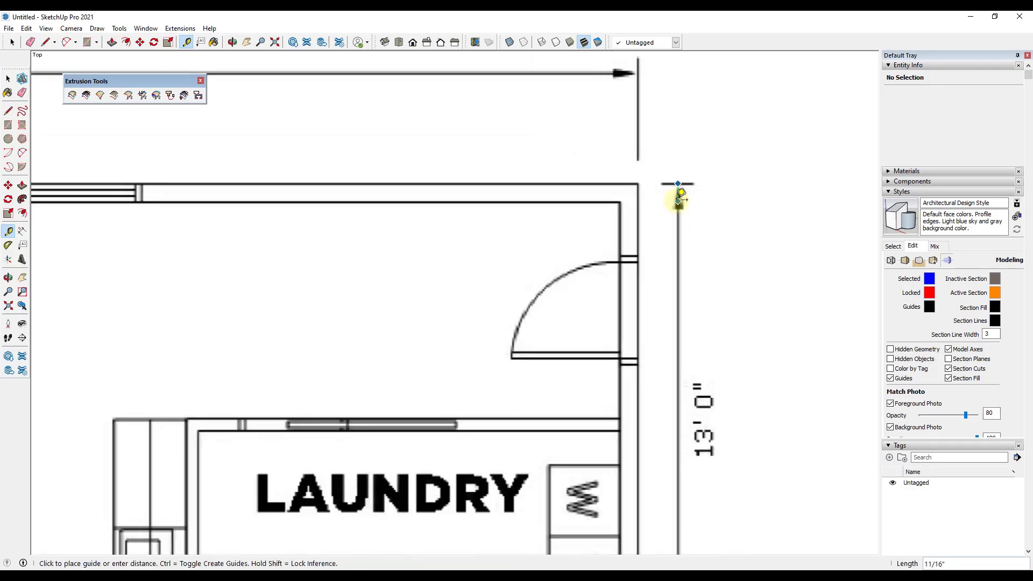
{"action": "scroll", "coordinate": [685, 418], "scroll_direction": "up", "scroll_amount": 7}
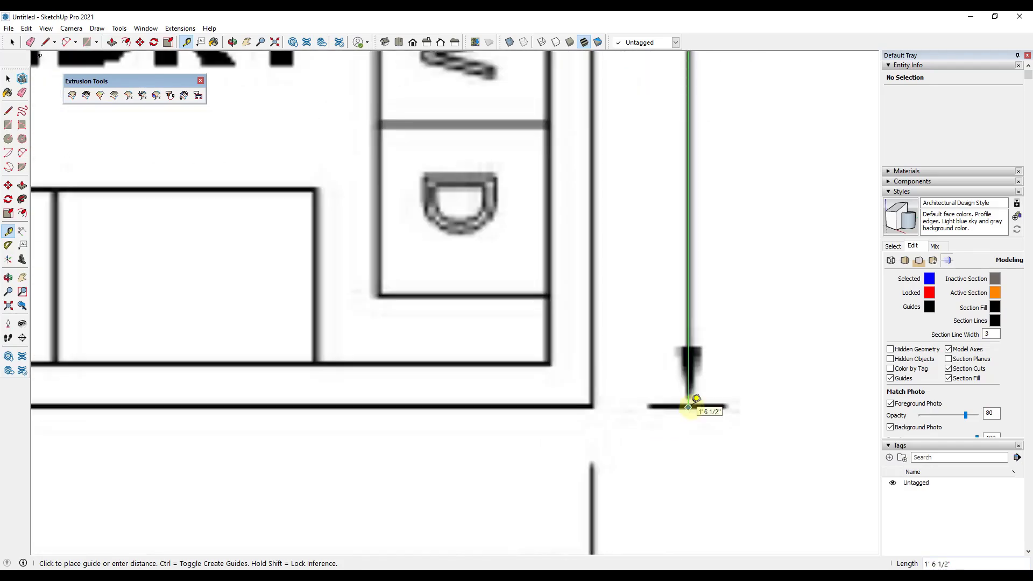
{"action": "scroll", "coordinate": [689, 408], "scroll_direction": "up", "scroll_amount": 4}
{"action": "scroll", "coordinate": [694, 403], "scroll_direction": "up", "scroll_amount": 2}
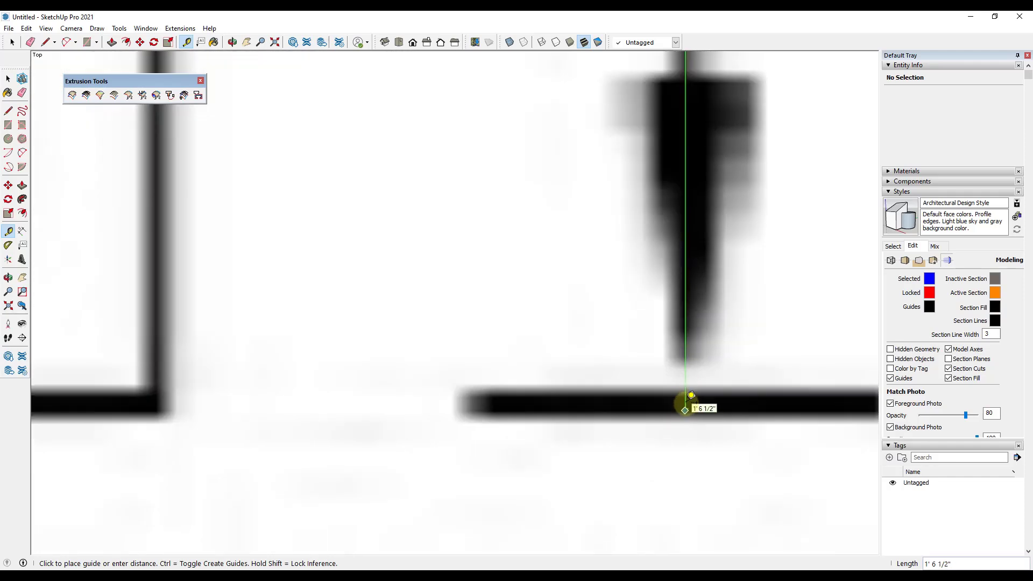
{"action": "left_click", "coordinate": [687, 409]}
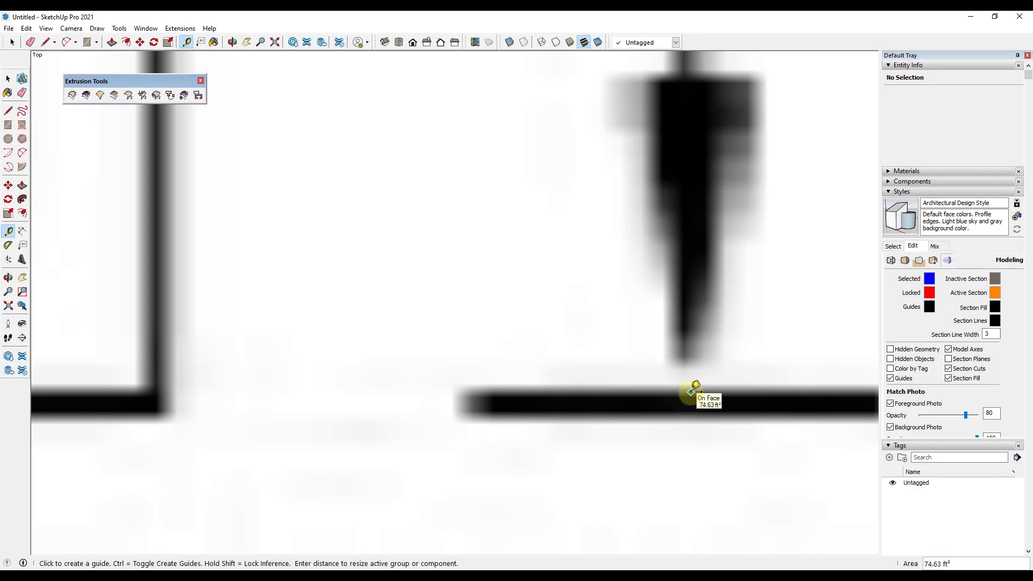
Resize the active floor plan group by setting the measured distance to 13 feet and accepting the resize
{"action": "scroll", "coordinate": [360, 362], "scroll_direction": "down", "scroll_amount": 6}
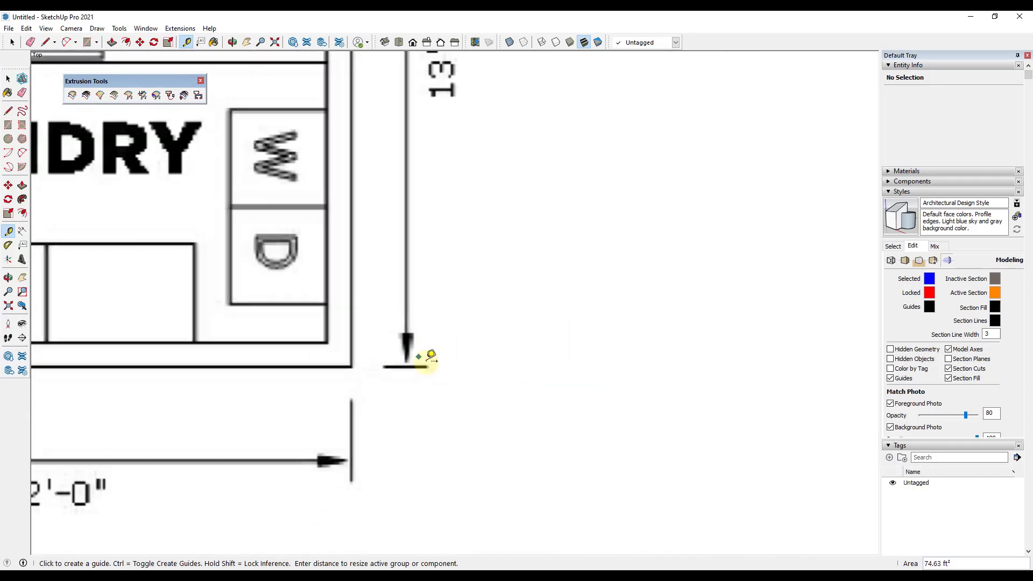
{"action": "scroll", "coordinate": [415, 272], "scroll_direction": "down", "scroll_amount": 5}
{"action": "scroll", "coordinate": [346, 104], "scroll_direction": "up", "scroll_amount": 4}
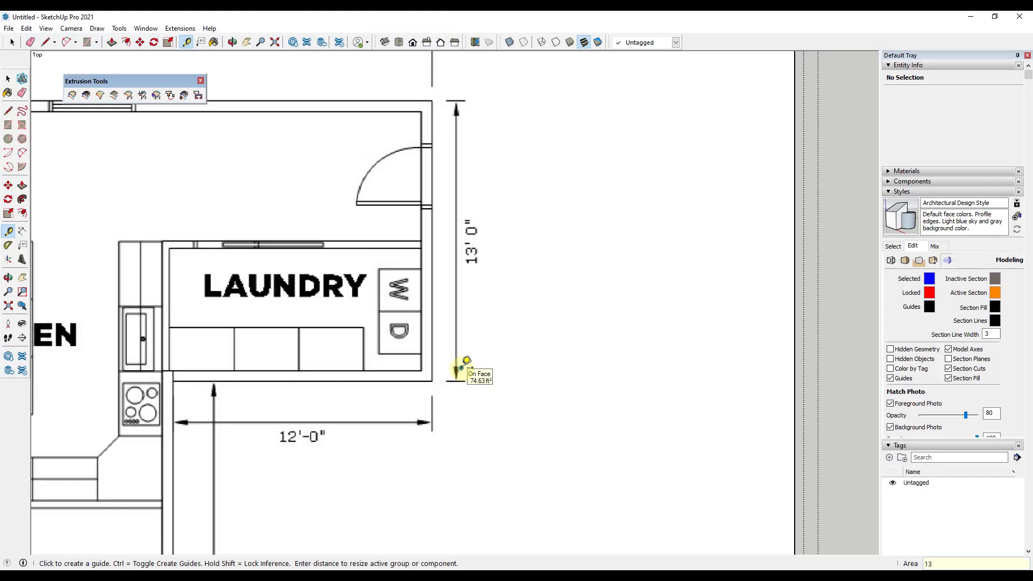
{"action": "key", "text": "Return"}
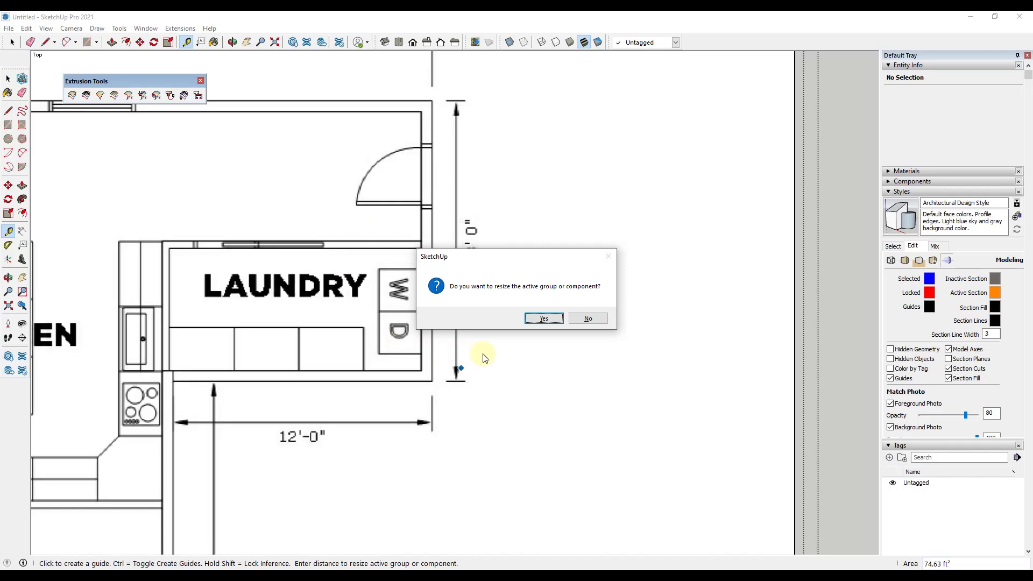
{"action": "left_click", "coordinate": [545, 319]}
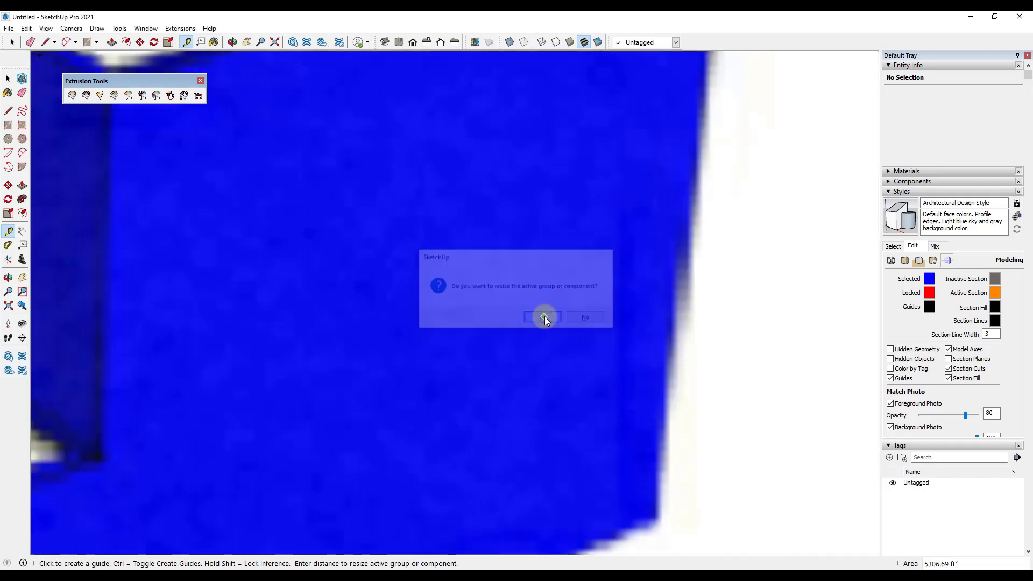
Check the new scale by measuring the 13'-0" dimension beside the laundry again
{"action": "scroll", "coordinate": [545, 421], "scroll_direction": "down", "scroll_amount": 15}
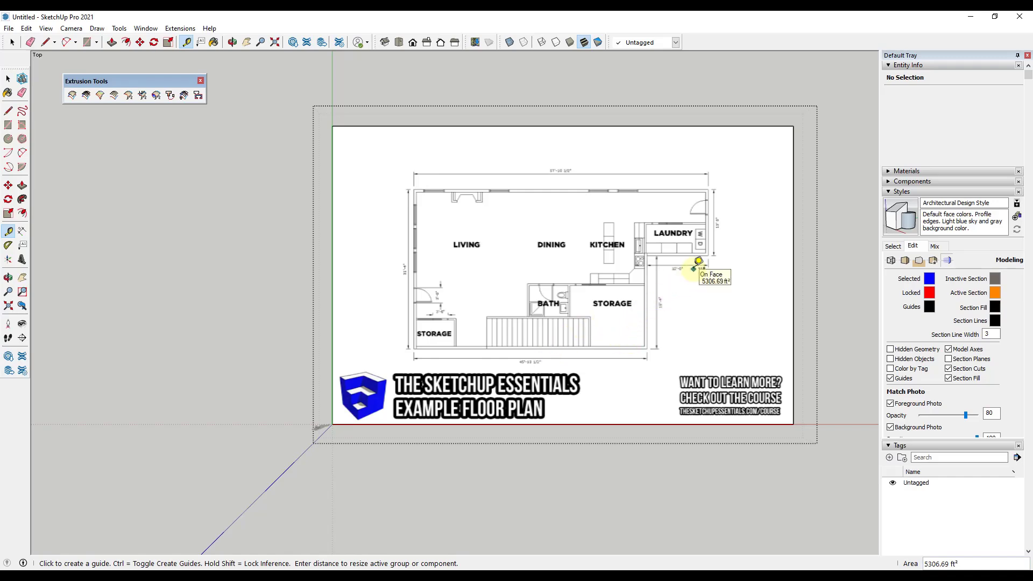
{"action": "scroll", "coordinate": [737, 237], "scroll_direction": "up", "scroll_amount": 3}
{"action": "scroll", "coordinate": [727, 216], "scroll_direction": "up", "scroll_amount": 4}
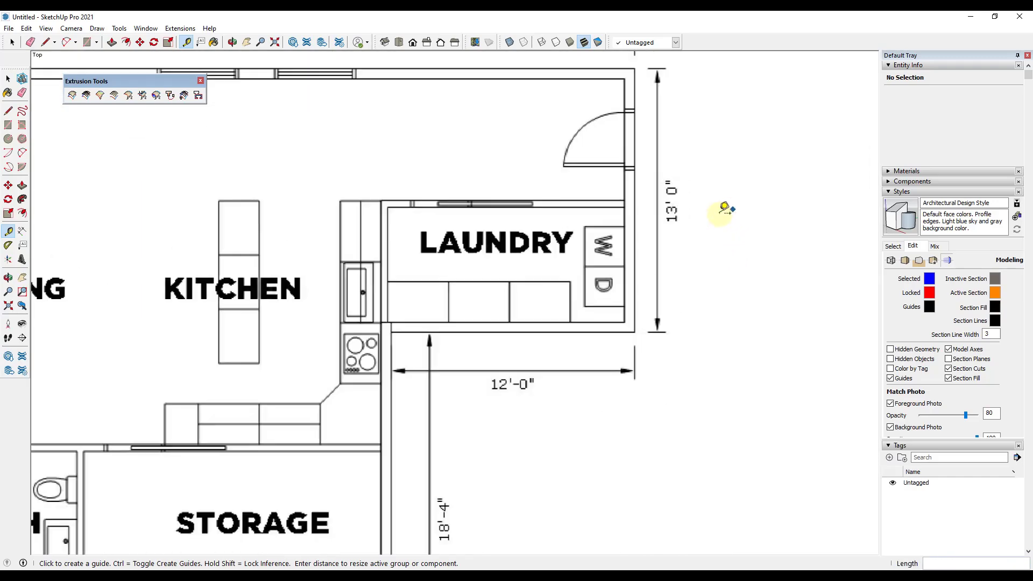
{"action": "scroll", "coordinate": [463, 334], "scroll_direction": "down", "scroll_amount": 2}
{"action": "scroll", "coordinate": [560, 323], "scroll_direction": "up", "scroll_amount": 3}
{"action": "scroll", "coordinate": [527, 264], "scroll_direction": "down", "scroll_amount": 3}
{"action": "scroll", "coordinate": [506, 248], "scroll_direction": "up", "scroll_amount": 2}
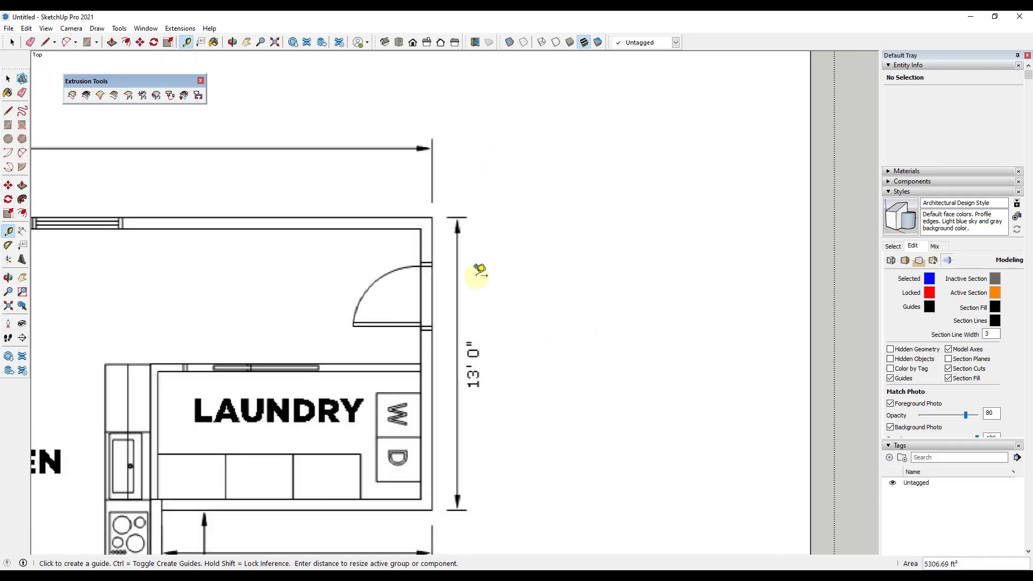
{"action": "scroll", "coordinate": [460, 504], "scroll_direction": "up", "scroll_amount": 1}
{"action": "scroll", "coordinate": [462, 503], "scroll_direction": "up", "scroll_amount": 5}
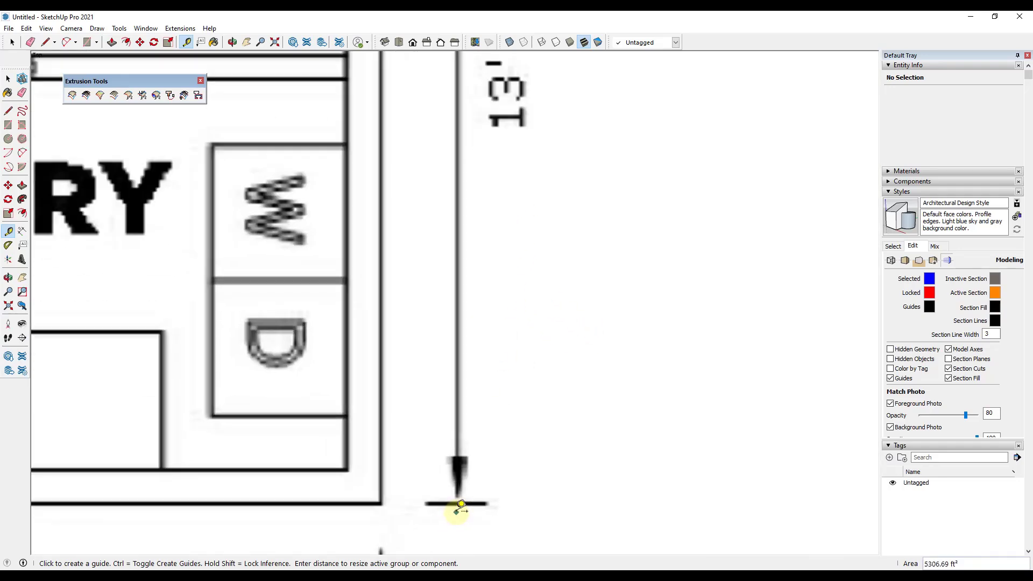
{"action": "left_click", "coordinate": [461, 504]}
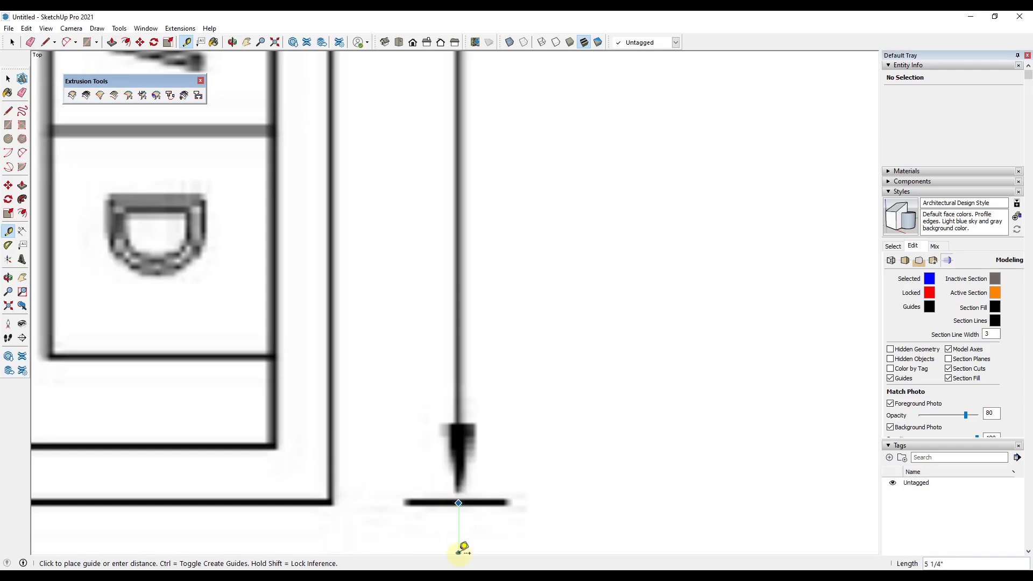
{"action": "scroll", "coordinate": [462, 533], "scroll_direction": "down", "scroll_amount": 5}
{"action": "scroll", "coordinate": [476, 253], "scroll_direction": "up", "scroll_amount": 6}
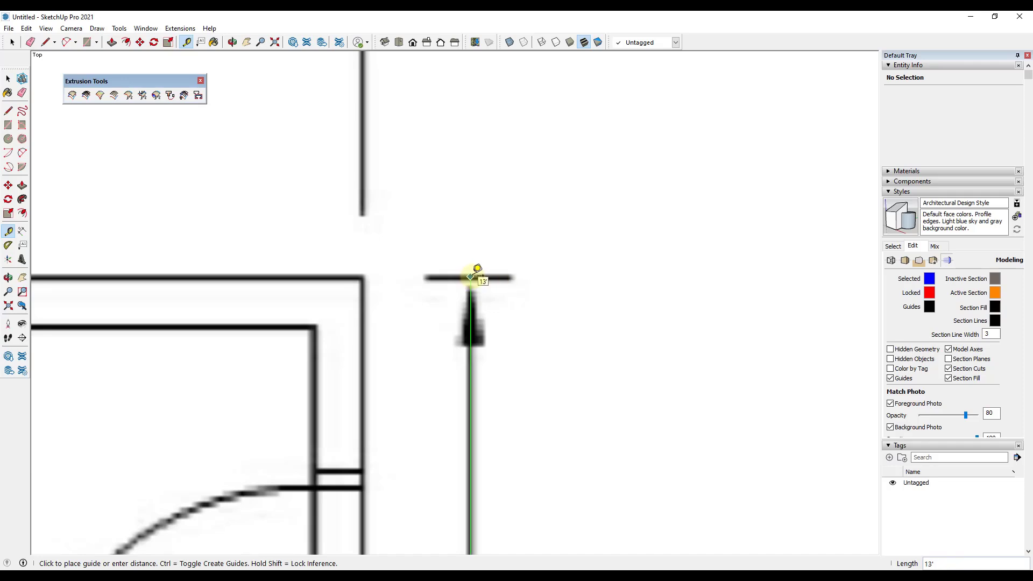
{"action": "key", "text": "space"}
Measure the 3'-0" door opening in the living room's outer wall with the Tape Measure tool
{"action": "scroll", "coordinate": [583, 254], "scroll_direction": "down", "scroll_amount": 8}
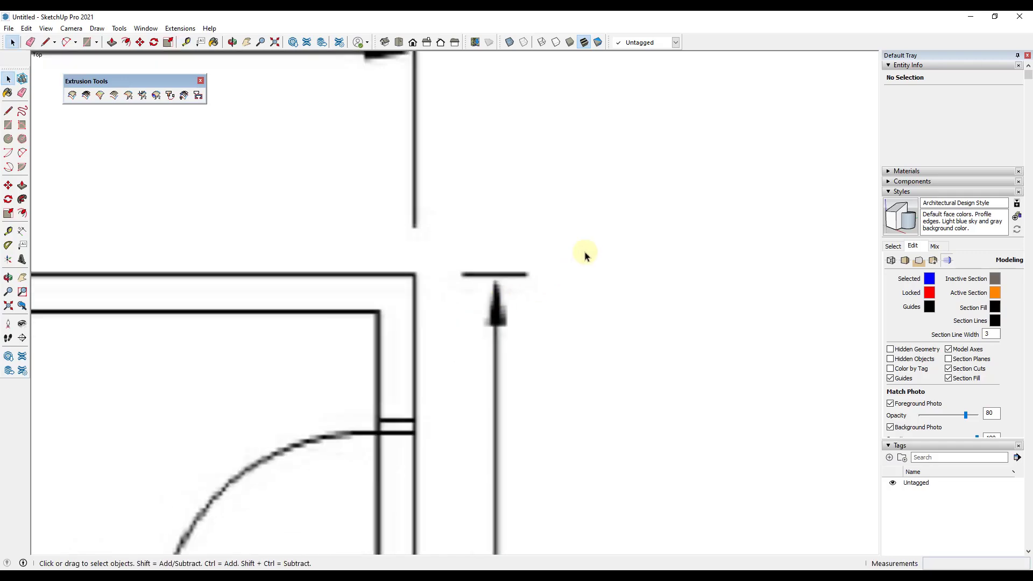
{"action": "scroll", "coordinate": [286, 417], "scroll_direction": "up", "scroll_amount": 10}
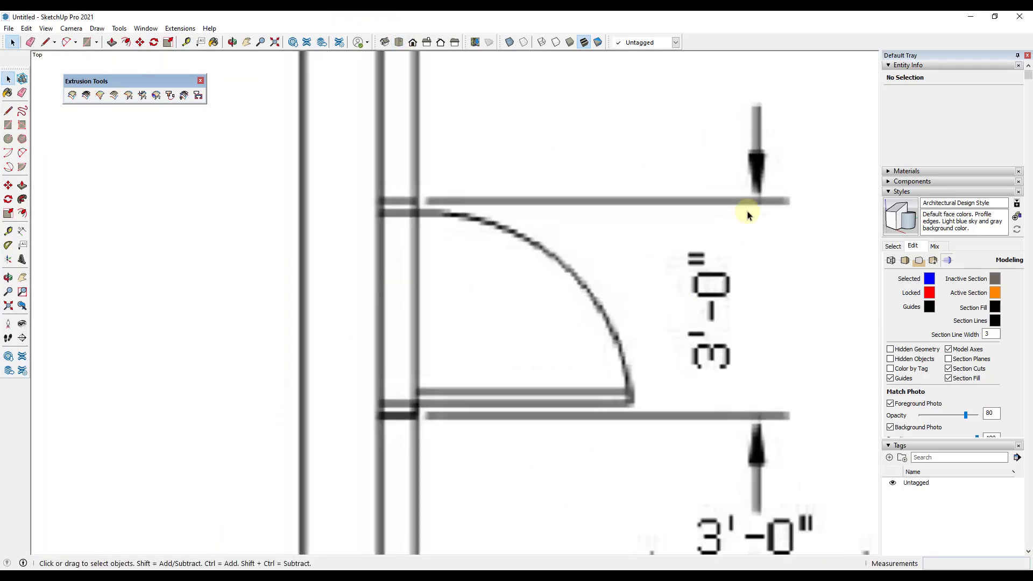
{"action": "left_click", "coordinate": [22, 231]}
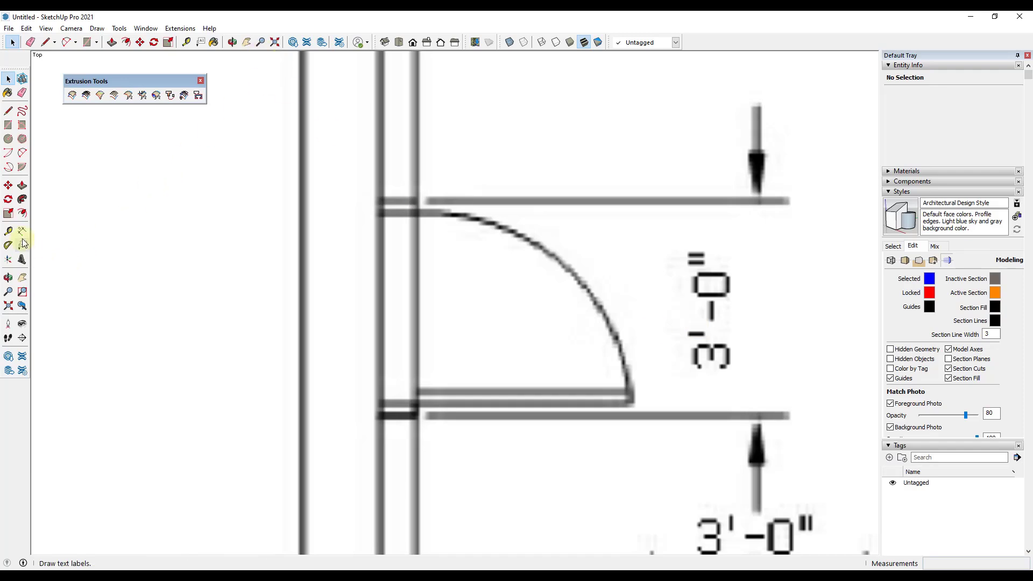
{"action": "left_click", "coordinate": [8, 231]}
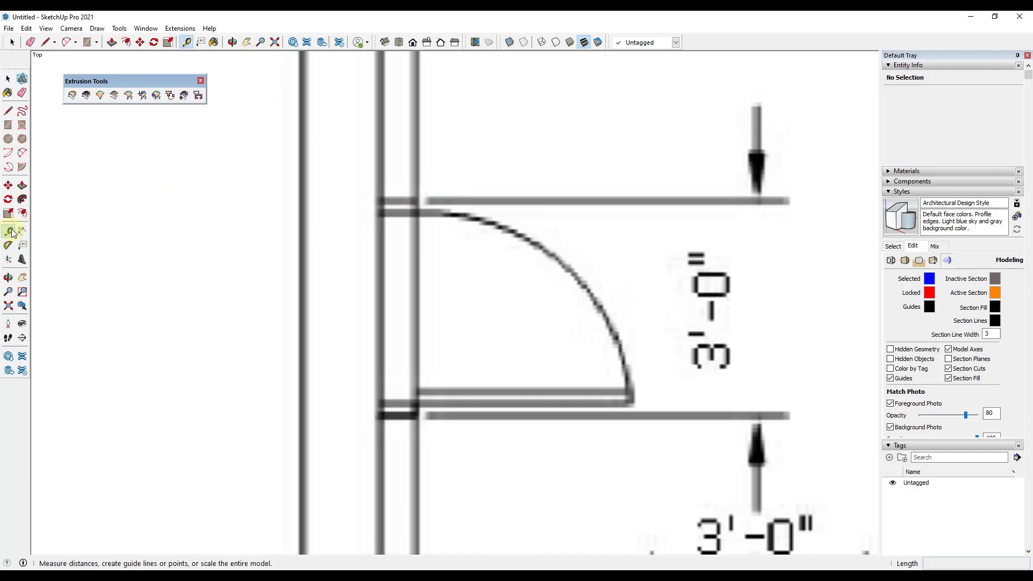
{"action": "left_click", "coordinate": [413, 198]}
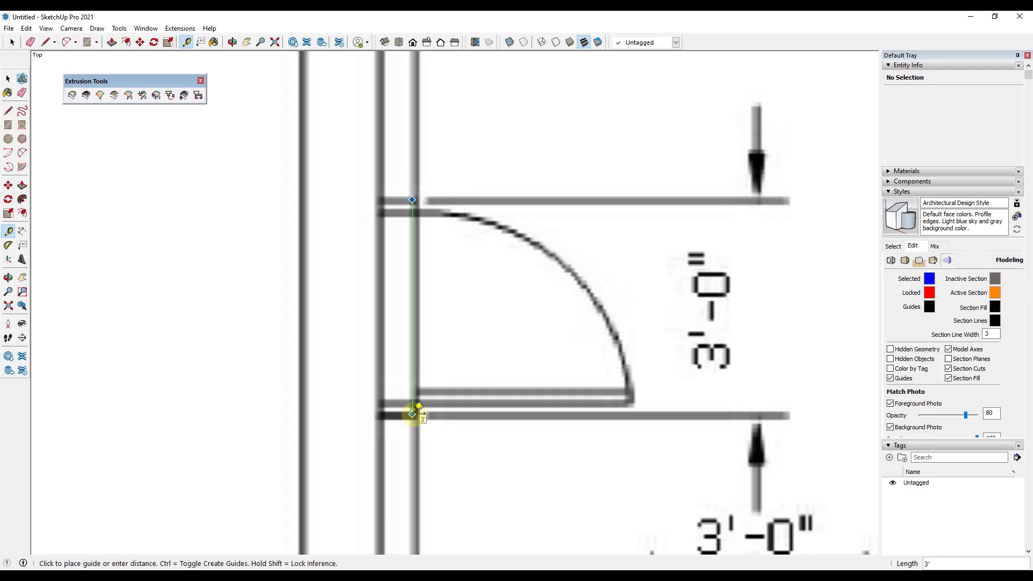
{"action": "key", "text": "space"}
Examine the rescaled floor plan in perspective, comparing it with the human scale figure and viewing its walls and dimensions up close
{"action": "scroll", "coordinate": [431, 377], "scroll_direction": "down", "scroll_amount": 5}
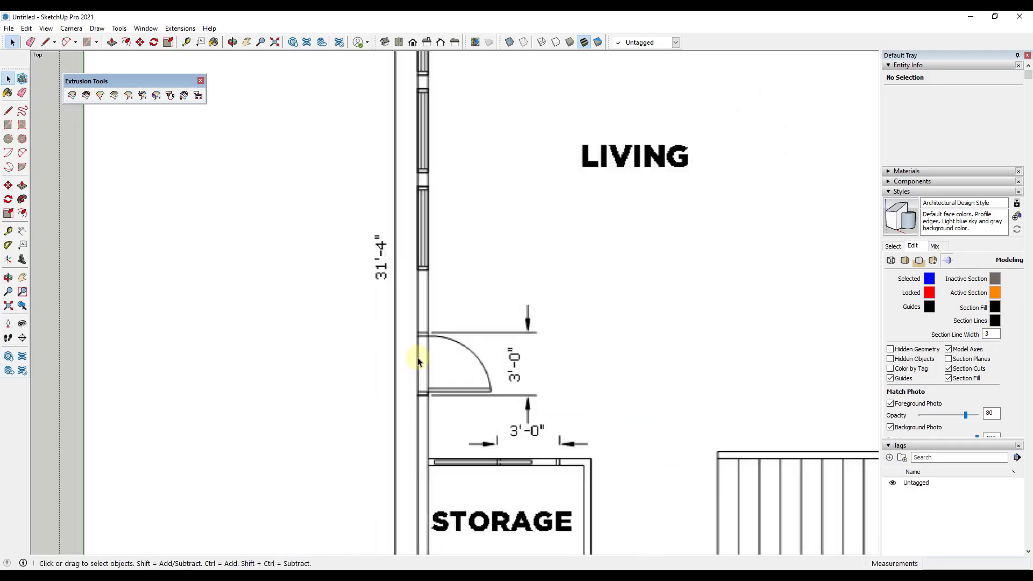
{"action": "scroll", "coordinate": [419, 362], "scroll_direction": "down", "scroll_amount": 6}
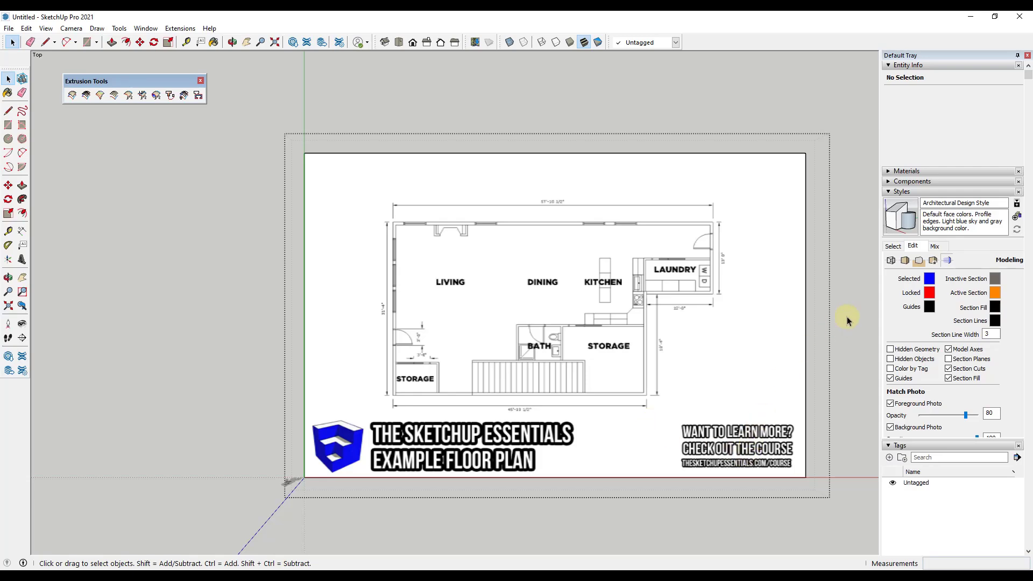
{"action": "middle_click_drag", "start_coordinate": [847, 316], "coordinate": [649, 198]}
{"action": "scroll", "coordinate": [588, 383], "scroll_direction": "up", "scroll_amount": 5}
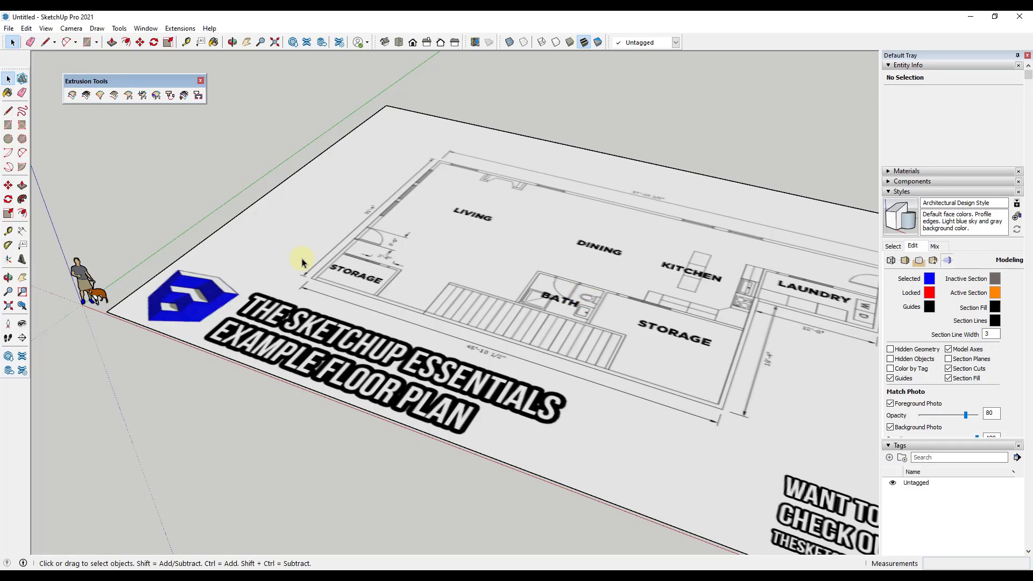
{"action": "scroll", "coordinate": [302, 279], "scroll_direction": "up", "scroll_amount": 6}
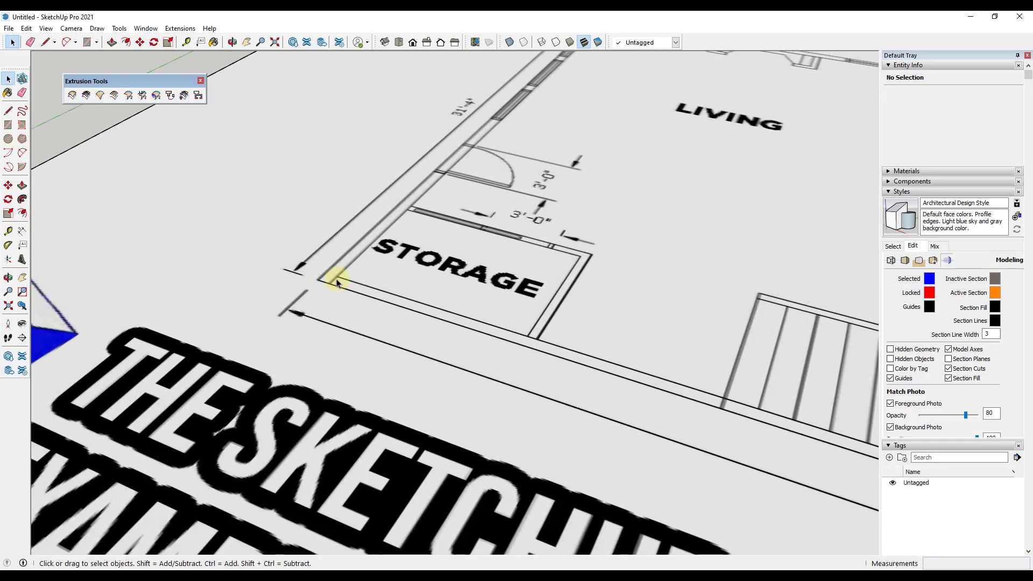
{"action": "scroll", "coordinate": [336, 281], "scroll_direction": "down", "scroll_amount": 10}
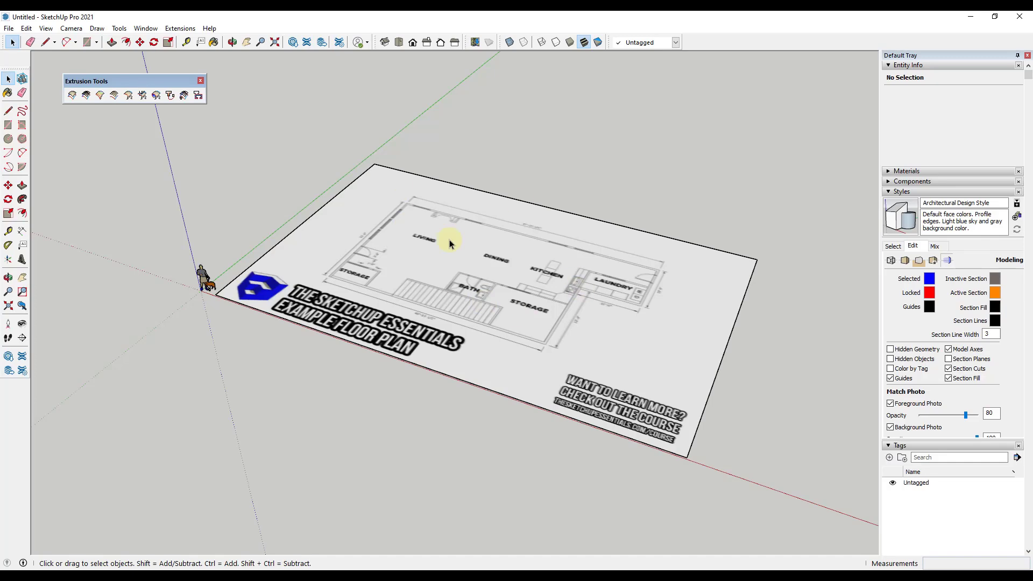
{"action": "scroll", "coordinate": [612, 313], "scroll_direction": "up", "scroll_amount": 6}
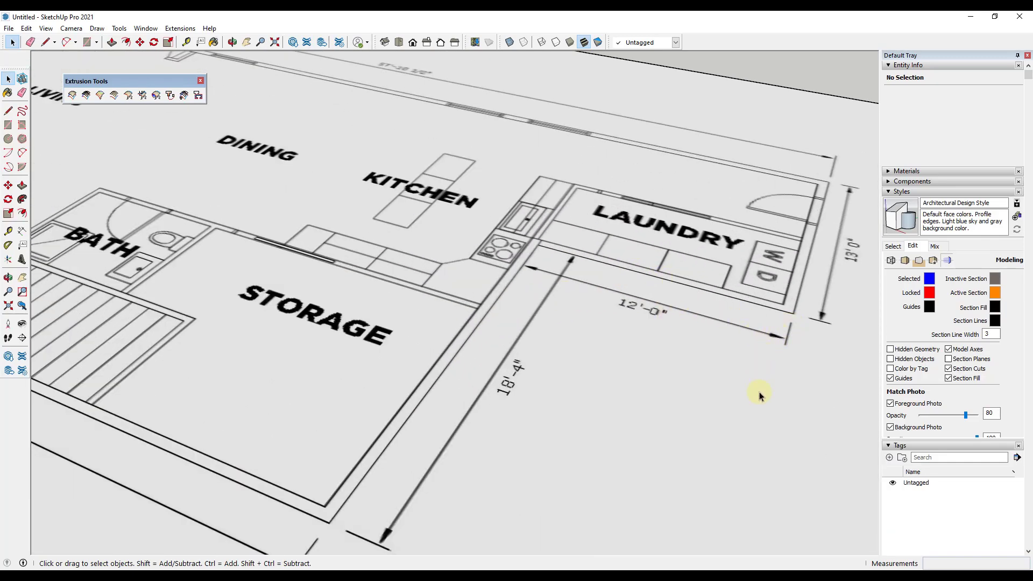
Draw the first outline edge along the 31'-4" outer wall, from the storage room's outer corner to the living room's far corner
{"action": "scroll", "coordinate": [760, 380], "scroll_direction": "down", "scroll_amount": 10}
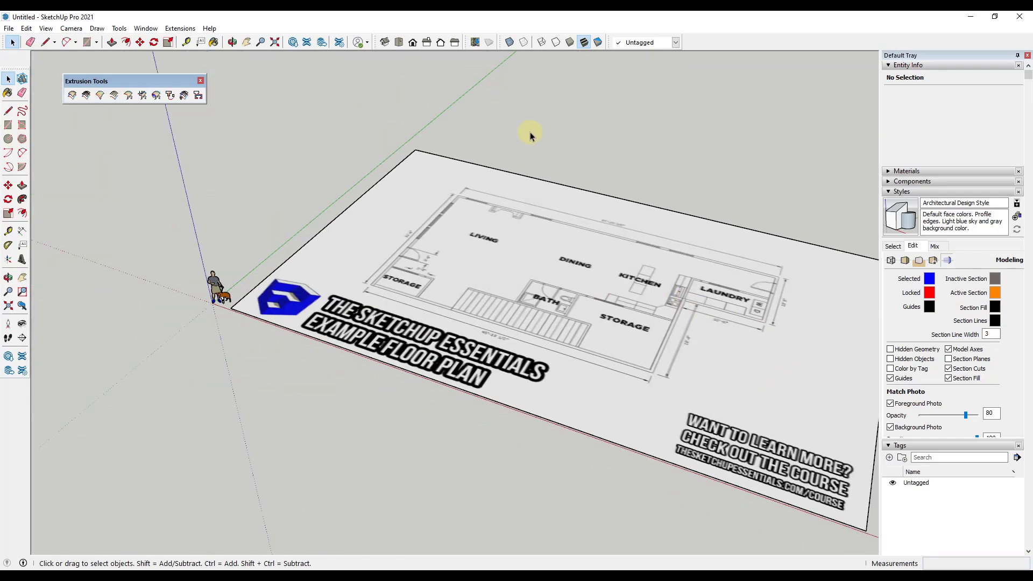
{"action": "scroll", "coordinate": [376, 250], "scroll_direction": "up", "scroll_amount": 8}
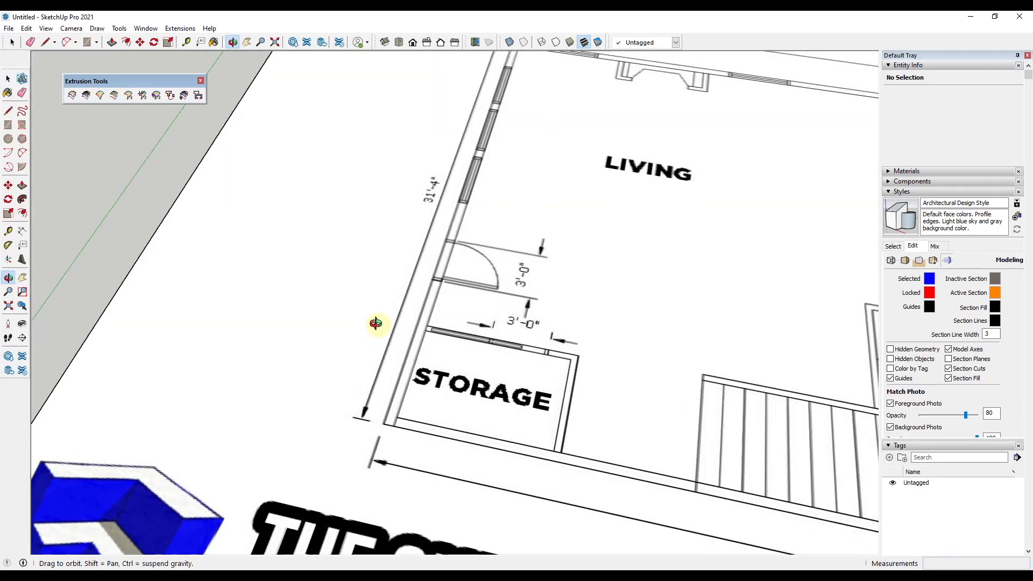
{"action": "scroll", "coordinate": [440, 246], "scroll_direction": "down", "scroll_amount": 4}
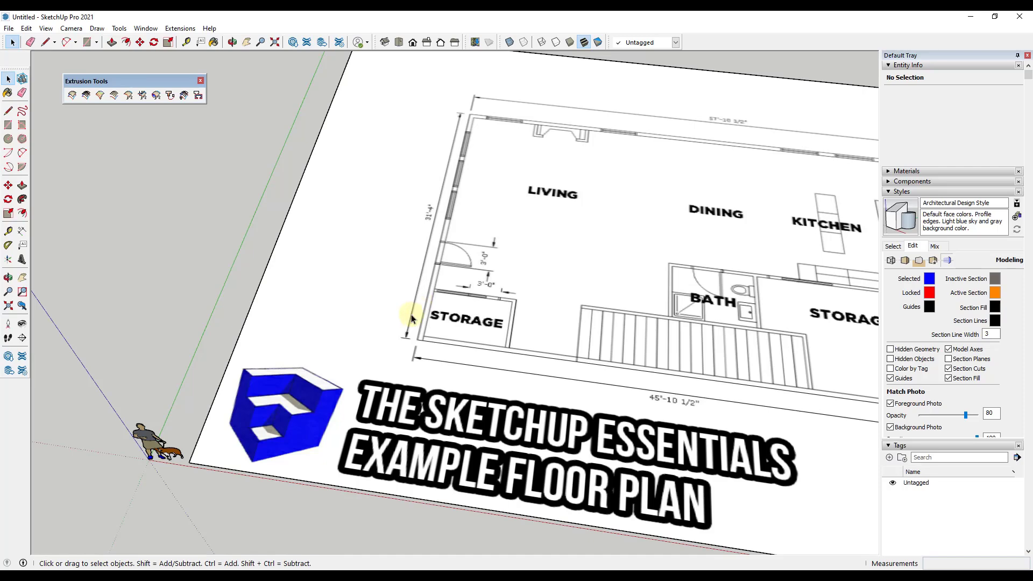
{"action": "scroll", "coordinate": [419, 339], "scroll_direction": "up", "scroll_amount": 10}
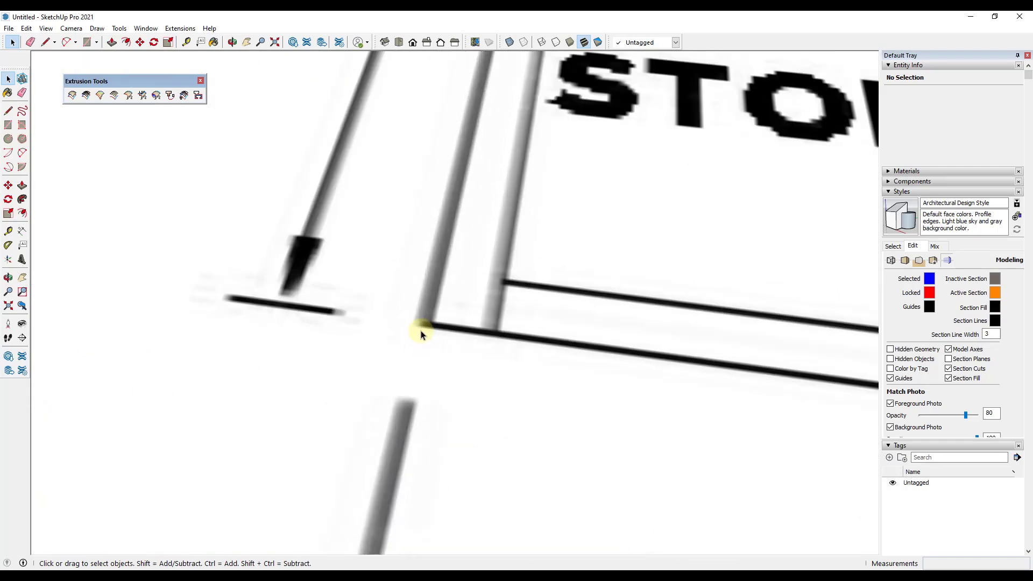
{"action": "key", "text": "l"}
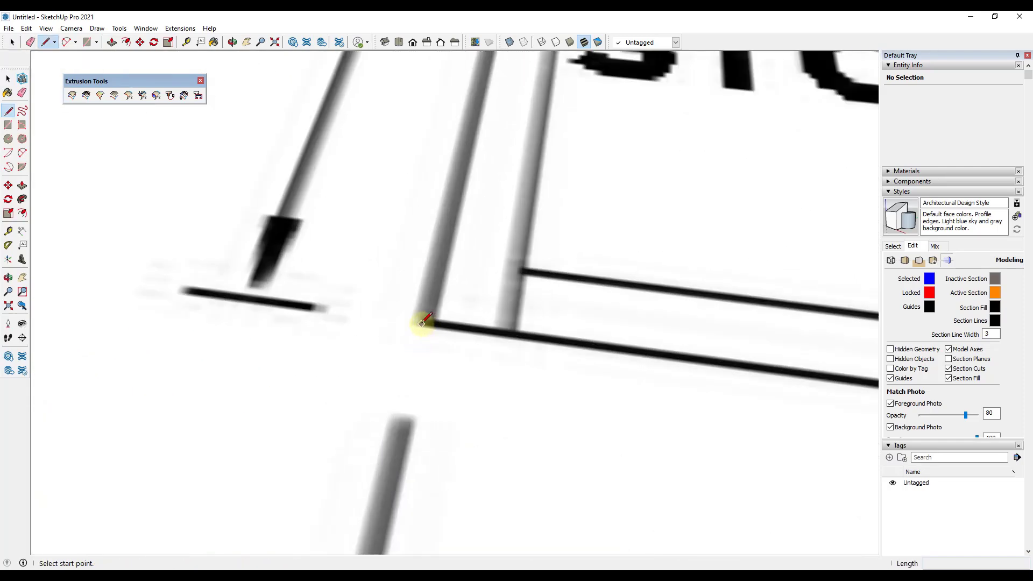
{"action": "left_click", "coordinate": [422, 322]}
{"action": "scroll", "coordinate": [420, 324], "scroll_direction": "down", "scroll_amount": 5}
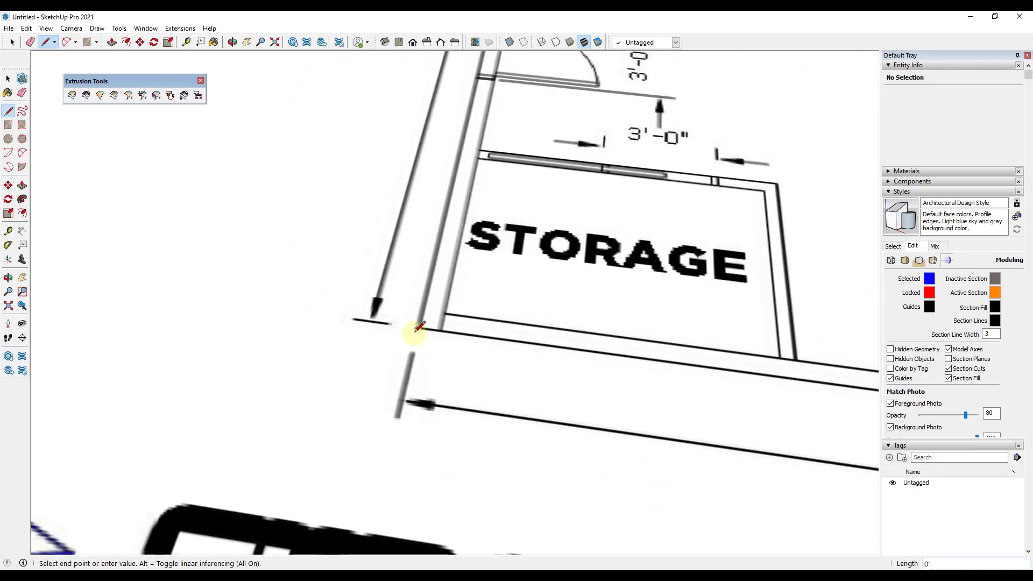
{"action": "scroll", "coordinate": [415, 333], "scroll_direction": "down", "scroll_amount": 7}
{"action": "middle_click_drag", "start_coordinate": [460, 198], "coordinate": [460, 326], "text": "shift"}
{"action": "scroll", "coordinate": [437, 319], "scroll_direction": "up", "scroll_amount": 3}
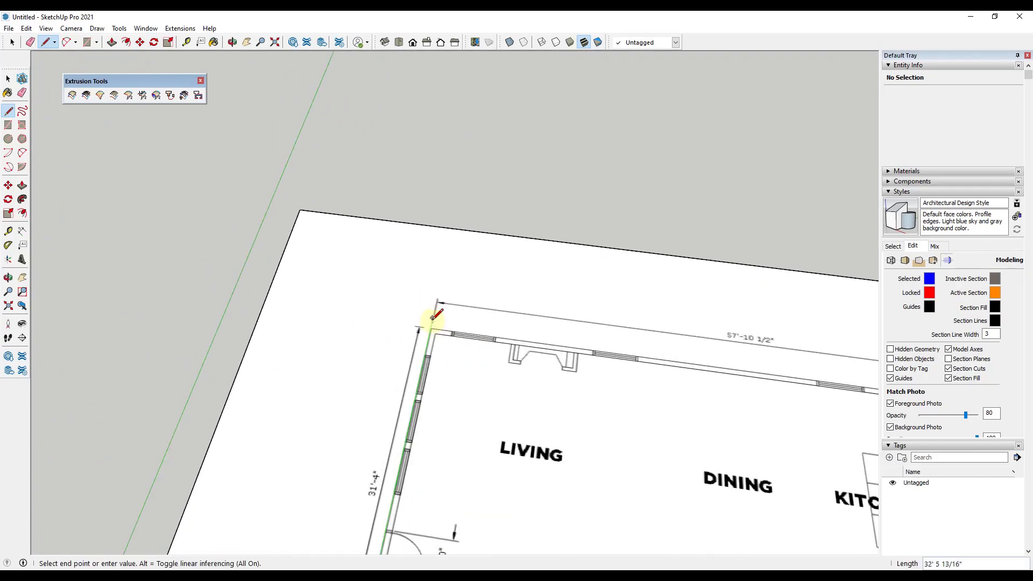
{"action": "scroll", "coordinate": [433, 318], "scroll_direction": "up", "scroll_amount": 2}
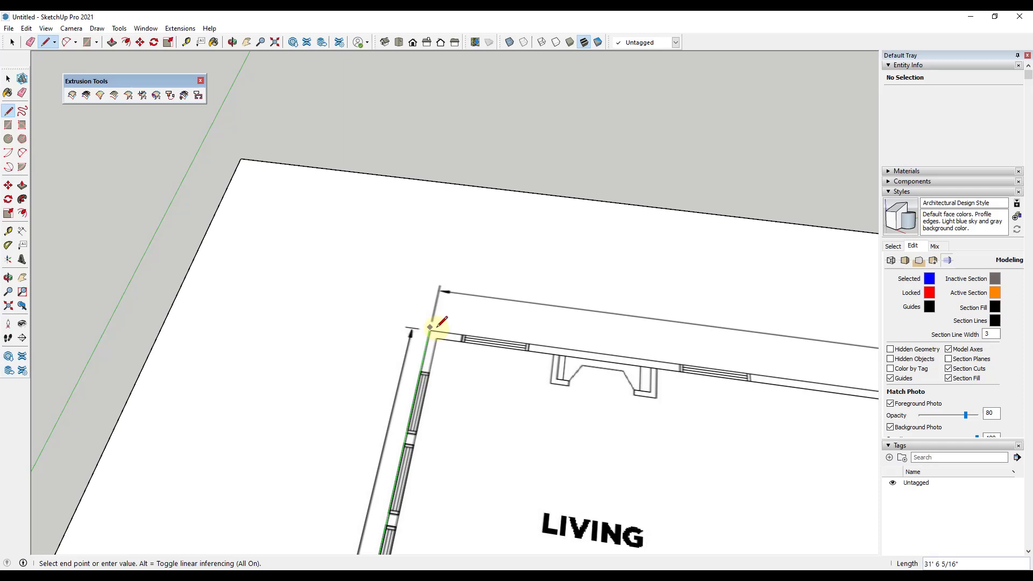
{"action": "scroll", "coordinate": [432, 326], "scroll_direction": "down", "scroll_amount": 3}
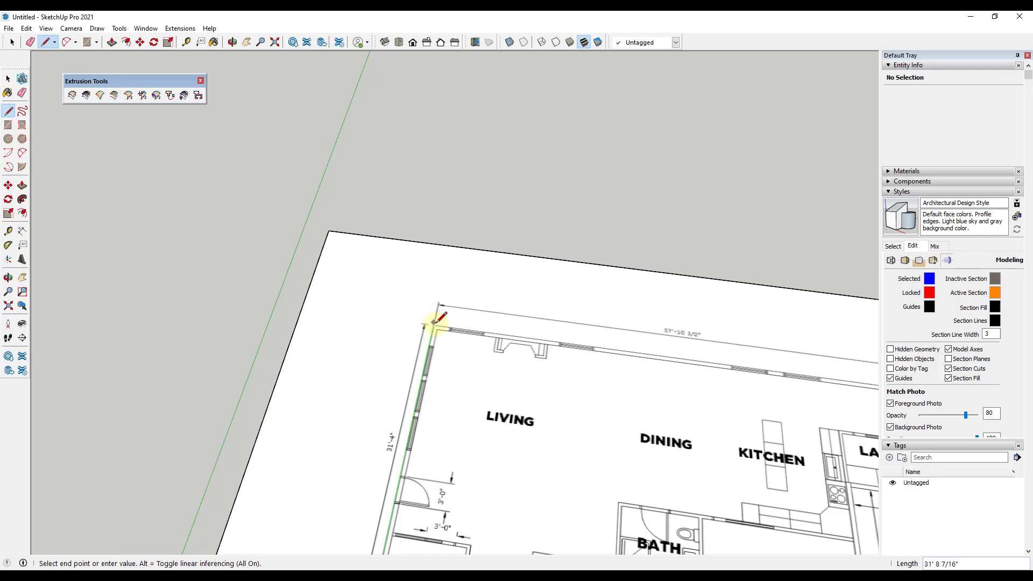
{"action": "scroll", "coordinate": [434, 323], "scroll_direction": "up", "scroll_amount": 4}
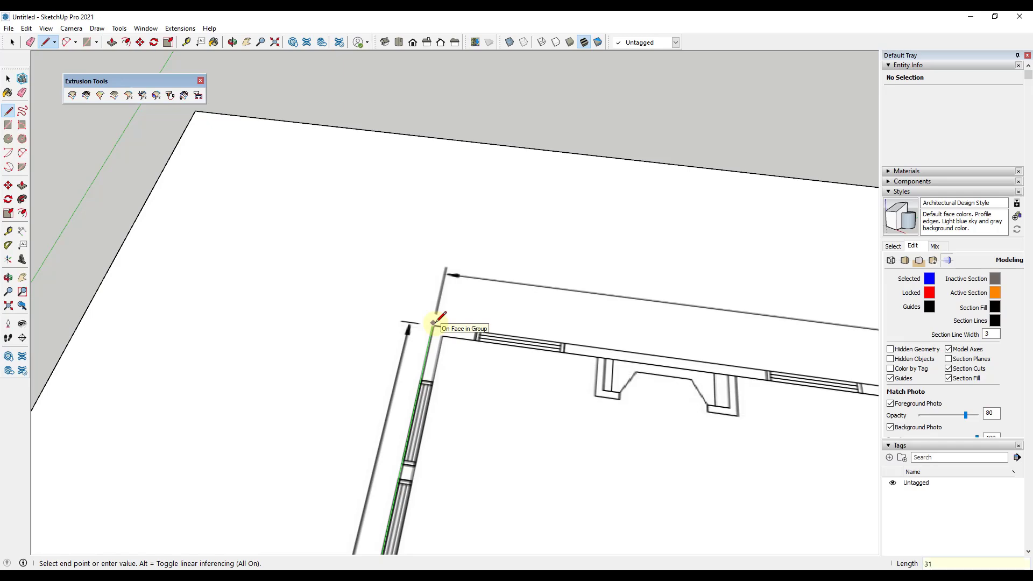
{"action": "left_click", "coordinate": [433, 324]}
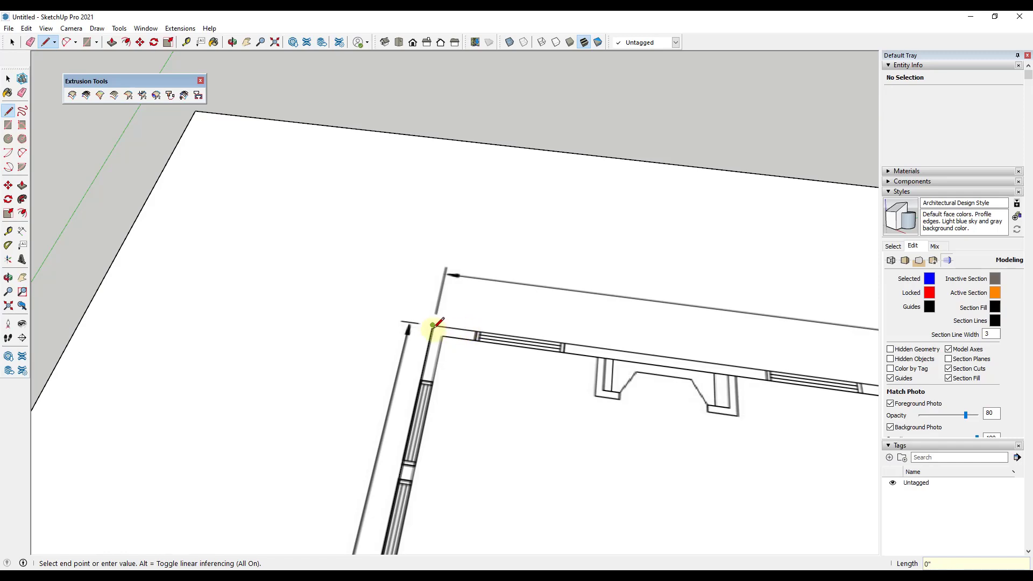
Continue the outline along the red axis with a 57'10.5" edge from the living room corner to the laundry's outer corner
{"action": "scroll", "coordinate": [434, 324], "scroll_direction": "down", "scroll_amount": 5}
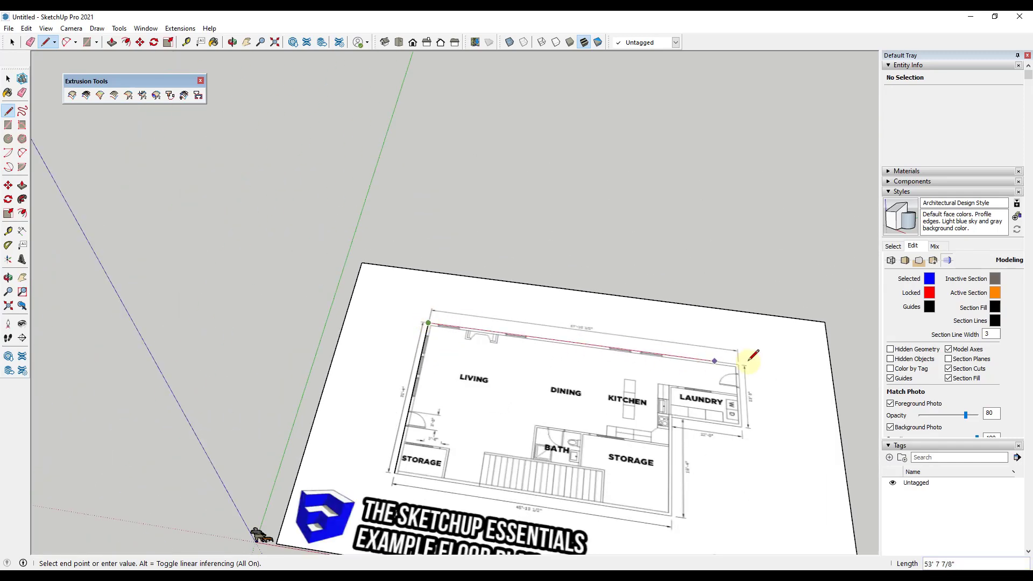
{"action": "scroll", "coordinate": [748, 361], "scroll_direction": "up", "scroll_amount": 5}
{"action": "scroll", "coordinate": [750, 364], "scroll_direction": "up", "scroll_amount": 3}
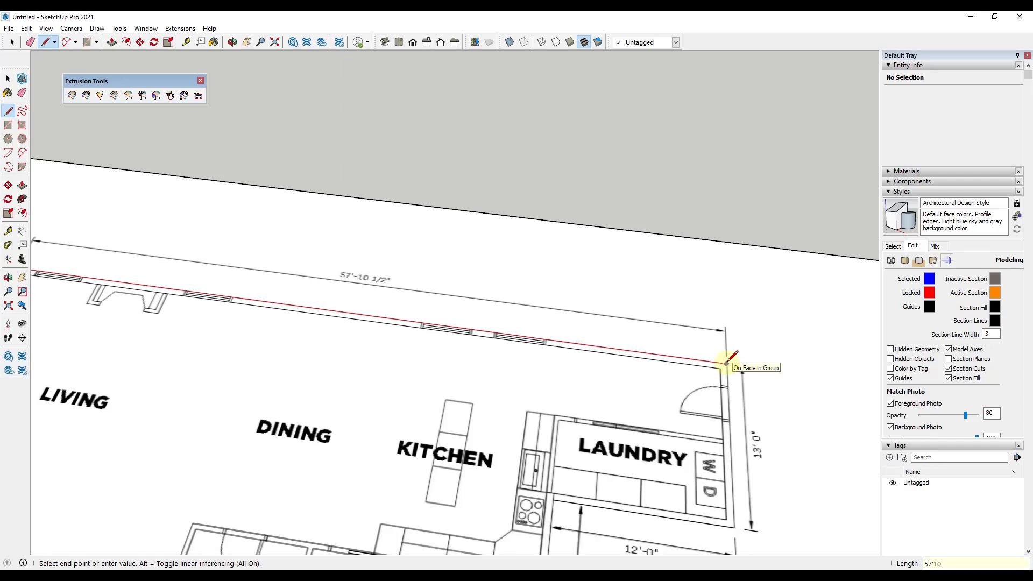
{"action": "type", "text": "5"}
{"action": "key", "text": "Return"}
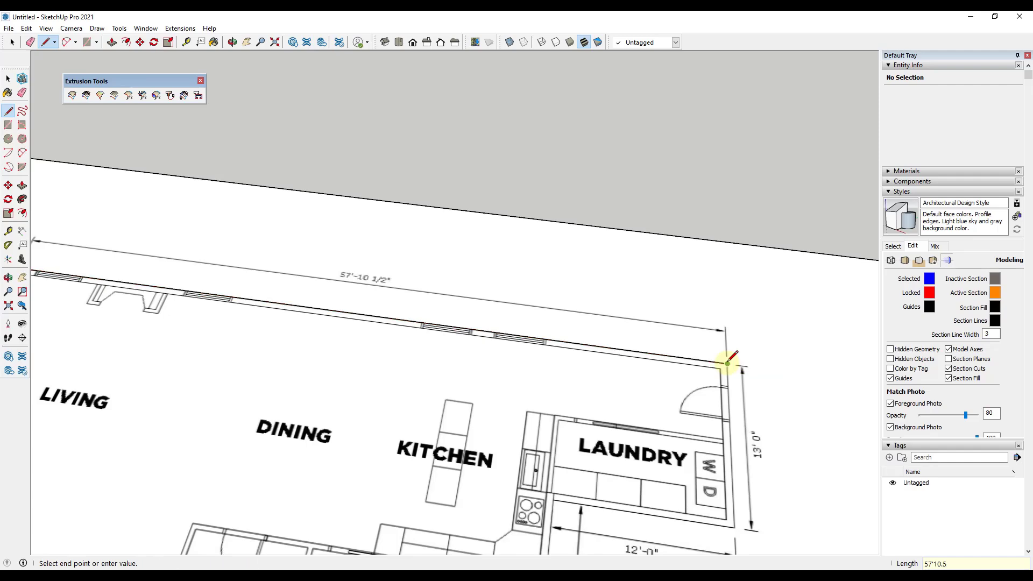
Trace the two outer sides of the laundry wing with a 13' edge and a perpendicular 12' edge
{"action": "middle_click_drag", "start_coordinate": [735, 498], "coordinate": [666, 370], "text": "shift"}
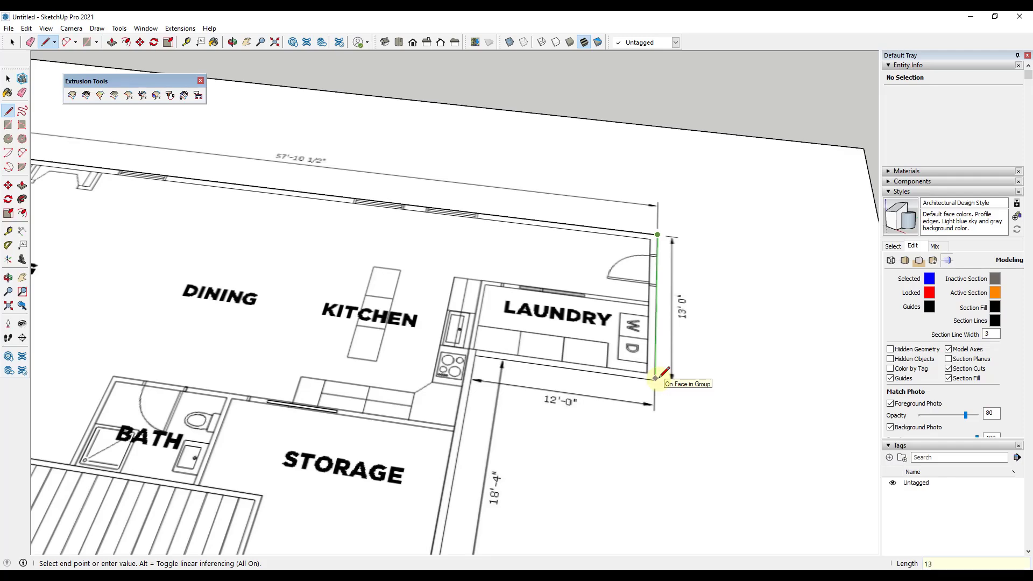
{"action": "key", "text": "Return"}
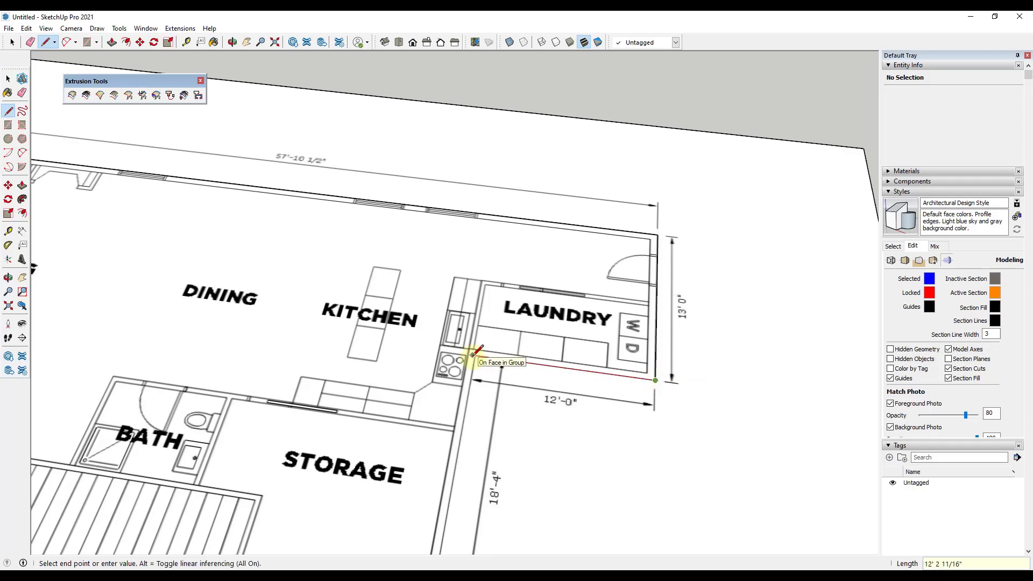
{"action": "type", "text": "12'"}
{"action": "key", "text": "Return"}
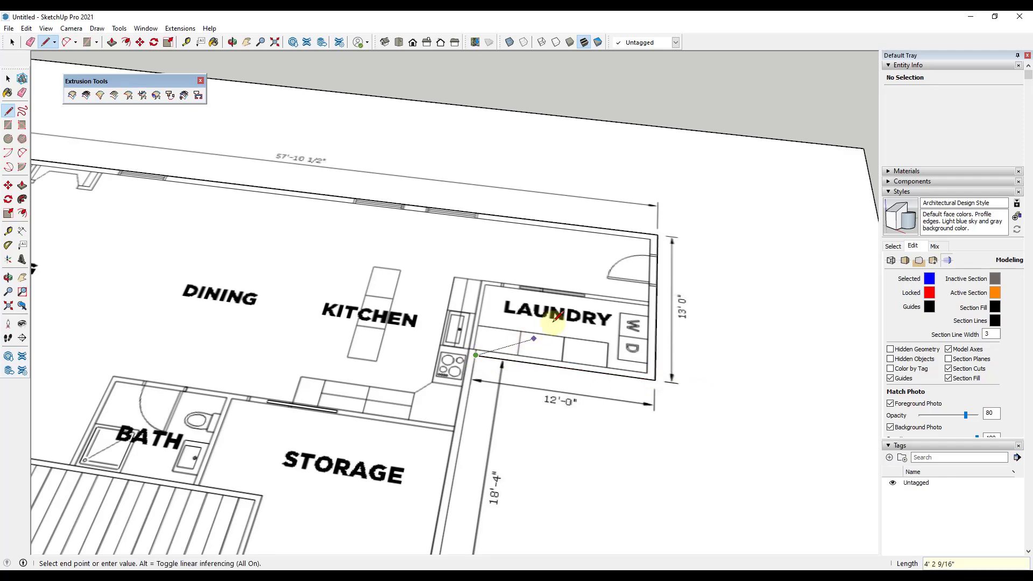
Trace the 18'-4" wall beside the larger storage room and close the outline with a 45' 10 1/2" edge back to its start
{"action": "scroll", "coordinate": [552, 323], "scroll_direction": "down", "scroll_amount": 2}
{"action": "scroll", "coordinate": [541, 401], "scroll_direction": "up", "scroll_amount": 1}
{"action": "scroll", "coordinate": [571, 358], "scroll_direction": "down", "scroll_amount": 1}
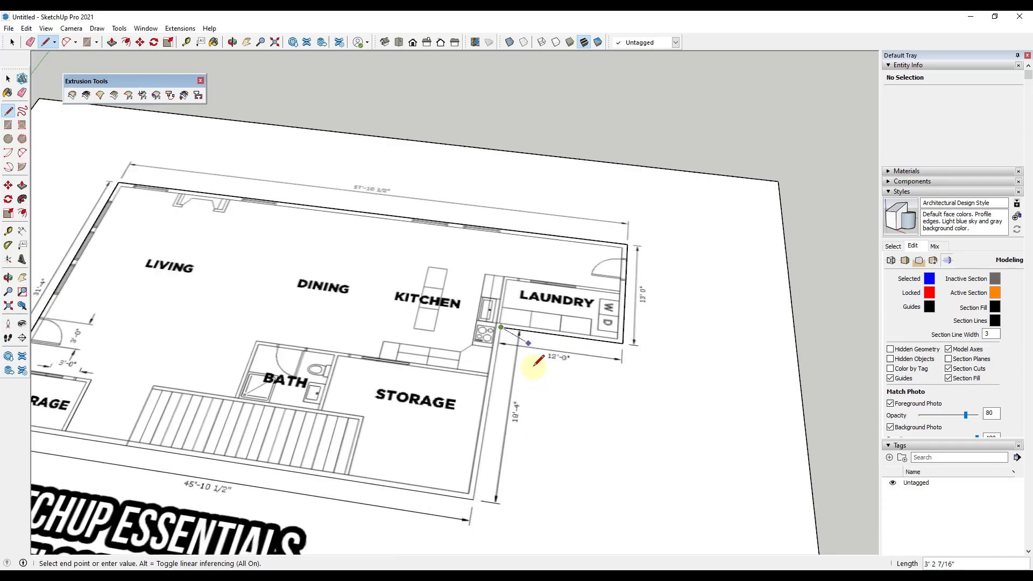
{"action": "scroll", "coordinate": [486, 472], "scroll_direction": "up", "scroll_amount": 1}
{"action": "scroll", "coordinate": [508, 361], "scroll_direction": "down", "scroll_amount": 2}
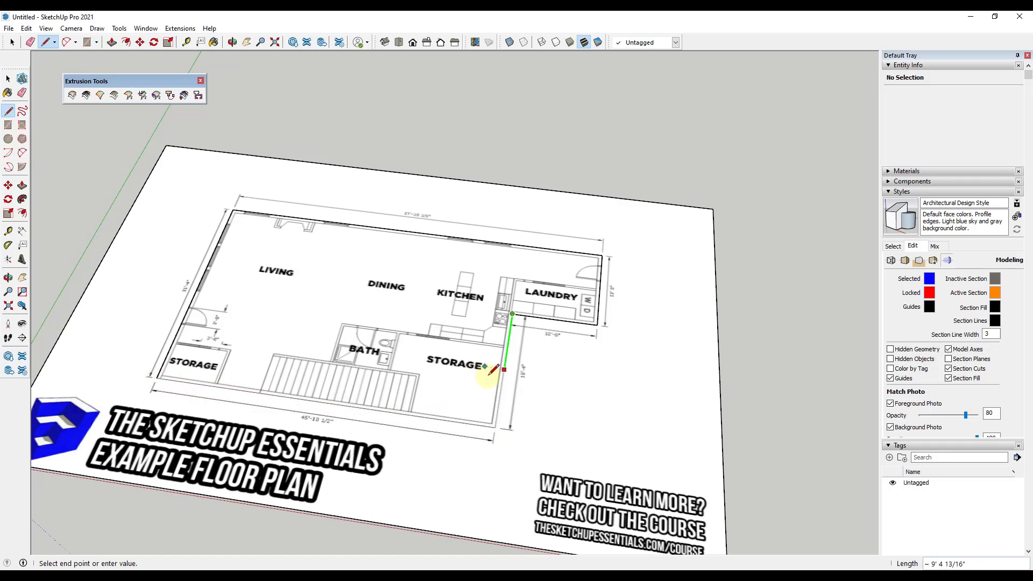
{"action": "left_click", "coordinate": [156, 377]}
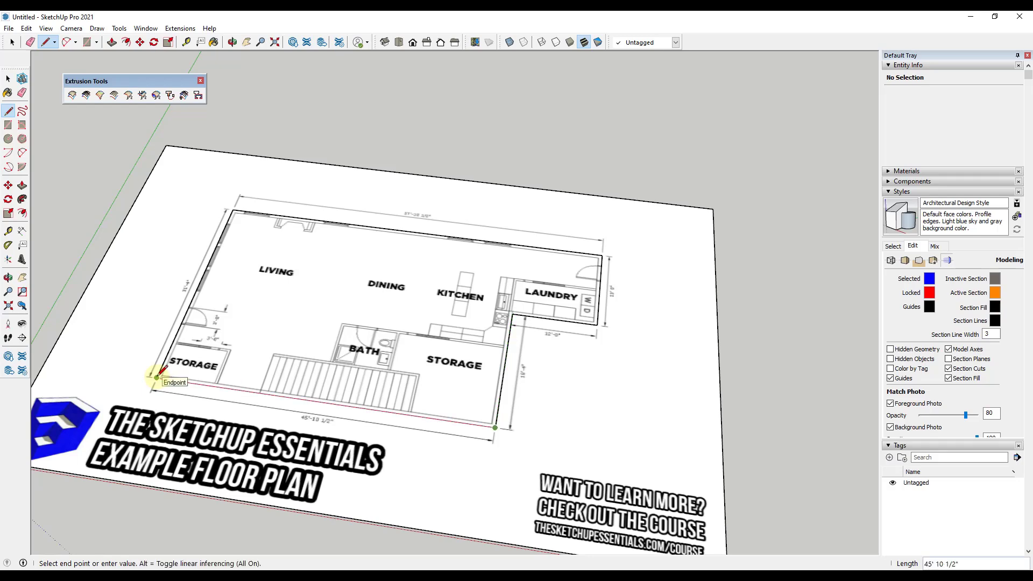
{"action": "left_click", "coordinate": [156, 376]}
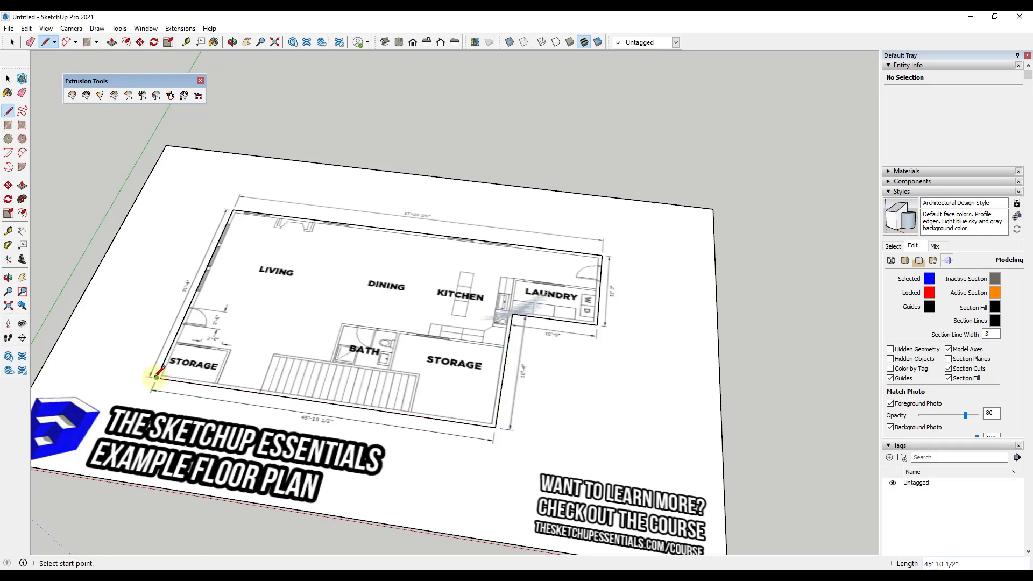
Select the face enclosed by the outline and examine from several angles how it overlaps the floor plan image
{"action": "key", "text": "space"}
{"action": "left_click", "coordinate": [485, 330]}
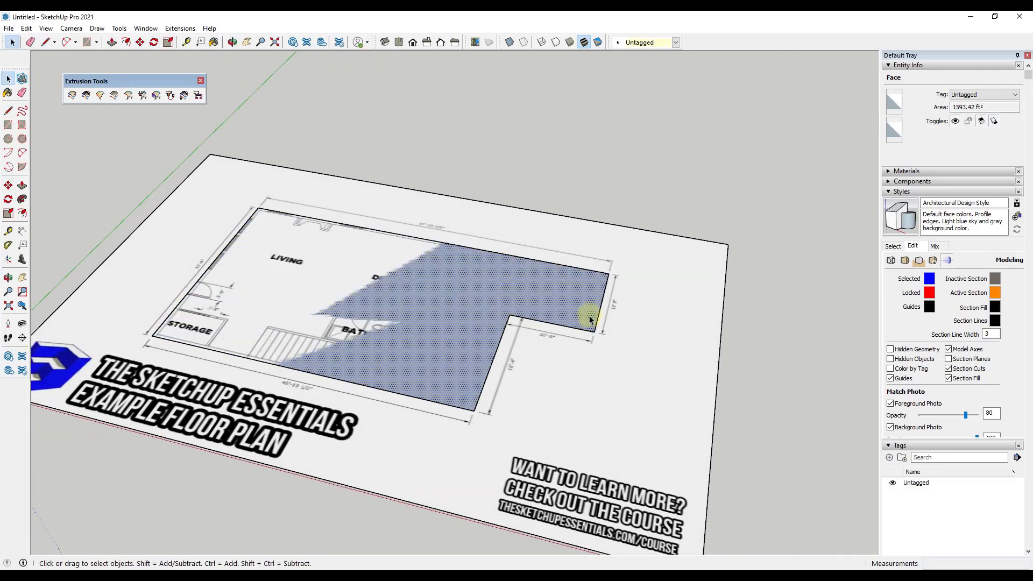
{"action": "scroll", "coordinate": [579, 310], "scroll_direction": "down", "scroll_amount": 3}
{"action": "mouse_move", "coordinate": [579, 306]}
{"action": "middle_mouse_down"}
{"action": "mouse_move", "coordinate": [589, 334]}
{"action": "mouse_move", "coordinate": [515, 292]}
{"action": "mouse_move", "coordinate": [537, 346]}
{"action": "mouse_move", "coordinate": [534, 317]}
{"action": "mouse_move", "coordinate": [547, 428]}
{"action": "mouse_move", "coordinate": [530, 354]}
{"action": "middle_mouse_up"}
{"action": "scroll", "coordinate": [527, 323], "scroll_direction": "up", "scroll_amount": 5}
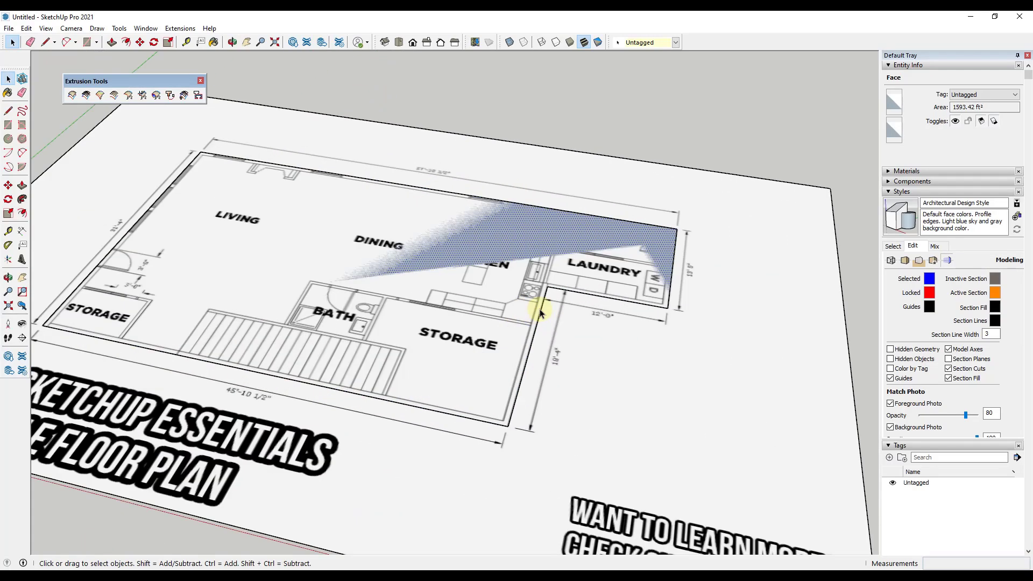
{"action": "mouse_move", "coordinate": [595, 376]}
{"action": "middle_mouse_down"}
{"action": "mouse_move", "coordinate": [575, 272]}
{"action": "mouse_move", "coordinate": [595, 411]}
{"action": "mouse_move", "coordinate": [618, 418]}
{"action": "mouse_move", "coordinate": [582, 417]}
{"action": "mouse_move", "coordinate": [592, 420]}
{"action": "middle_mouse_up"}
{"action": "scroll", "coordinate": [692, 289], "scroll_direction": "down", "scroll_amount": 3}
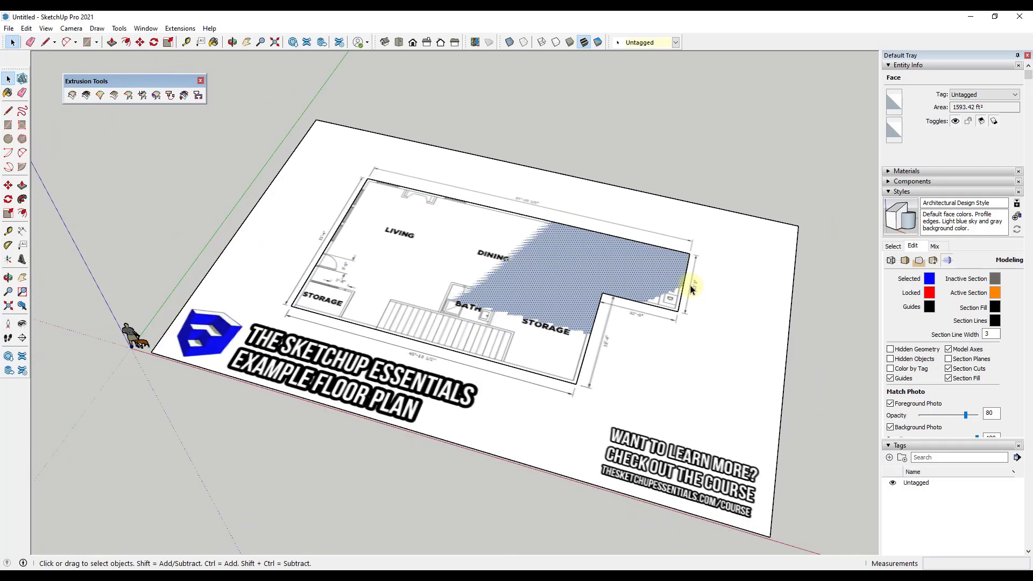
Hide the floor plan image to view the traced face alone, and undo the hiding
{"action": "right_click", "coordinate": [664, 366]}
{"action": "left_click", "coordinate": [695, 171]}
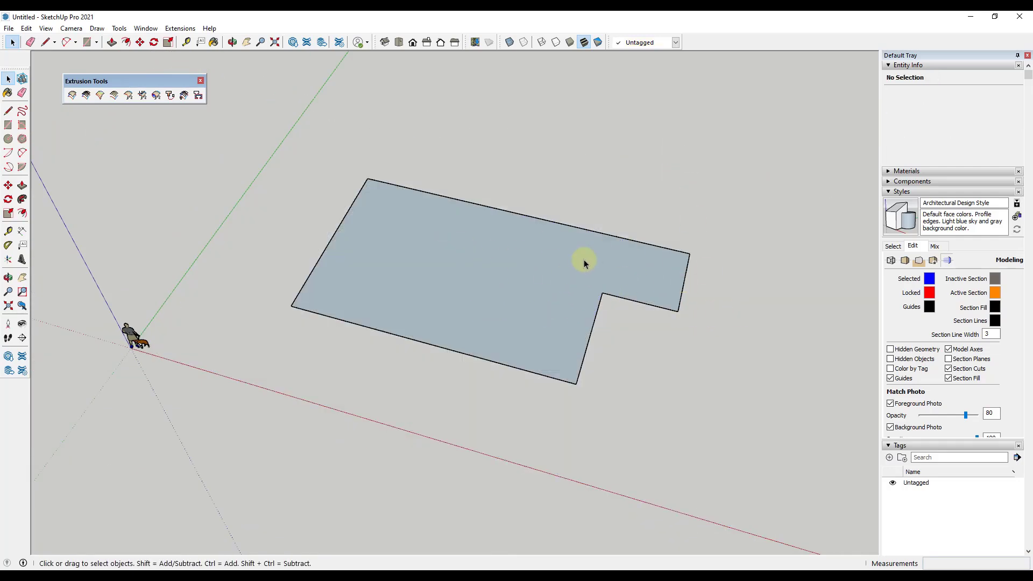
{"action": "key", "text": "ctrl+z"}
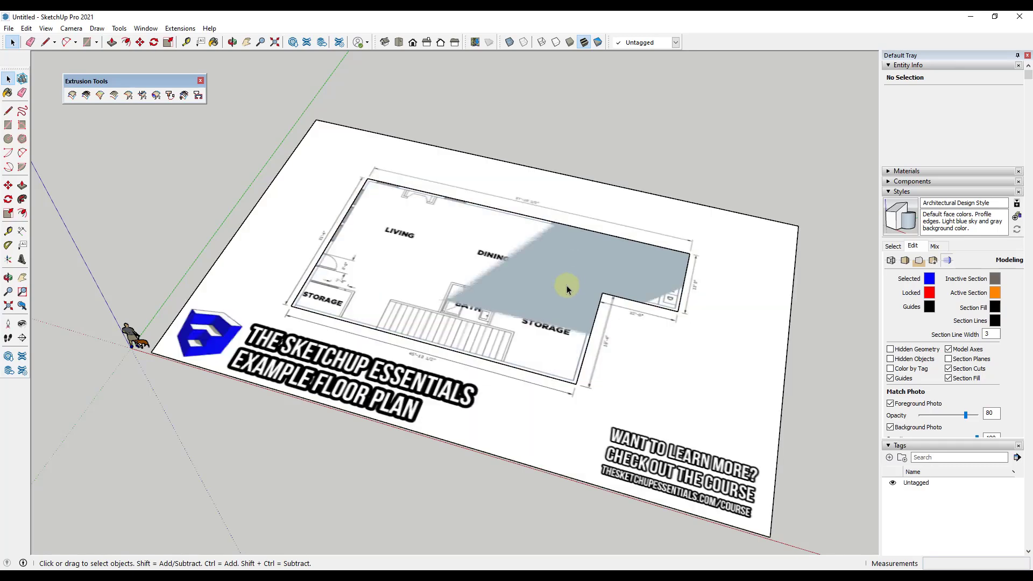
Delete the traced face and regenerate it by redrawing the 12' outline edge along the laundry wall
{"action": "scroll", "coordinate": [557, 308], "scroll_direction": "up", "scroll_amount": 6}
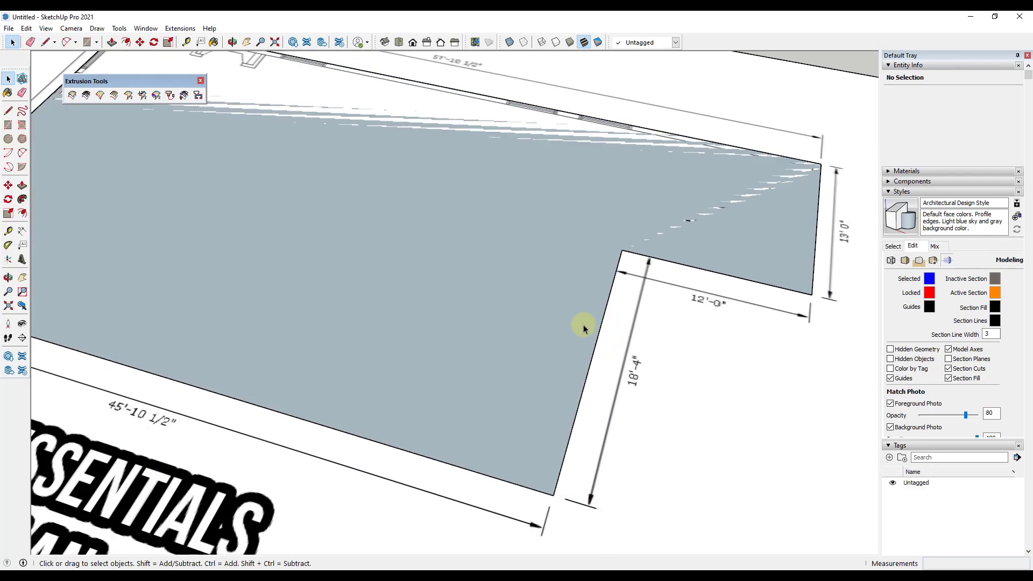
{"action": "scroll", "coordinate": [519, 319], "scroll_direction": "down", "scroll_amount": 2}
{"action": "left_click", "coordinate": [519, 319]}
{"action": "key", "text": "Delete"}
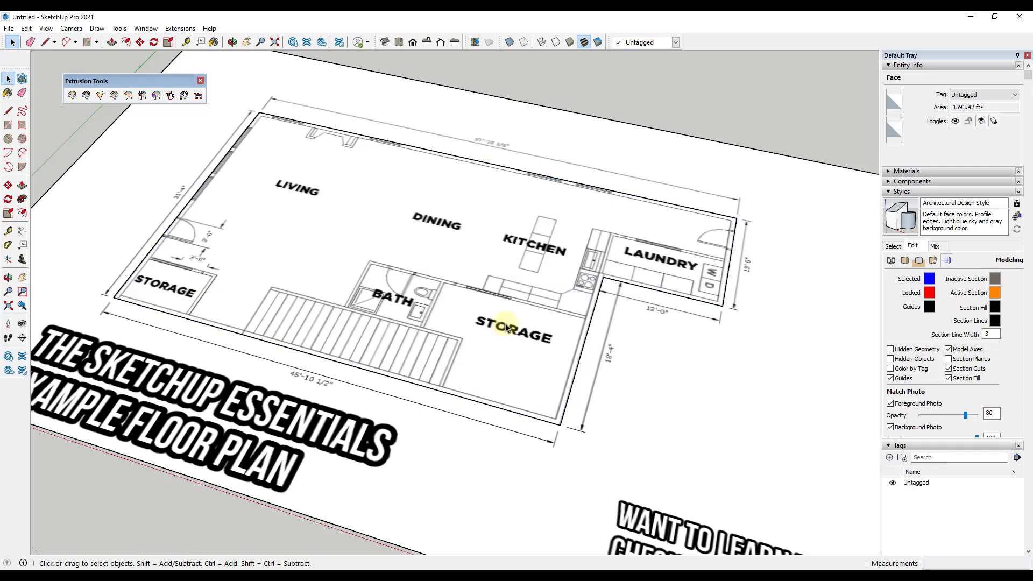
{"action": "scroll", "coordinate": [421, 296], "scroll_direction": "down", "scroll_amount": 3}
{"action": "key", "text": "l"}
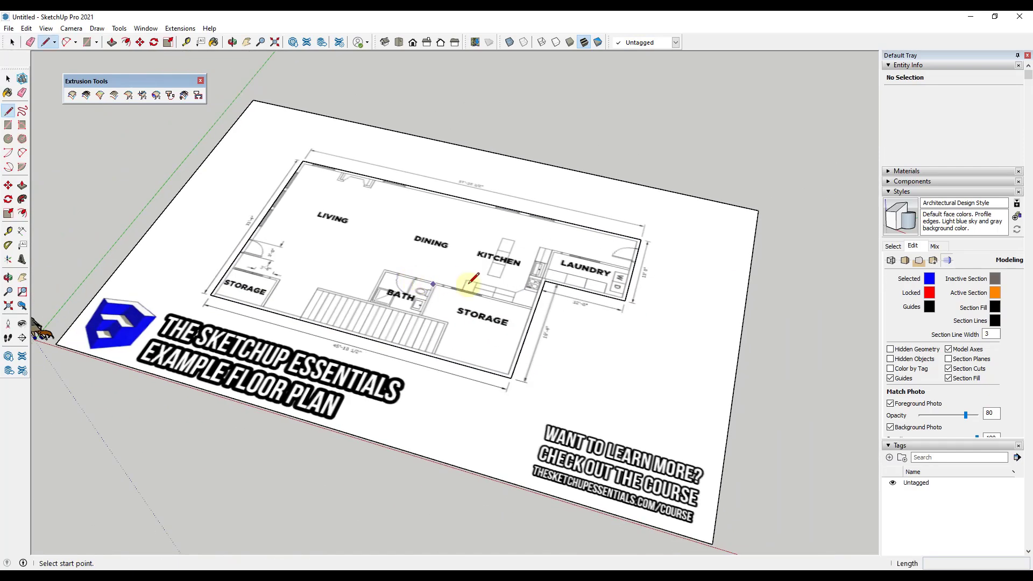
{"action": "left_click", "coordinate": [545, 281]}
{"action": "left_click", "coordinate": [626, 295]}
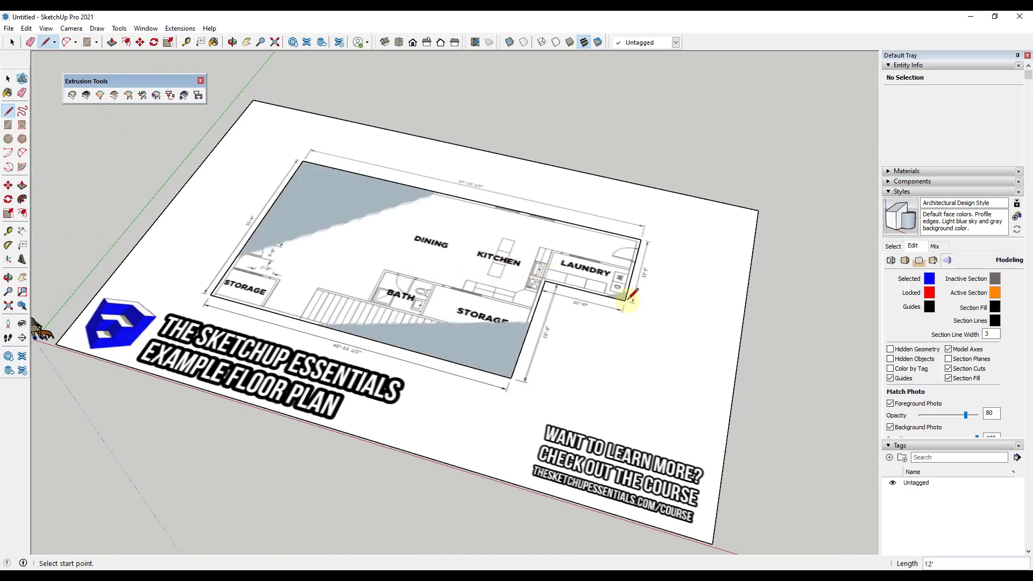
{"action": "key", "text": "space"}
Measure the thickness of the exterior wall beside the small storage room on the floor plan
{"action": "middle_click_drag", "start_coordinate": [481, 253], "coordinate": [568, 301]}
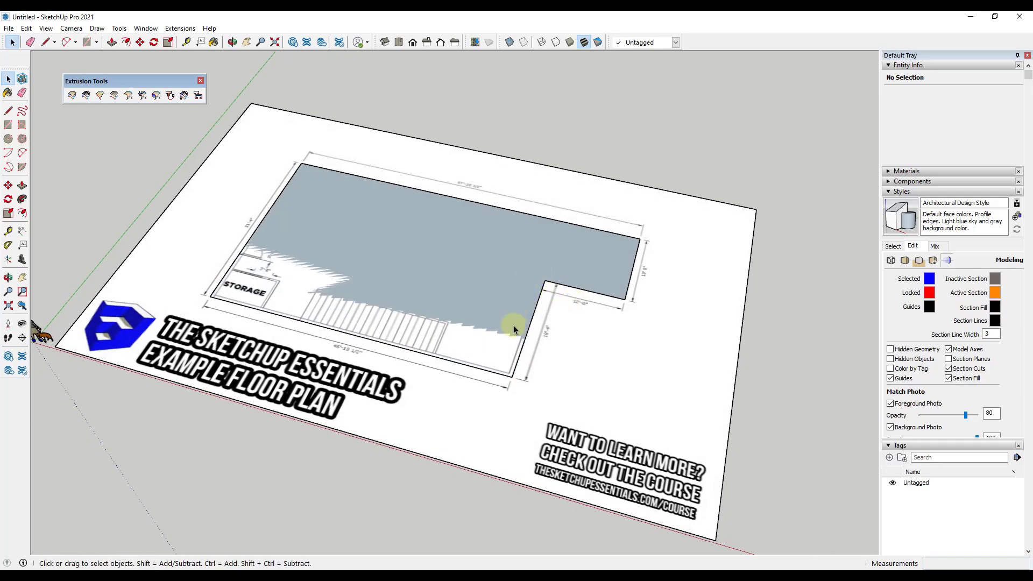
{"action": "scroll", "coordinate": [214, 276], "scroll_direction": "up", "scroll_amount": 3}
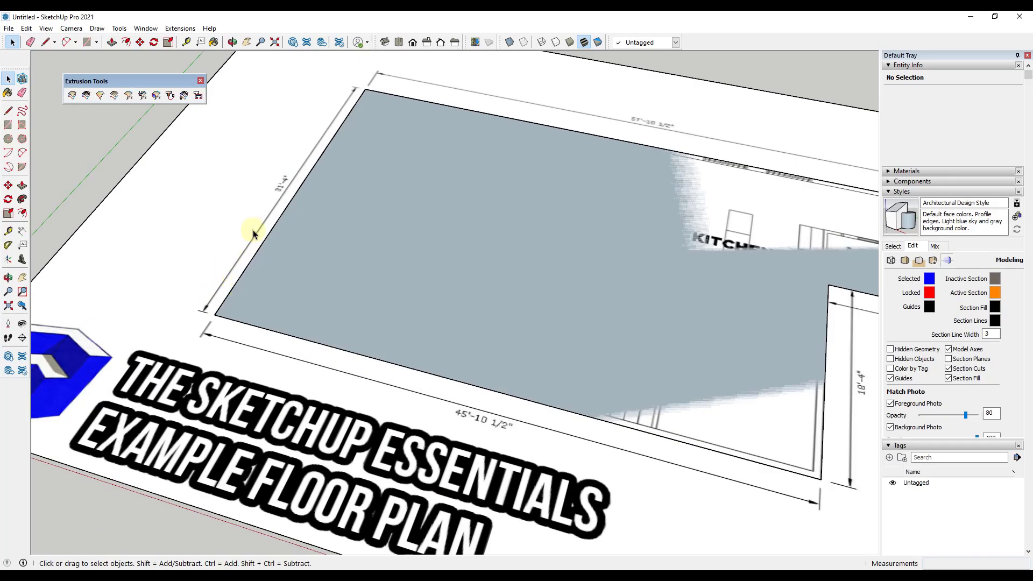
{"action": "middle_click_drag", "start_coordinate": [273, 181], "coordinate": [233, 291]}
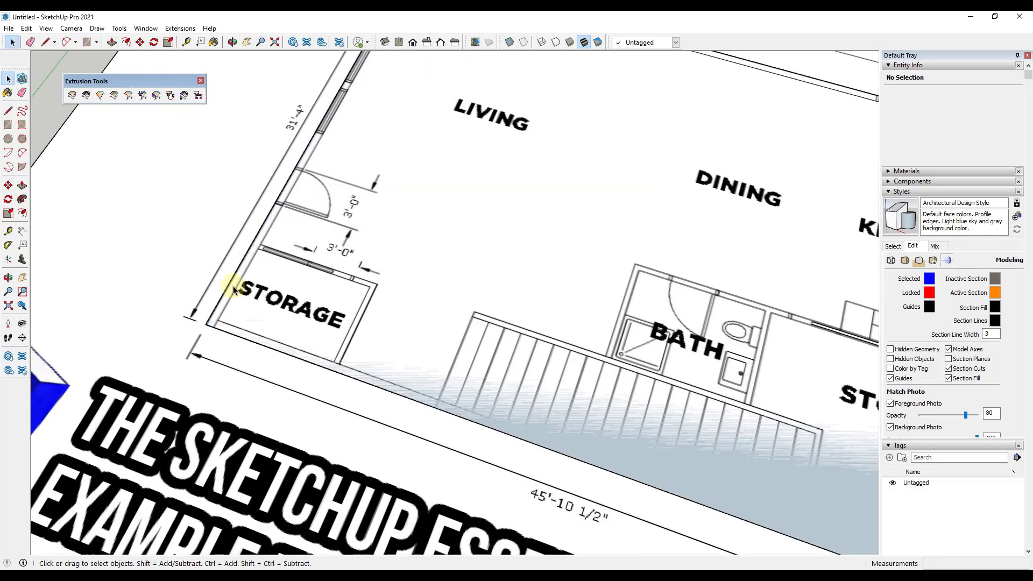
{"action": "scroll", "coordinate": [233, 280], "scroll_direction": "up", "scroll_amount": 5}
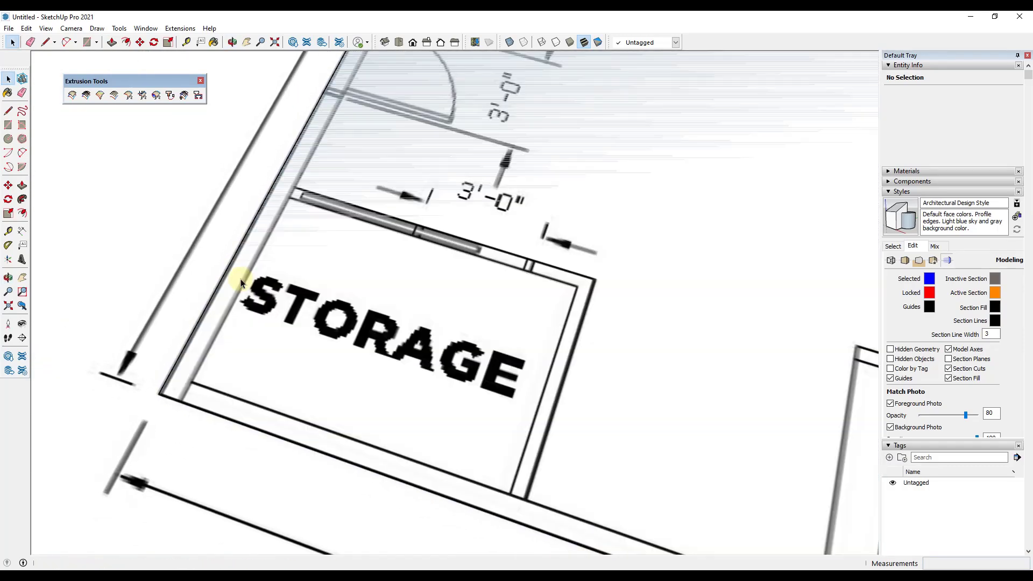
{"action": "left_click", "coordinate": [9, 233]}
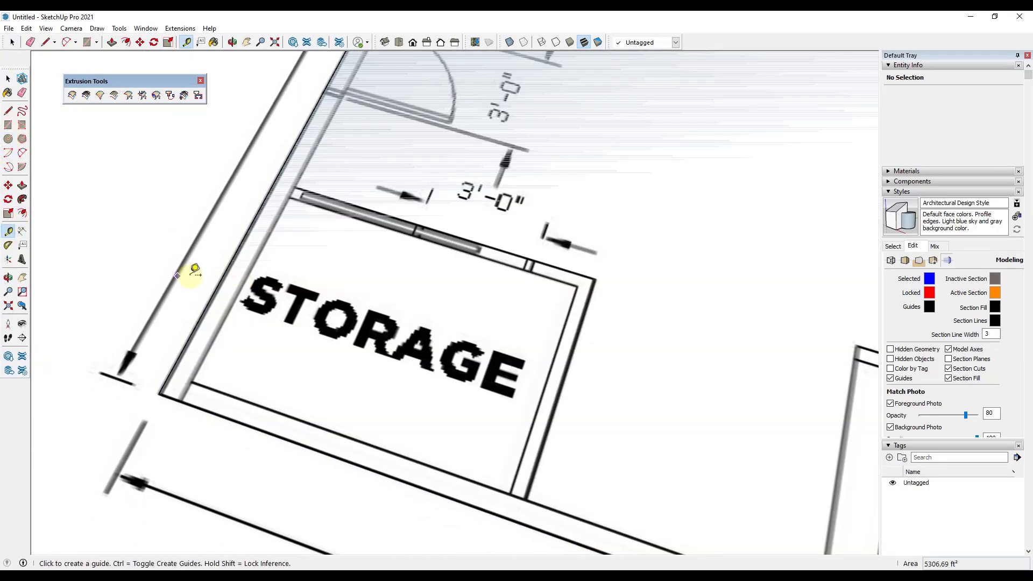
{"action": "left_click", "coordinate": [218, 285]}
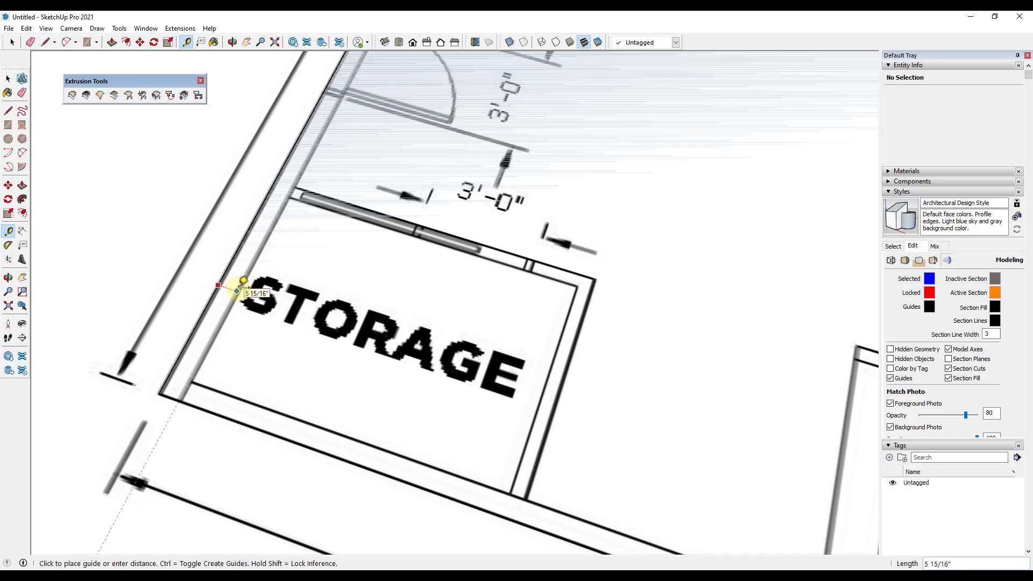
{"action": "key", "text": "space"}
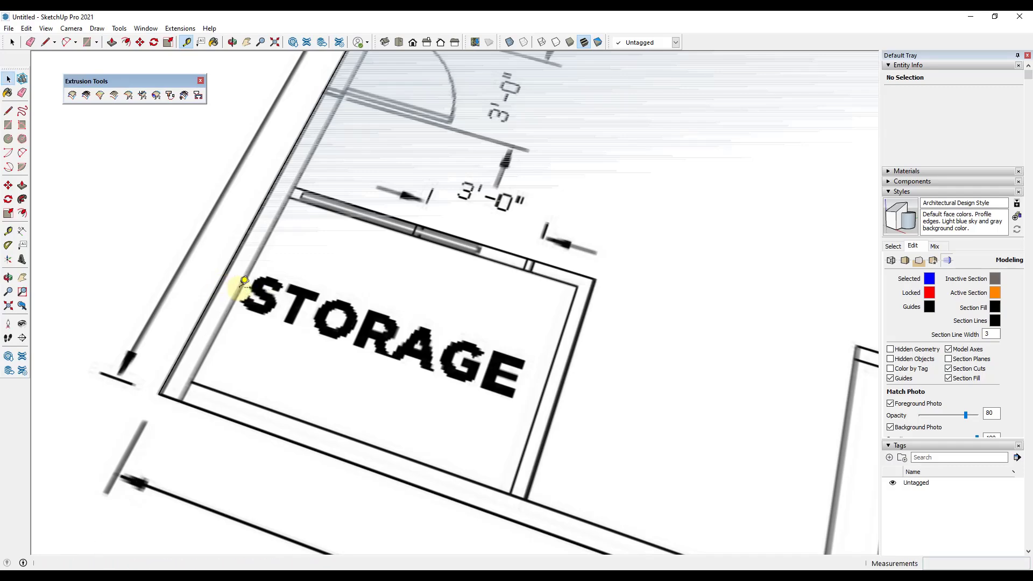
{"action": "scroll", "coordinate": [245, 289], "scroll_direction": "down", "scroll_amount": 9}
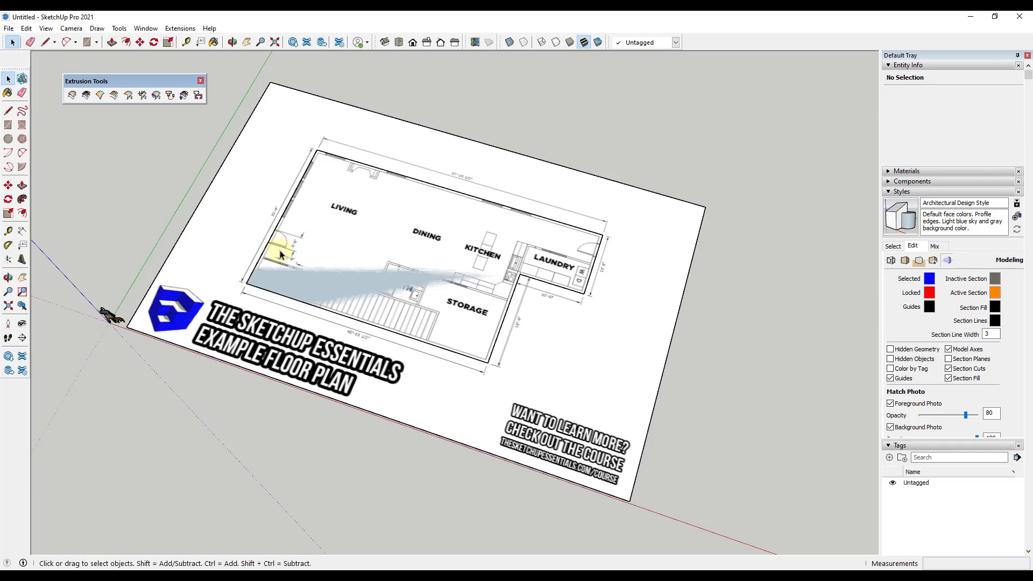
{"action": "scroll", "coordinate": [249, 277], "scroll_direction": "up", "scroll_amount": 10}
{"action": "key", "text": "l"}
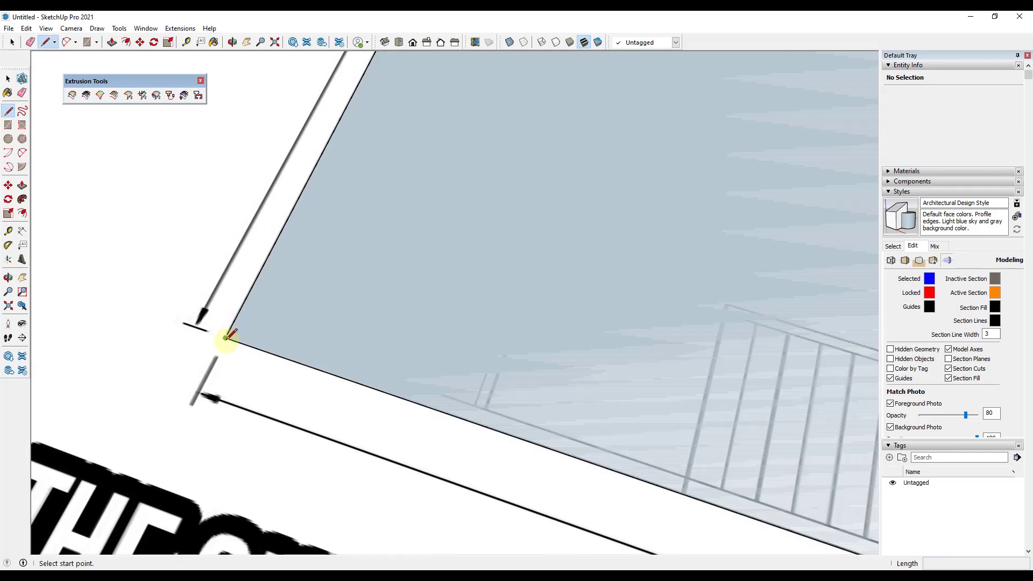
{"action": "left_click", "coordinate": [226, 338]}
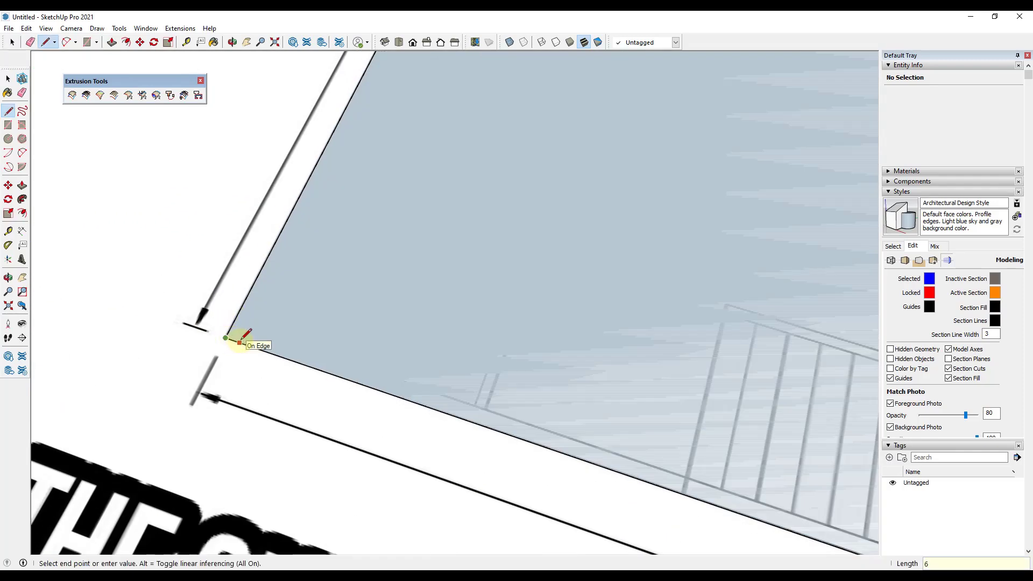
{"action": "scroll", "coordinate": [241, 338], "scroll_direction": "down", "scroll_amount": 7}
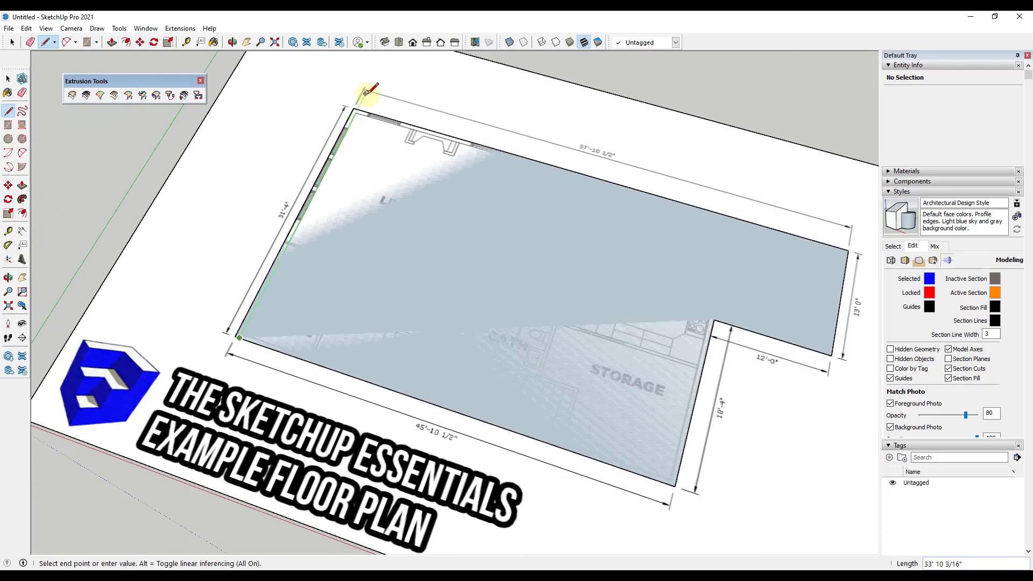
{"action": "key", "text": "space"}
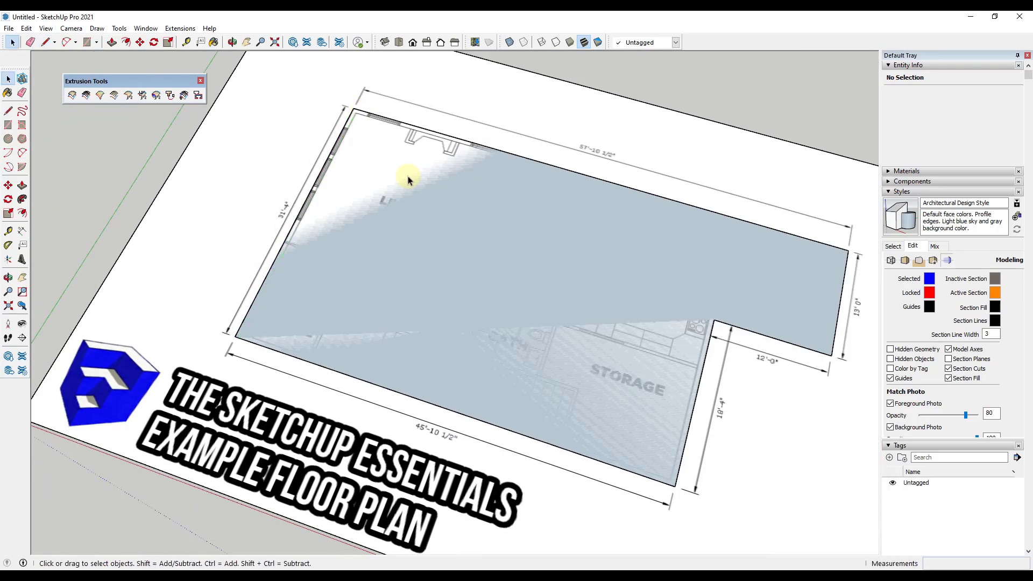
Offset the traced floor face inward to match the exterior wall thickness shown on the plan
{"action": "scroll", "coordinate": [361, 205], "scroll_direction": "down", "scroll_amount": 3}
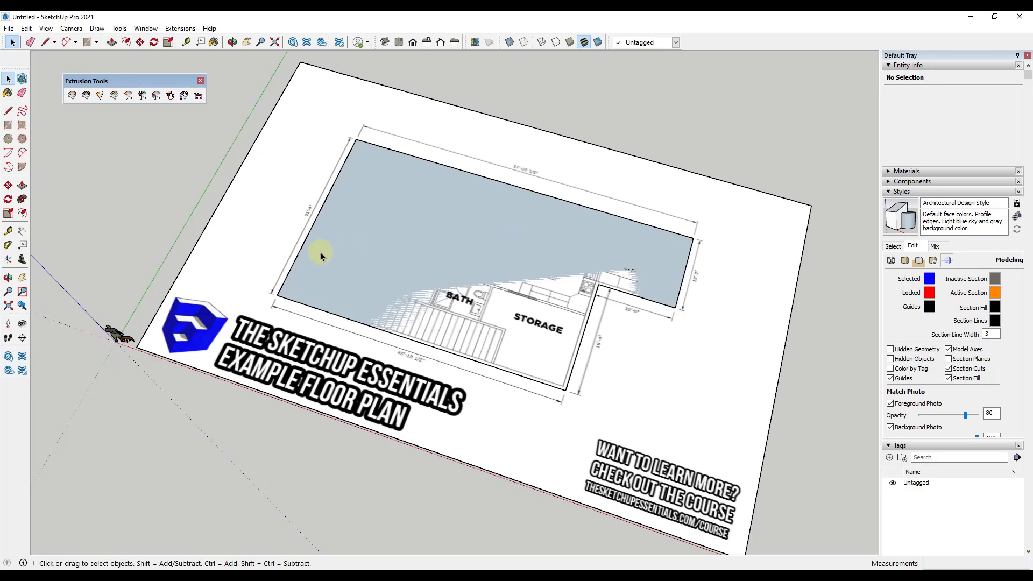
{"action": "left_click", "coordinate": [419, 240]}
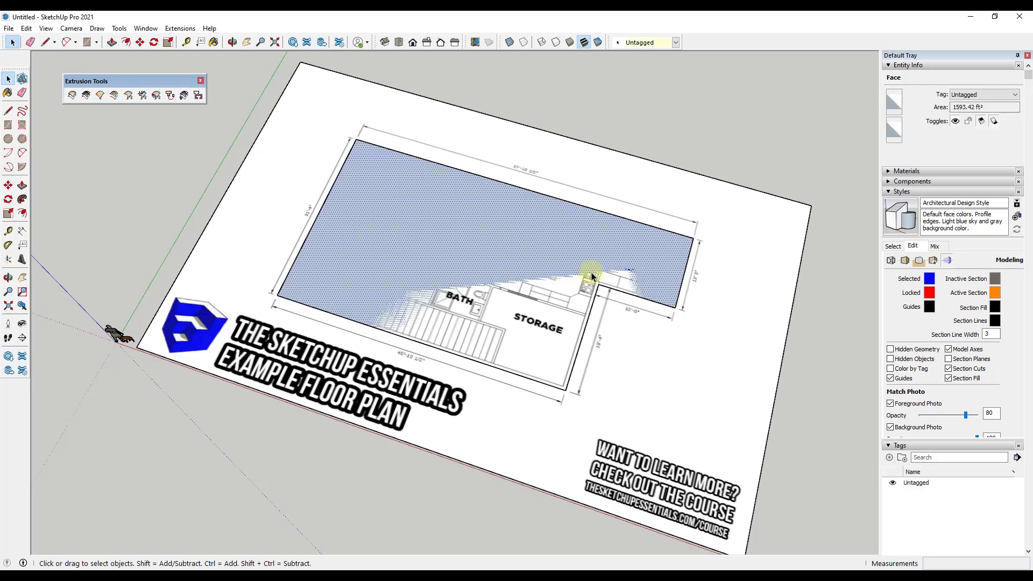
{"action": "scroll", "coordinate": [592, 276], "scroll_direction": "up", "scroll_amount": 3}
{"action": "key", "text": "f"}
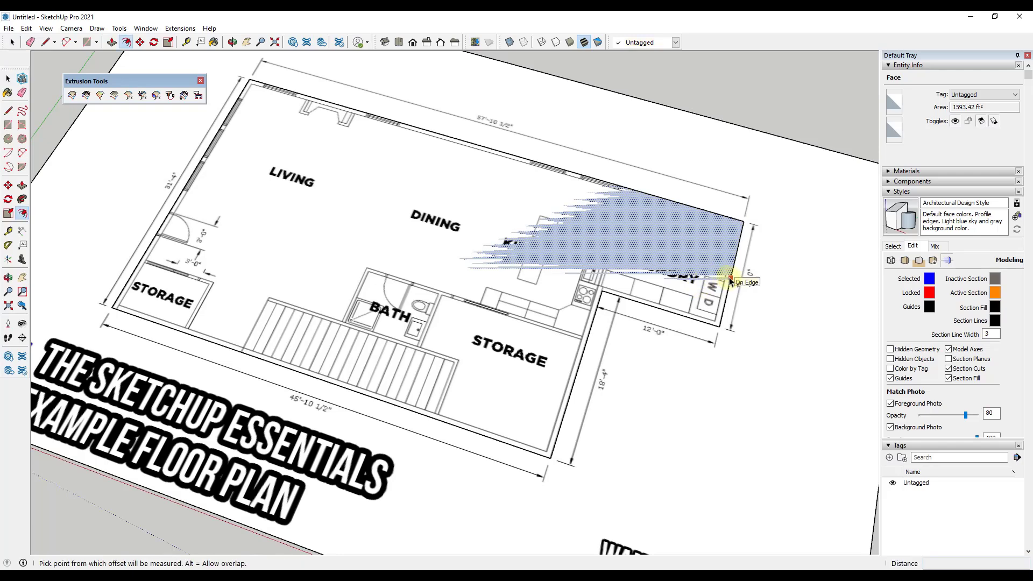
{"action": "left_click", "coordinate": [731, 281]}
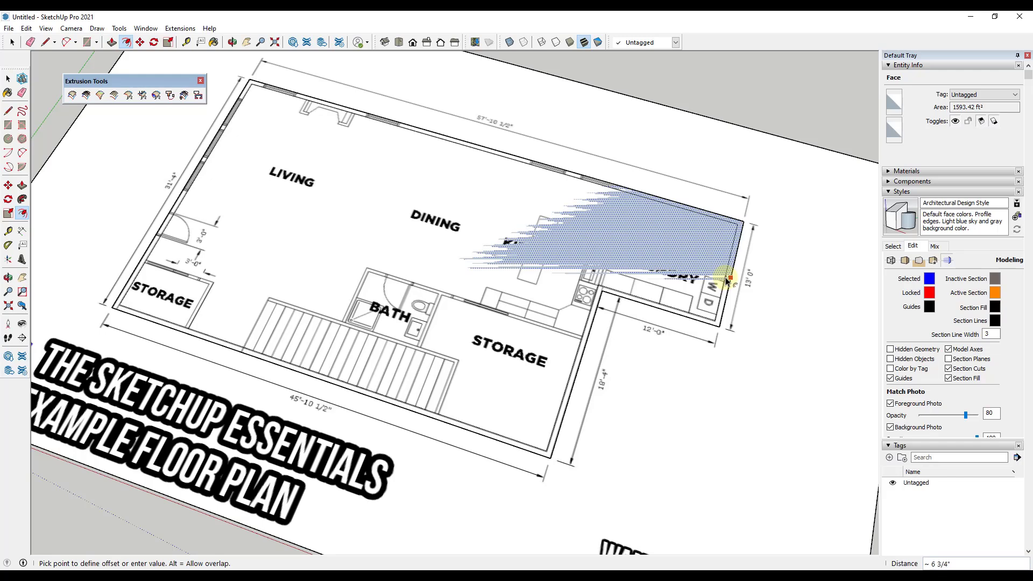
{"action": "left_click", "coordinate": [727, 281]}
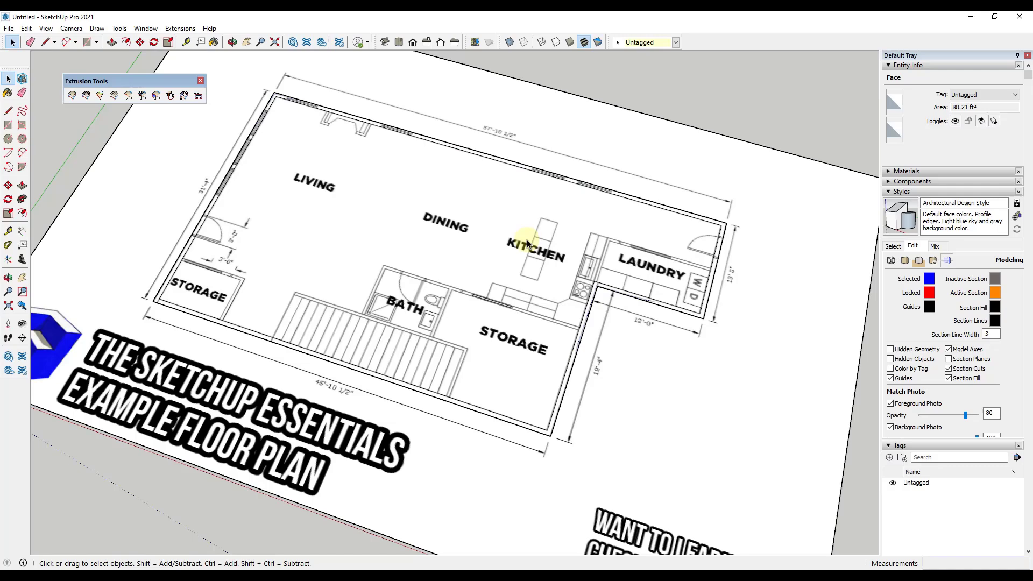
Hide the floor plan image so that only the traced faces are shown
{"action": "middle_click_drag", "start_coordinate": [398, 269], "coordinate": [439, 303]}
{"action": "right_click", "coordinate": [262, 218]}
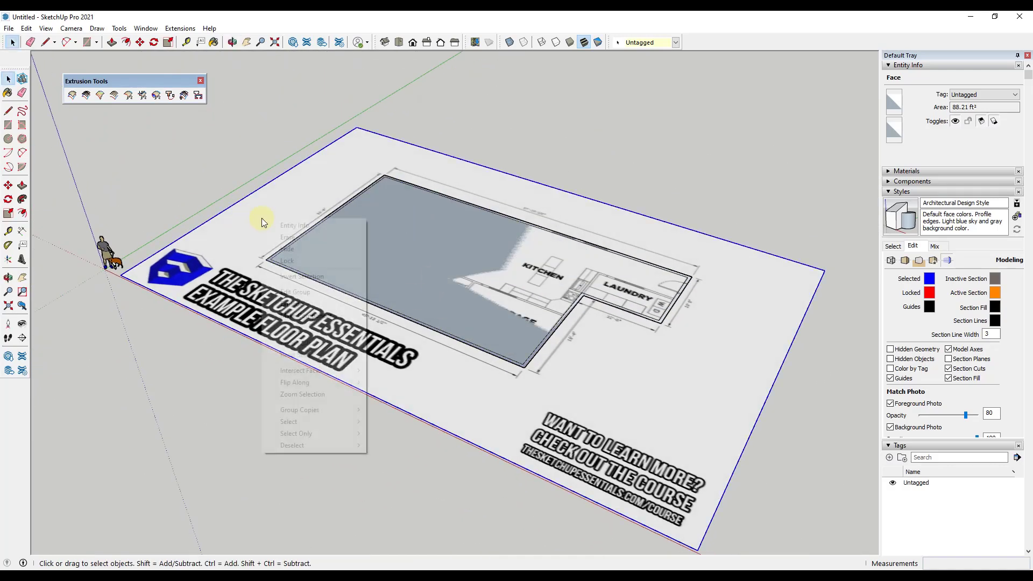
{"action": "left_click", "coordinate": [283, 253]}
Try to extrude the narrow exterior wall face upward by about 11'-3" with Push/Pull
{"action": "scroll", "coordinate": [263, 262], "scroll_direction": "up", "scroll_amount": 6}
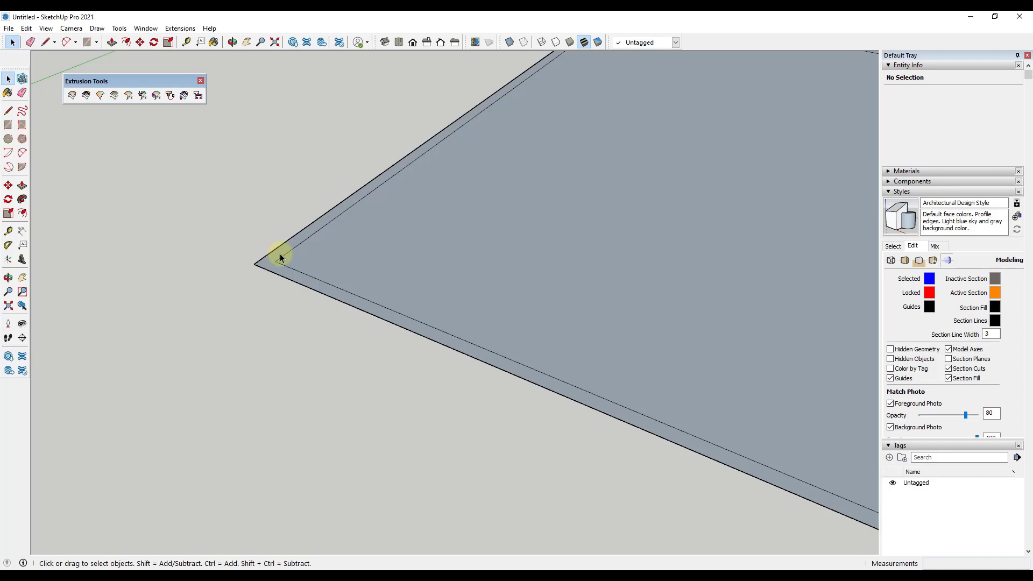
{"action": "left_click", "coordinate": [279, 253]}
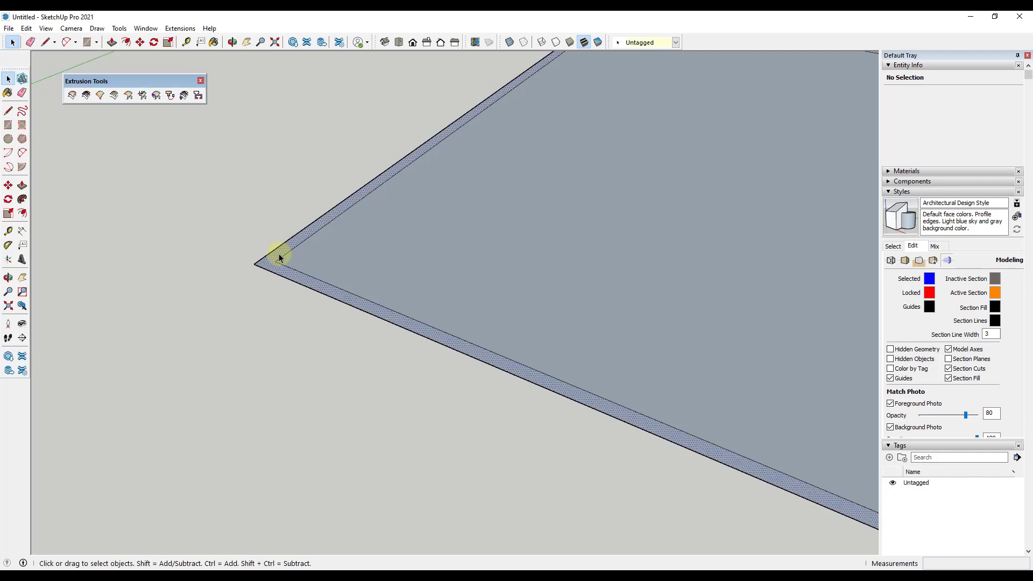
{"action": "scroll", "coordinate": [278, 254], "scroll_direction": "down", "scroll_amount": 8}
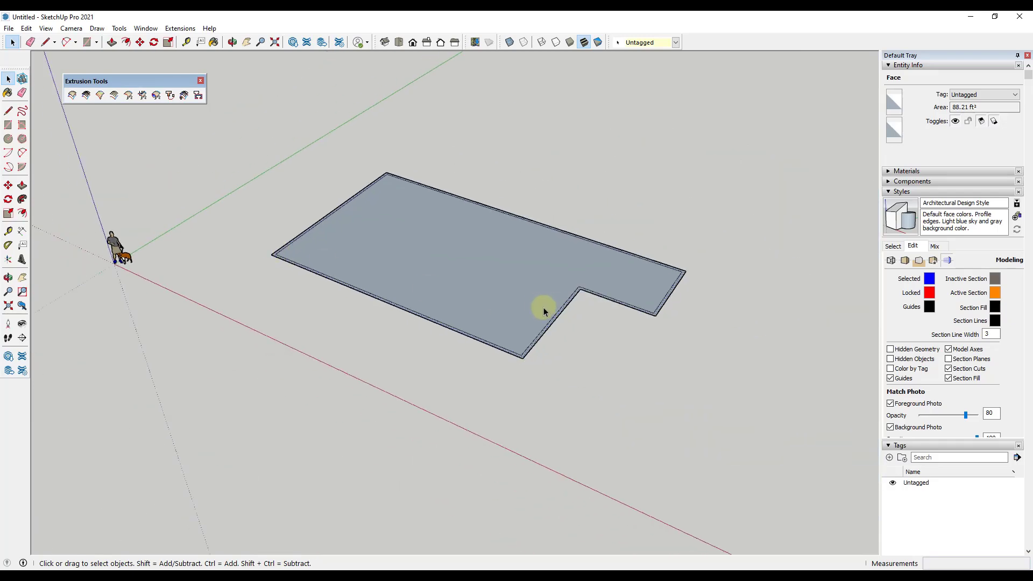
{"action": "key", "text": "p"}
{"action": "left_click", "coordinate": [660, 312]}
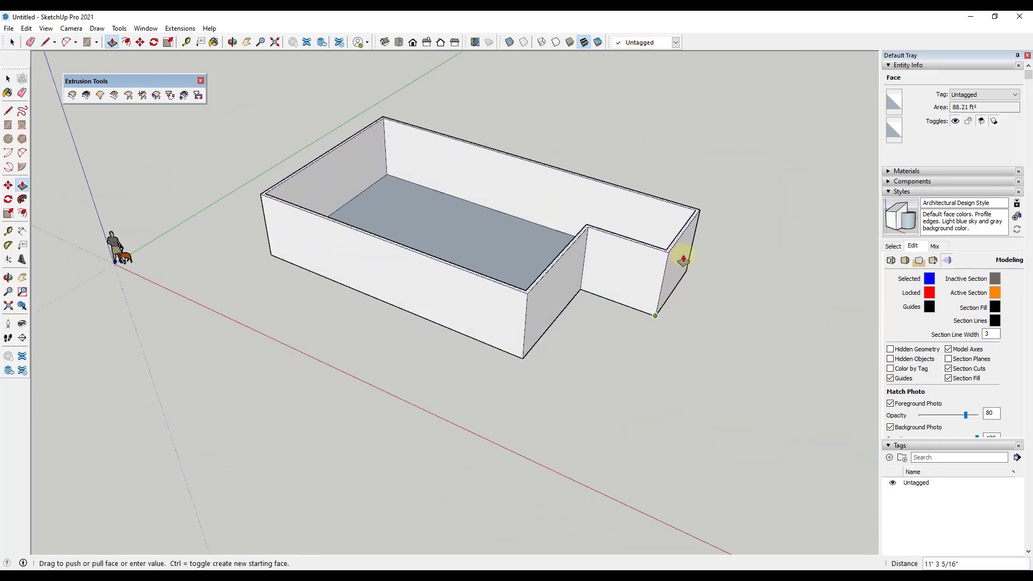
{"action": "key", "text": "space"}
{"action": "left_click", "coordinate": [316, 184]}
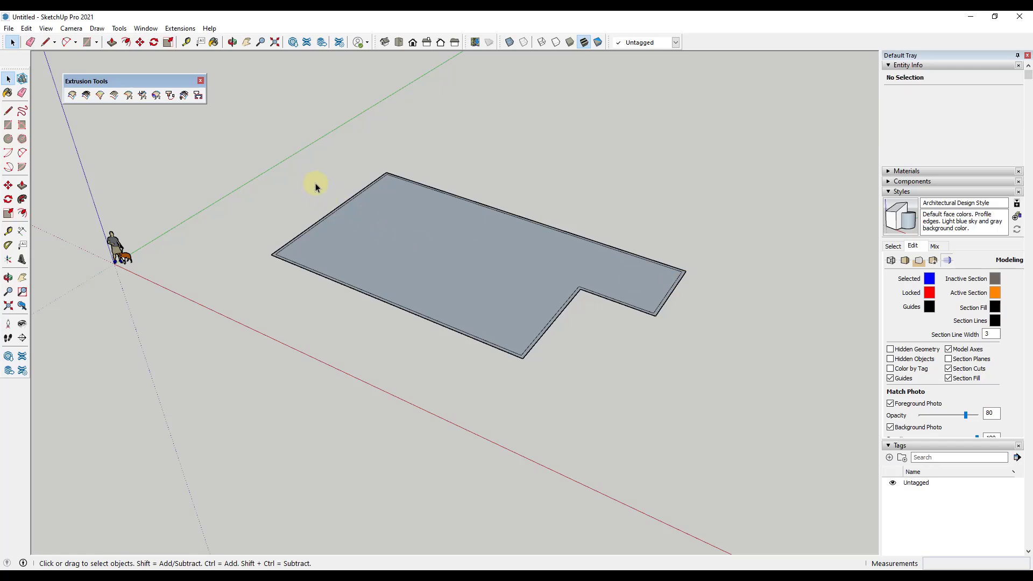
Unhide all hidden geometry to bring back the floor plan image
{"action": "left_click", "coordinate": [25, 30]}
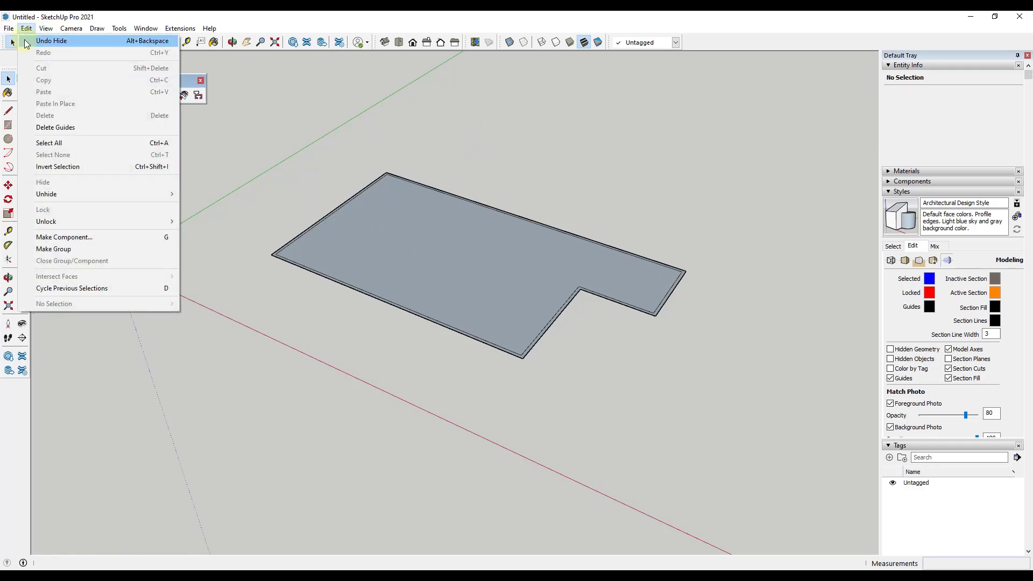
{"action": "mouse_move", "coordinate": [156, 194]}
{"action": "left_click", "coordinate": [200, 218]}
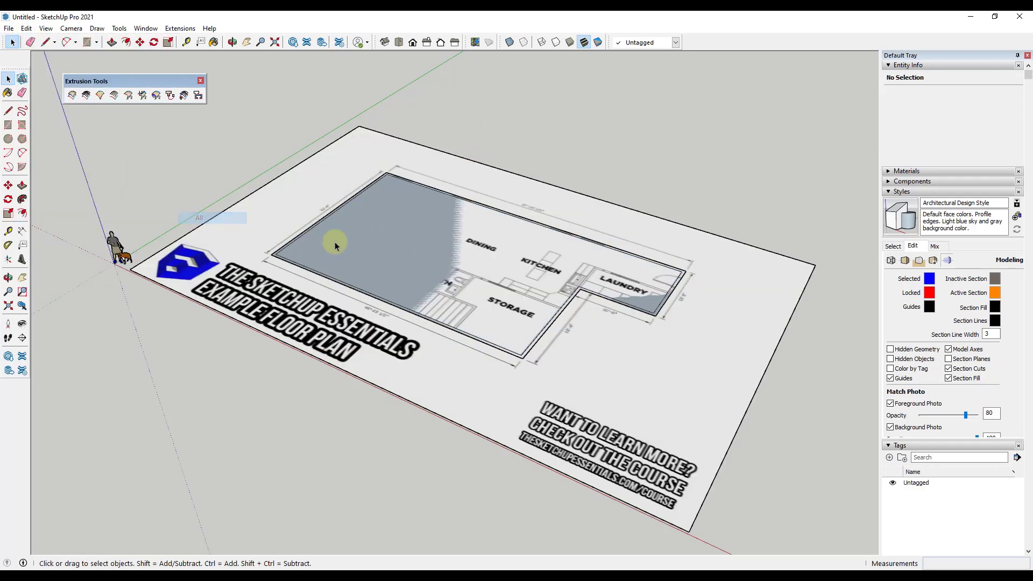
Delete the inner floor face, keeping only the exterior wall strip over the floor plan image
{"action": "middle_click_drag", "start_coordinate": [262, 296], "coordinate": [367, 403]}
{"action": "middle_click_drag", "start_coordinate": [380, 360], "coordinate": [288, 325]}
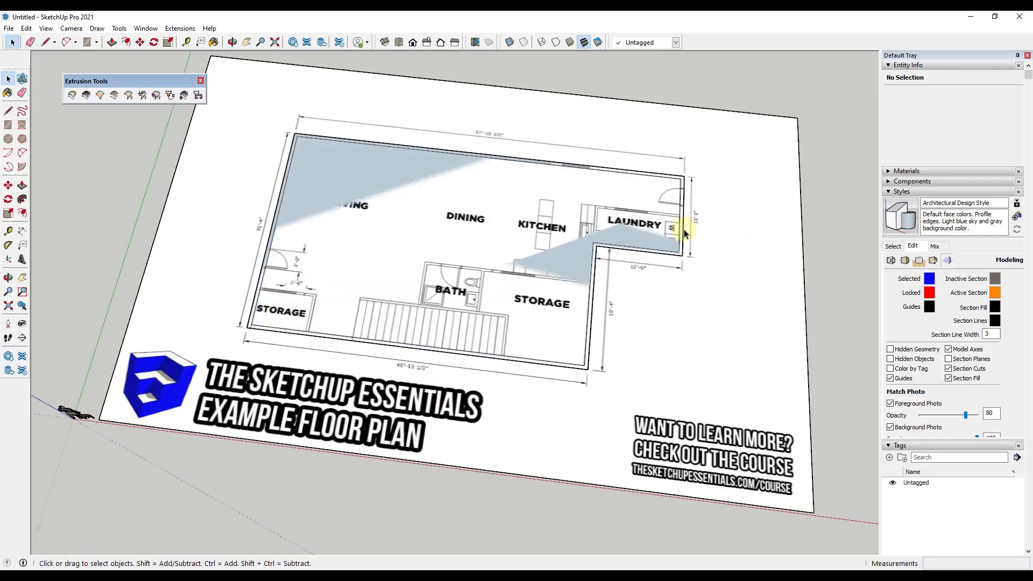
{"action": "scroll", "coordinate": [668, 233], "scroll_direction": "up", "scroll_amount": 6}
{"action": "middle_click_drag", "start_coordinate": [651, 235], "coordinate": [588, 248]}
{"action": "left_click", "coordinate": [590, 245]}
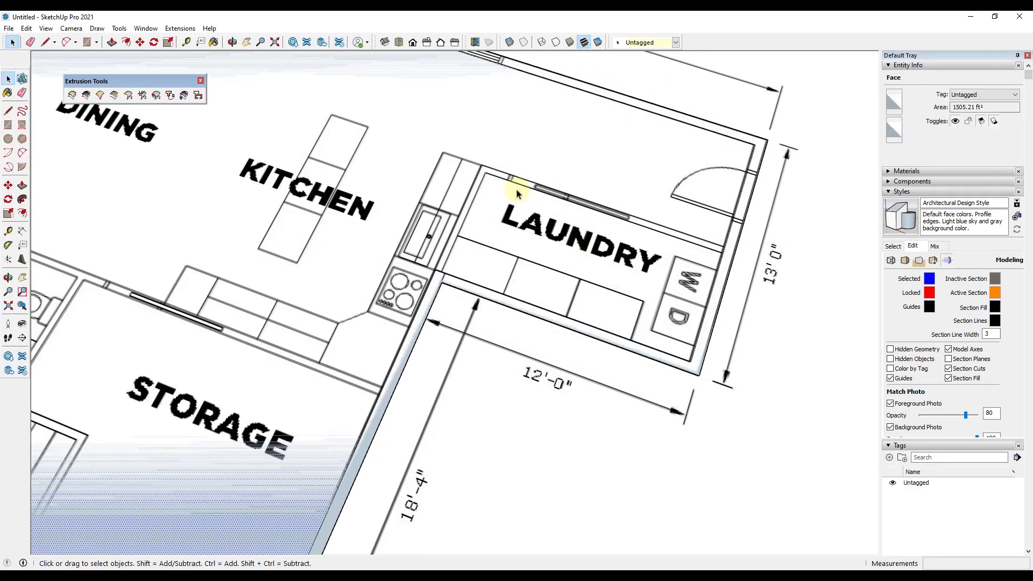
{"action": "middle_click_drag", "start_coordinate": [516, 196], "coordinate": [512, 177]}
{"action": "key", "text": "Delete"}
Measure the length of the kitchen side of the short wall between the kitchen and laundry
{"action": "scroll", "coordinate": [703, 305], "scroll_direction": "up", "scroll_amount": 4}
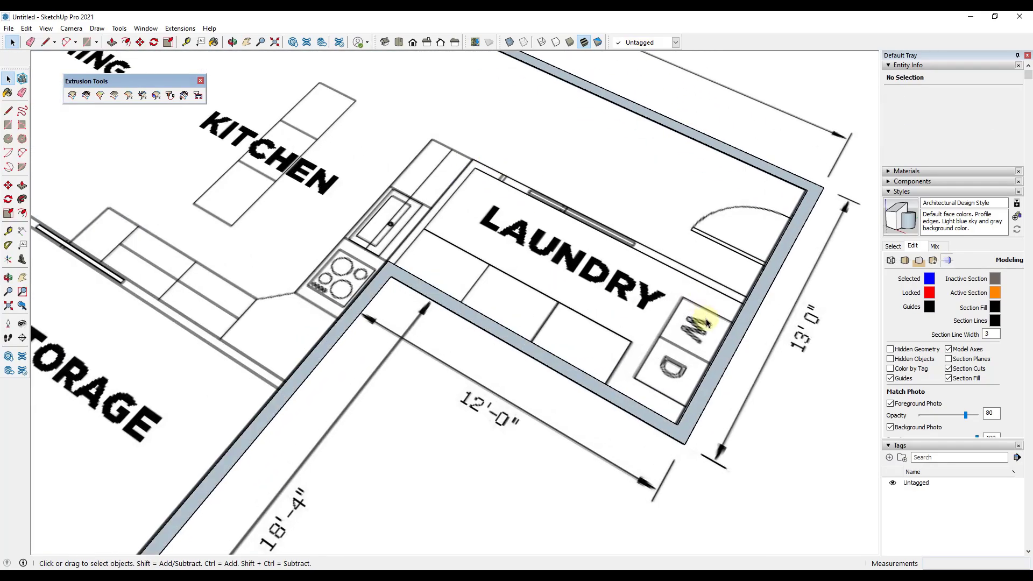
{"action": "middle_click_drag", "start_coordinate": [708, 319], "coordinate": [377, 199]}
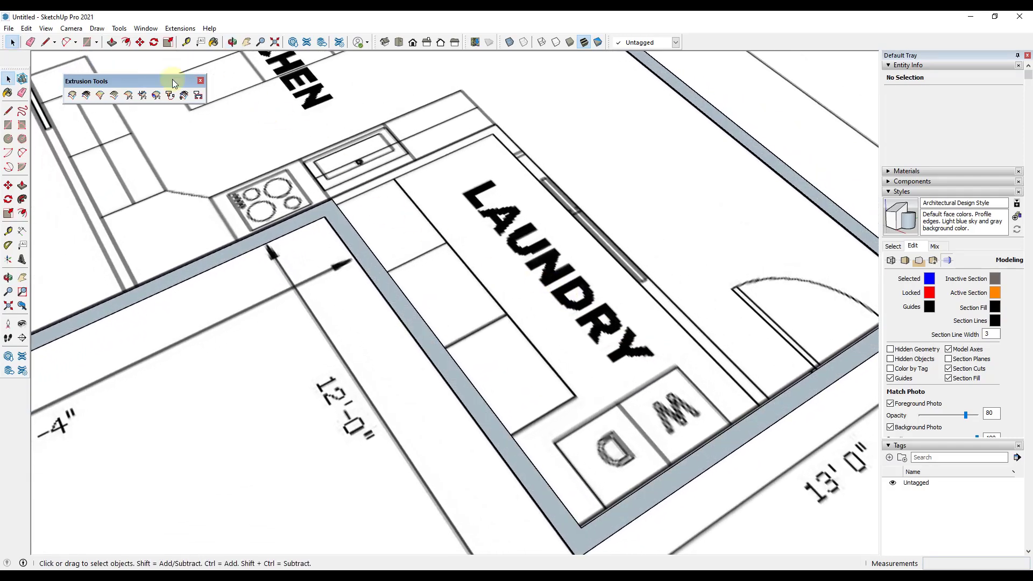
{"action": "left_click", "coordinate": [188, 42]}
{"action": "left_click", "coordinate": [332, 199]}
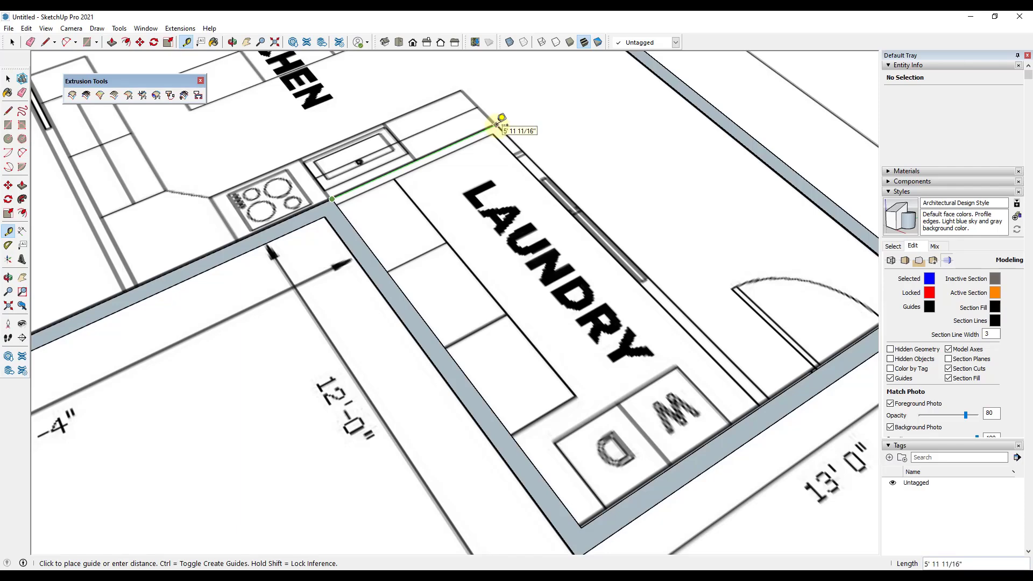
{"action": "key", "text": "space"}
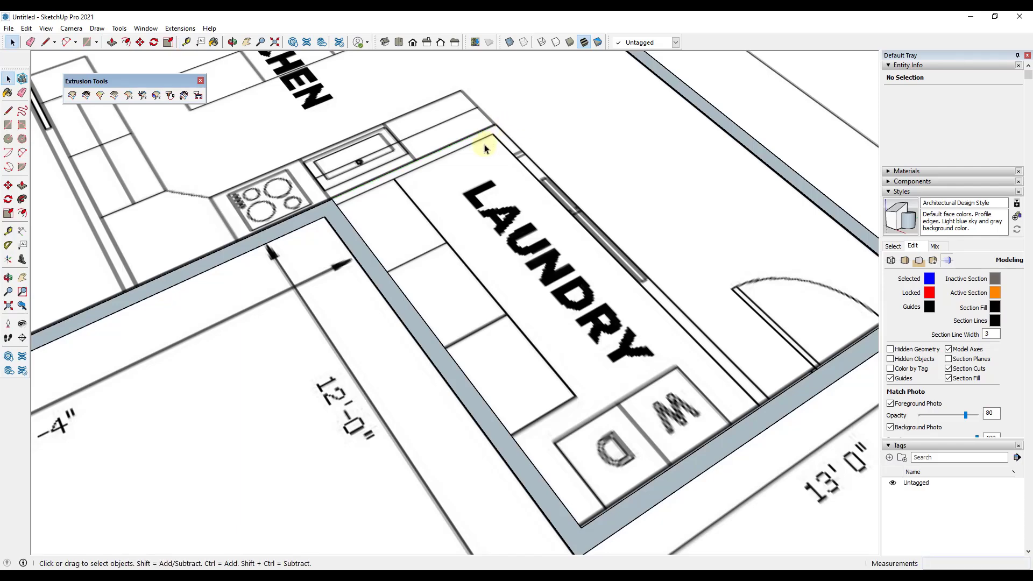
{"action": "key", "text": "l"}
{"action": "left_click", "coordinate": [332, 199]}
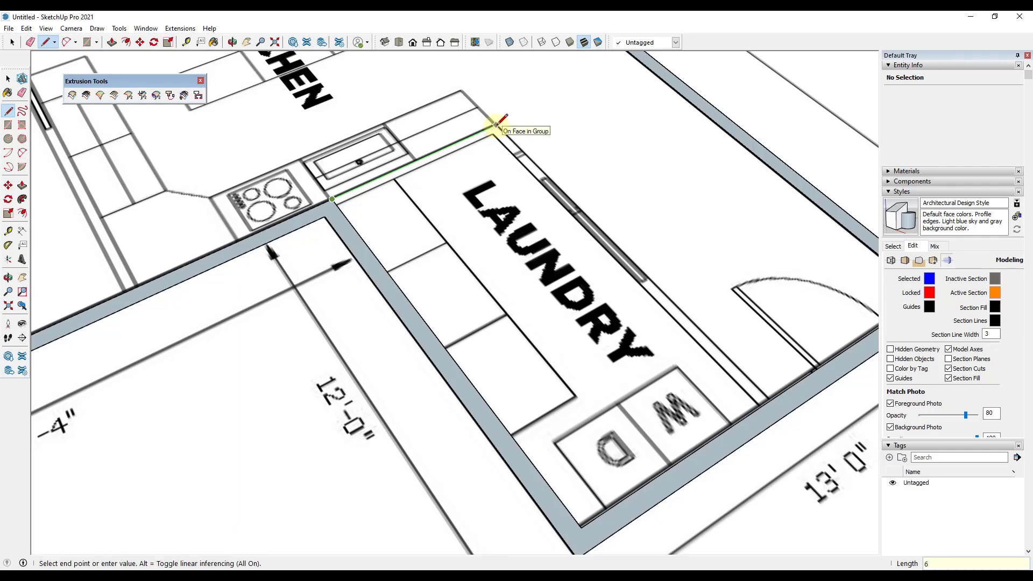
{"action": "key", "text": "Return"}
{"action": "type", "text": "6'"}
{"action": "key", "text": "Return"}
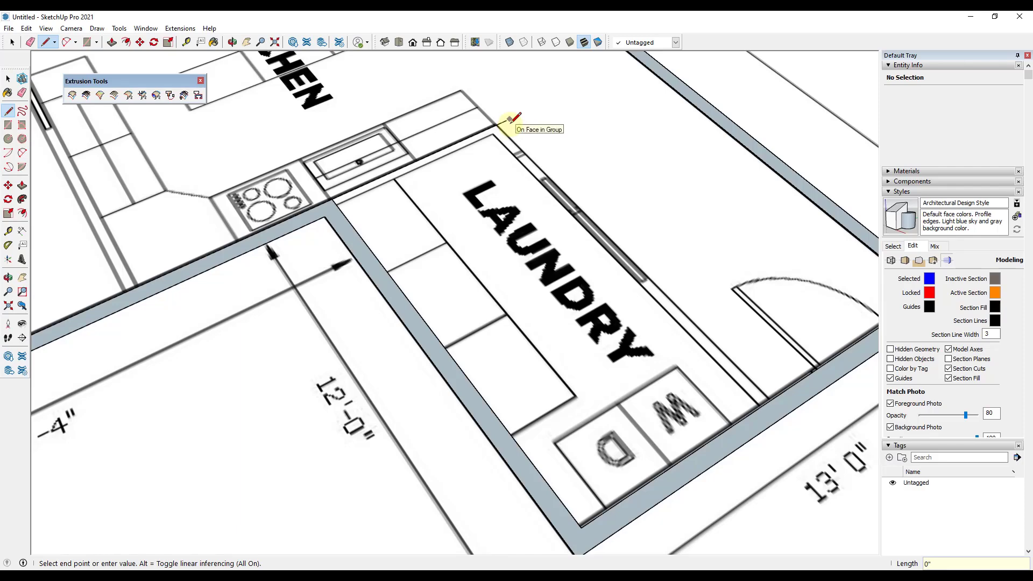
{"action": "key", "text": "Escape"}
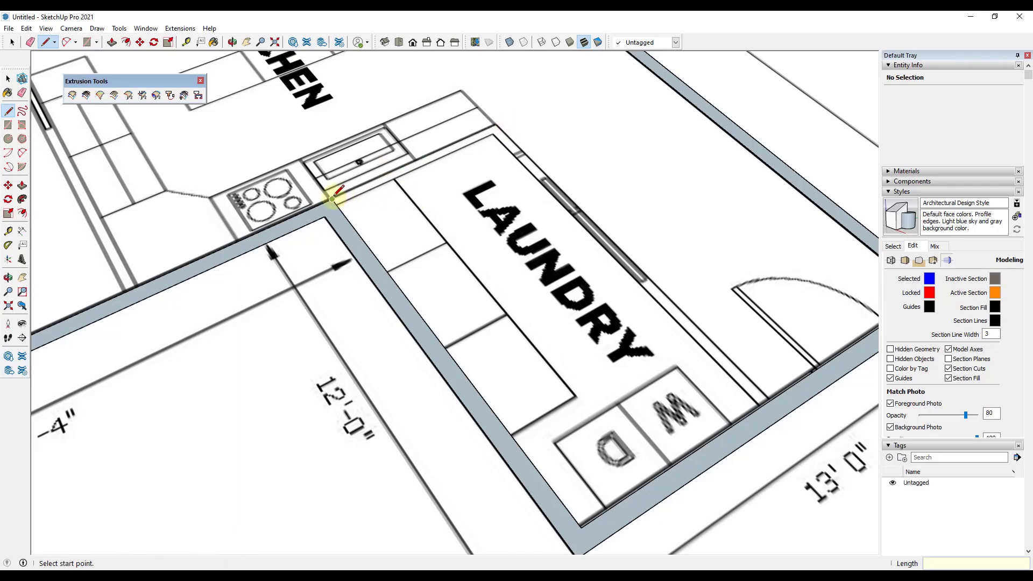
Draw a 6' line along the kitchen side of the laundry wall and continue it along the laundry's hallway side to the exterior wall
{"action": "left_click", "coordinate": [332, 199]}
{"action": "type", "text": "6'"}
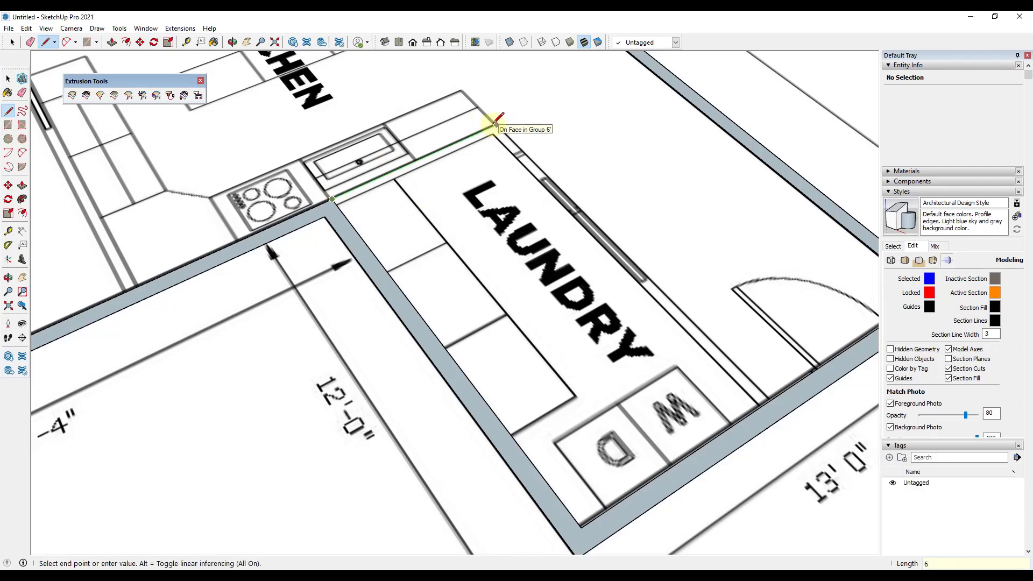
{"action": "key", "text": "Return"}
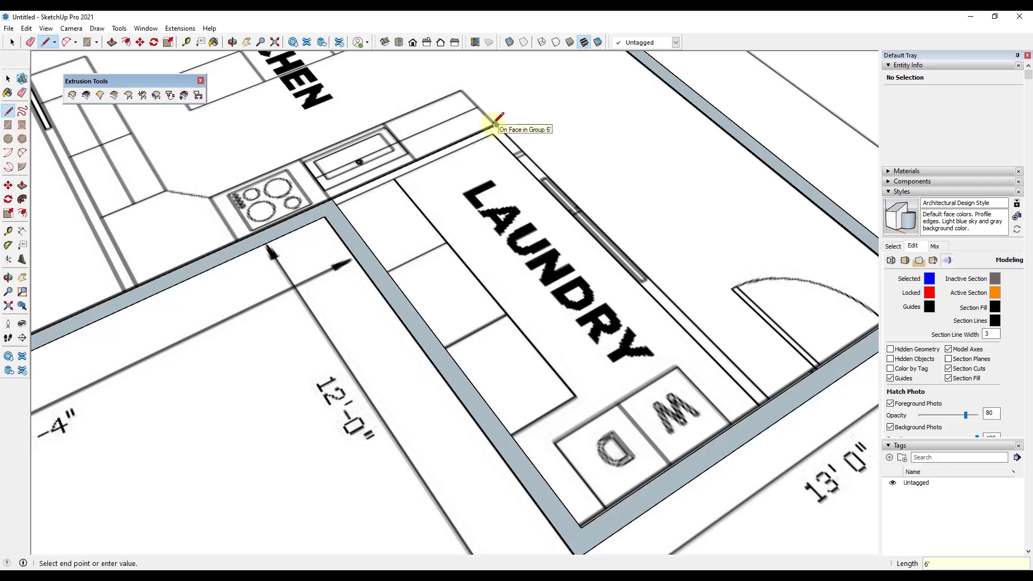
{"action": "left_click", "coordinate": [774, 385]}
Delete the large floor face outside the laundry room, leaving the laundry face in place
{"action": "key", "text": "space"}
{"action": "left_click", "coordinate": [764, 318]}
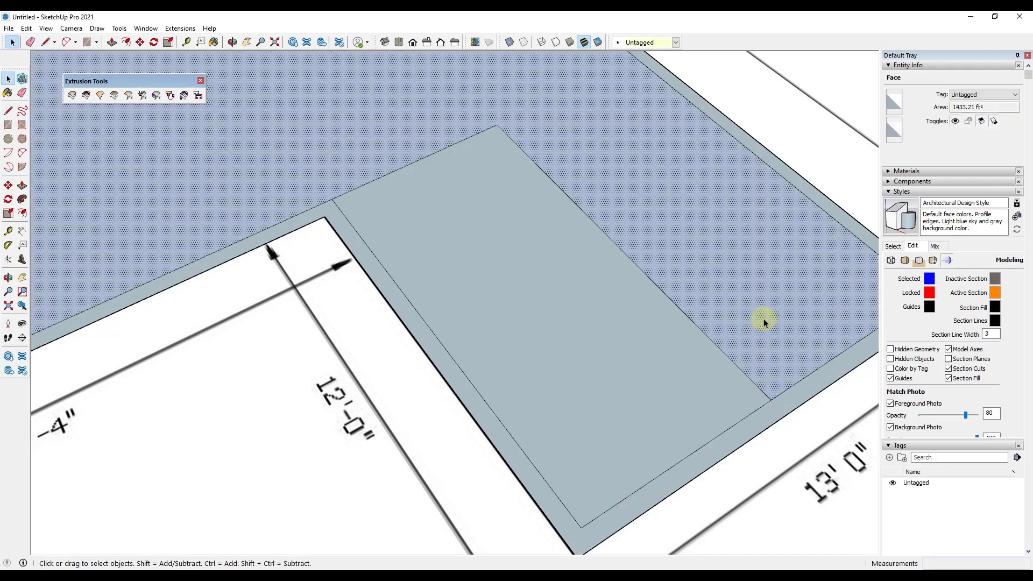
{"action": "key", "text": "Delete"}
Try to offset the entire outline of the laundry floor face inward by 4"
{"action": "left_click", "coordinate": [609, 272]}
{"action": "scroll", "coordinate": [609, 274], "scroll_direction": "down", "scroll_amount": 3}
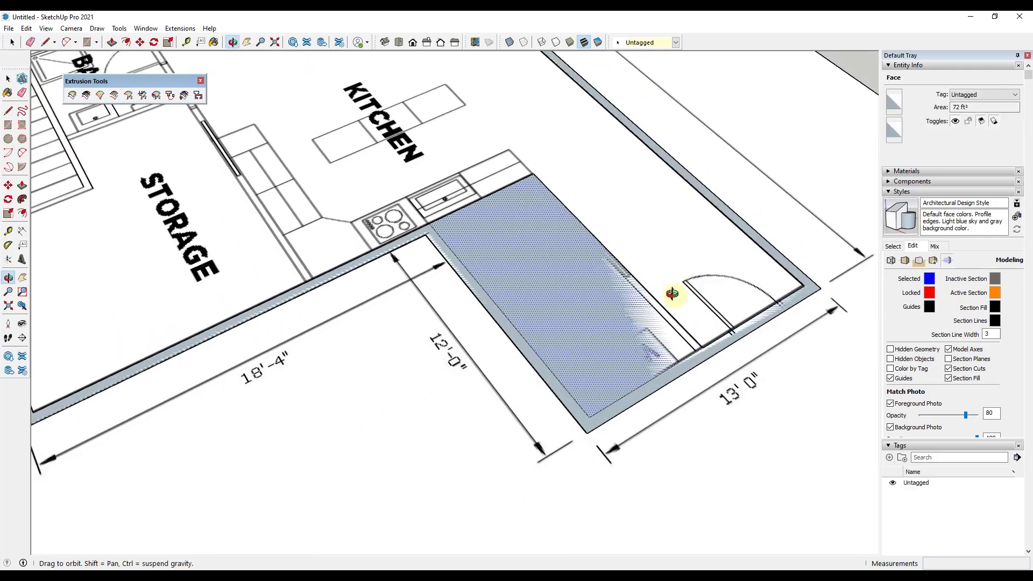
{"action": "middle_click_drag", "start_coordinate": [609, 277], "coordinate": [616, 290]}
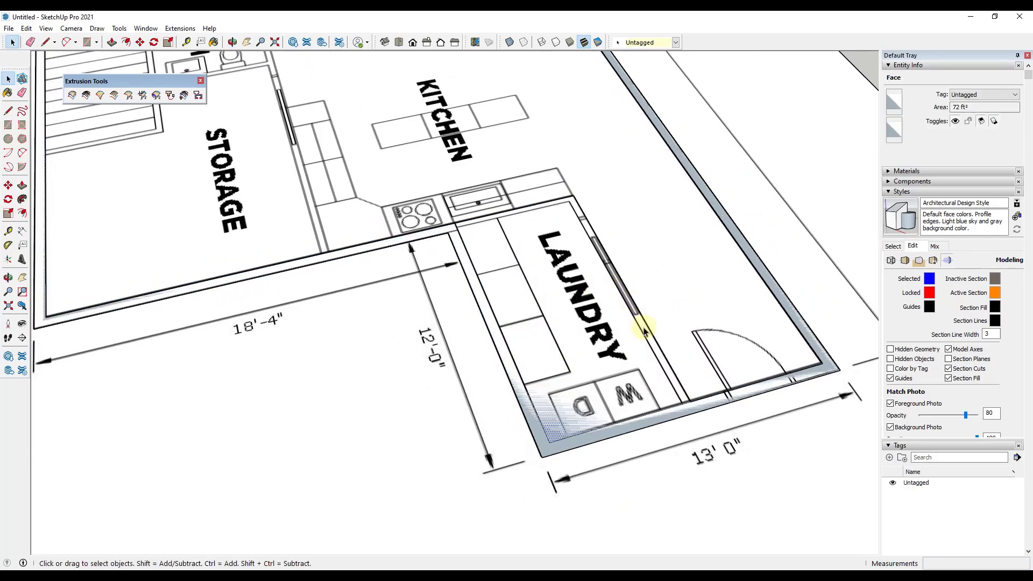
{"action": "middle_click_drag", "start_coordinate": [642, 332], "coordinate": [657, 328]}
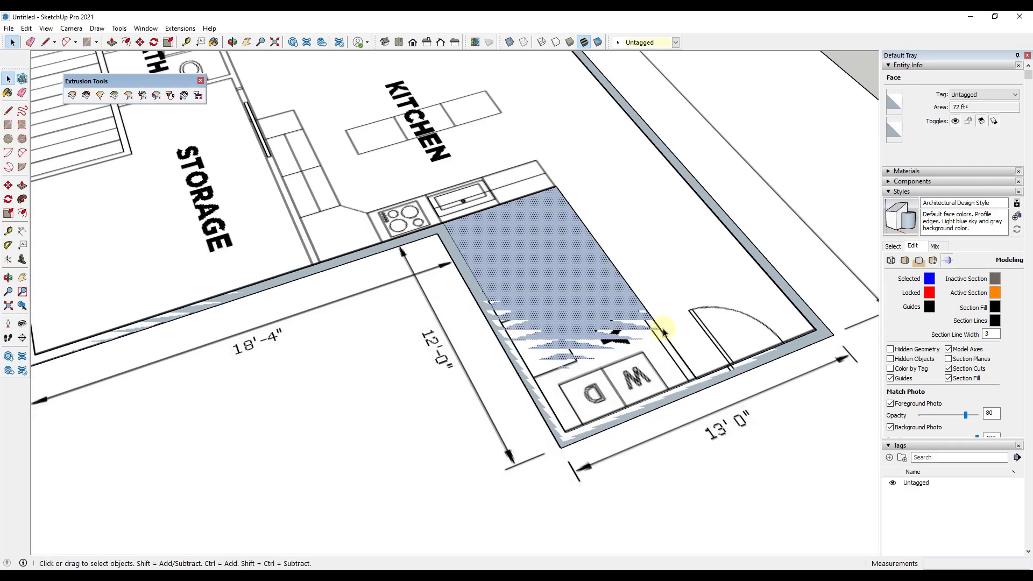
{"action": "key", "text": "f"}
{"action": "left_click", "coordinate": [656, 326]}
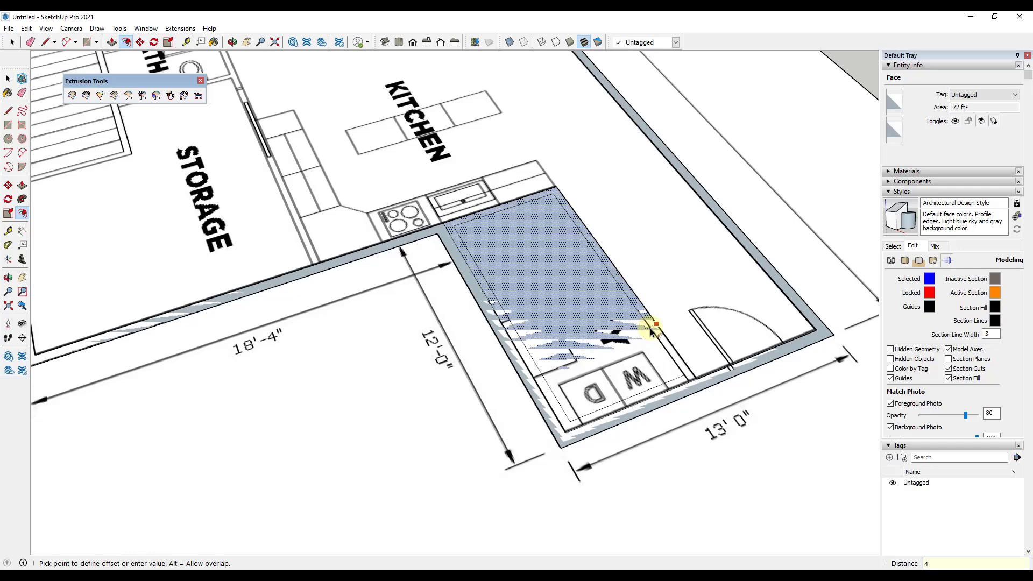
{"action": "type", "text": "4"}
{"action": "key", "text": "Return"}
{"action": "key", "text": "space"}
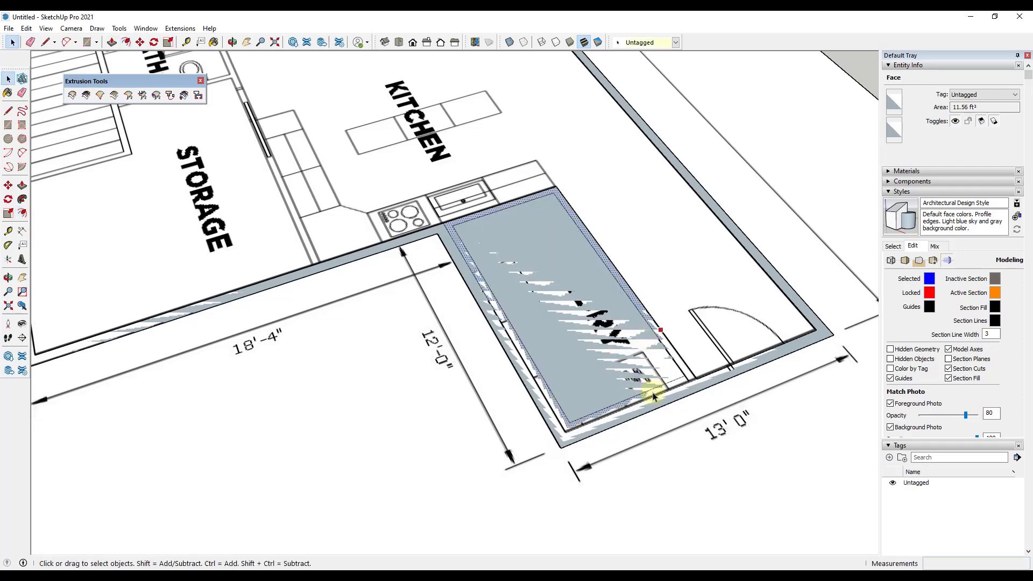
{"action": "scroll", "coordinate": [622, 398], "scroll_direction": "up", "scroll_amount": 3}
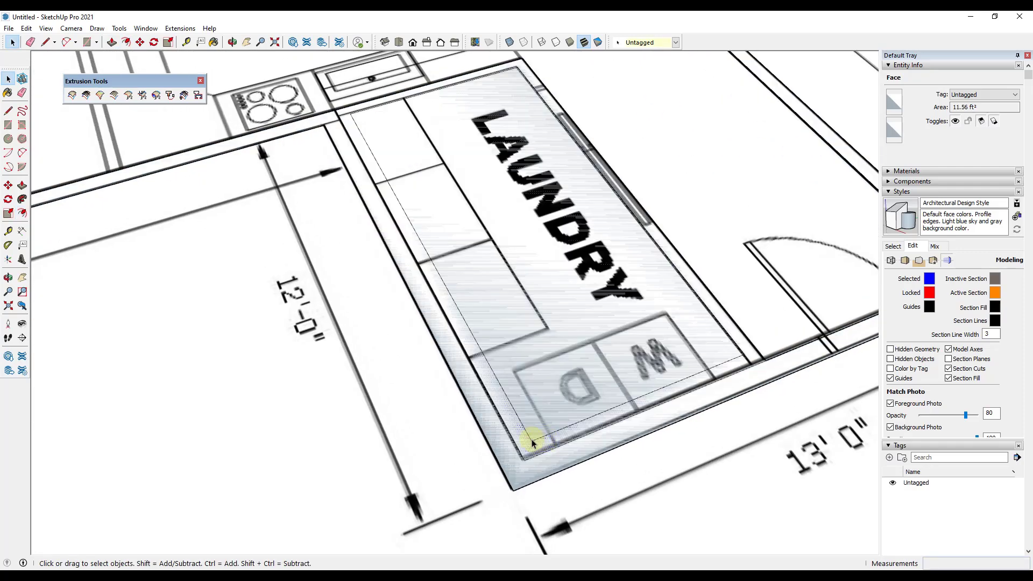
{"action": "scroll", "coordinate": [531, 440], "scroll_direction": "down", "scroll_amount": 2}
{"action": "left_click", "coordinate": [599, 355]}
{"action": "scroll", "coordinate": [605, 278], "scroll_direction": "down", "scroll_amount": 5}
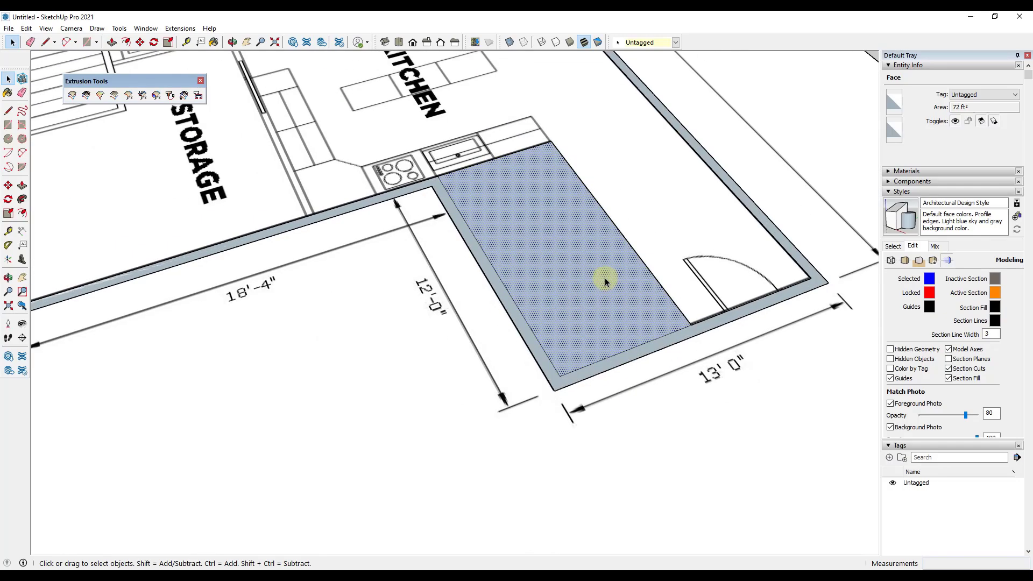
Offset only the laundry's kitchen-side and hallway-side edges inward by 4" to form the interior wall thickness
{"action": "scroll", "coordinate": [601, 212], "scroll_direction": "up", "scroll_amount": 3}
{"action": "left_click", "coordinate": [519, 189]}
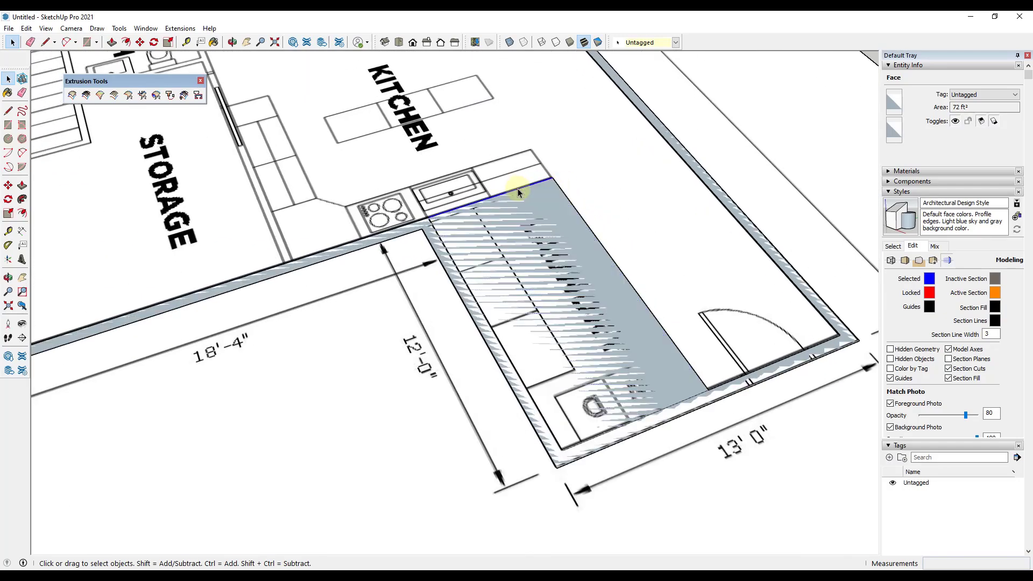
{"action": "left_click", "coordinate": [574, 208], "text": "shift"}
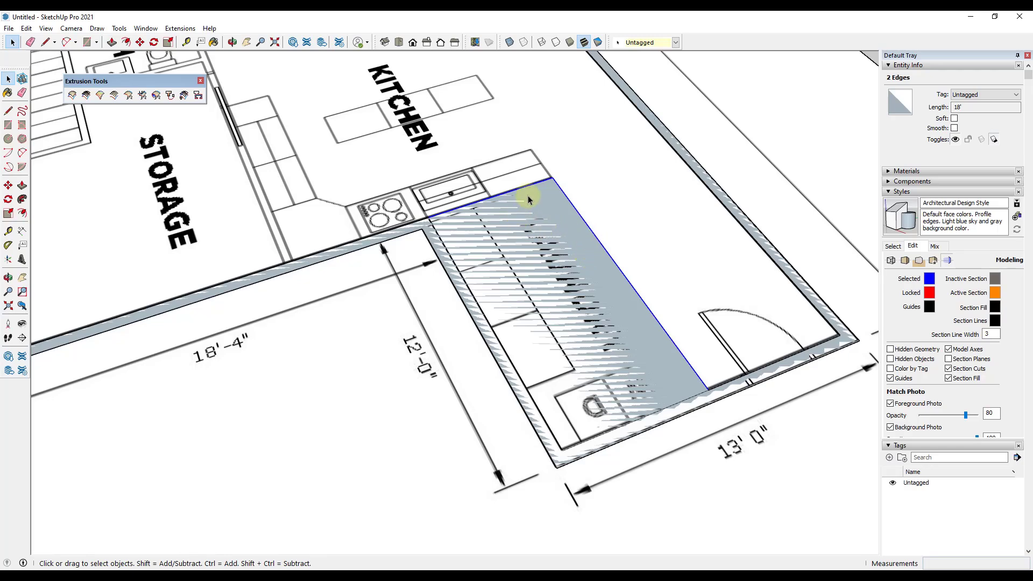
{"action": "key", "text": "f"}
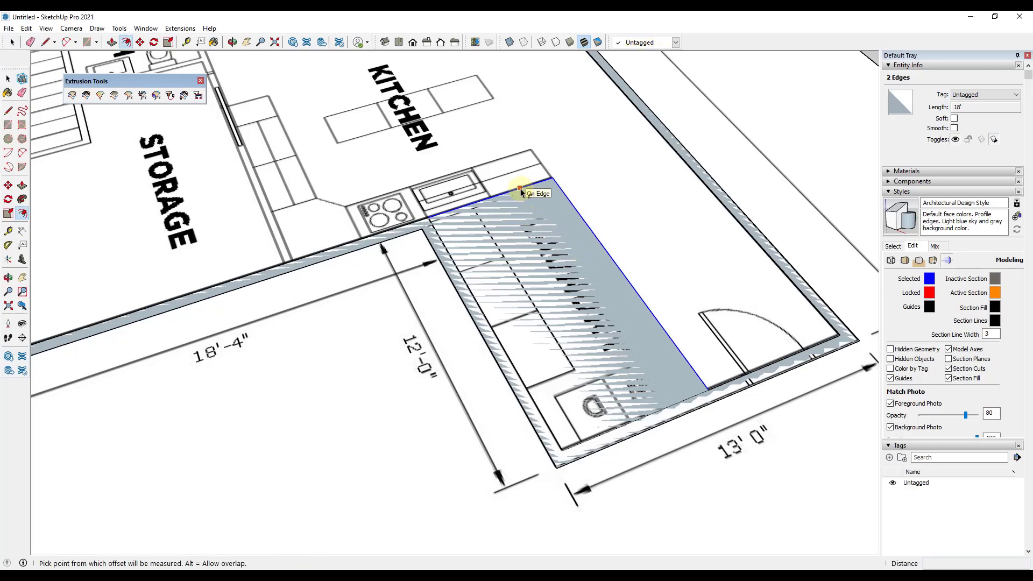
{"action": "left_click", "coordinate": [520, 190]}
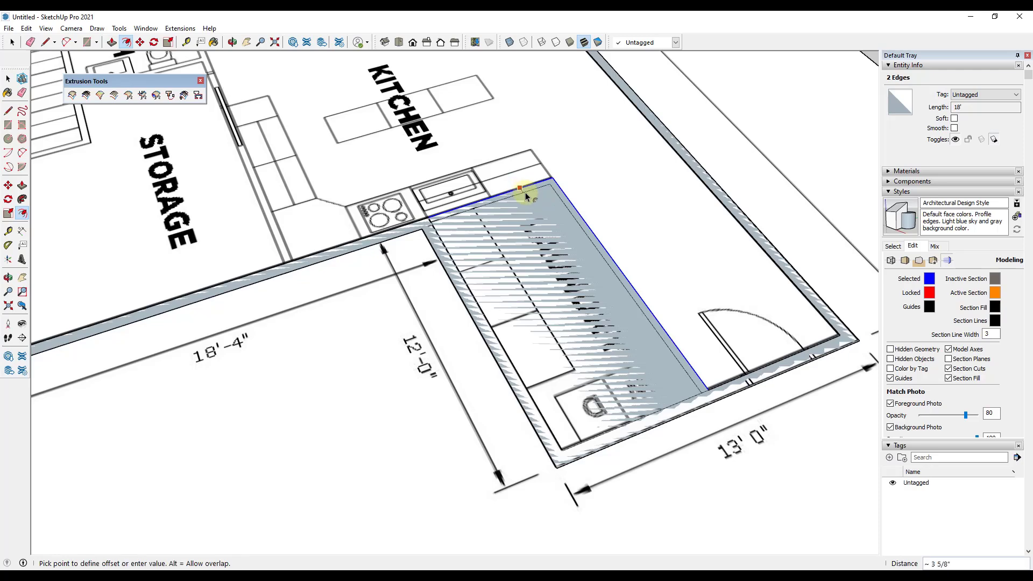
{"action": "key", "text": "Return"}
{"action": "key", "text": "space"}
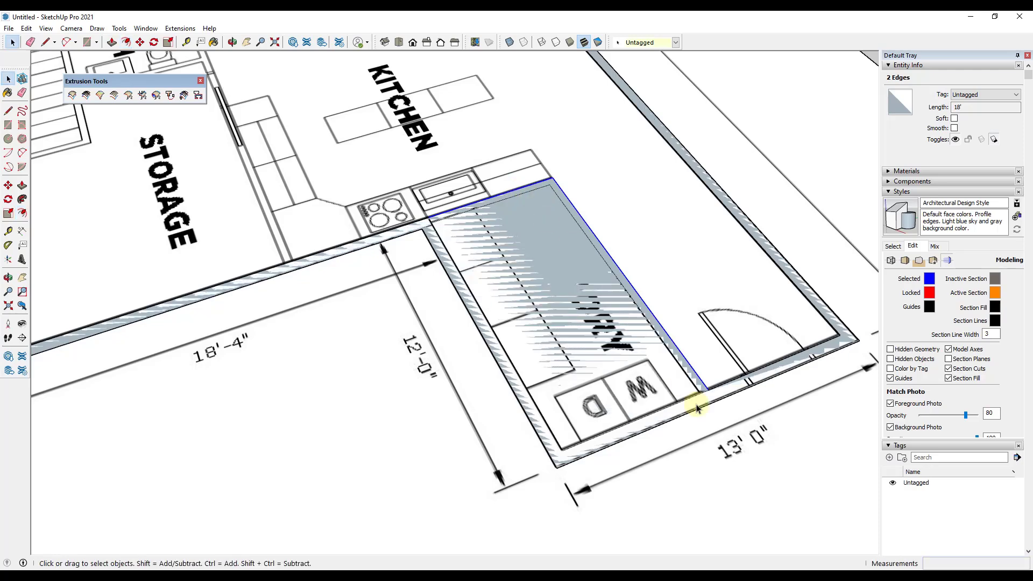
Delete the laundry floor face inside the offset lines, keeping the thin interior wall strip
{"action": "scroll", "coordinate": [692, 403], "scroll_direction": "up", "scroll_amount": 4}
{"action": "left_click", "coordinate": [702, 386]}
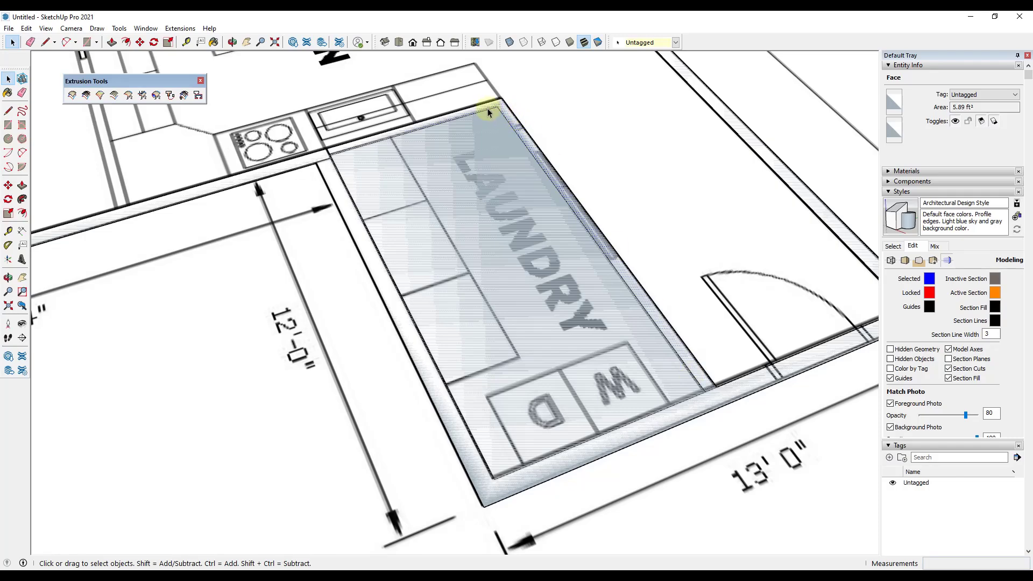
{"action": "left_click", "coordinate": [486, 209]}
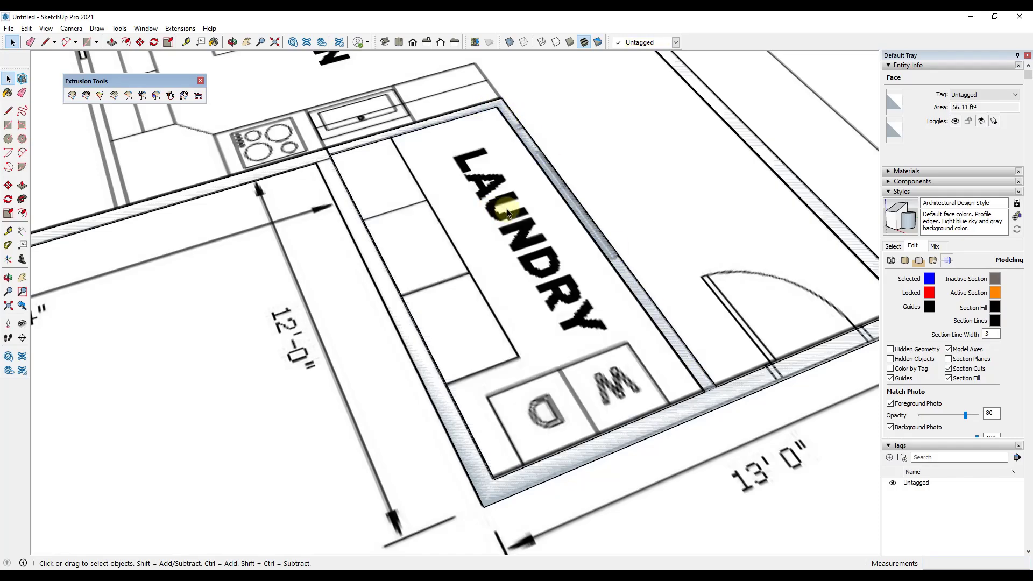
{"action": "scroll", "coordinate": [507, 209], "scroll_direction": "down", "scroll_amount": 4}
{"action": "middle_click_drag", "start_coordinate": [499, 200], "coordinate": [498, 299]}
{"action": "scroll", "coordinate": [493, 302], "scroll_direction": "down", "scroll_amount": 2}
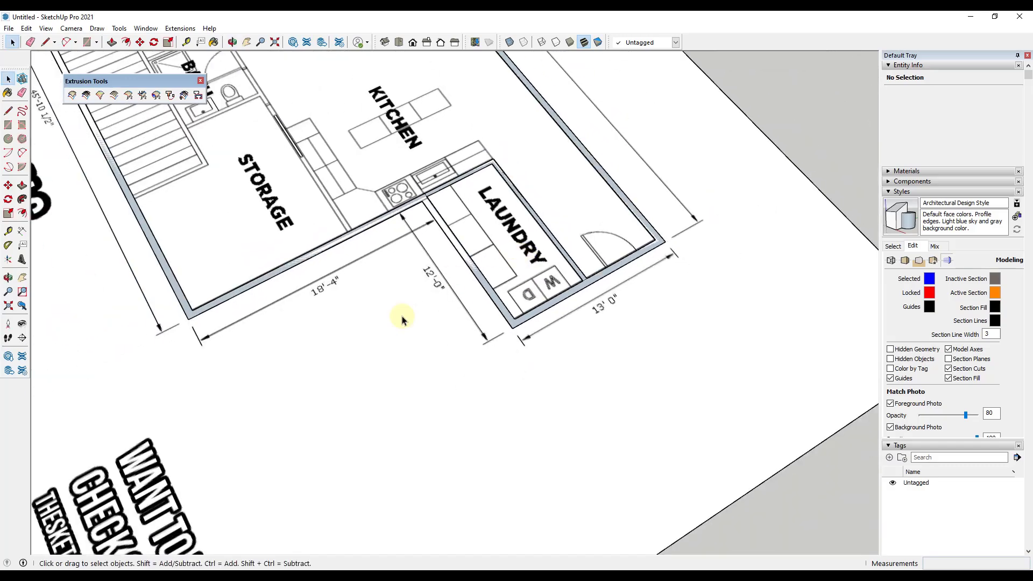
Hide the floor plan image to check the traced walls on their own, and undo the hiding
{"action": "right_click", "coordinate": [362, 366]}
{"action": "left_click", "coordinate": [391, 153]}
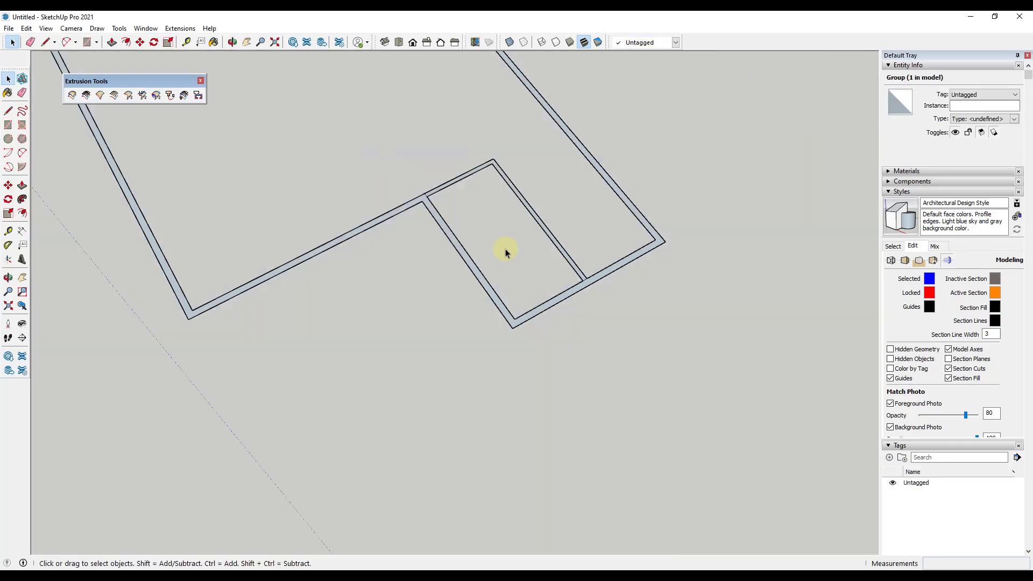
{"action": "left_click", "coordinate": [505, 249]}
{"action": "key", "text": "ctrl+z"}
{"action": "scroll", "coordinate": [506, 188], "scroll_direction": "down", "scroll_amount": 3}
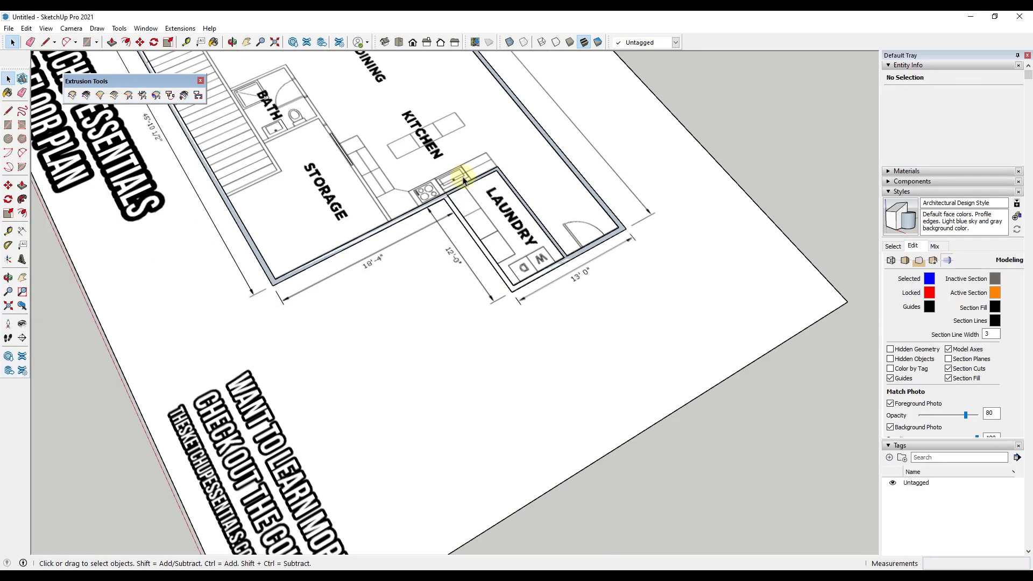
Draw a 5'2" line along the exterior wall's inner edge, from the inside corner of the small storage room to its sliding-door wall
{"action": "scroll", "coordinate": [347, 171], "scroll_direction": "up", "scroll_amount": 3}
{"action": "scroll", "coordinate": [474, 231], "scroll_direction": "down", "scroll_amount": 2}
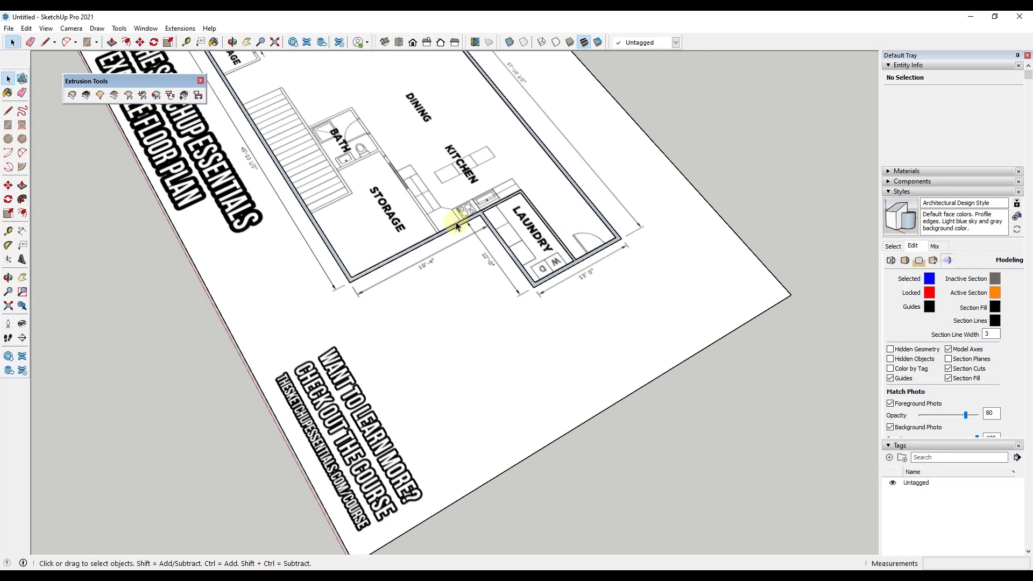
{"action": "scroll", "coordinate": [448, 225], "scroll_direction": "up", "scroll_amount": 2}
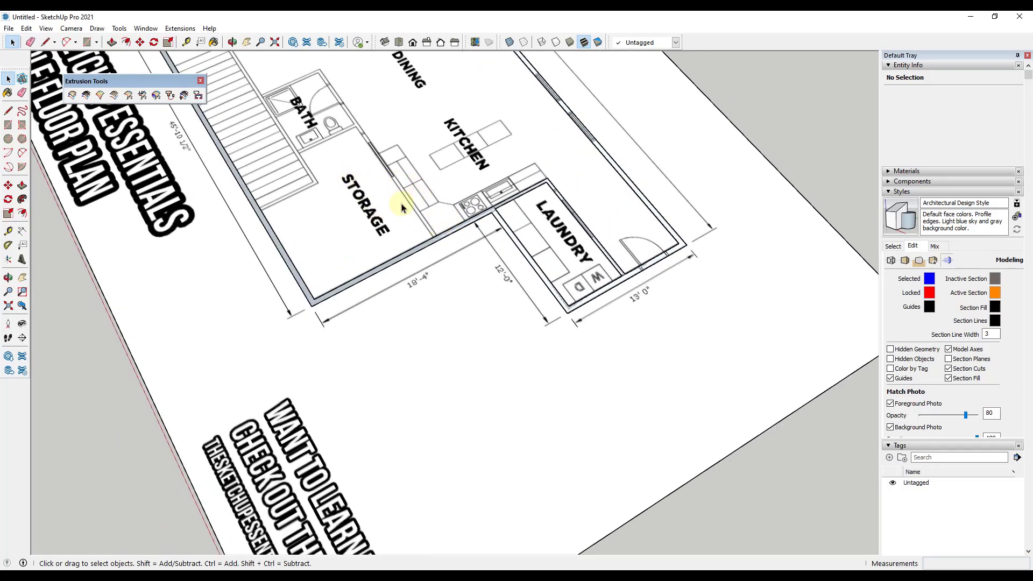
{"action": "scroll", "coordinate": [464, 227], "scroll_direction": "down", "scroll_amount": 3}
{"action": "scroll", "coordinate": [264, 92], "scroll_direction": "up", "scroll_amount": 3}
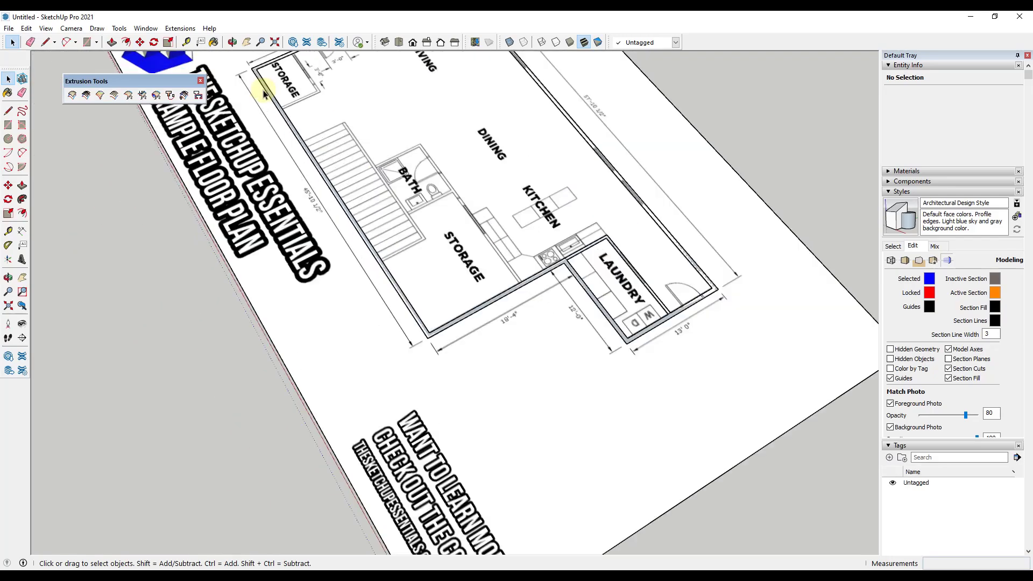
{"action": "middle_click_drag", "start_coordinate": [300, 136], "coordinate": [538, 383], "text": "shift"}
{"action": "scroll", "coordinate": [538, 382], "scroll_direction": "up", "scroll_amount": 4}
{"action": "scroll", "coordinate": [488, 323], "scroll_direction": "up", "scroll_amount": 3}
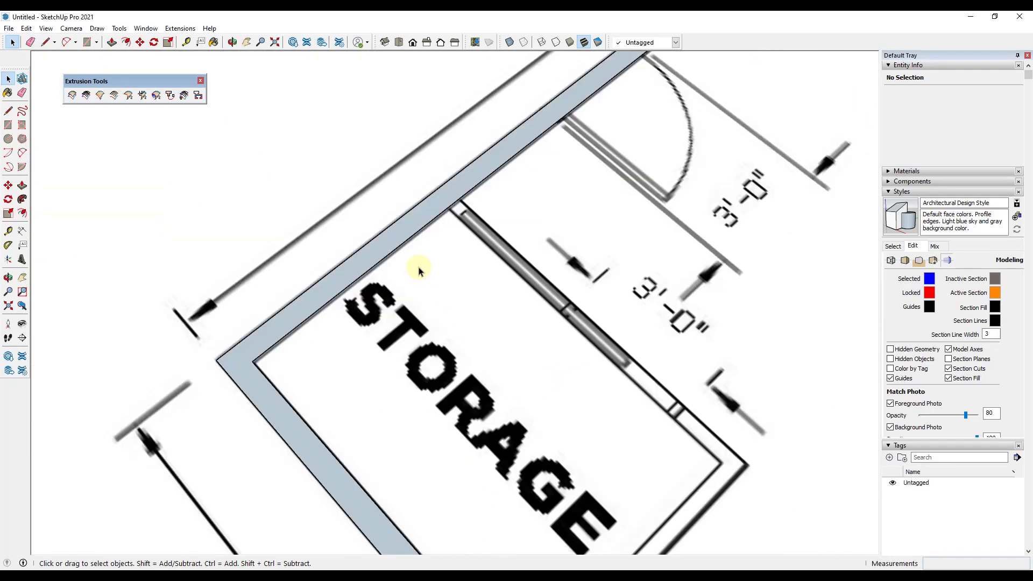
{"action": "key", "text": "l"}
{"action": "left_click", "coordinate": [253, 361]}
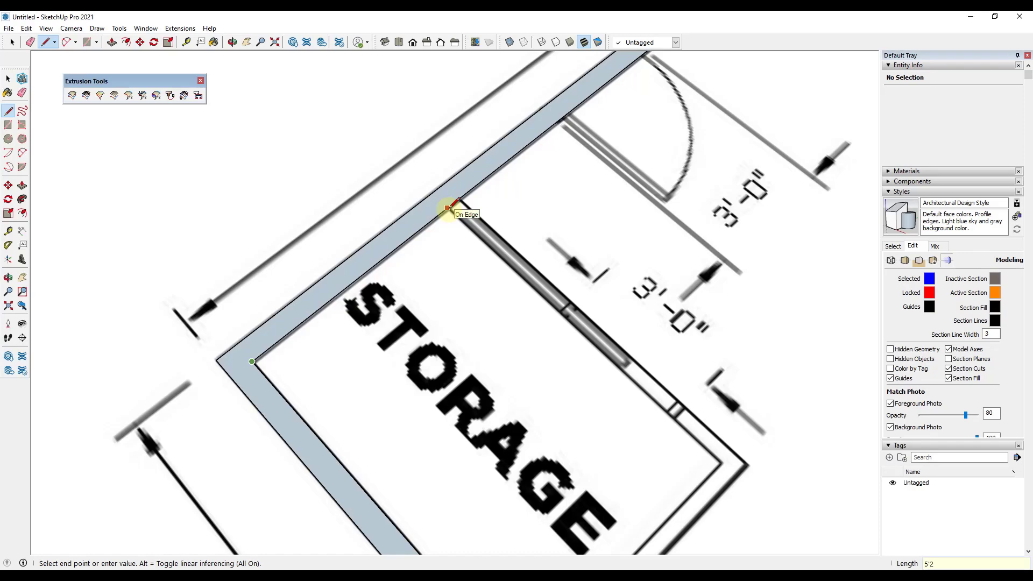
{"action": "left_click", "coordinate": [448, 208]}
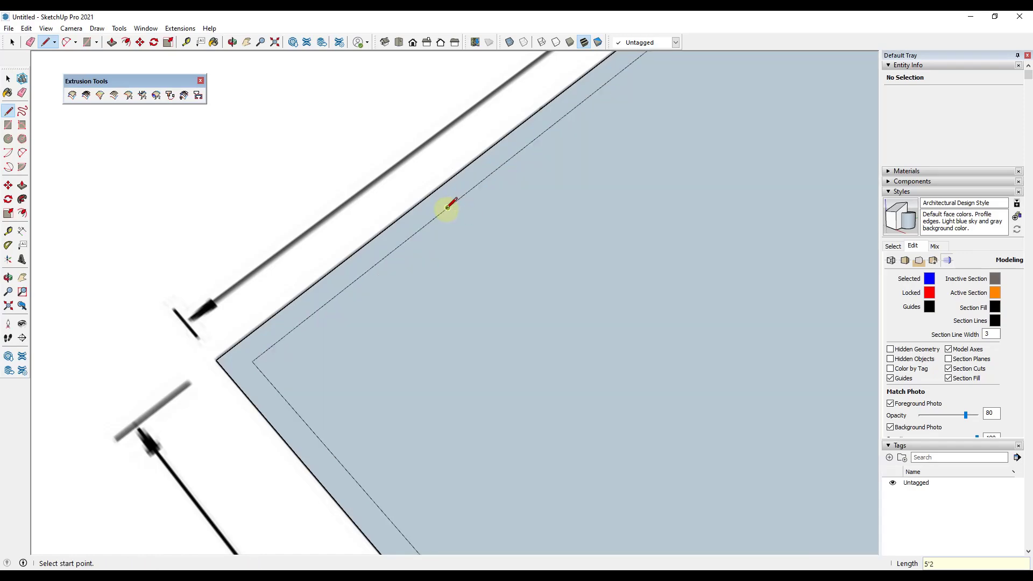
Delete the floor face enclosed by the exterior walls so the storage room on the image can be traced
{"action": "key", "text": "space"}
{"action": "left_click", "coordinate": [470, 233]}
{"action": "key", "text": "Delete"}
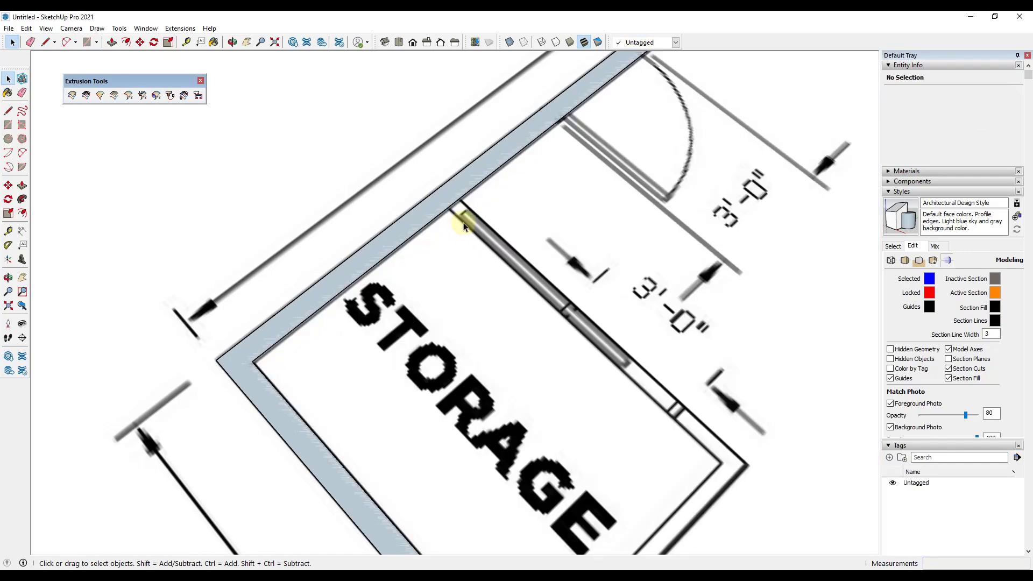
Trace the inner edges of the storage room's two interior walls, from the sliding-door wall's start to the room's inside corner and back to the exterior wall
{"action": "key", "text": "l"}
{"action": "left_click", "coordinate": [448, 208]}
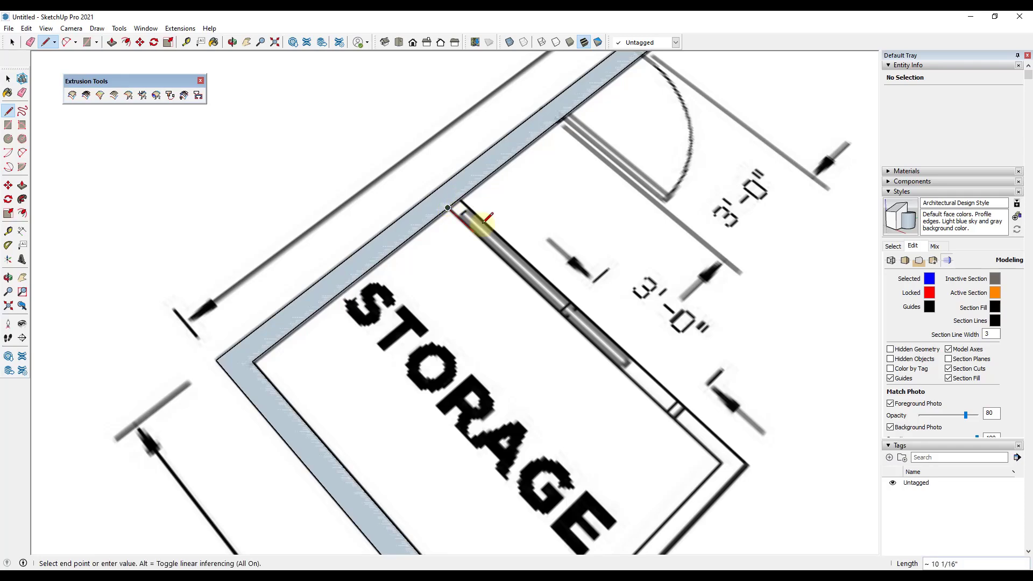
{"action": "left_click", "coordinate": [723, 463]}
{"action": "scroll", "coordinate": [813, 376], "scroll_direction": "down", "scroll_amount": 2}
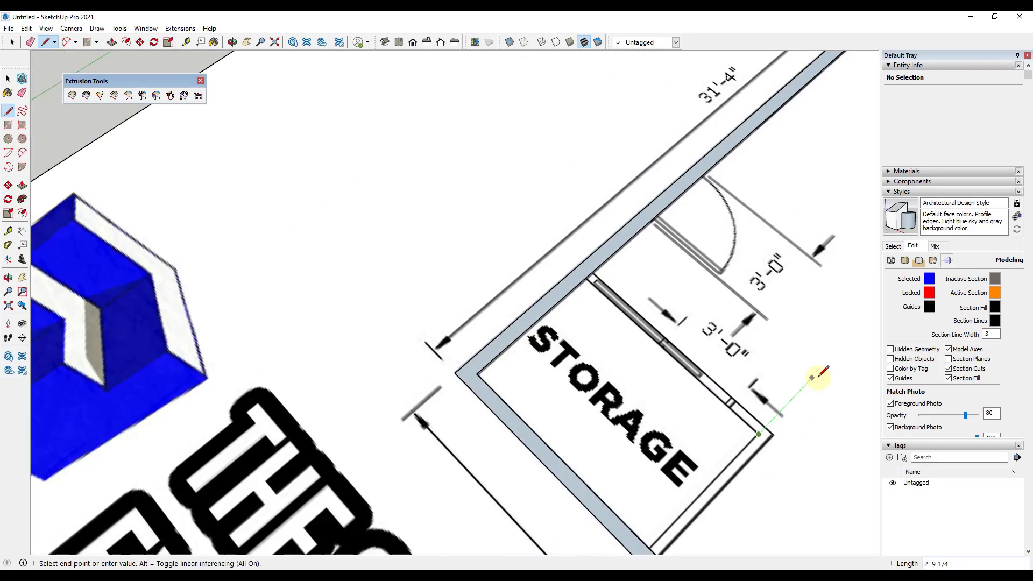
{"action": "left_click", "coordinate": [654, 543]}
Offset the two traced storage wall edges outward by 4" to give the interior walls their thickness
{"action": "key", "text": "space"}
{"action": "left_click", "coordinate": [707, 491]}
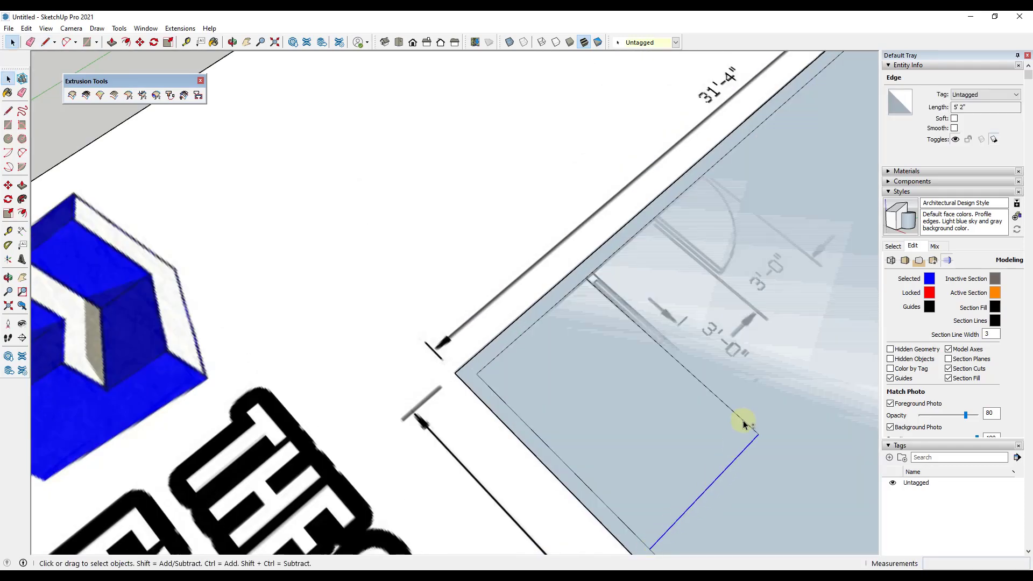
{"action": "left_click", "coordinate": [745, 422], "text": "shift"}
{"action": "key", "text": "f"}
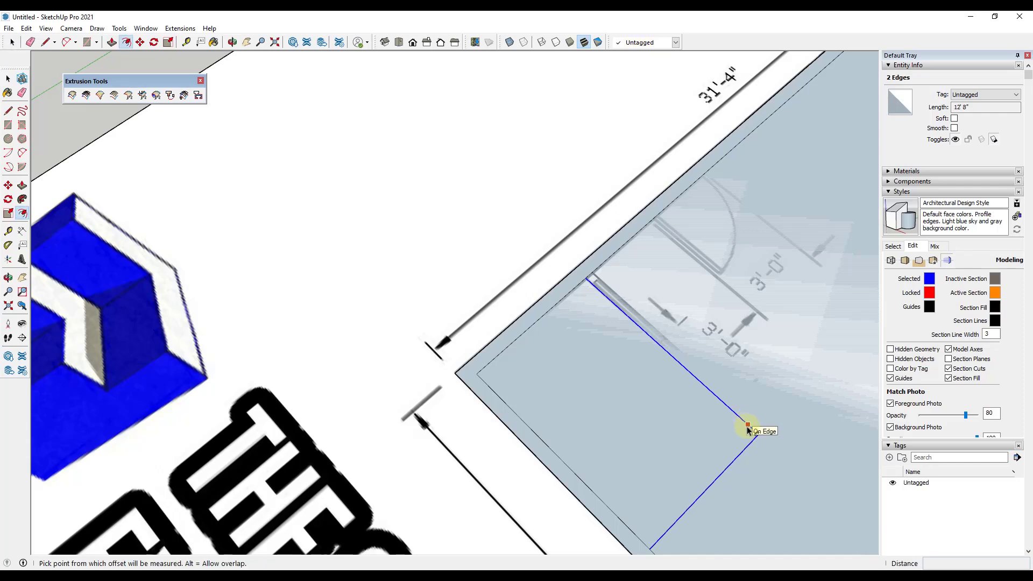
{"action": "left_click", "coordinate": [748, 427]}
{"action": "type", "text": "4"}
{"action": "key", "text": "Return"}
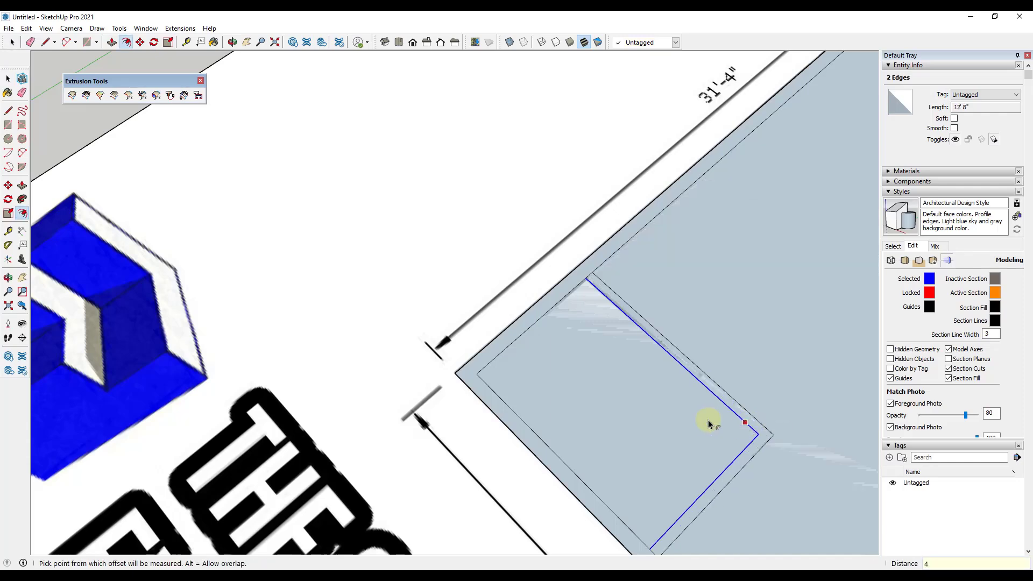
Delete the floor faces inside the small storage room and the surrounding living area so the plan image shows again
{"action": "key", "text": "space"}
{"action": "left_click", "coordinate": [800, 342]}
{"action": "key", "text": "Delete"}
{"action": "scroll", "coordinate": [749, 366], "scroll_direction": "down", "scroll_amount": 3}
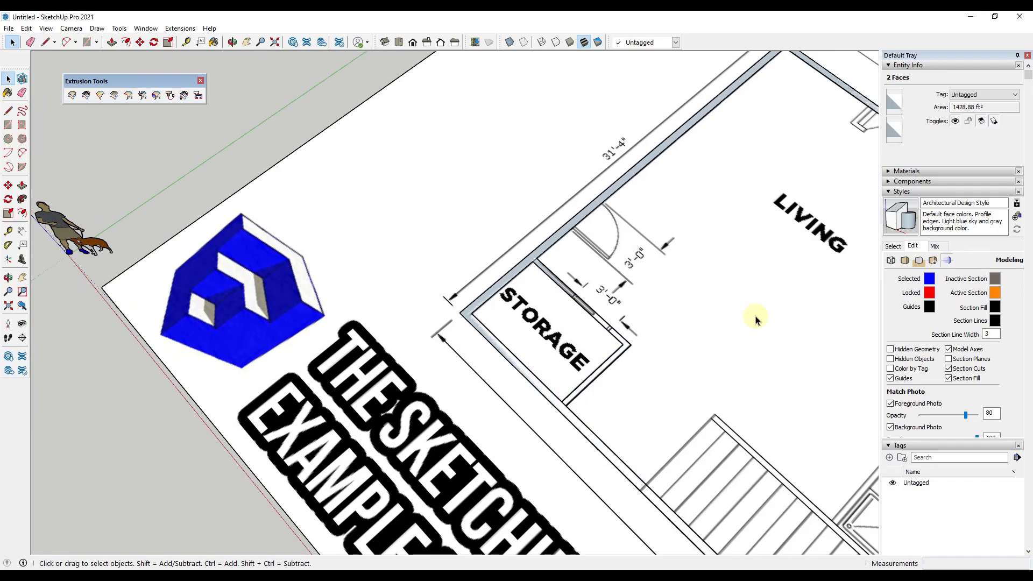
Draw the stair enclosure's short outer edge from the exterior wall's inner face to the enclosure's corner next to the storage room
{"action": "scroll", "coordinate": [756, 320], "scroll_direction": "up", "scroll_amount": 3}
{"action": "middle_click_drag", "start_coordinate": [536, 339], "coordinate": [600, 238]}
{"action": "scroll", "coordinate": [279, 269], "scroll_direction": "down", "scroll_amount": 5}
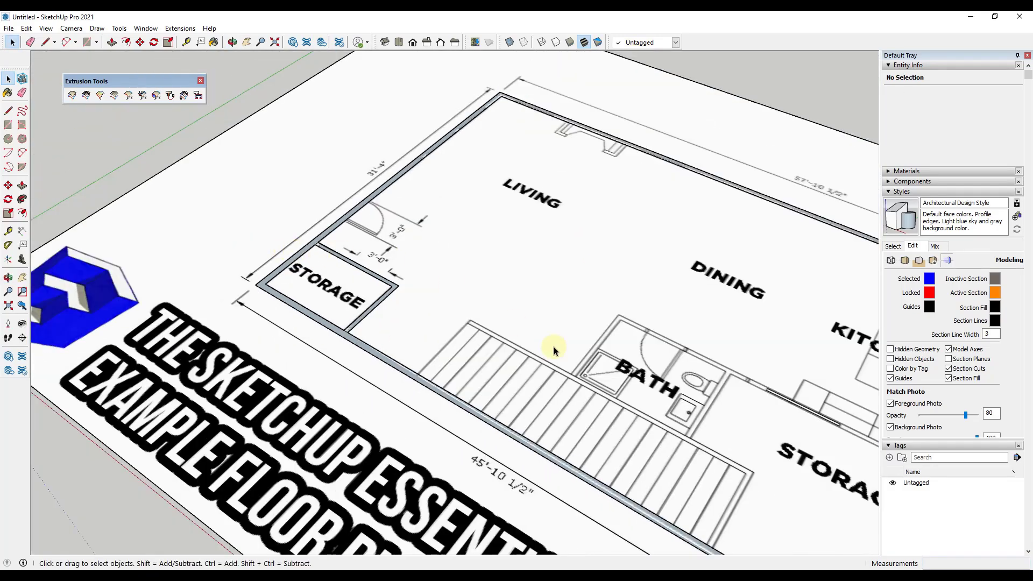
{"action": "scroll", "coordinate": [554, 351], "scroll_direction": "down", "scroll_amount": 1}
{"action": "middle_click_drag", "start_coordinate": [576, 378], "coordinate": [995, 468]}
{"action": "middle_click_drag", "start_coordinate": [347, 325], "coordinate": [595, 323]}
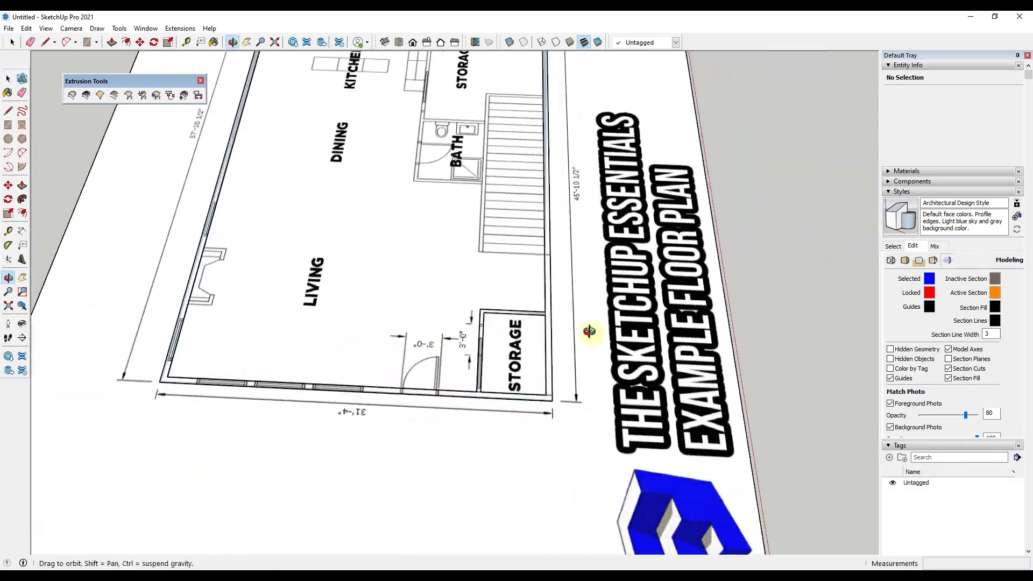
{"action": "scroll", "coordinate": [528, 282], "scroll_direction": "up", "scroll_amount": 5}
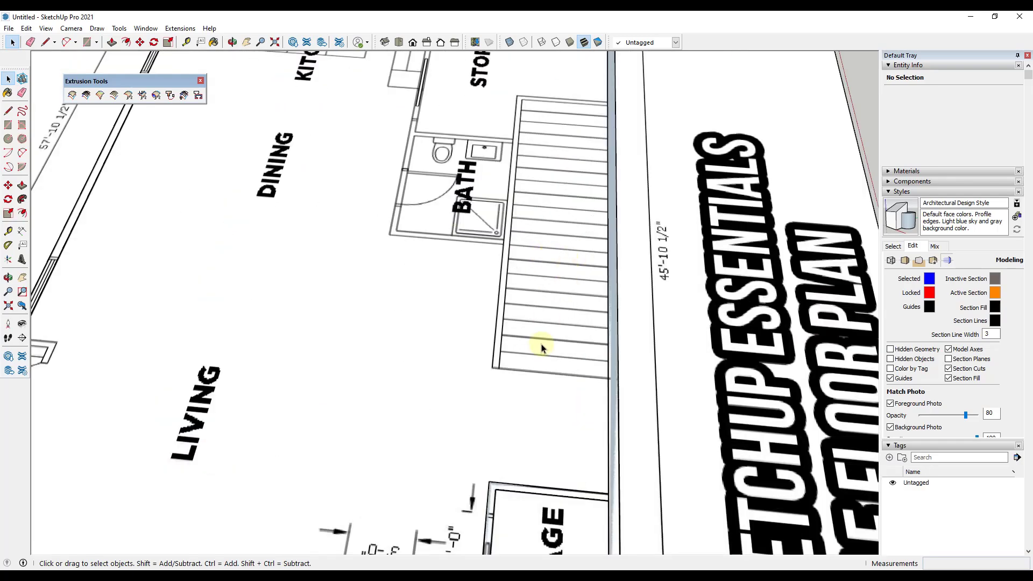
{"action": "key", "text": "l"}
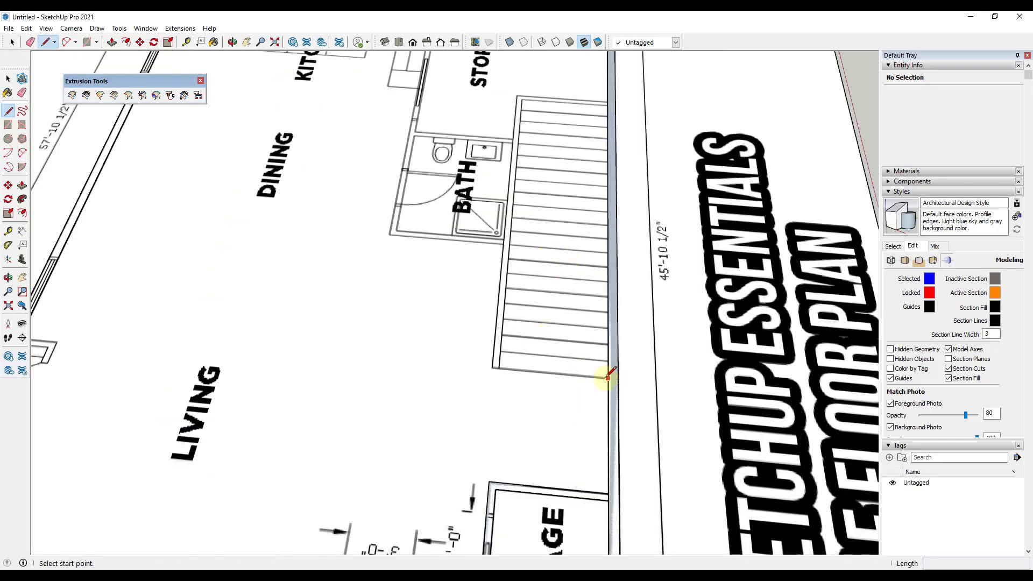
{"action": "key", "text": "space"}
{"action": "scroll", "coordinate": [602, 99], "scroll_direction": "up", "scroll_amount": 4}
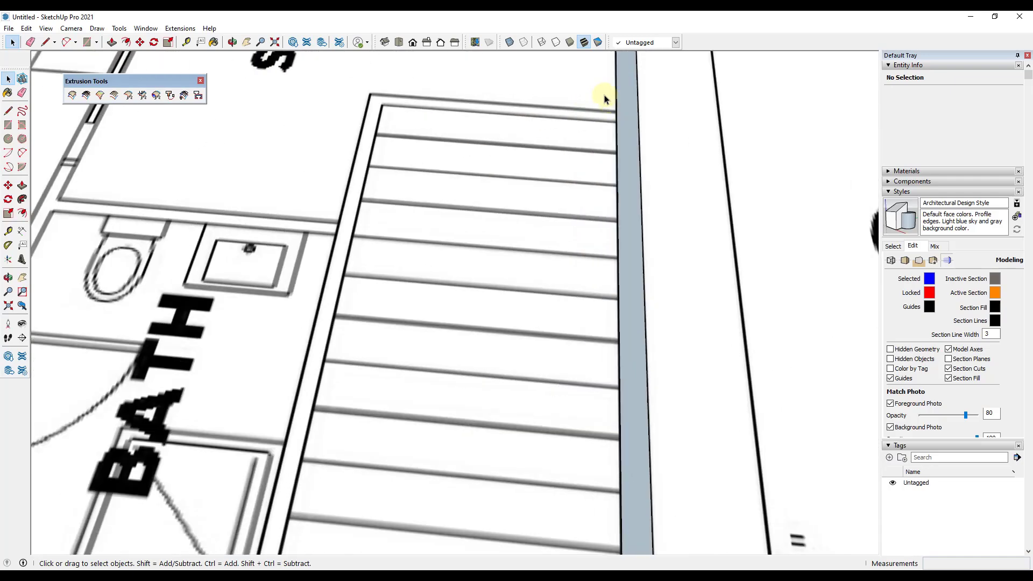
{"action": "key", "text": "l"}
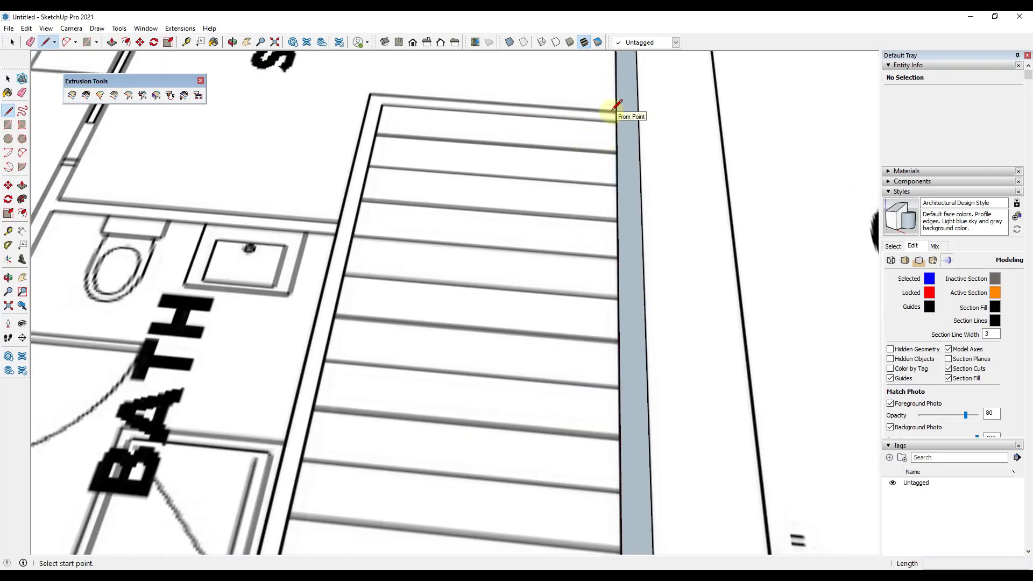
{"action": "left_click", "coordinate": [617, 111]}
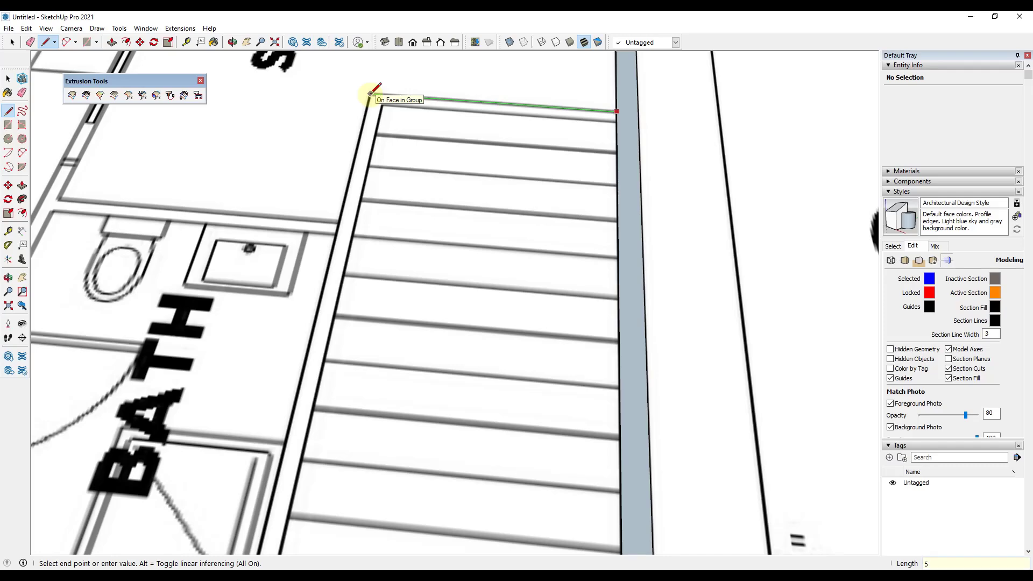
{"action": "left_click", "coordinate": [370, 93]}
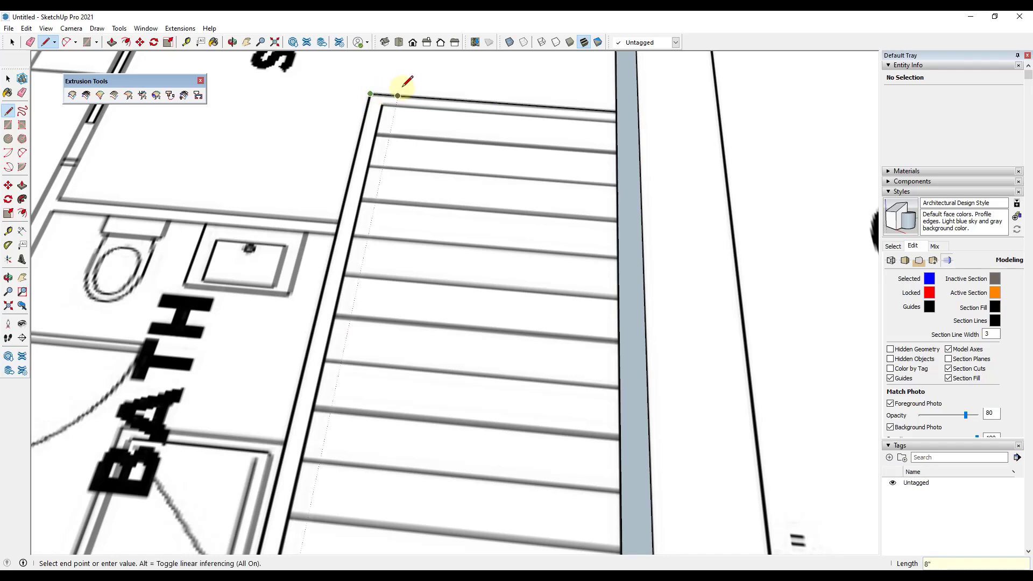
Continue the line along the stair wall's outer edge, past the bath, for about 20' to the wall's open end
{"action": "scroll", "coordinate": [404, 83], "scroll_direction": "down", "scroll_amount": 2}
{"action": "scroll", "coordinate": [409, 81], "scroll_direction": "down", "scroll_amount": 2}
{"action": "scroll", "coordinate": [334, 363], "scroll_direction": "up", "scroll_amount": 2}
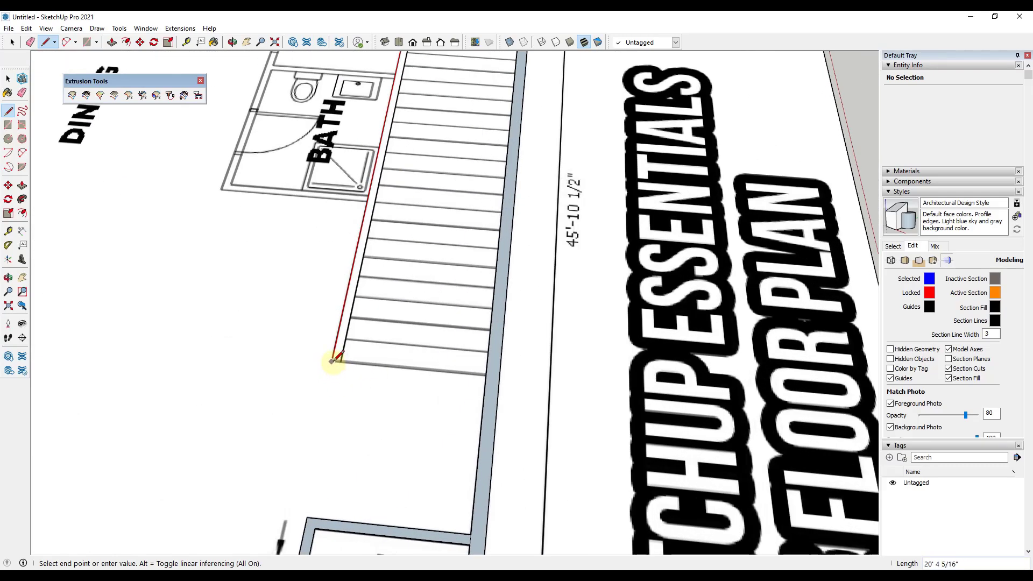
{"action": "scroll", "coordinate": [333, 359], "scroll_direction": "up", "scroll_amount": 1}
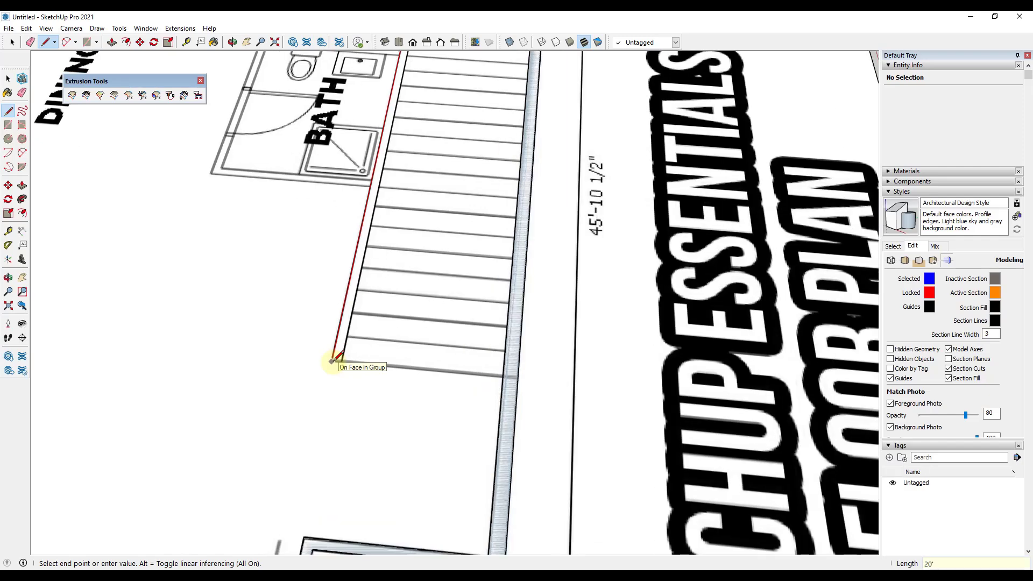
{"action": "left_click", "coordinate": [333, 359]}
Offset the two traced stair wall edges by 4" toward the stairs to give the wall its thickness
{"action": "key", "text": "space"}
{"action": "left_click", "coordinate": [337, 350]}
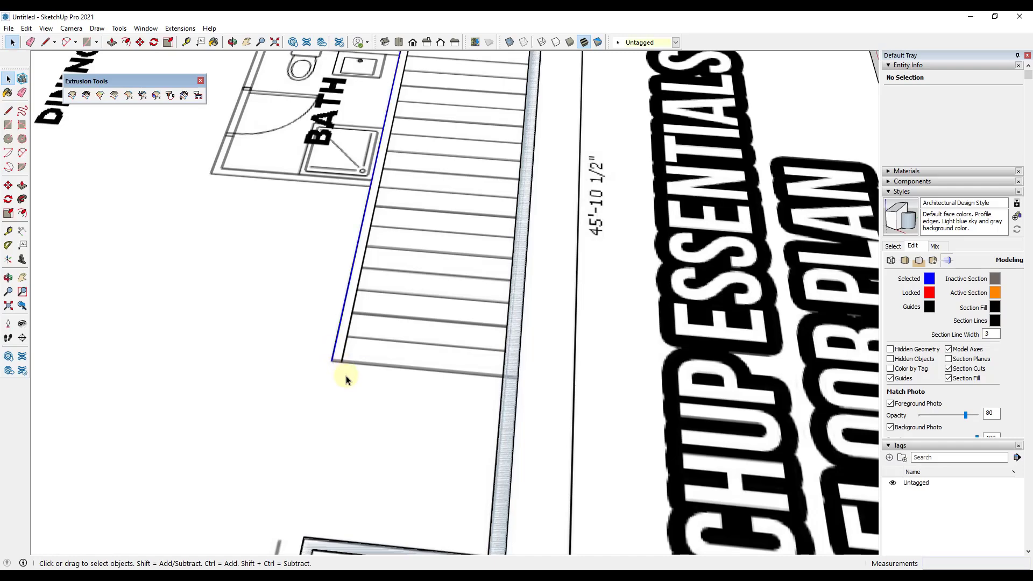
{"action": "scroll", "coordinate": [346, 377], "scroll_direction": "down", "scroll_amount": 3}
{"action": "scroll", "coordinate": [405, 145], "scroll_direction": "up", "scroll_amount": 2}
{"action": "left_click", "coordinate": [405, 126], "text": "shift"}
{"action": "scroll", "coordinate": [403, 126], "scroll_direction": "up", "scroll_amount": 4}
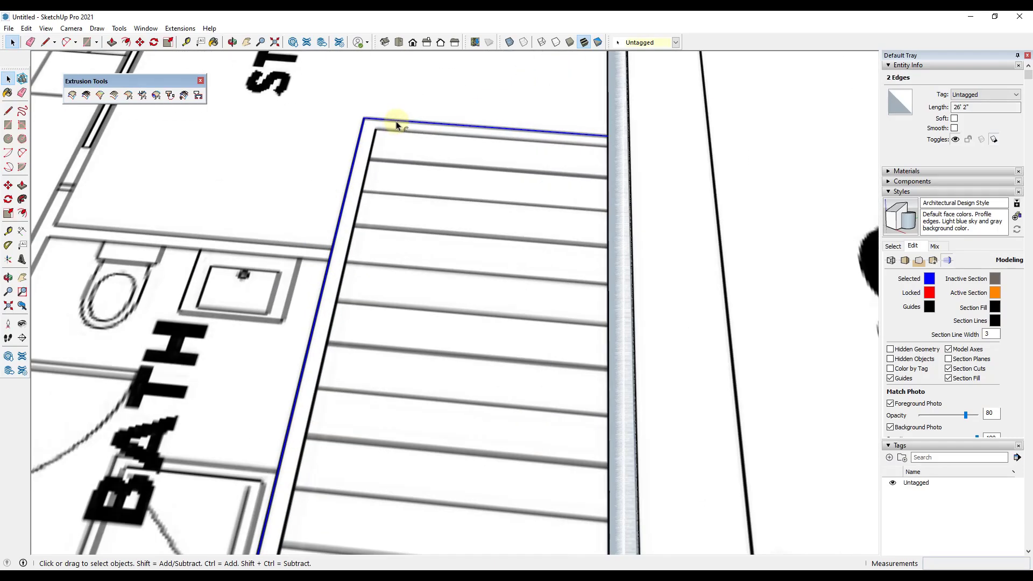
{"action": "key", "text": "f"}
{"action": "left_click", "coordinate": [397, 120]}
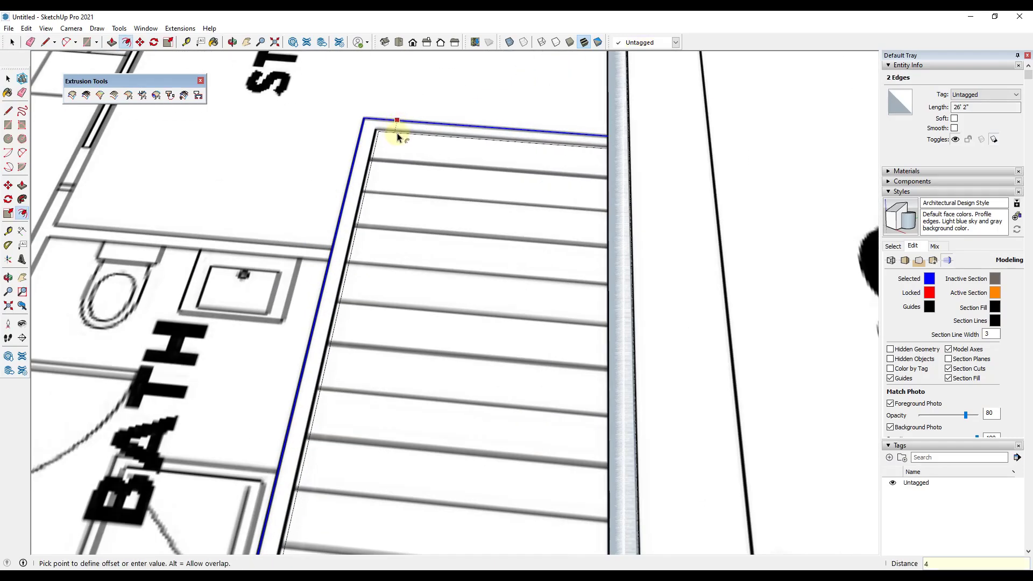
{"action": "scroll", "coordinate": [458, 129], "scroll_direction": "down", "scroll_amount": 4}
{"action": "scroll", "coordinate": [385, 427], "scroll_direction": "up", "scroll_amount": 2}
{"action": "key", "text": "space"}
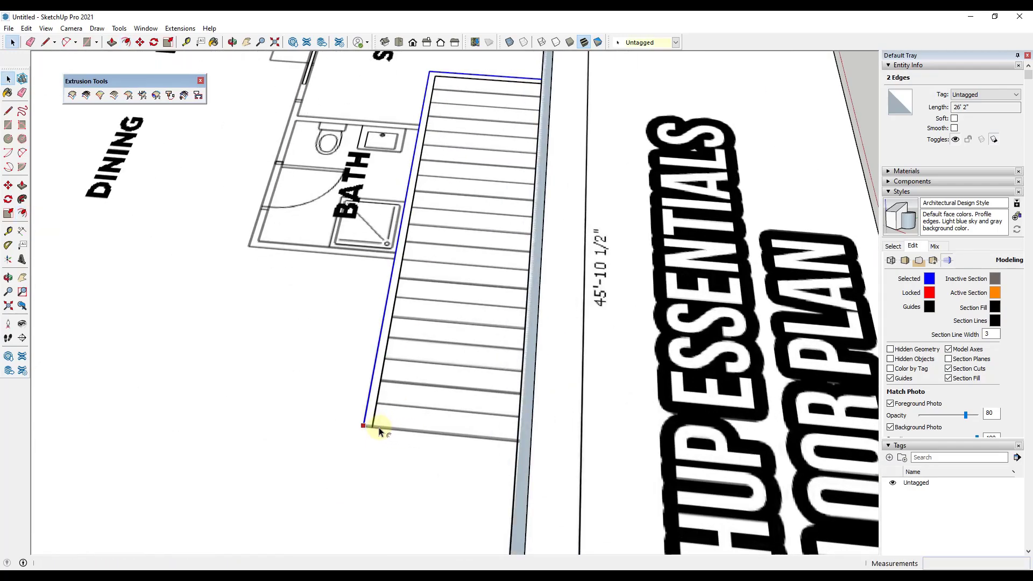
Close the open end of the stair wall with a short line and delete the floor face covering the plan image
{"action": "key", "text": "l"}
{"action": "left_click", "coordinate": [372, 427]}
{"action": "left_click", "coordinate": [365, 426]}
{"action": "key", "text": "space"}
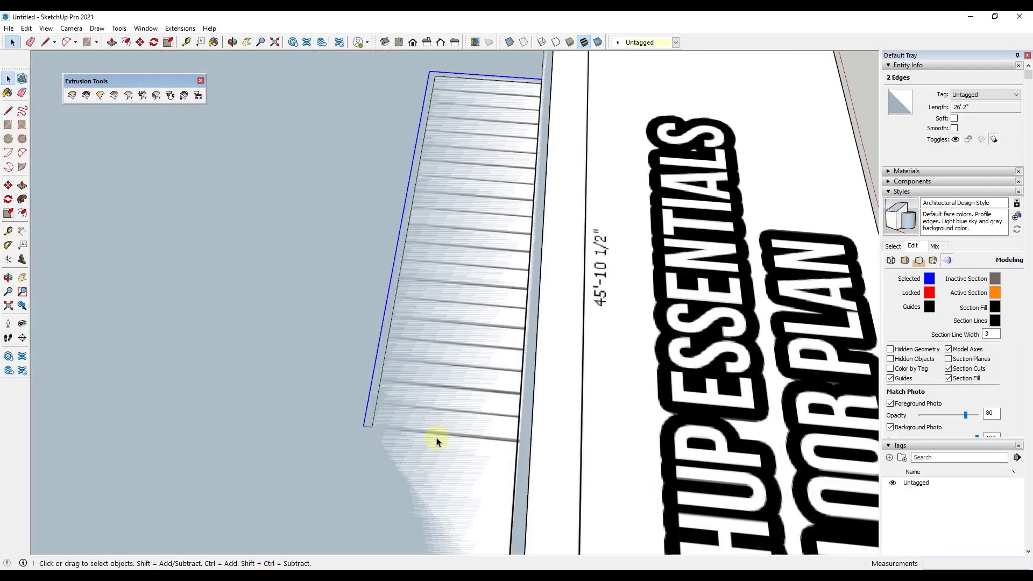
{"action": "scroll", "coordinate": [438, 441], "scroll_direction": "down", "scroll_amount": 3}
{"action": "left_click", "coordinate": [339, 371]}
{"action": "key", "text": "Delete"}
{"action": "scroll", "coordinate": [396, 256], "scroll_direction": "down", "scroll_amount": 2}
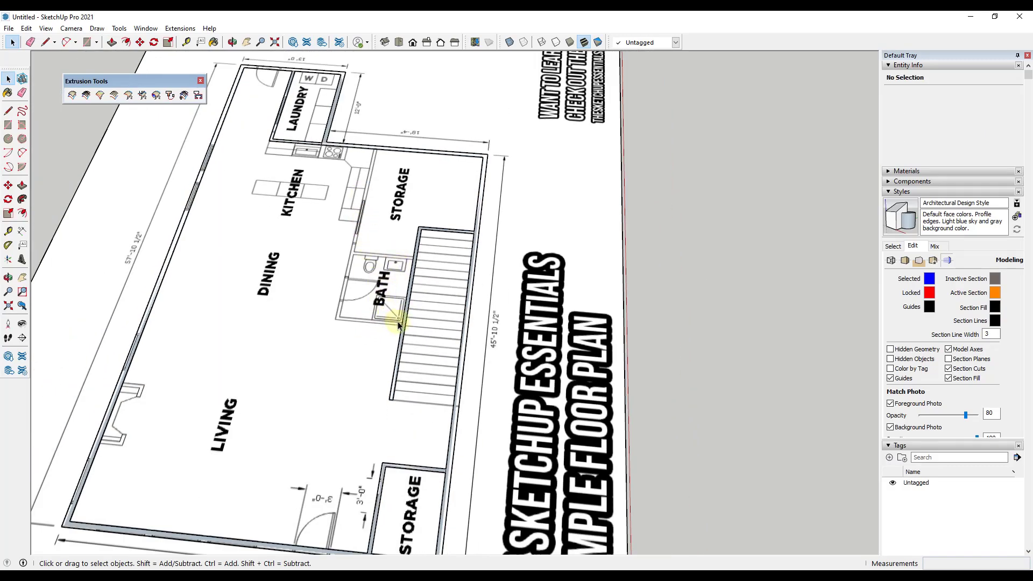
Trace the bath's outer wall edge from the stair wall to its corner, and on past the storage room to the exterior wall
{"action": "scroll", "coordinate": [418, 324], "scroll_direction": "down", "scroll_amount": 3}
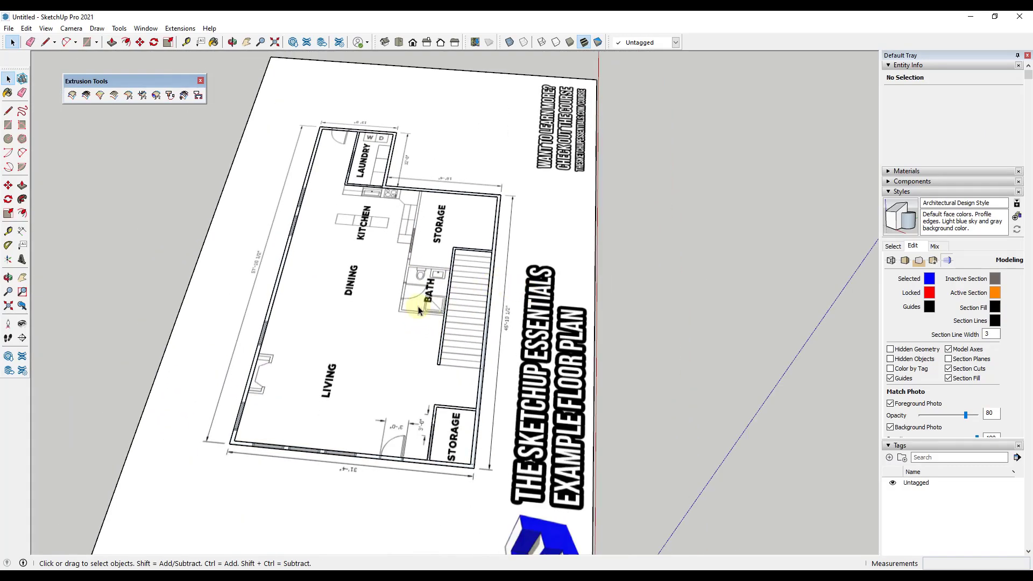
{"action": "mouse_move", "coordinate": [422, 302]}
{"action": "middle_mouse_down"}
{"action": "mouse_move", "coordinate": [288, 196]}
{"action": "mouse_move", "coordinate": [403, 293]}
{"action": "middle_mouse_up"}
{"action": "scroll", "coordinate": [403, 293], "scroll_direction": "up", "scroll_amount": 8}
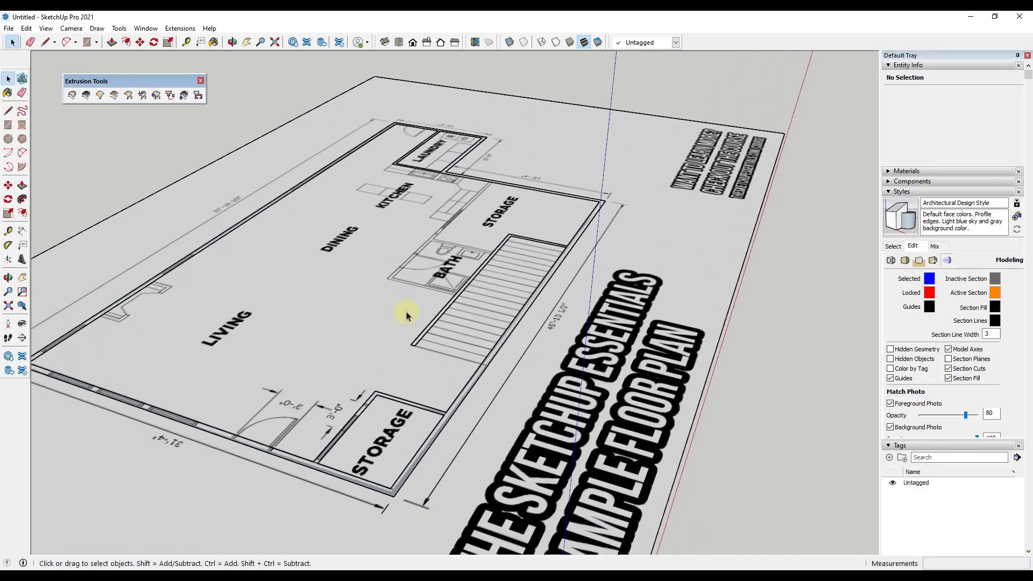
{"action": "middle_click_drag", "start_coordinate": [405, 255], "coordinate": [431, 422]}
{"action": "scroll", "coordinate": [498, 227], "scroll_direction": "down", "scroll_amount": 3}
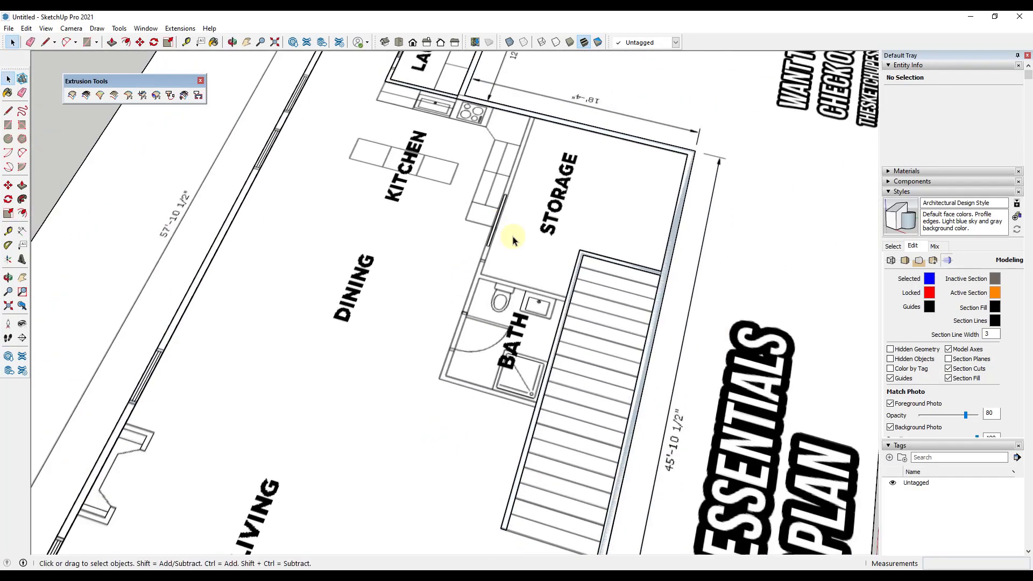
{"action": "scroll", "coordinate": [530, 337], "scroll_direction": "up", "scroll_amount": 2}
{"action": "key", "text": "l"}
{"action": "left_click", "coordinate": [539, 436]}
{"action": "left_click", "coordinate": [410, 397]}
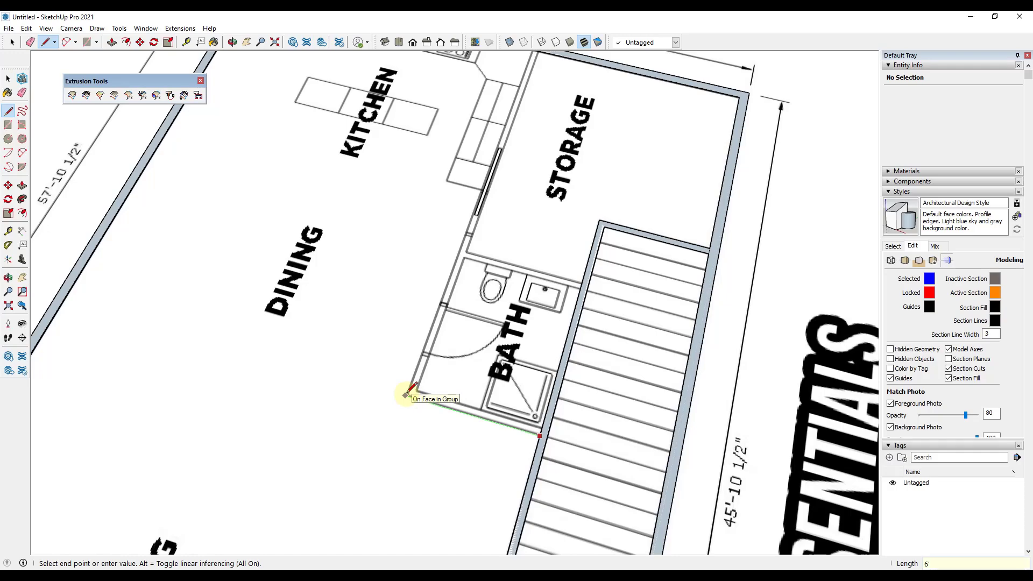
{"action": "middle_click_drag", "start_coordinate": [526, 187], "coordinate": [511, 283], "text": "shift"}
{"action": "left_click", "coordinate": [521, 136]}
Offset the two bath and storage wall edges inward by the previously used 4" and delete the floor face inside them
{"action": "key", "text": "space"}
{"action": "left_click", "coordinate": [454, 323]}
{"action": "left_click", "coordinate": [424, 517], "text": "shift"}
{"action": "key", "text": "f"}
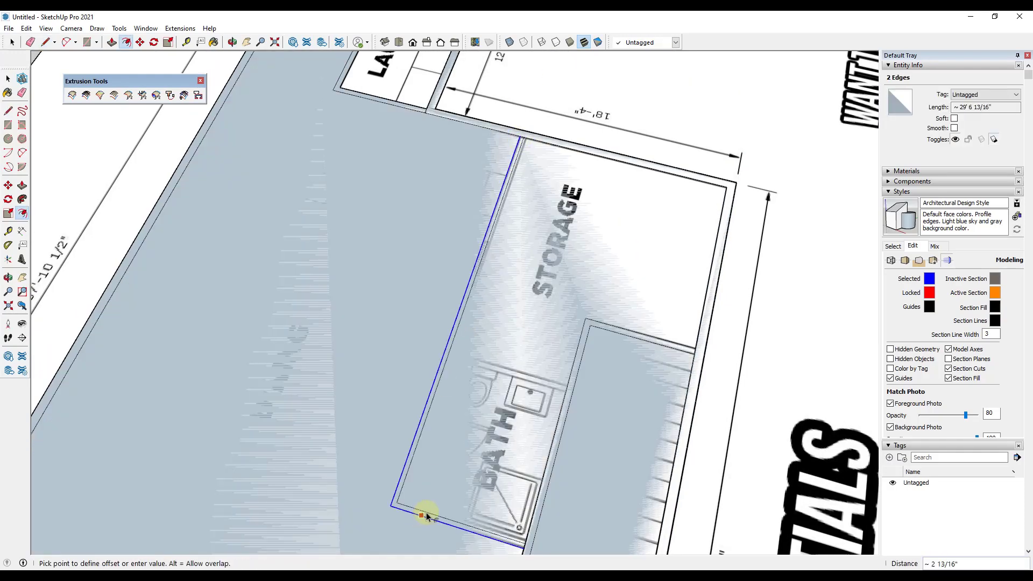
{"action": "double_click", "coordinate": [426, 516]}
{"action": "key", "text": "space"}
{"action": "left_click", "coordinate": [500, 338]}
{"action": "key", "text": "Delete"}
Add the partition wall between the bath and the storage room up to the stair wall, clearing the floor faces that cover the image
{"action": "left_click", "coordinate": [399, 501]}
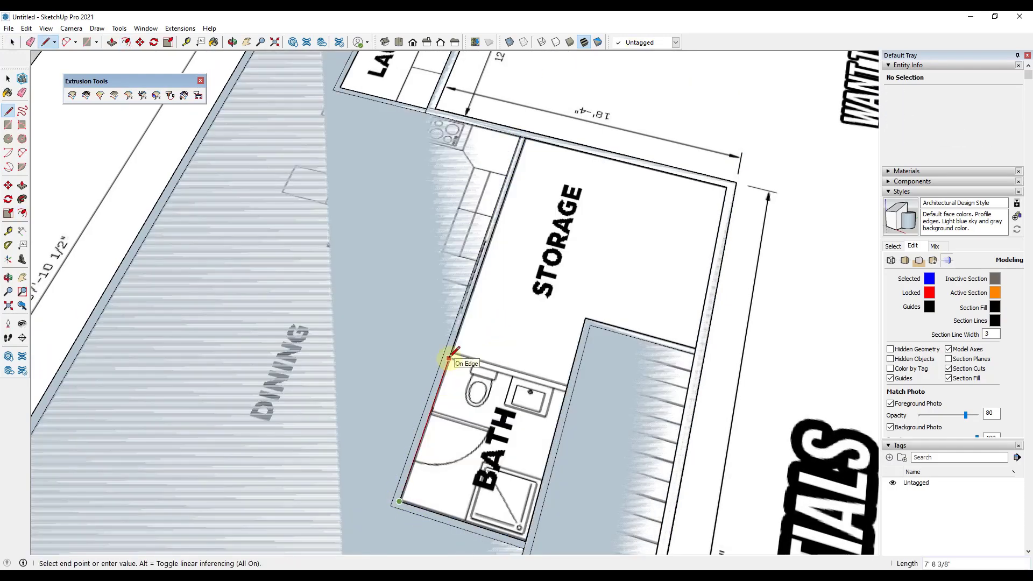
{"action": "scroll", "coordinate": [449, 358], "scroll_direction": "up", "scroll_amount": 2}
{"action": "left_click", "coordinate": [452, 352]}
{"action": "key", "text": "space"}
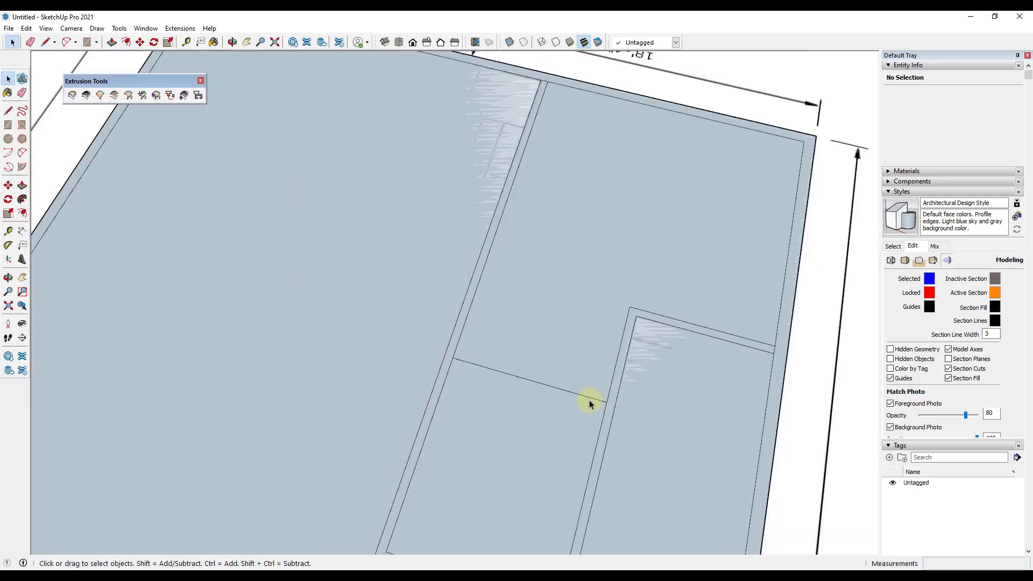
{"action": "left_click", "coordinate": [602, 401]}
{"action": "scroll", "coordinate": [577, 333], "scroll_direction": "down", "scroll_amount": 5}
Hide the floor plan image so only the traced walls are shown
{"action": "middle_click_drag", "start_coordinate": [422, 340], "coordinate": [531, 390]}
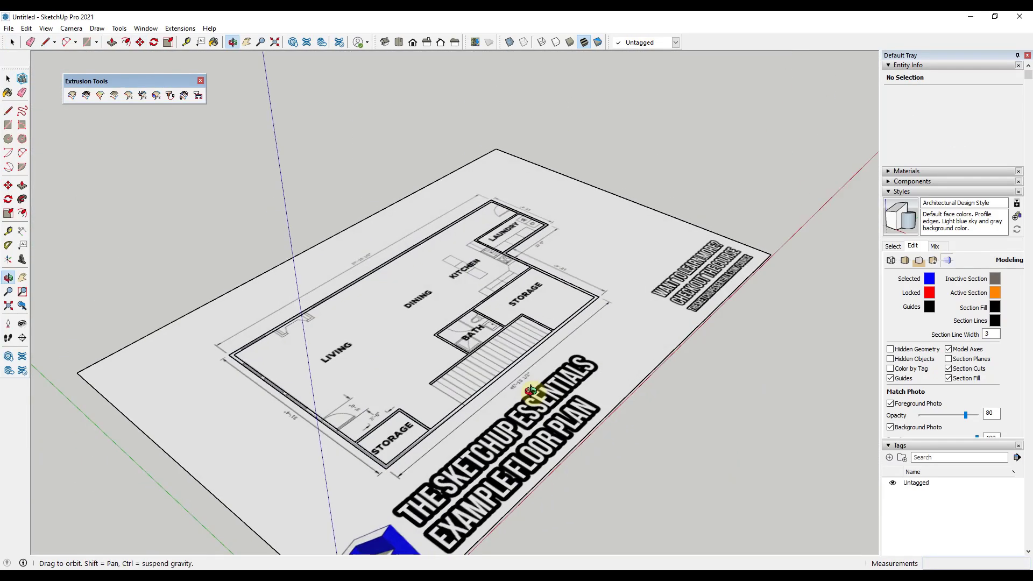
{"action": "right_click", "coordinate": [628, 284]}
{"action": "left_click", "coordinate": [660, 314]}
{"action": "middle_click_drag", "start_coordinate": [657, 330], "coordinate": [461, 354]}
{"action": "scroll", "coordinate": [452, 349], "scroll_direction": "down", "scroll_amount": 2}
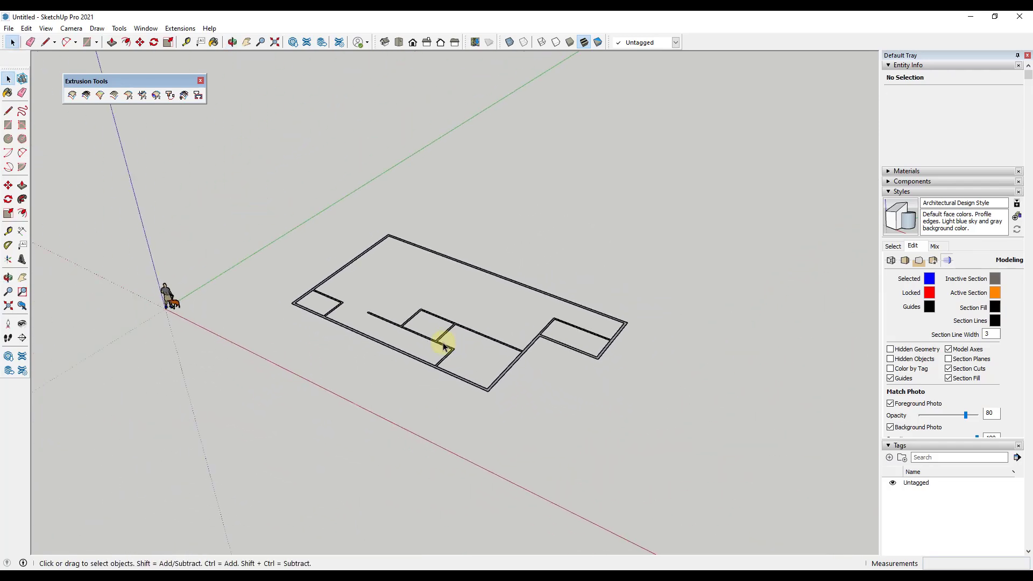
Try to raise the traced wall face to a height with Push/Pull
{"action": "scroll", "coordinate": [560, 358], "scroll_direction": "up", "scroll_amount": 6}
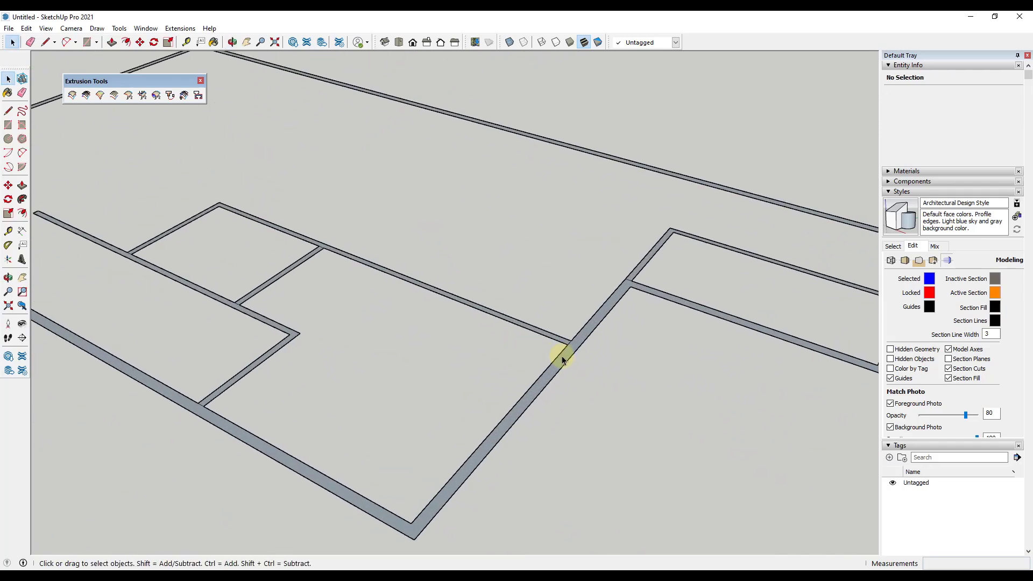
{"action": "key", "text": "p"}
{"action": "left_click_drag", "start_coordinate": [559, 351], "coordinate": [587, 221]}
{"action": "scroll", "coordinate": [585, 219], "scroll_direction": "down", "scroll_amount": 5}
{"action": "key", "text": "space"}
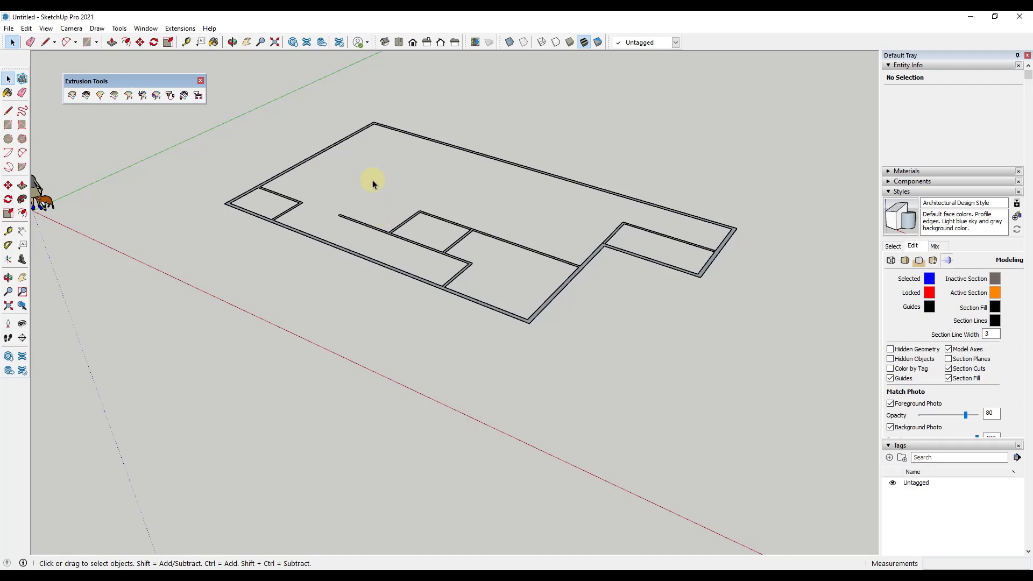
Unhide the floor plan image beneath the traced walls
{"action": "middle_click_drag", "start_coordinate": [372, 180], "coordinate": [334, 179]}
{"action": "left_click", "coordinate": [46, 29]}
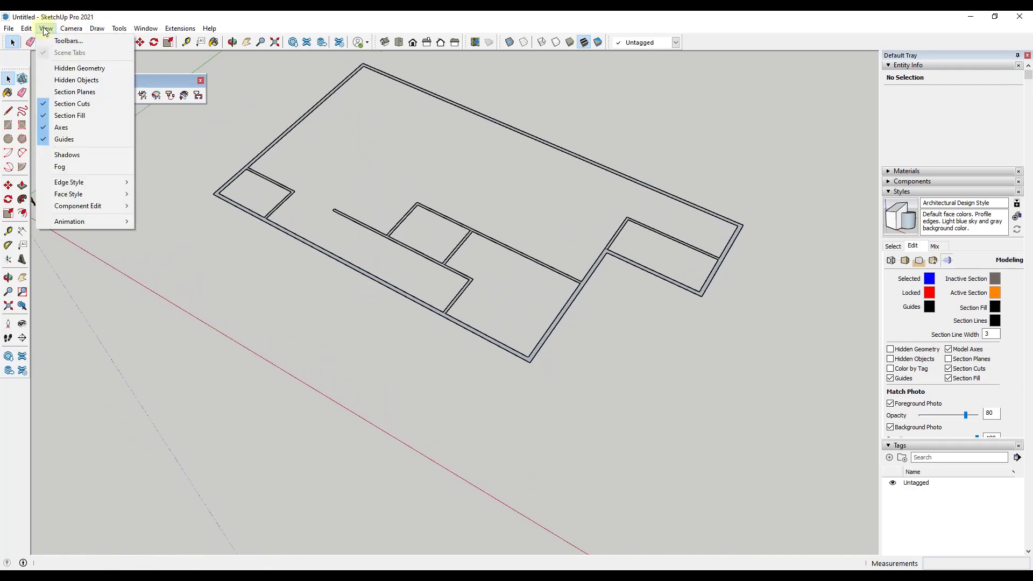
{"action": "mouse_move", "coordinate": [26, 29]}
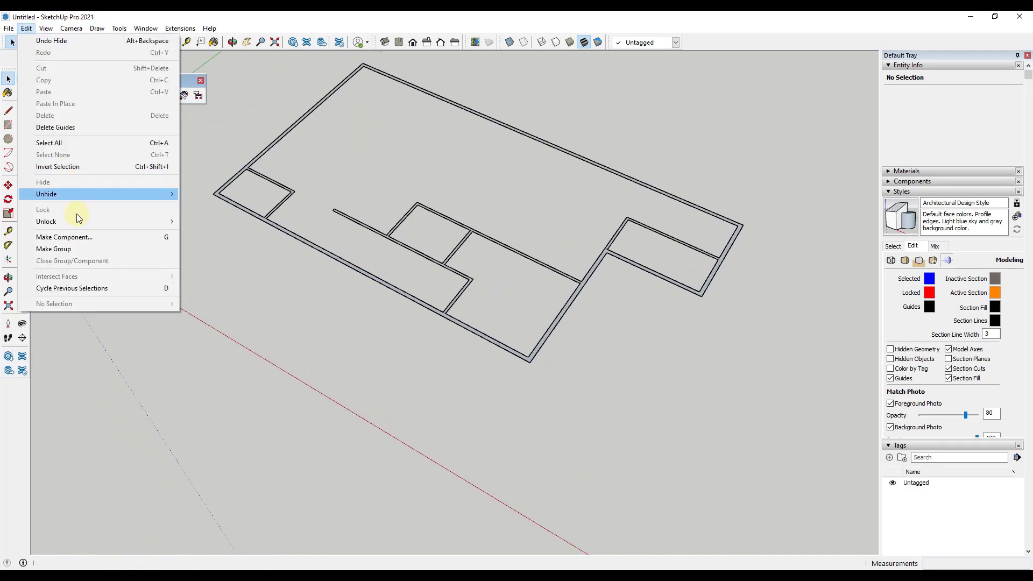
{"action": "mouse_move", "coordinate": [65, 195]}
{"action": "left_click", "coordinate": [201, 206]}
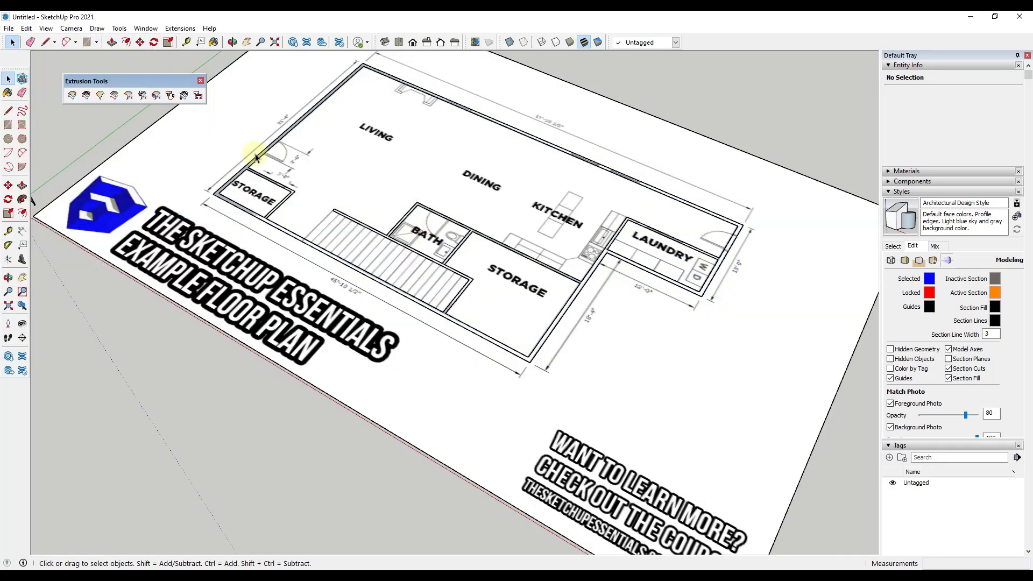
Draw a 1' 2" line along the storage room's door wall from the inner corner to the near edge of the door opening
{"action": "scroll", "coordinate": [261, 183], "scroll_direction": "up", "scroll_amount": 5}
{"action": "middle_click_drag", "start_coordinate": [280, 186], "coordinate": [355, 246]}
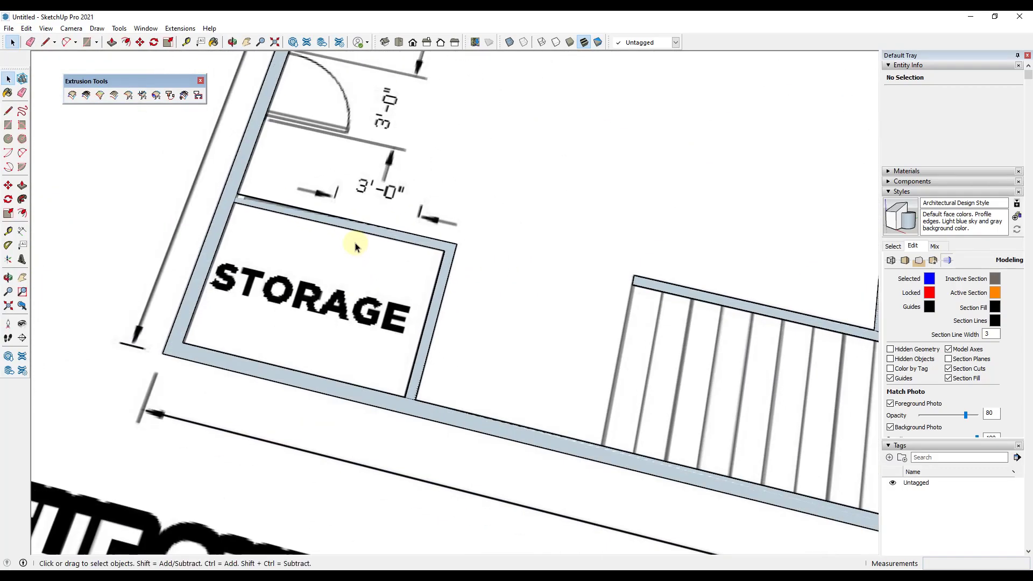
{"action": "key", "text": "l"}
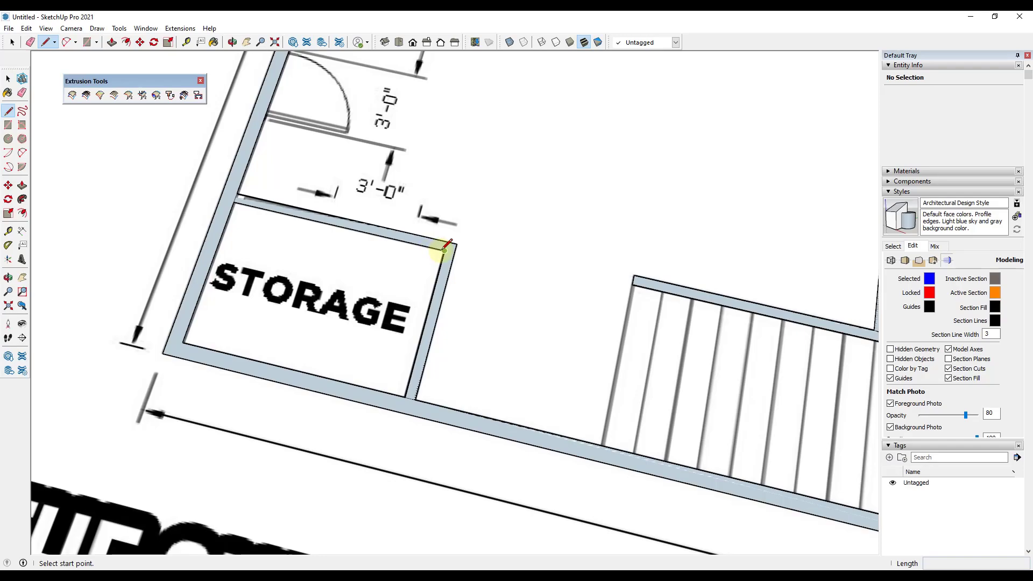
{"action": "scroll", "coordinate": [440, 236], "scroll_direction": "down", "scroll_amount": 3}
{"action": "scroll", "coordinate": [431, 258], "scroll_direction": "up", "scroll_amount": 3}
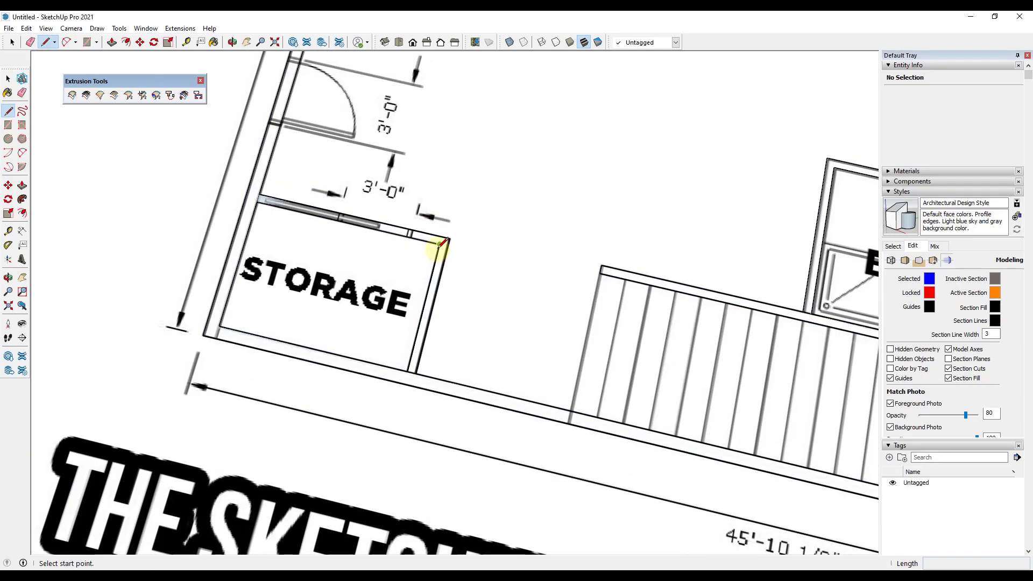
{"action": "left_click", "coordinate": [440, 243]}
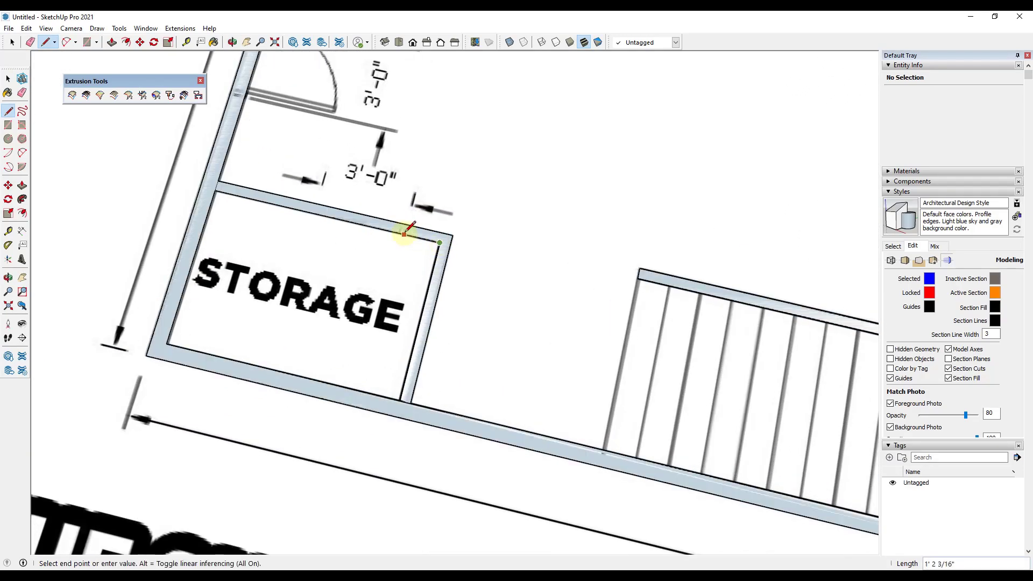
{"action": "left_click", "coordinate": [405, 234]}
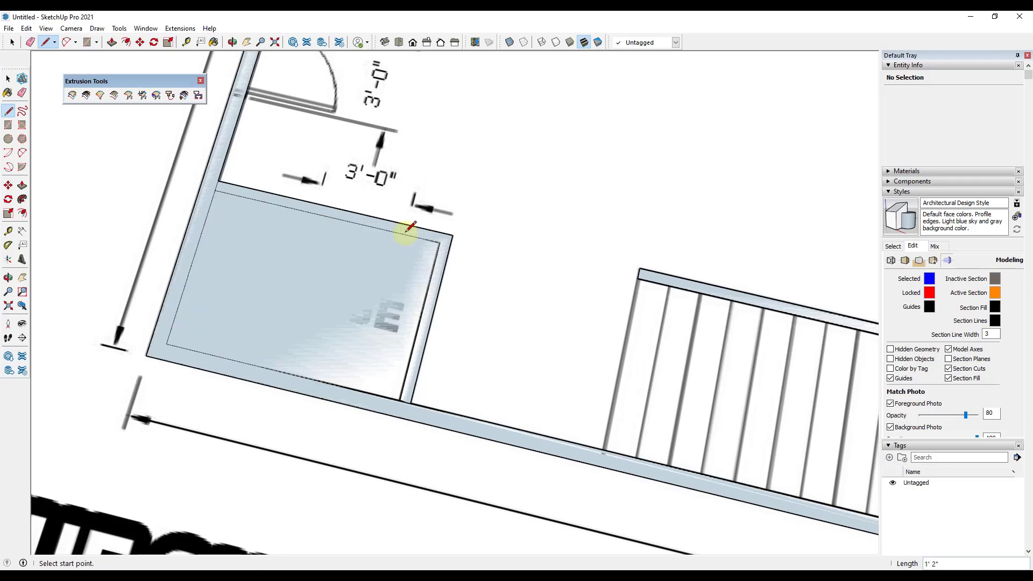
Mark a 3' door opening along the storage room wall and draw 4" jamb lines across the wall at both ends
{"action": "left_click", "coordinate": [405, 234]}
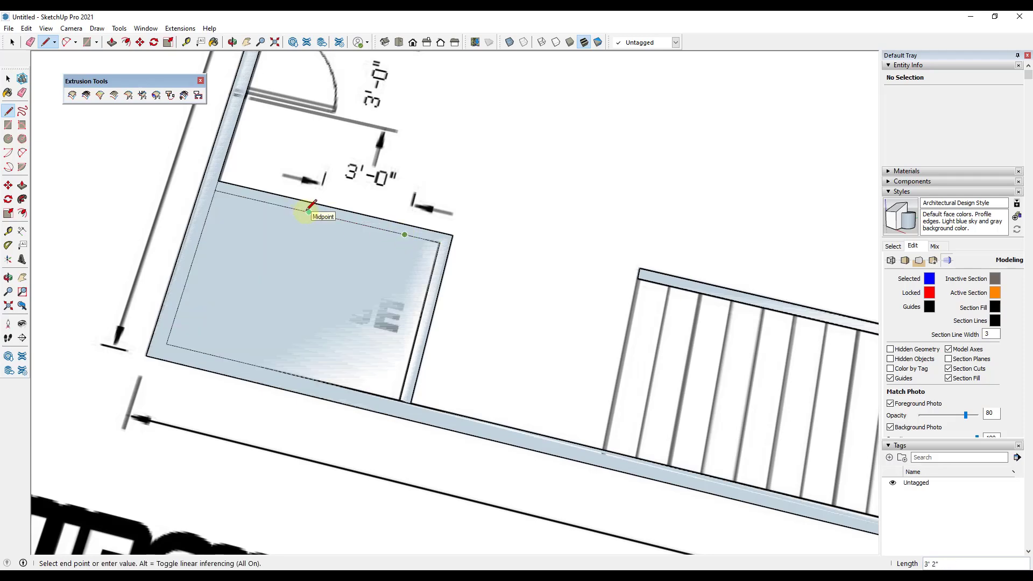
{"action": "type", "text": "3'"}
{"action": "key", "text": "Return"}
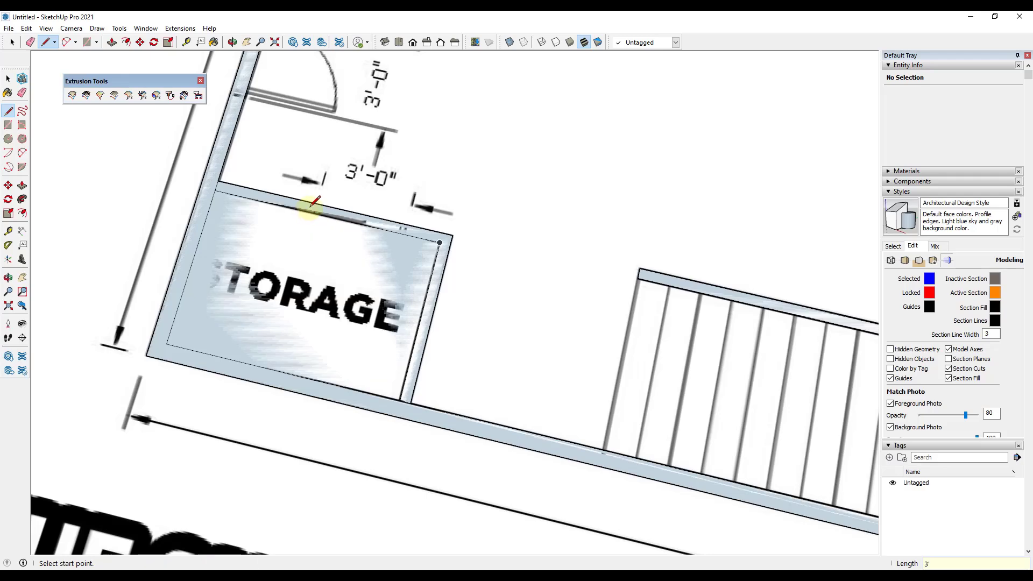
{"action": "left_click", "coordinate": [315, 213]}
{"action": "left_click", "coordinate": [317, 205]}
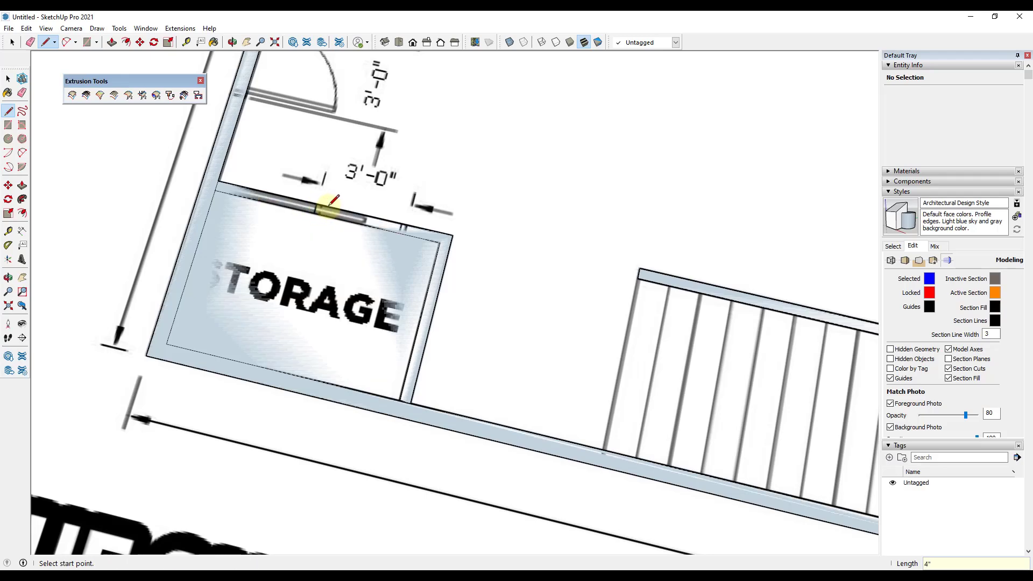
{"action": "left_click", "coordinate": [405, 234]}
{"action": "key", "text": "Escape"}
{"action": "key", "text": "space"}
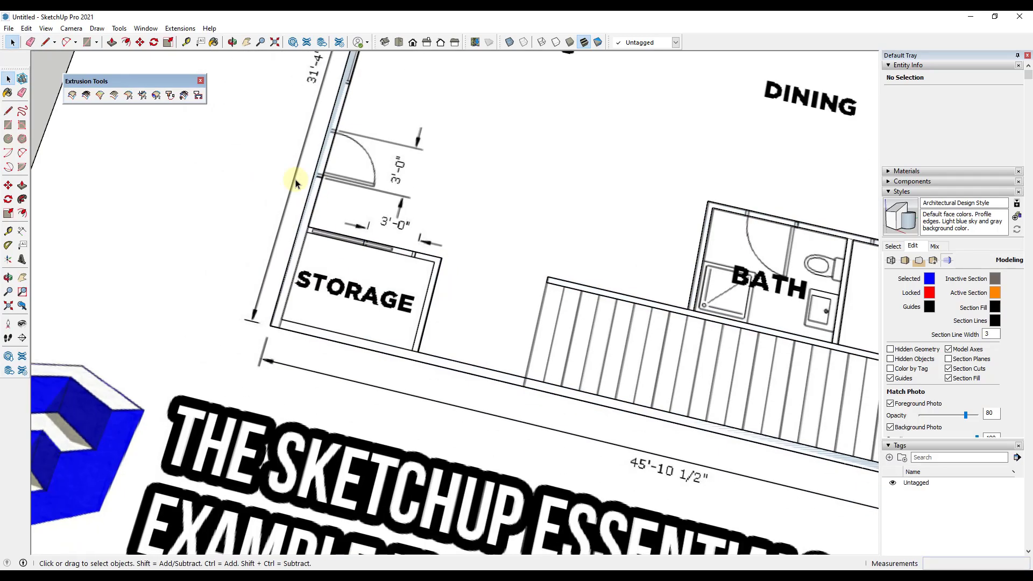
Mark the 3' entry door opening in the exterior wall beside the storage room, with jamb lines across the wall at both ends
{"action": "scroll", "coordinate": [349, 177], "scroll_direction": "up", "scroll_amount": 5}
{"action": "key", "text": "l"}
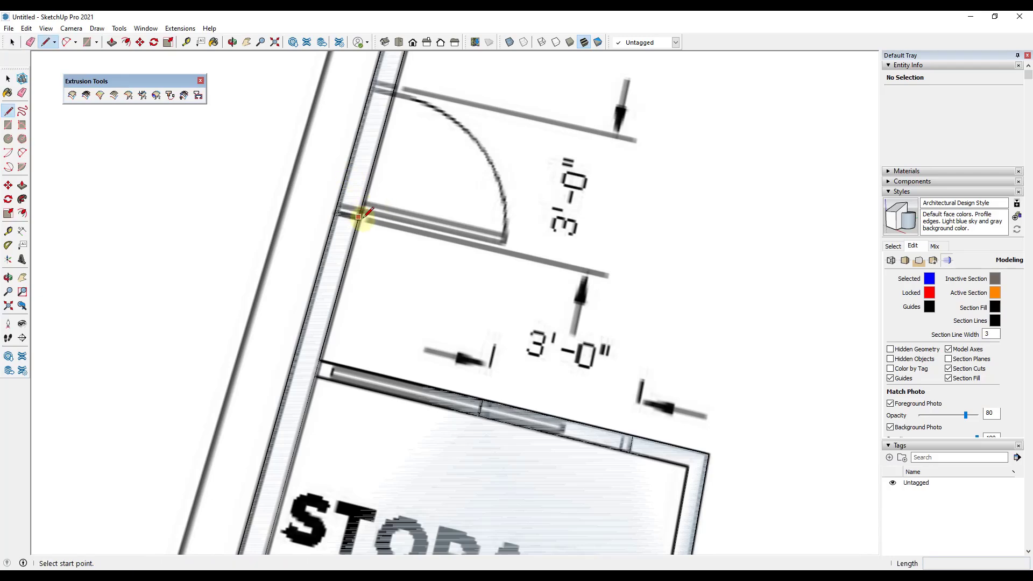
{"action": "left_click", "coordinate": [358, 218]}
{"action": "key", "text": "space"}
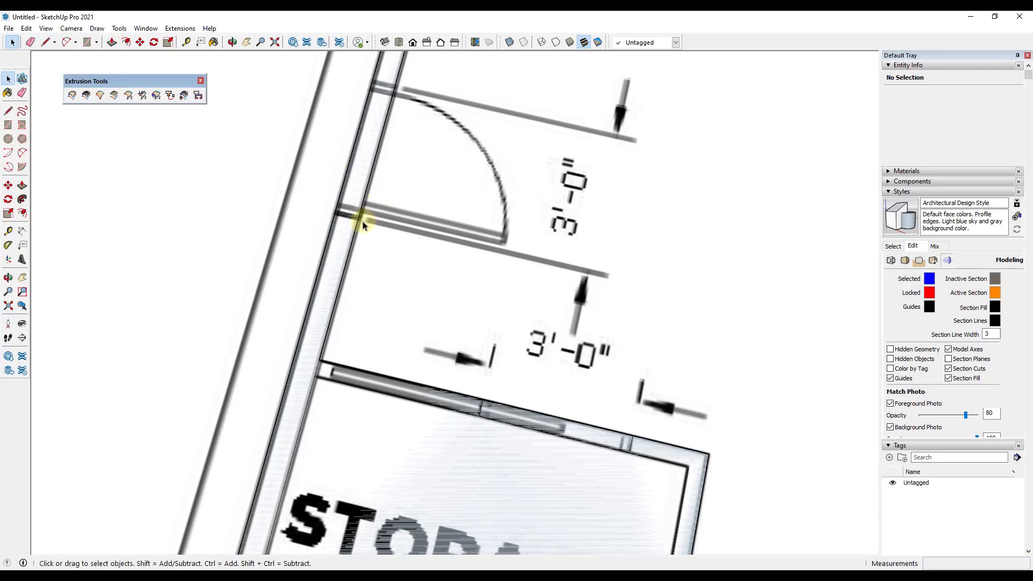
{"action": "key", "text": "l"}
{"action": "left_click", "coordinate": [358, 218]}
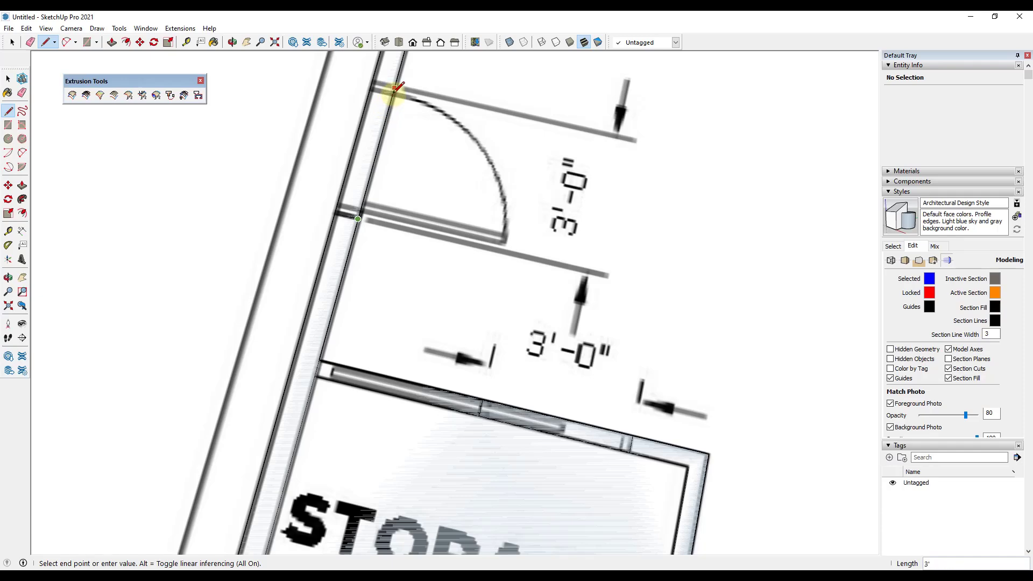
{"action": "type", "text": "3'"}
{"action": "key", "text": "Return"}
{"action": "left_click", "coordinate": [395, 89]}
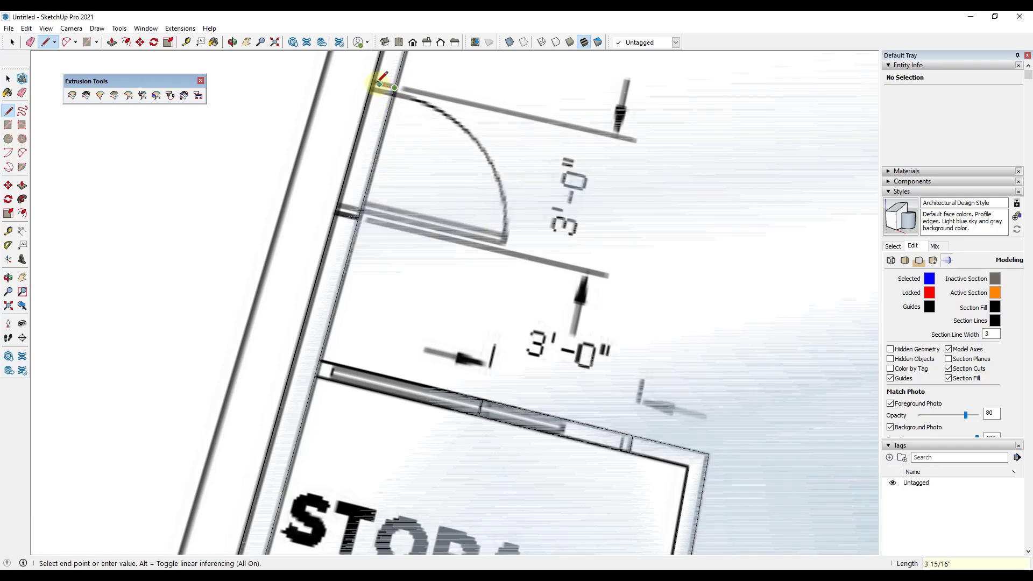
{"action": "left_click", "coordinate": [372, 84]}
{"action": "key", "text": "space"}
Hide the floor plan image beneath the traced walls and door openings
{"action": "scroll", "coordinate": [328, 132], "scroll_direction": "down", "scroll_amount": 2}
{"action": "right_click", "coordinate": [323, 128]}
{"action": "left_click", "coordinate": [352, 156]}
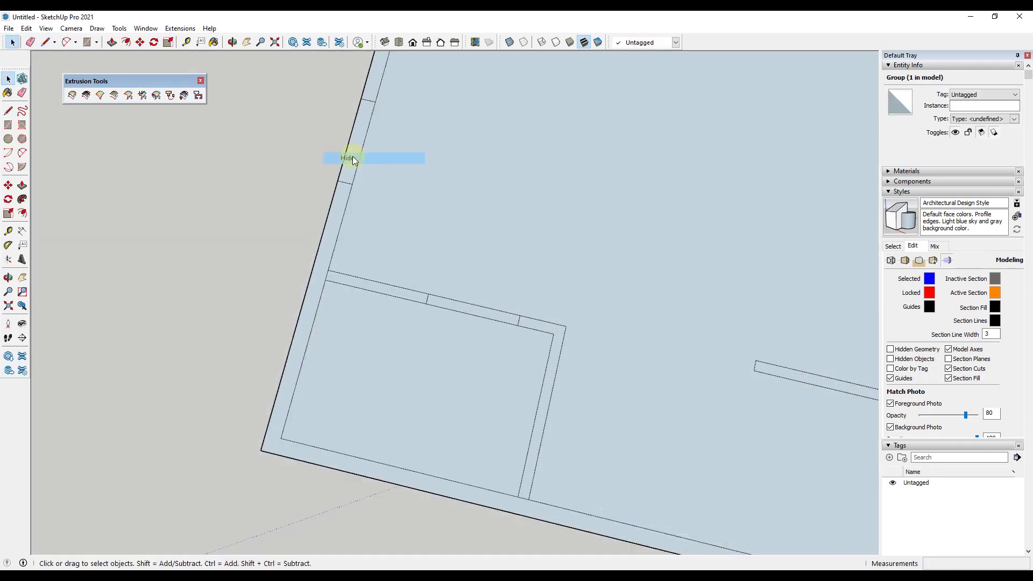
Try to raise the storage room wall section beside its door opening with Push/Pull
{"action": "scroll", "coordinate": [281, 201], "scroll_direction": "down", "scroll_amount": 2}
{"action": "middle_click_drag", "start_coordinate": [265, 209], "coordinate": [538, 132]}
{"action": "scroll", "coordinate": [367, 349], "scroll_direction": "up", "scroll_amount": 5}
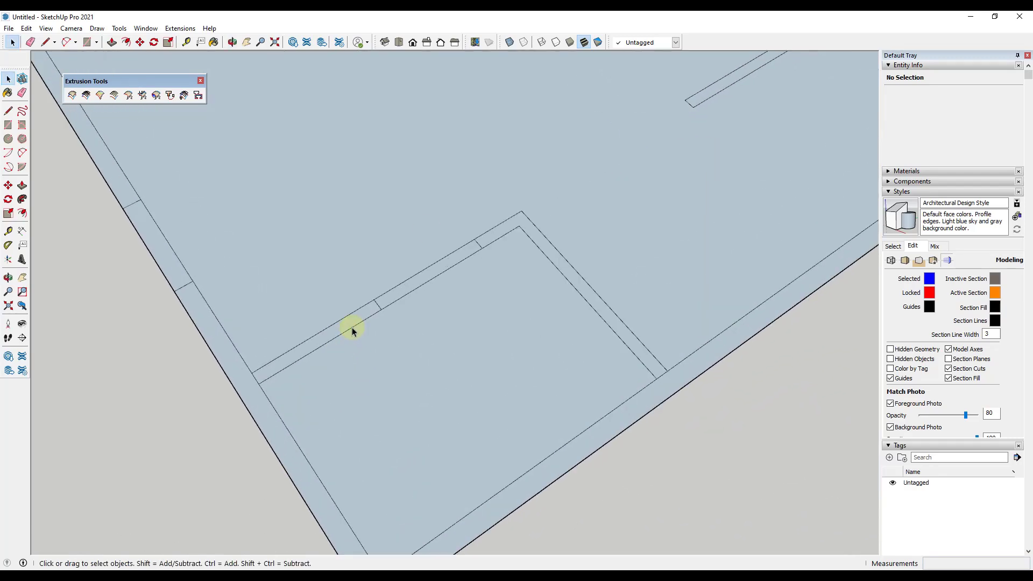
{"action": "left_click", "coordinate": [348, 320]}
{"action": "left_click", "coordinate": [491, 241]}
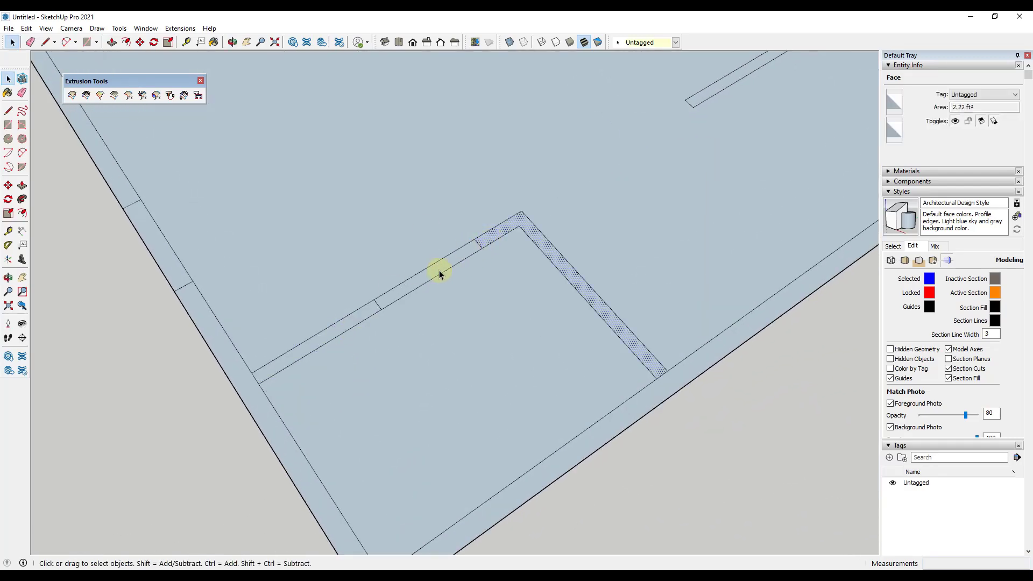
{"action": "left_click", "coordinate": [473, 255]}
{"action": "left_click", "coordinate": [490, 240]}
{"action": "key", "text": "p"}
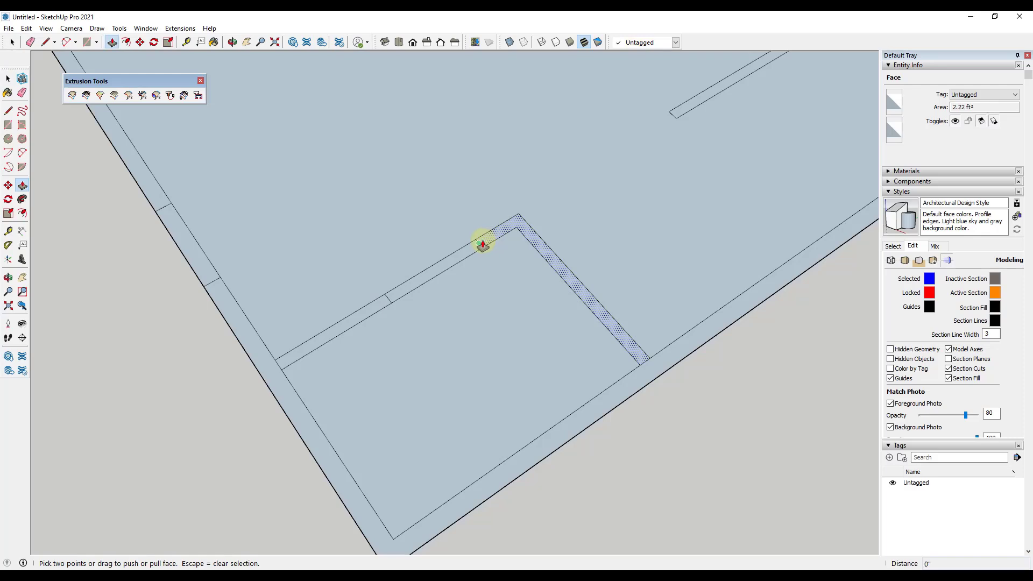
{"action": "left_click_drag", "start_coordinate": [487, 242], "coordinate": [505, 122]}
{"action": "key", "text": "Escape"}
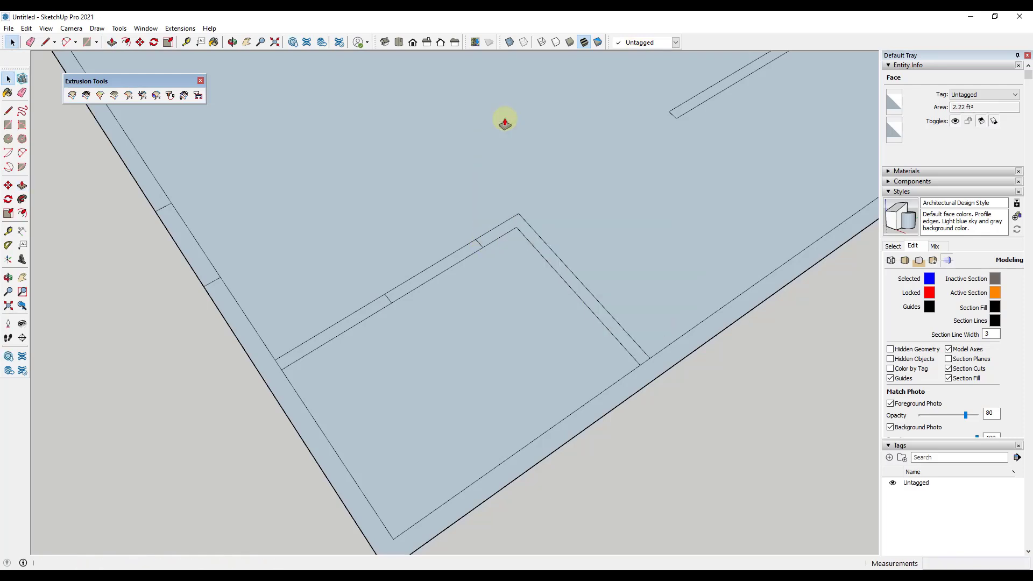
{"action": "key", "text": "space"}
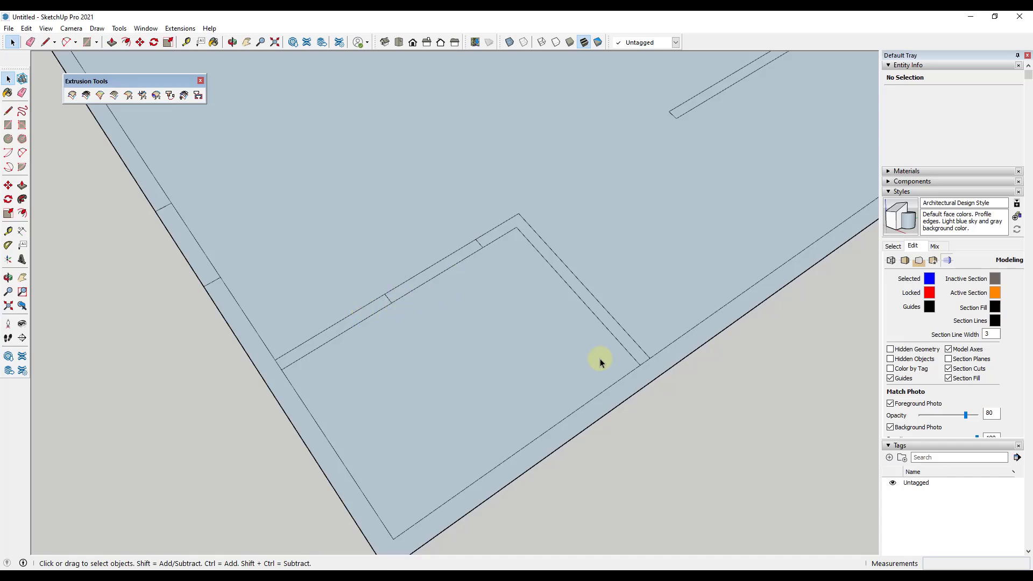
Unhide the floor plan image under the traced walls with door openings
{"action": "scroll", "coordinate": [618, 414], "scroll_direction": "down", "scroll_amount": 2}
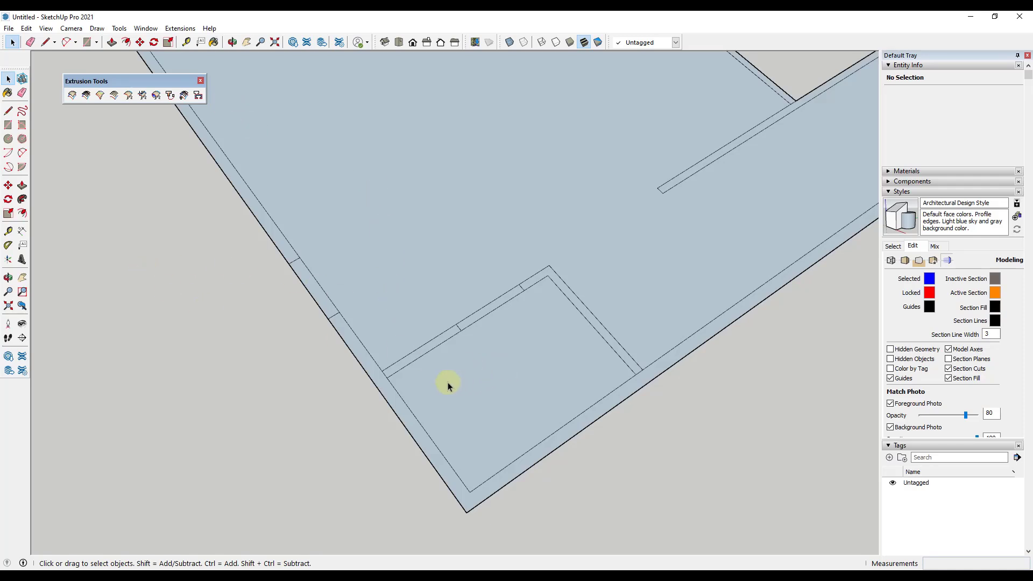
{"action": "scroll", "coordinate": [438, 380], "scroll_direction": "down", "scroll_amount": 3}
{"action": "scroll", "coordinate": [706, 124], "scroll_direction": "up", "scroll_amount": 1}
{"action": "scroll", "coordinate": [632, 192], "scroll_direction": "down", "scroll_amount": 1}
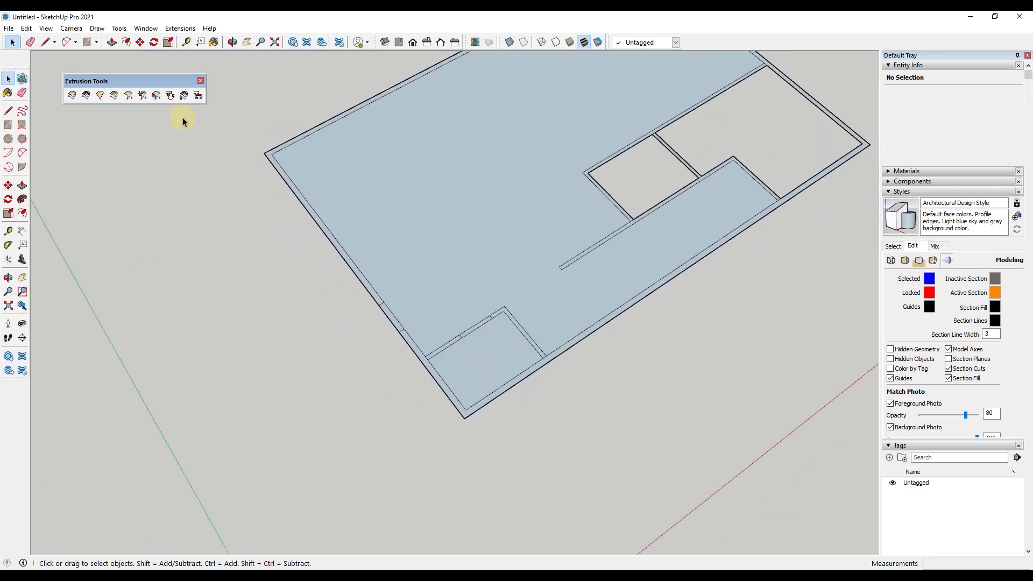
{"action": "left_click", "coordinate": [26, 28]}
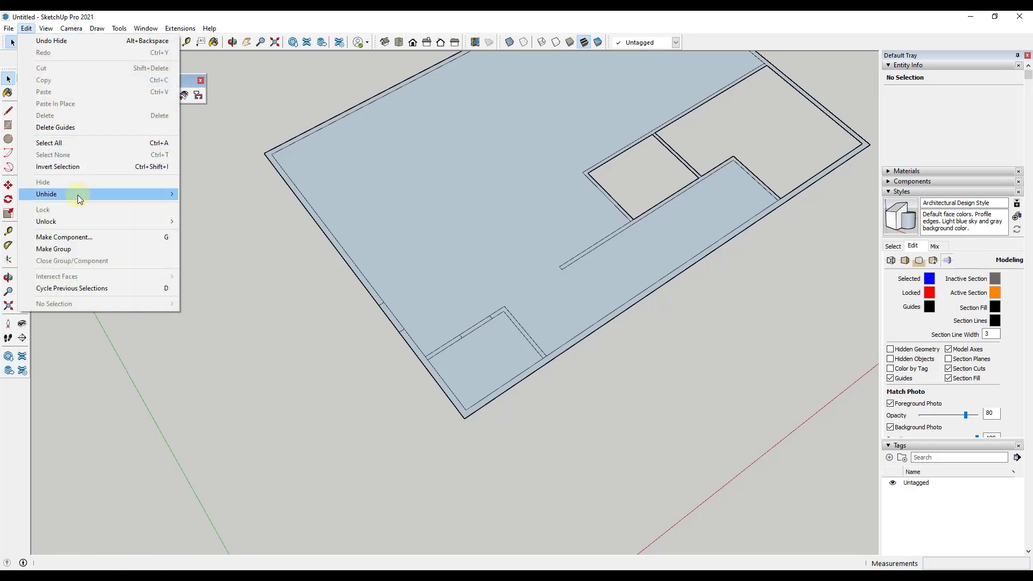
{"action": "mouse_move", "coordinate": [77, 194]}
{"action": "left_click", "coordinate": [219, 207]}
Draw a 6" jamb line across the 31'-4" exterior wall at the near edge of the window closest to the entry door
{"action": "scroll", "coordinate": [327, 261], "scroll_direction": "up", "scroll_amount": 3}
{"action": "scroll", "coordinate": [327, 261], "scroll_direction": "up", "scroll_amount": 2}
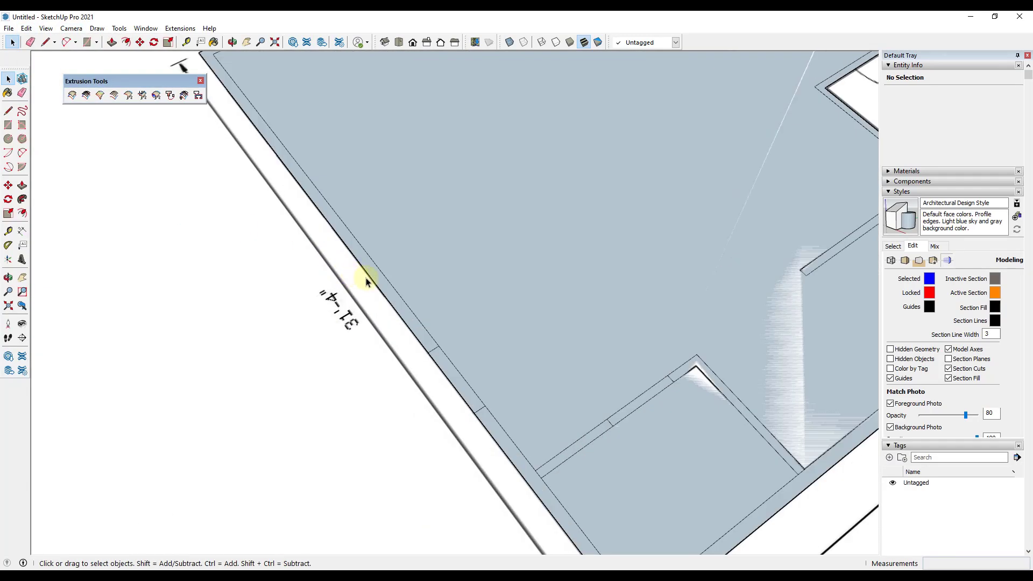
{"action": "key", "text": "l"}
{"action": "scroll", "coordinate": [409, 291], "scroll_direction": "down", "scroll_amount": 3}
{"action": "scroll", "coordinate": [409, 293], "scroll_direction": "up", "scroll_amount": 3}
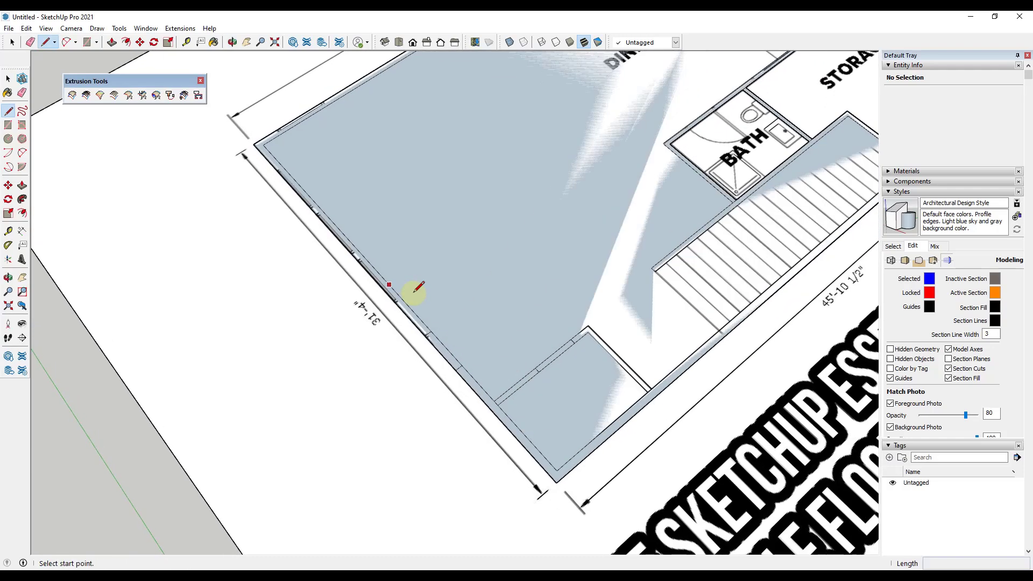
{"action": "scroll", "coordinate": [401, 296], "scroll_direction": "down", "scroll_amount": 3}
{"action": "middle_click_drag", "start_coordinate": [401, 296], "coordinate": [469, 225]}
{"action": "key", "text": "space"}
{"action": "left_click", "coordinate": [397, 329]}
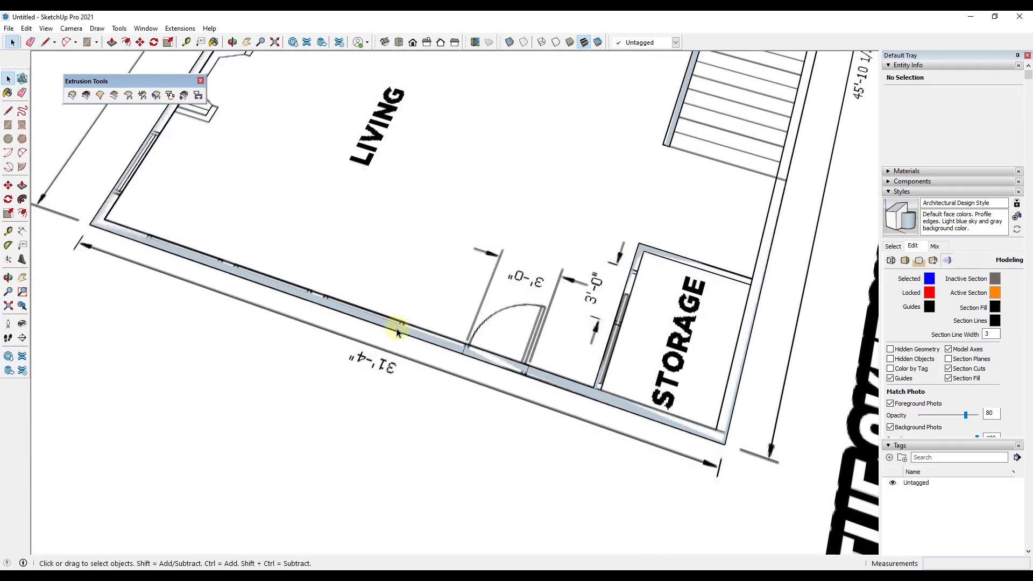
{"action": "scroll", "coordinate": [397, 328], "scroll_direction": "up", "scroll_amount": 3}
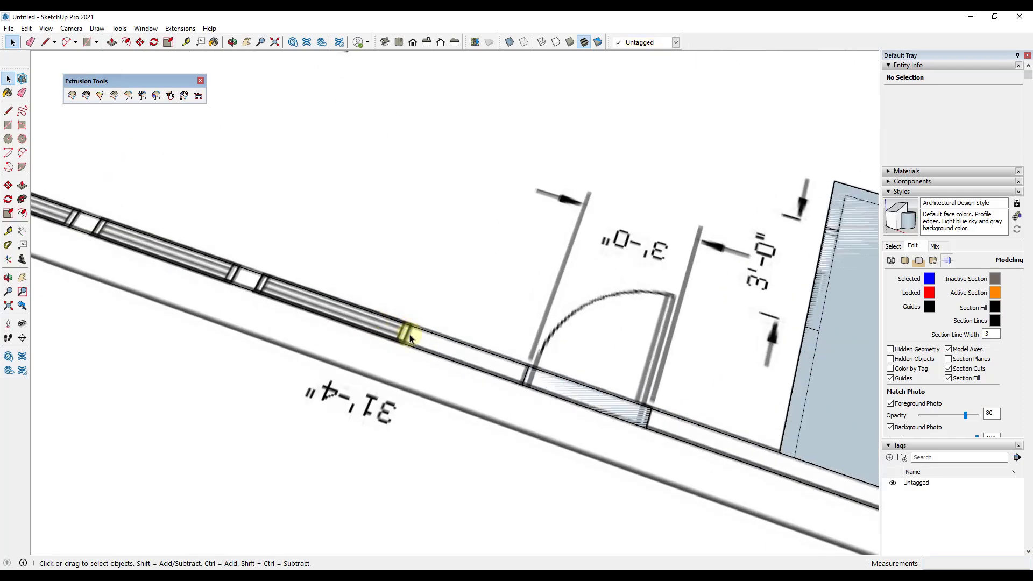
{"action": "scroll", "coordinate": [409, 337], "scroll_direction": "up", "scroll_amount": 2}
{"action": "key", "text": "l"}
{"action": "left_click", "coordinate": [409, 324]}
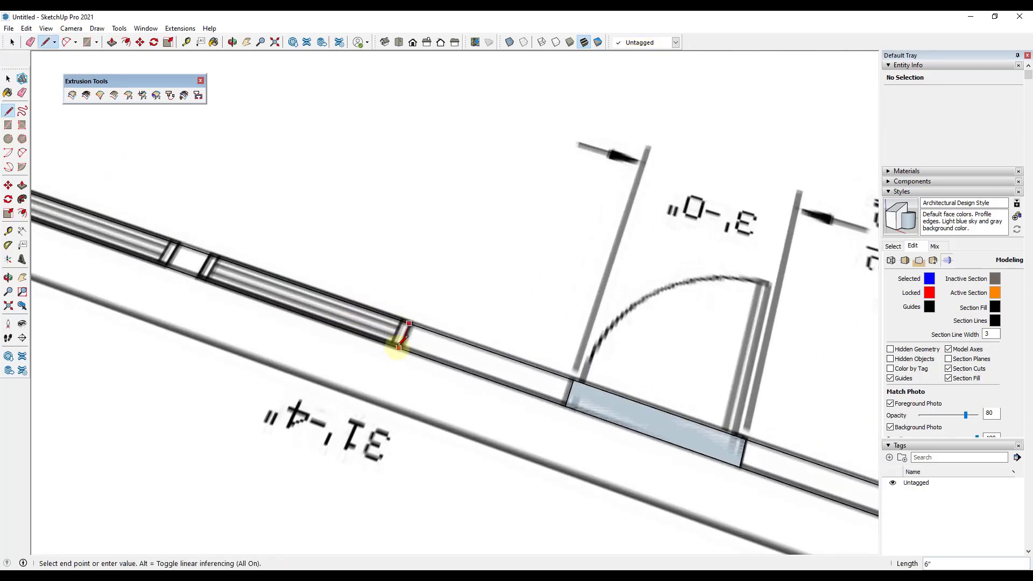
{"action": "left_click", "coordinate": [399, 347]}
Trace this window's width along the outer wall edge and draw its far 6" jamb line across the wall
{"action": "left_click", "coordinate": [399, 347]}
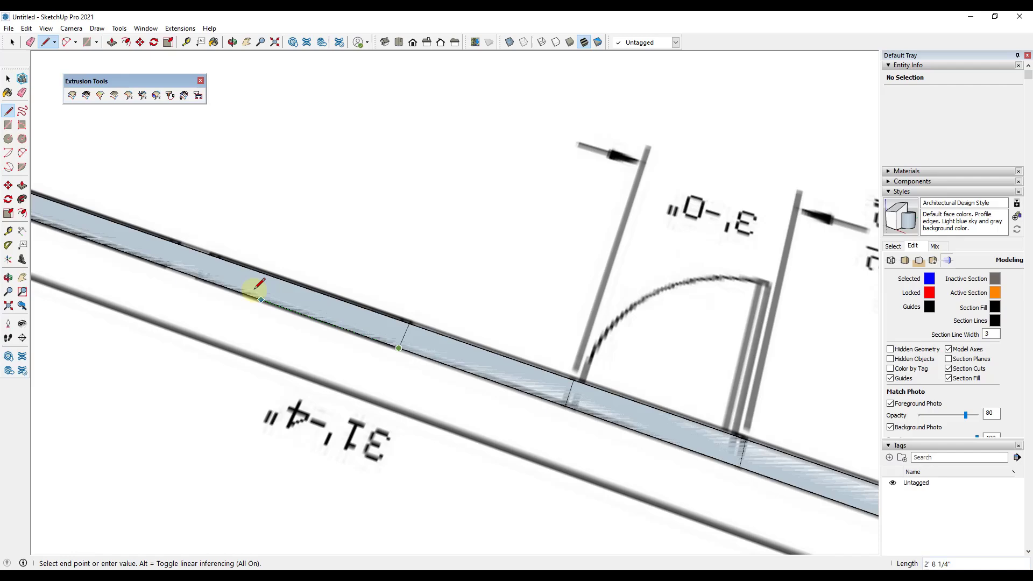
{"action": "left_click", "coordinate": [194, 276]}
{"action": "left_click", "coordinate": [197, 276]}
{"action": "left_click", "coordinate": [211, 255]}
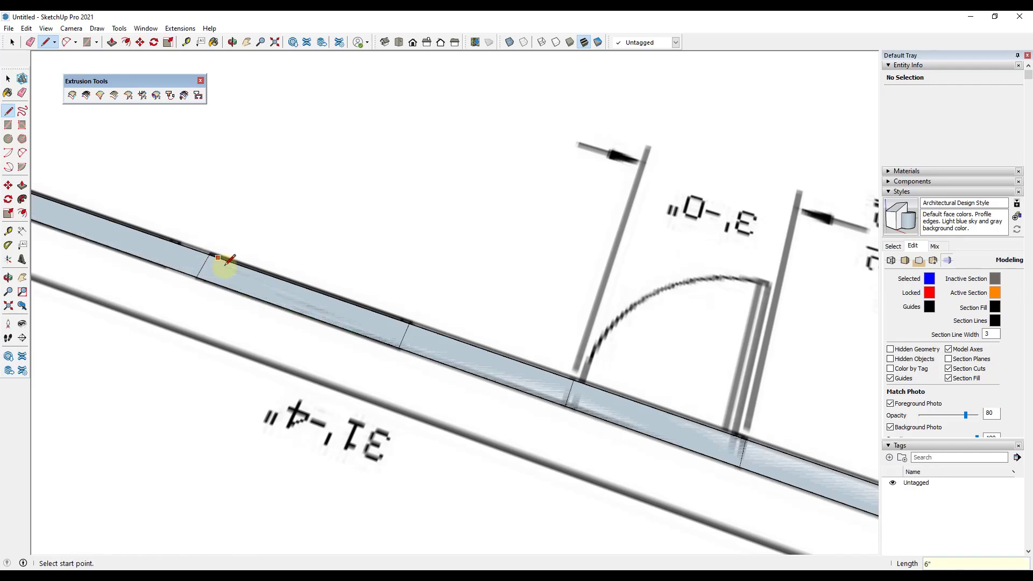
{"action": "key", "text": "space"}
{"action": "scroll", "coordinate": [386, 302], "scroll_direction": "down", "scroll_amount": 3}
{"action": "middle_click_drag", "start_coordinate": [385, 302], "coordinate": [423, 321]}
{"action": "scroll", "coordinate": [425, 322], "scroll_direction": "down", "scroll_amount": 2}
{"action": "double_click", "coordinate": [426, 323]}
{"action": "key", "text": "l"}
{"action": "scroll", "coordinate": [371, 322], "scroll_direction": "up", "scroll_amount": 2}
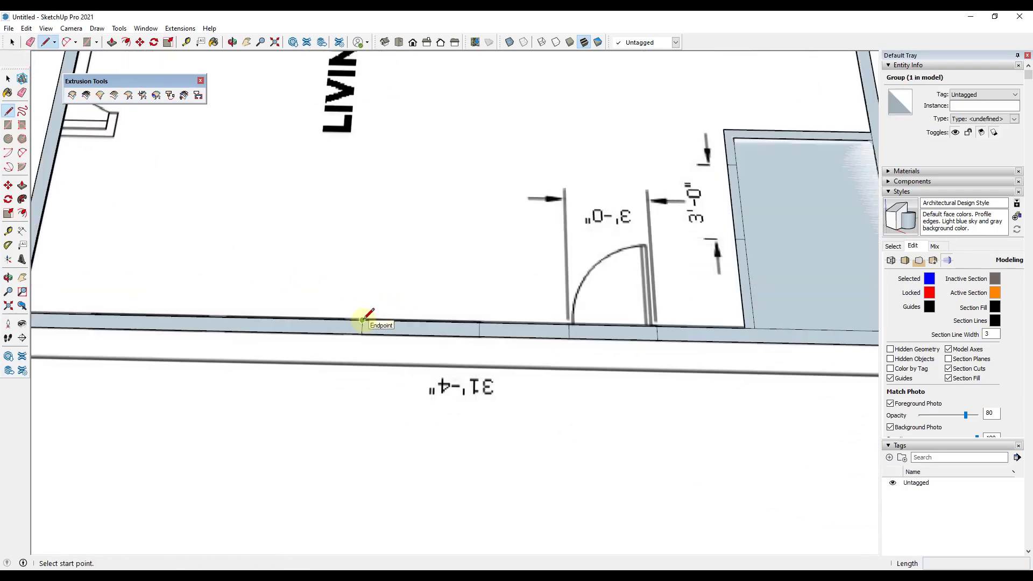
{"action": "left_click", "coordinate": [362, 320]}
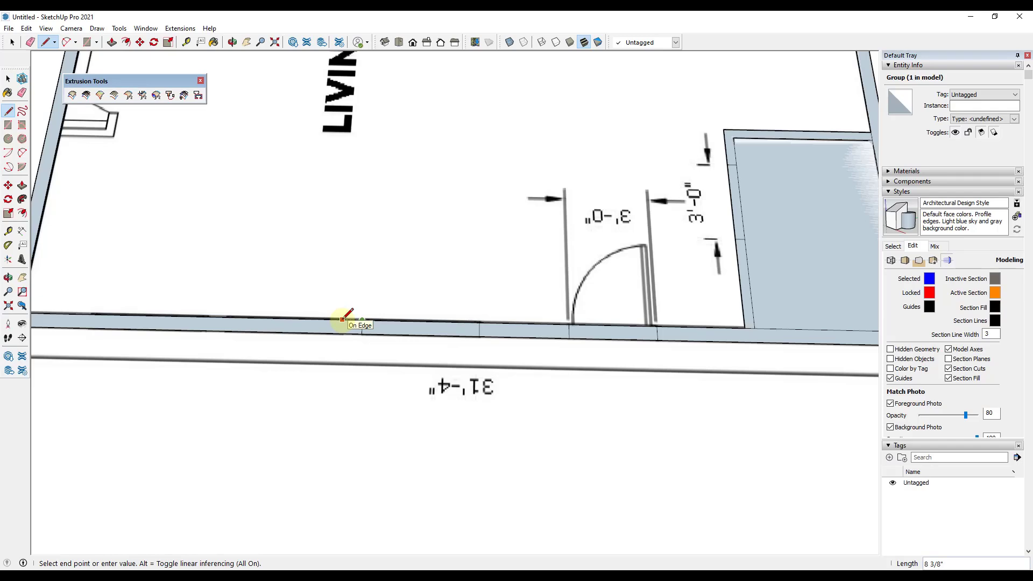
{"action": "key", "text": "space"}
Draw an 8" line along the inner wall edge from the first window's far jamb to the middle window's near edge
{"action": "scroll", "coordinate": [339, 318], "scroll_direction": "up", "scroll_amount": 5}
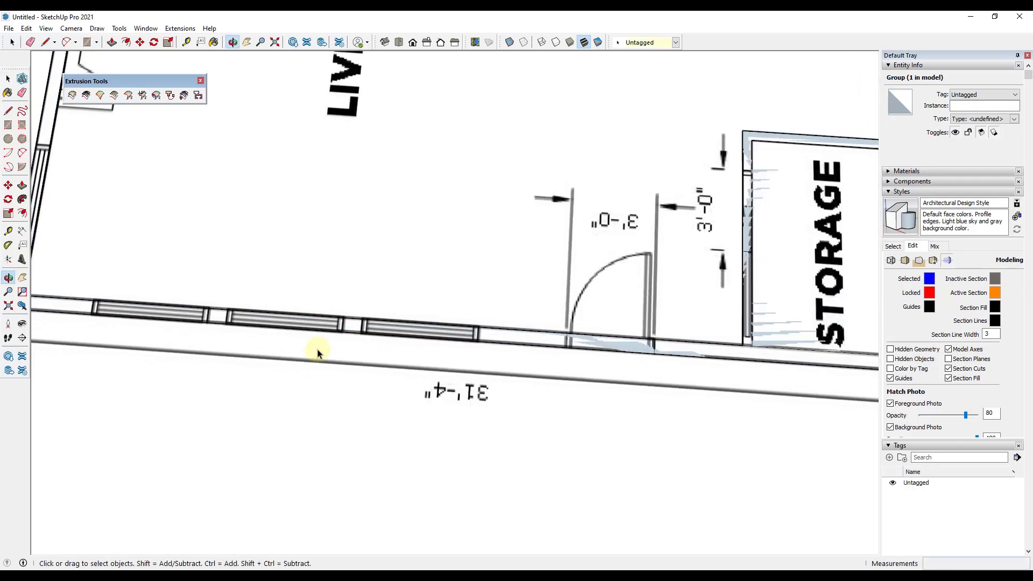
{"action": "scroll", "coordinate": [342, 319], "scroll_direction": "up", "scroll_amount": 5}
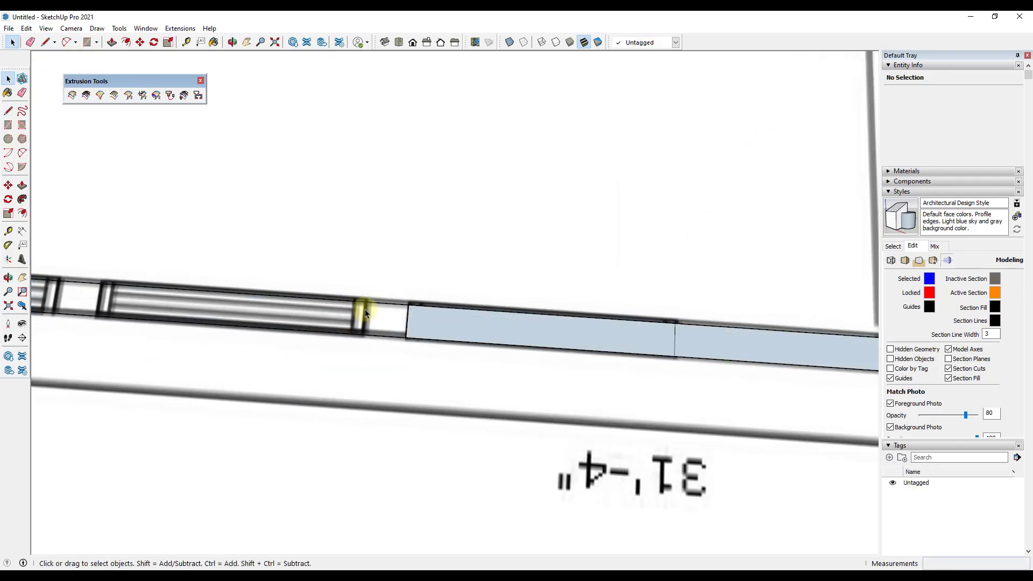
{"action": "key", "text": "l"}
{"action": "left_click", "coordinate": [425, 304]}
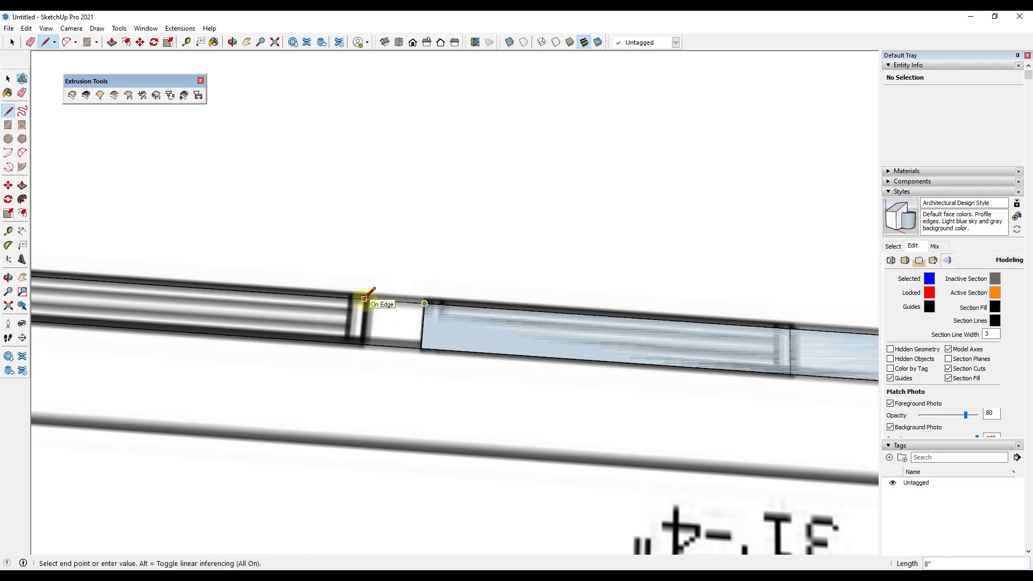
{"action": "left_click", "coordinate": [364, 299]}
{"action": "key", "text": "space"}
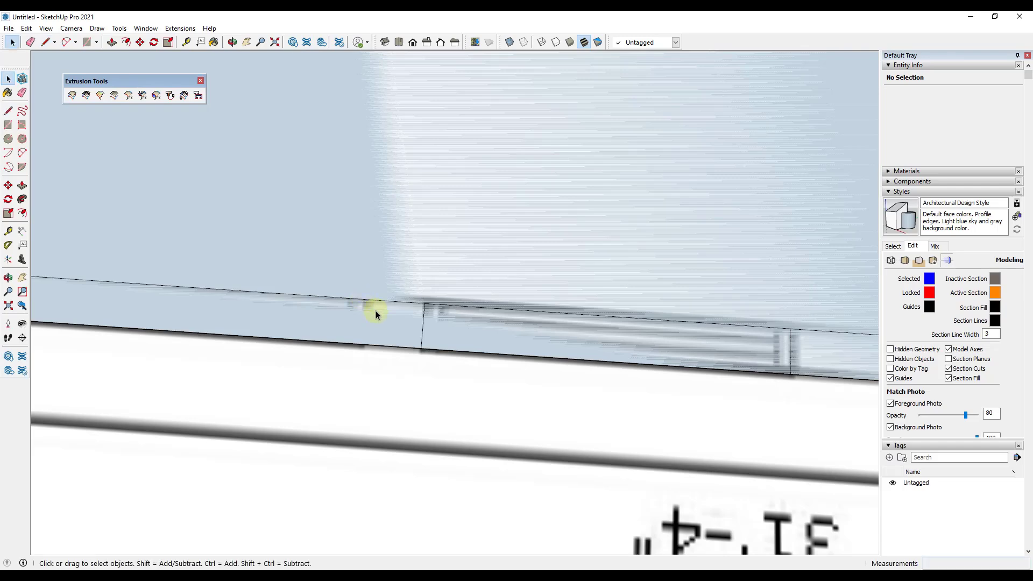
Copy the first traced window opening, with its edges and jamb lines, along the 31'-4" exterior wall onto the middle window
{"action": "scroll", "coordinate": [436, 291], "scroll_direction": "down", "scroll_amount": 2}
{"action": "left_click_drag", "start_coordinate": [412, 268], "coordinate": [706, 369]}
{"action": "key", "text": "m"}
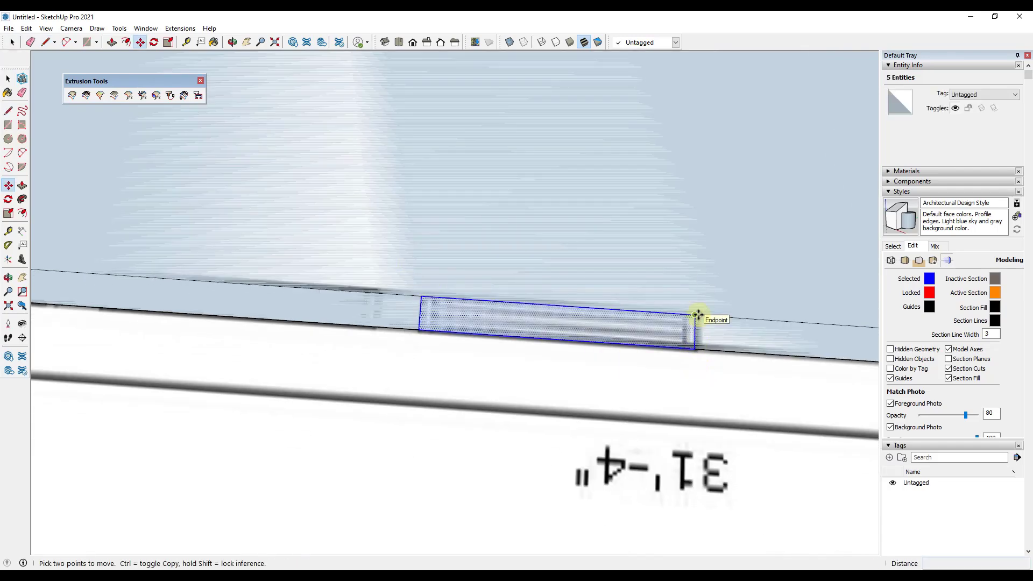
{"action": "key", "text": "space"}
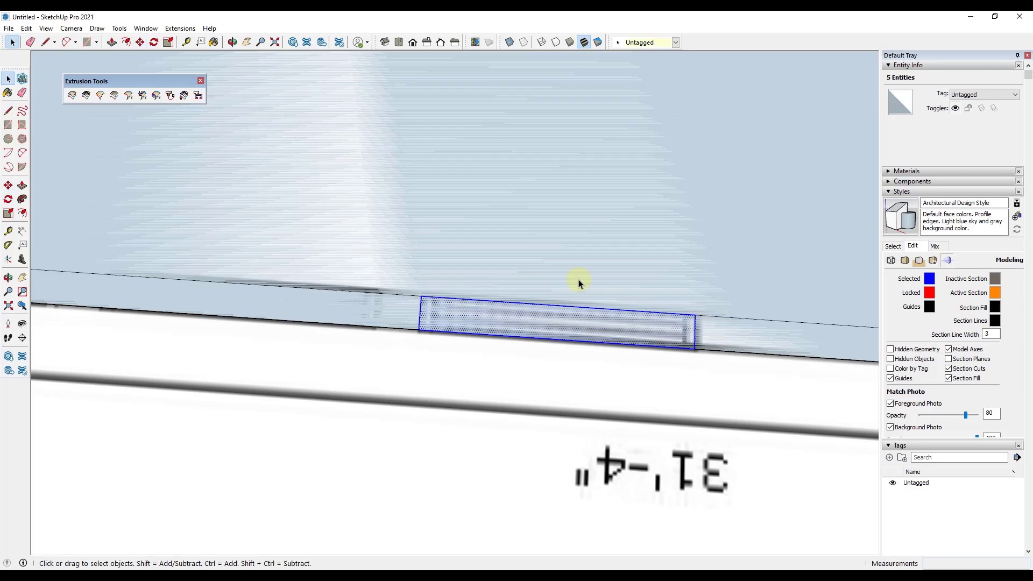
{"action": "key", "text": "m"}
{"action": "left_click", "coordinate": [695, 315]}
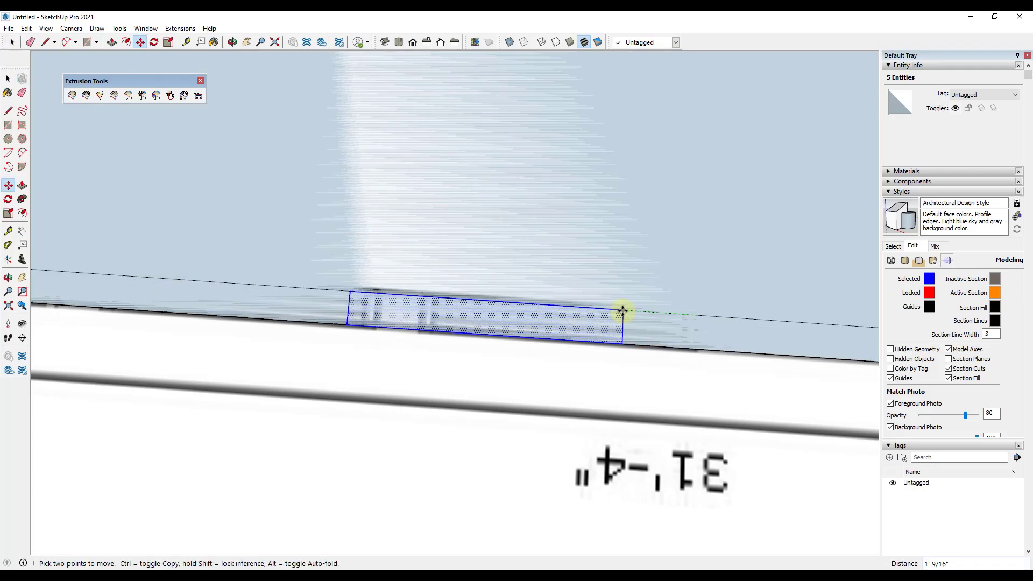
{"action": "key", "text": "ctrl"}
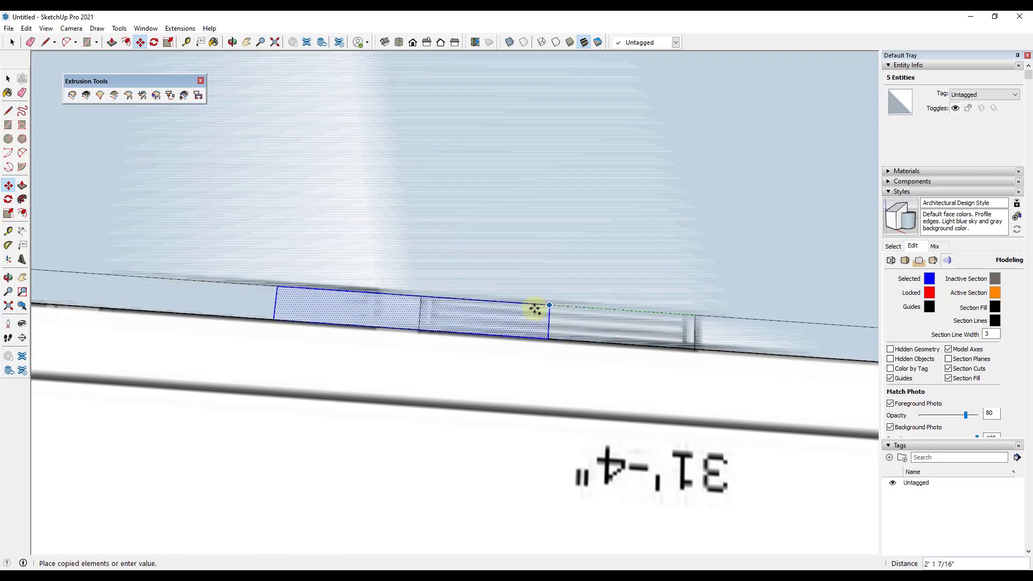
{"action": "scroll", "coordinate": [393, 312], "scroll_direction": "down", "scroll_amount": 3}
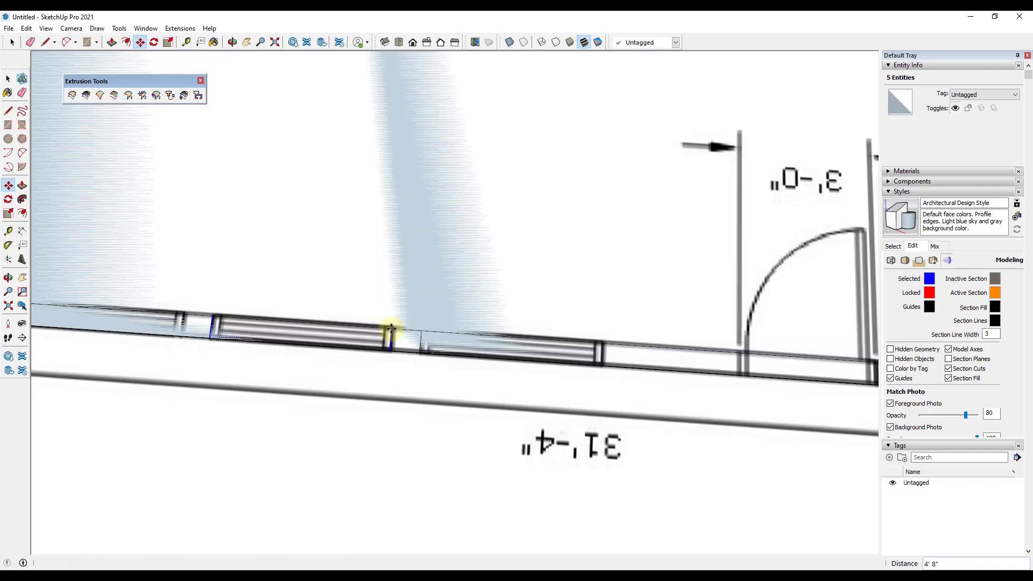
{"action": "left_click", "coordinate": [385, 330]}
Array the window copy with *2 to outline the third window on the 31'-4" wall, and clear the selection
{"action": "scroll", "coordinate": [535, 369], "scroll_direction": "up", "scroll_amount": 3}
{"action": "scroll", "coordinate": [263, 336], "scroll_direction": "up", "scroll_amount": 1}
{"action": "scroll", "coordinate": [264, 336], "scroll_direction": "up", "scroll_amount": 1}
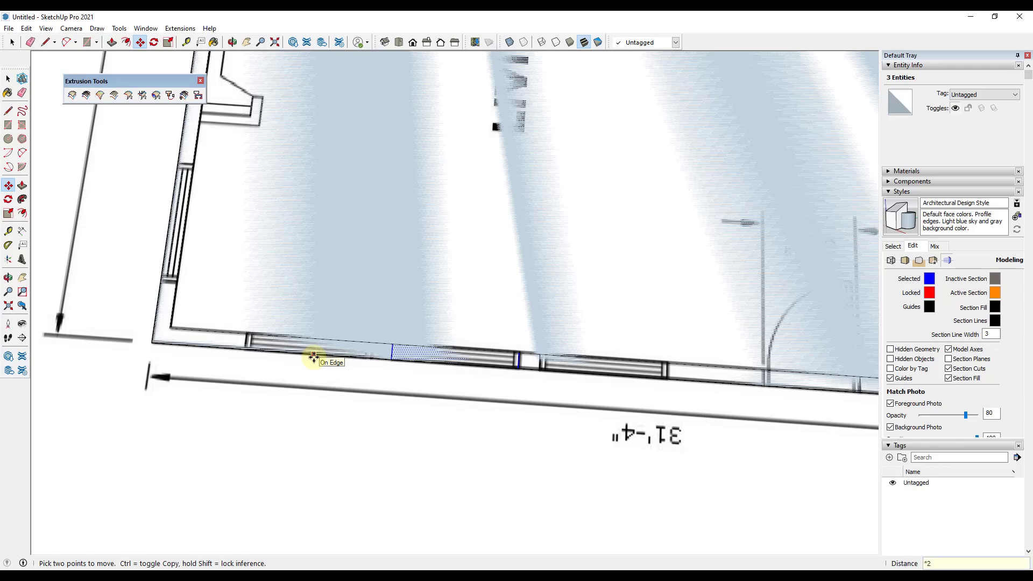
{"action": "key", "text": "Return"}
{"action": "key", "text": "ctrl+t"}
{"action": "key", "text": "space"}
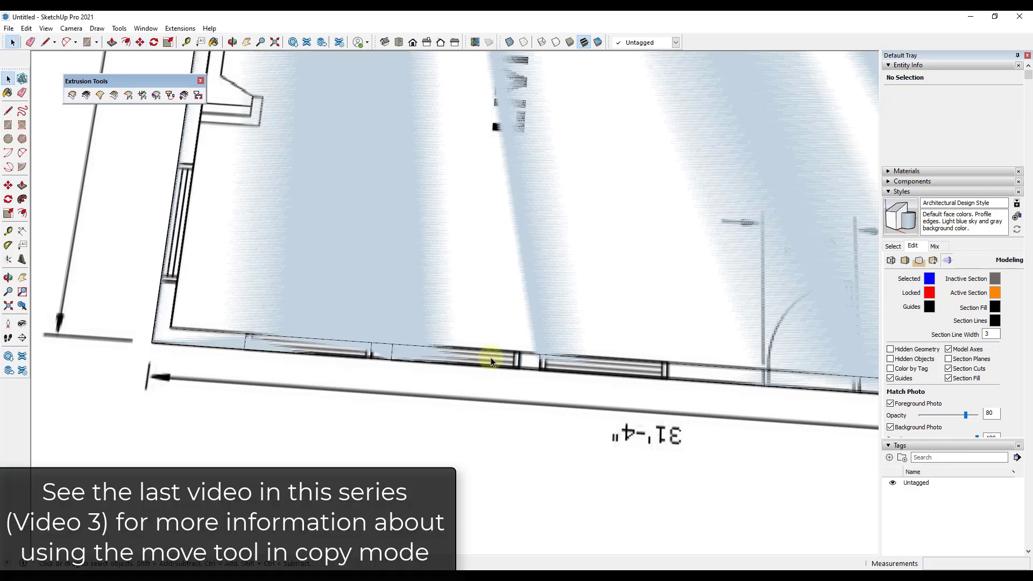
Draw 6" jamb lines across the adjoining 57'-10 1/2" exterior wall at both ends of the window nearest the living room corner
{"action": "middle_click_drag", "start_coordinate": [485, 357], "coordinate": [468, 338]}
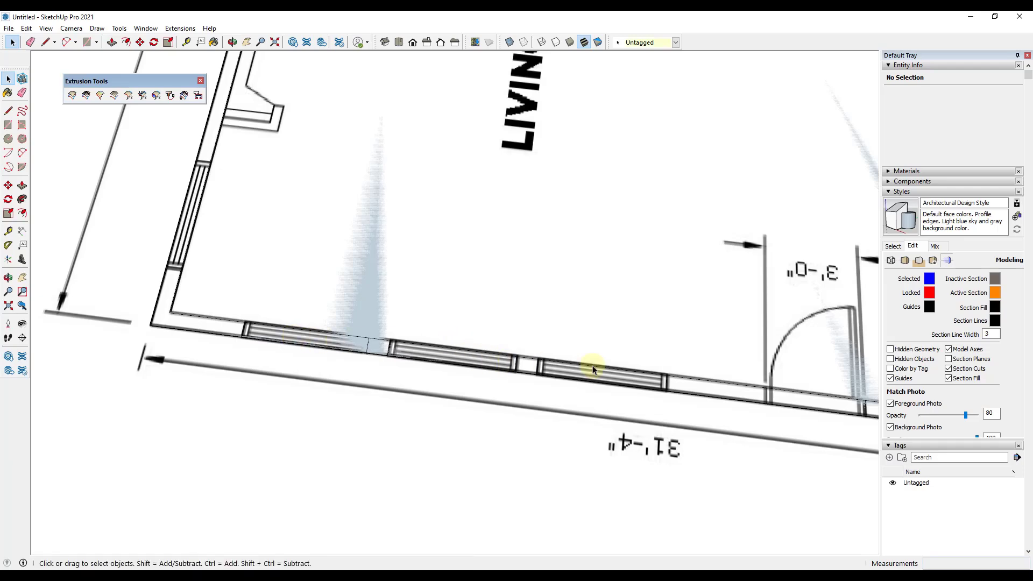
{"action": "left_click", "coordinate": [583, 377]}
{"action": "left_click", "coordinate": [347, 345]}
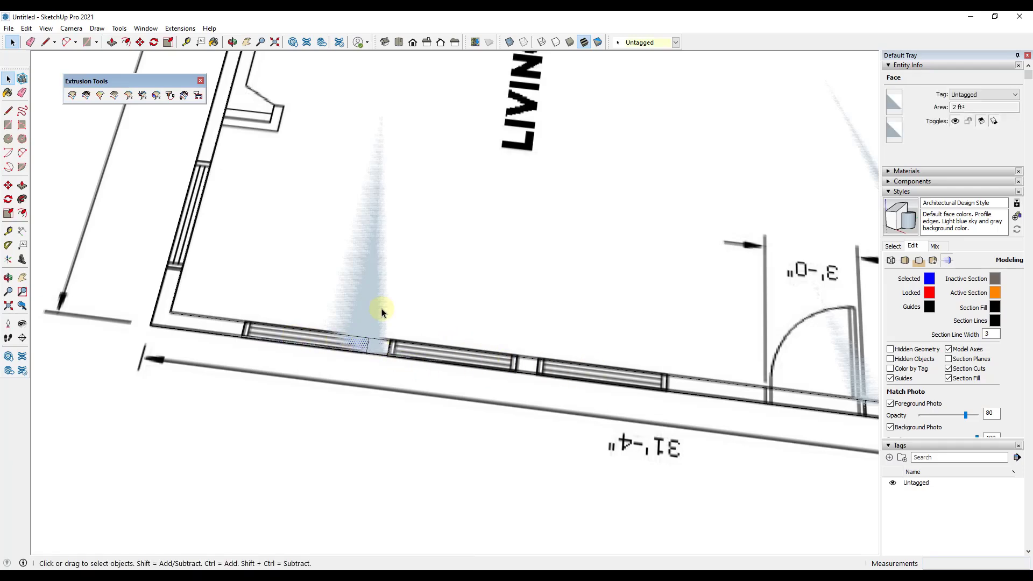
{"action": "key", "text": "l"}
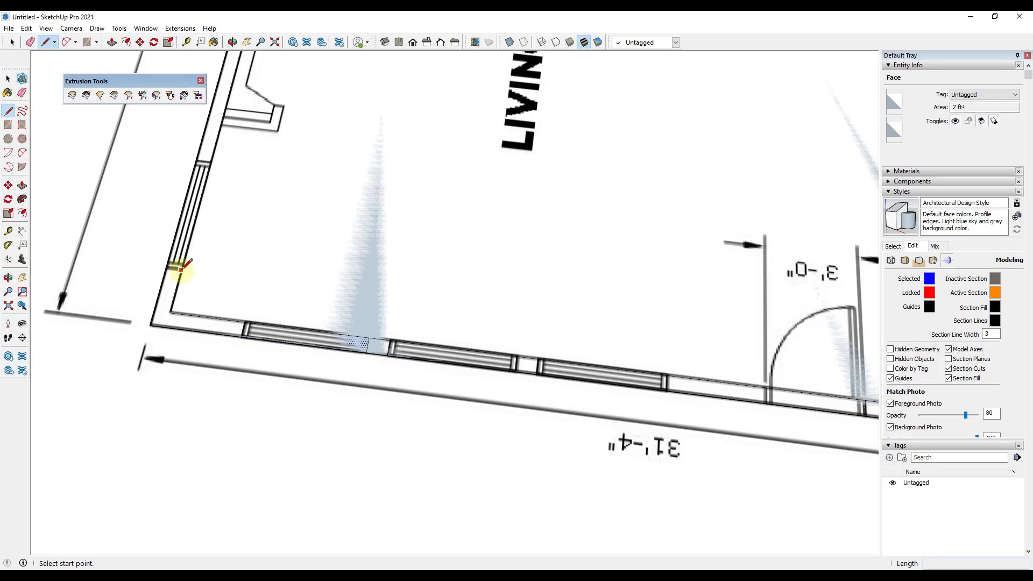
{"action": "left_click", "coordinate": [173, 267]}
{"action": "left_click", "coordinate": [167, 267]}
{"action": "left_click", "coordinate": [181, 271]}
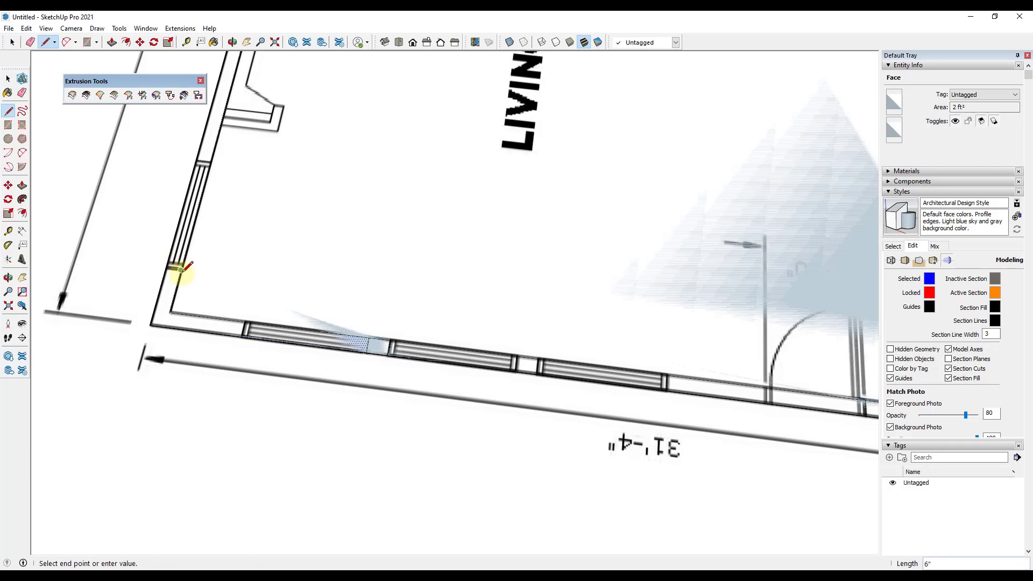
{"action": "left_click", "coordinate": [209, 162]}
{"action": "left_click", "coordinate": [209, 163]}
{"action": "left_click", "coordinate": [197, 161]}
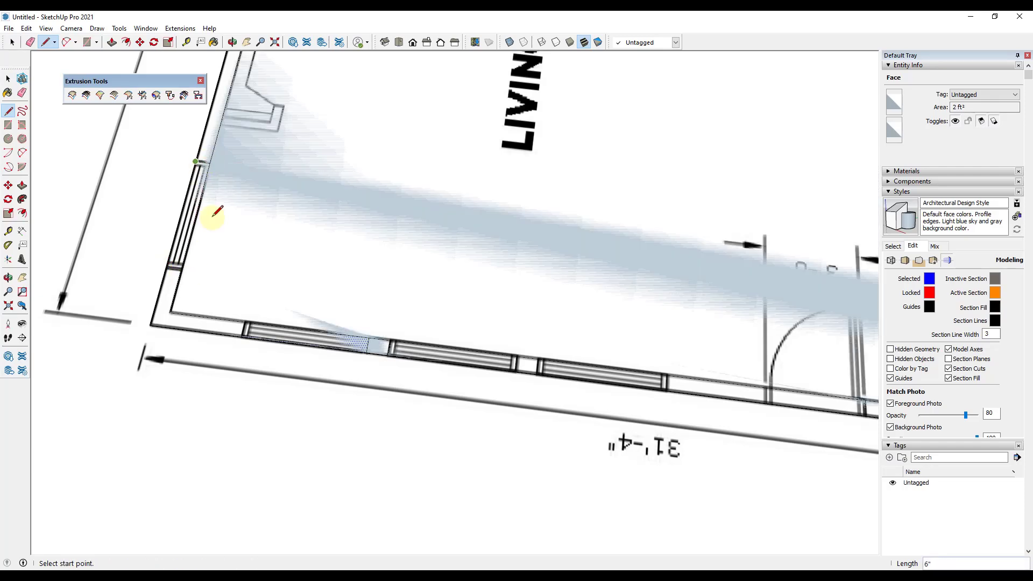
Copy this side wall's window opening along the inner wall edge onto the window beyond the fireplace
{"action": "scroll", "coordinate": [219, 299], "scroll_direction": "down", "scroll_amount": 3}
{"action": "middle_click_drag", "start_coordinate": [183, 378], "coordinate": [143, 253]}
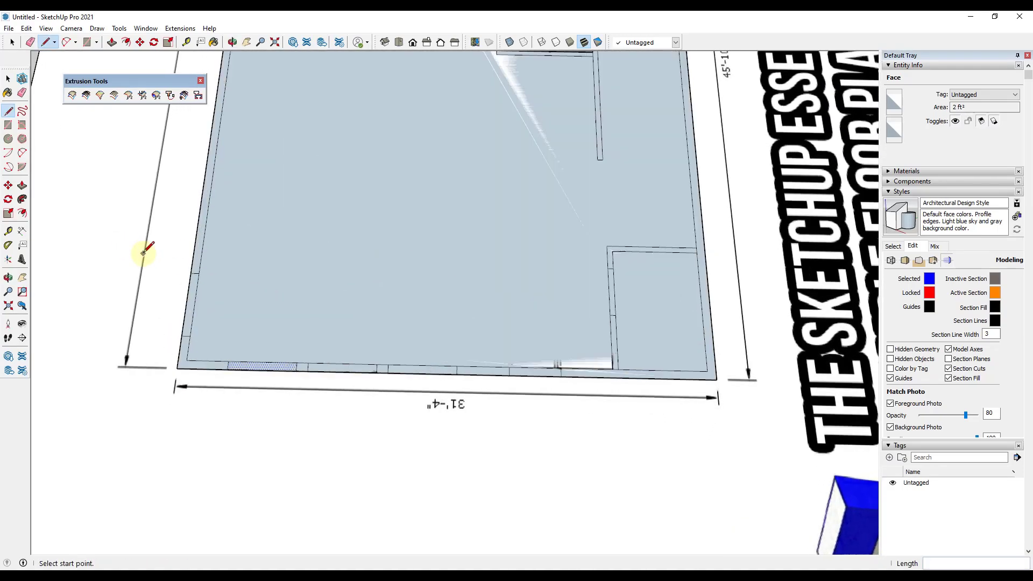
{"action": "key", "text": "space"}
{"action": "scroll", "coordinate": [208, 253], "scroll_direction": "up", "scroll_amount": 2}
{"action": "left_click", "coordinate": [198, 350]}
{"action": "key", "text": "m"}
{"action": "left_click", "coordinate": [198, 380]}
{"action": "scroll", "coordinate": [228, 134], "scroll_direction": "up", "scroll_amount": 3}
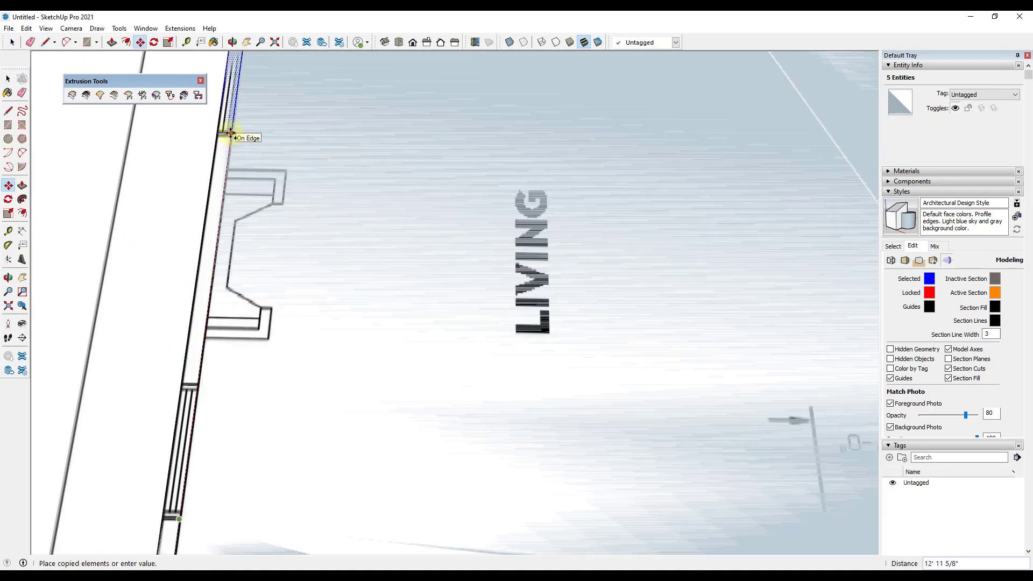
{"action": "scroll", "coordinate": [263, 377], "scroll_direction": "down", "scroll_amount": 5}
{"action": "key", "text": "space"}
{"action": "key", "text": "Delete"}
{"action": "scroll", "coordinate": [431, 231], "scroll_direction": "up", "scroll_amount": 6}
Draw 4" jamb lines for the openings in the interior wall separating the dining area from the bath and storage rooms
{"action": "key", "text": "l"}
{"action": "left_click", "coordinate": [383, 344]}
{"action": "left_click", "coordinate": [374, 345]}
{"action": "left_click", "coordinate": [388, 248]}
{"action": "left_click", "coordinate": [375, 245]}
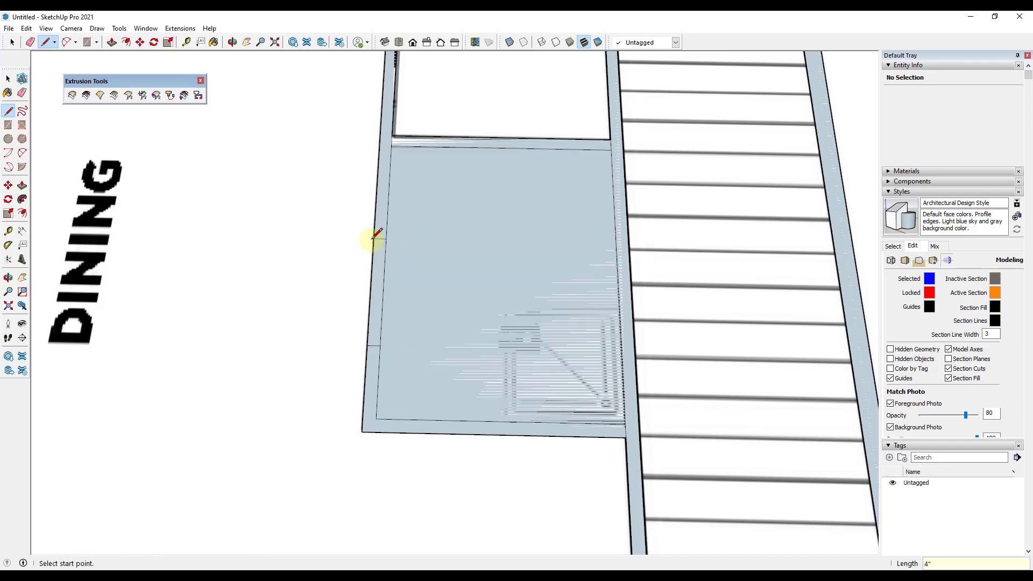
{"action": "scroll", "coordinate": [374, 237], "scroll_direction": "down", "scroll_amount": 4}
{"action": "left_click", "coordinate": [407, 258]}
{"action": "left_click", "coordinate": [407, 145]}
{"action": "key", "text": "space"}
{"action": "scroll", "coordinate": [506, 202], "scroll_direction": "down", "scroll_amount": 5}
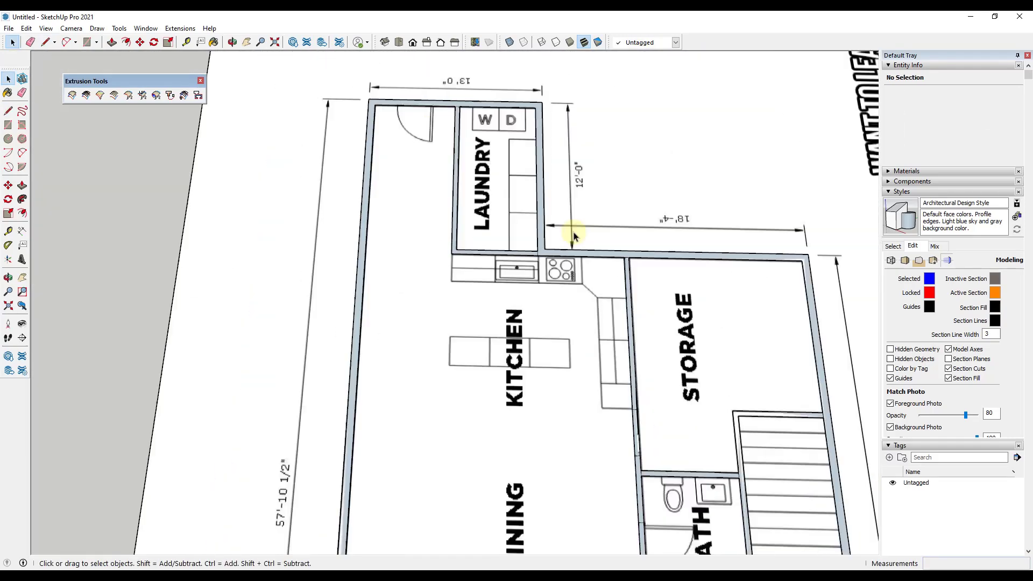
Draw a jamb line across the interior laundry wall at its door opening
{"action": "scroll", "coordinate": [436, 151], "scroll_direction": "up", "scroll_amount": 4}
{"action": "key", "text": "l"}
{"action": "left_click", "coordinate": [505, 366]}
{"action": "left_click", "coordinate": [495, 365]}
{"action": "scroll", "coordinate": [498, 274], "scroll_direction": "down", "scroll_amount": 4}
Copy the traced window opening on the 57'-10 1/2" wall onto the next window toward the laundry end
{"action": "key", "text": "space"}
{"action": "scroll", "coordinate": [450, 323], "scroll_direction": "down", "scroll_amount": 5}
{"action": "double_click", "coordinate": [435, 531]}
{"action": "key", "text": "m"}
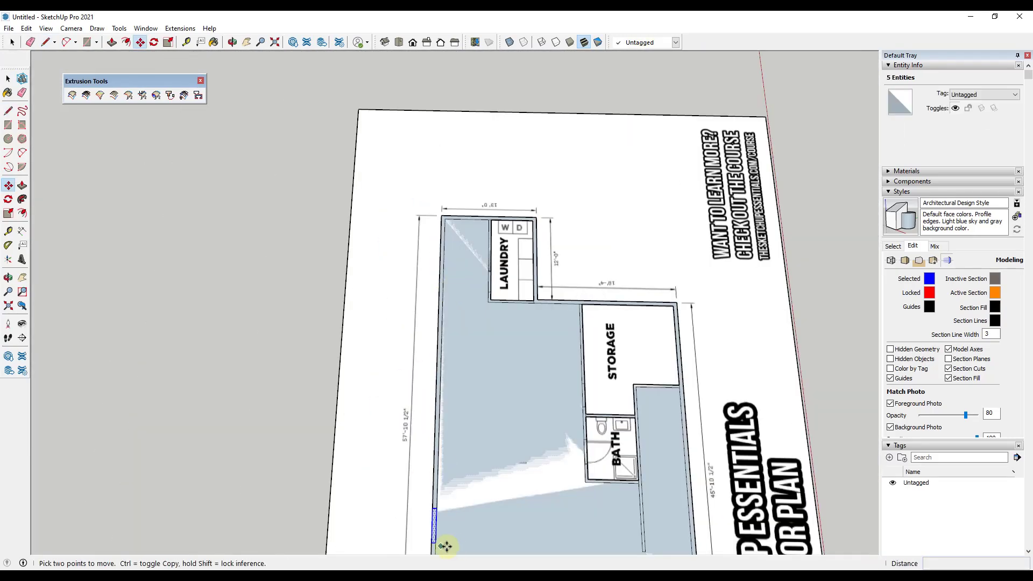
{"action": "left_click", "coordinate": [445, 547]}
{"action": "scroll", "coordinate": [441, 377], "scroll_direction": "up", "scroll_amount": 5}
{"action": "left_click", "coordinate": [436, 223]}
Draw an 18" line from the laundry wall along the 13'-0" exterior wall, and trace the door opening 3' wide
{"action": "scroll", "coordinate": [437, 224], "scroll_direction": "down", "scroll_amount": 5}
{"action": "key", "text": "l"}
{"action": "left_click", "coordinate": [512, 255]}
{"action": "type", "text": "18"}
{"action": "key", "text": "Return"}
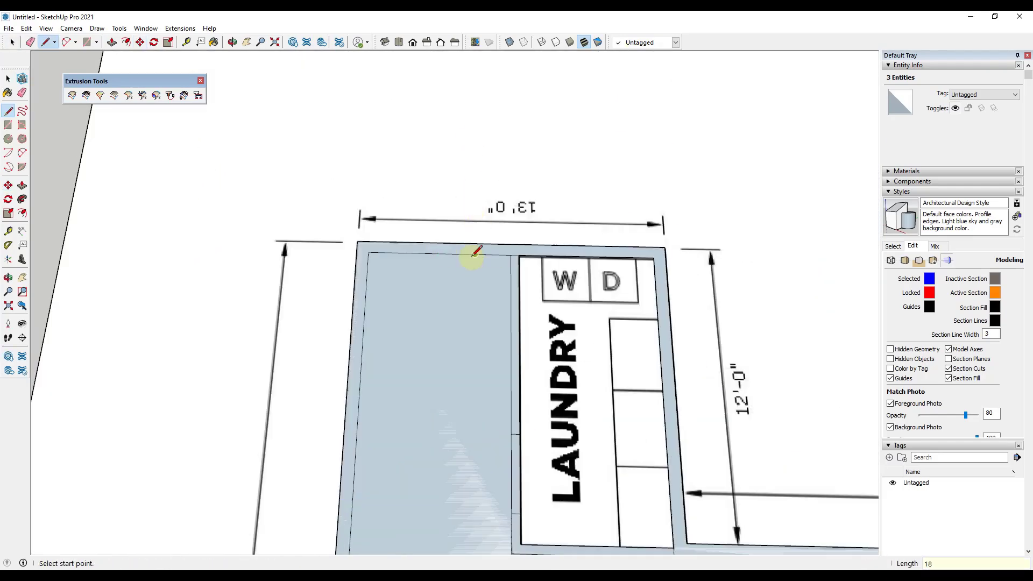
{"action": "left_click", "coordinate": [475, 244]}
{"action": "type", "text": "3'"}
{"action": "key", "text": "Return"}
Hide the floor plan image beneath the traced walls
{"action": "key", "text": "space"}
{"action": "scroll", "coordinate": [438, 238], "scroll_direction": "down", "scroll_amount": 9}
{"action": "middle_click_drag", "start_coordinate": [569, 337], "coordinate": [345, 269]}
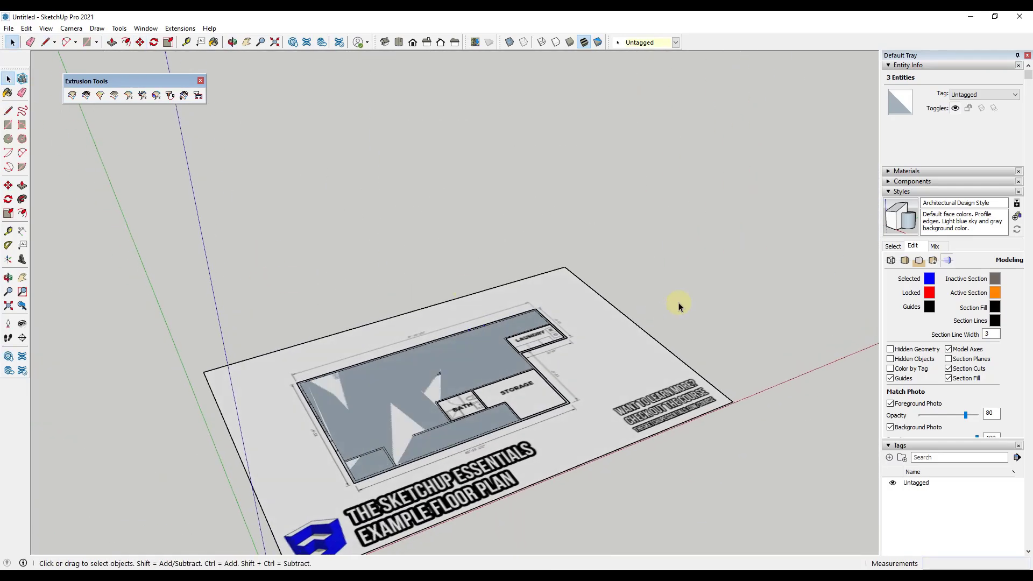
{"action": "middle_click_drag", "start_coordinate": [678, 305], "coordinate": [517, 322]}
{"action": "scroll", "coordinate": [516, 323], "scroll_direction": "down", "scroll_amount": 2}
{"action": "right_click", "coordinate": [583, 387]}
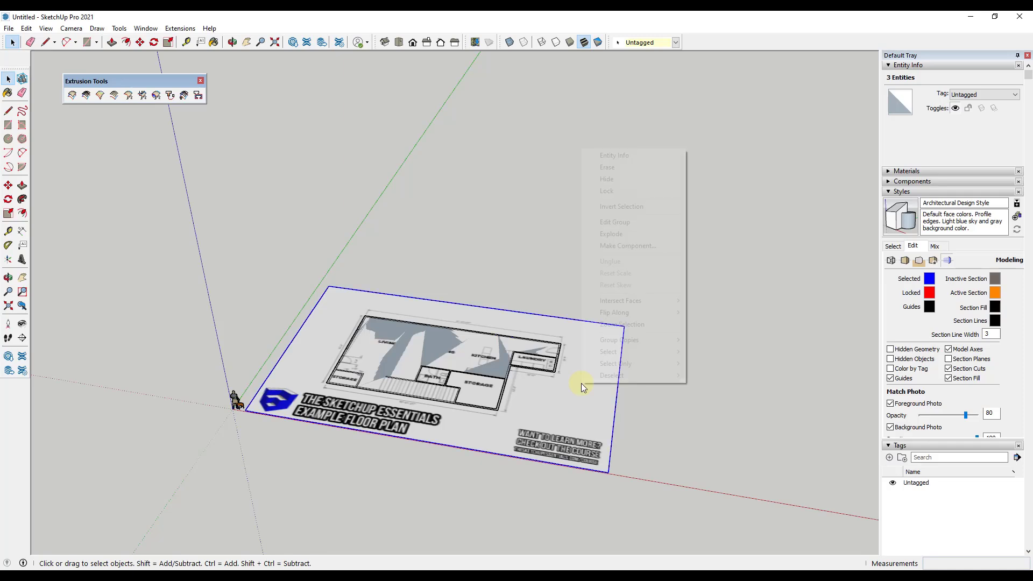
{"action": "left_click", "coordinate": [611, 178]}
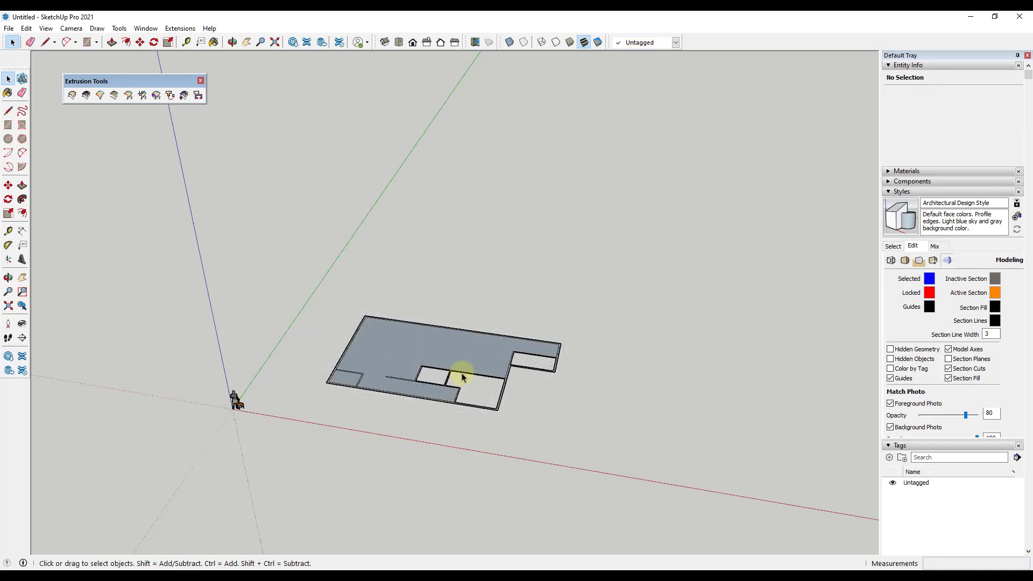
Delete the large interior floor face and the small corner room's floor face, leaving only the wall faces
{"action": "left_click", "coordinate": [400, 351]}
{"action": "key", "text": "Delete"}
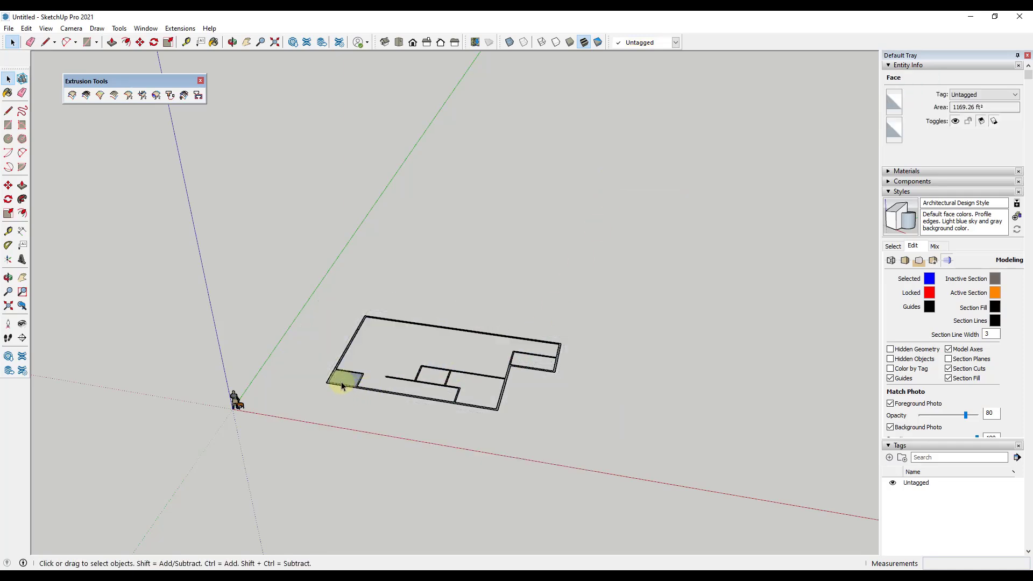
{"action": "scroll", "coordinate": [396, 429], "scroll_direction": "up", "scroll_amount": 5}
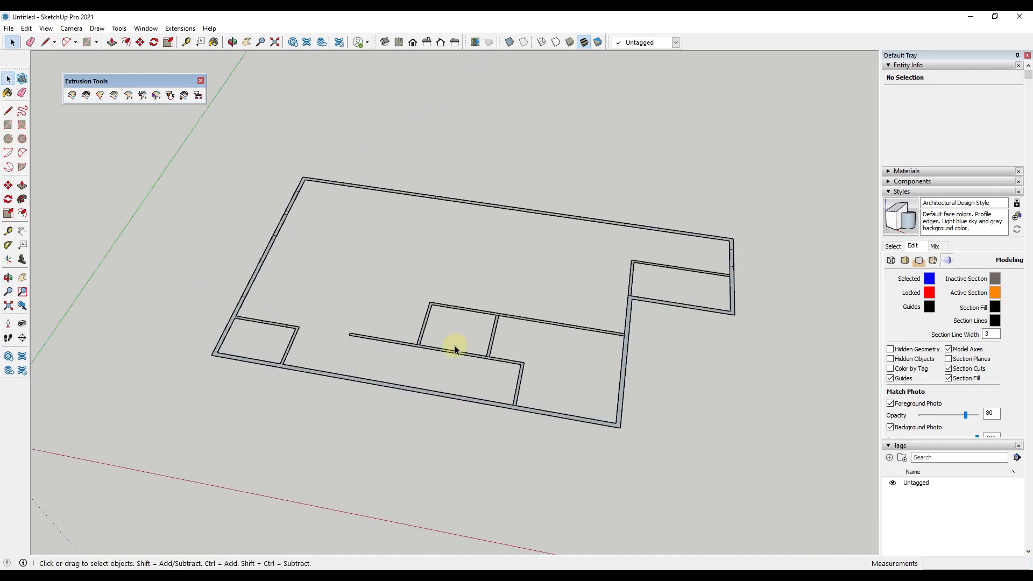
Select the exterior wall faces and edges around the storage and laundry rooms, including the back door opening and corner section
{"action": "middle_click_drag", "start_coordinate": [455, 347], "coordinate": [395, 310]}
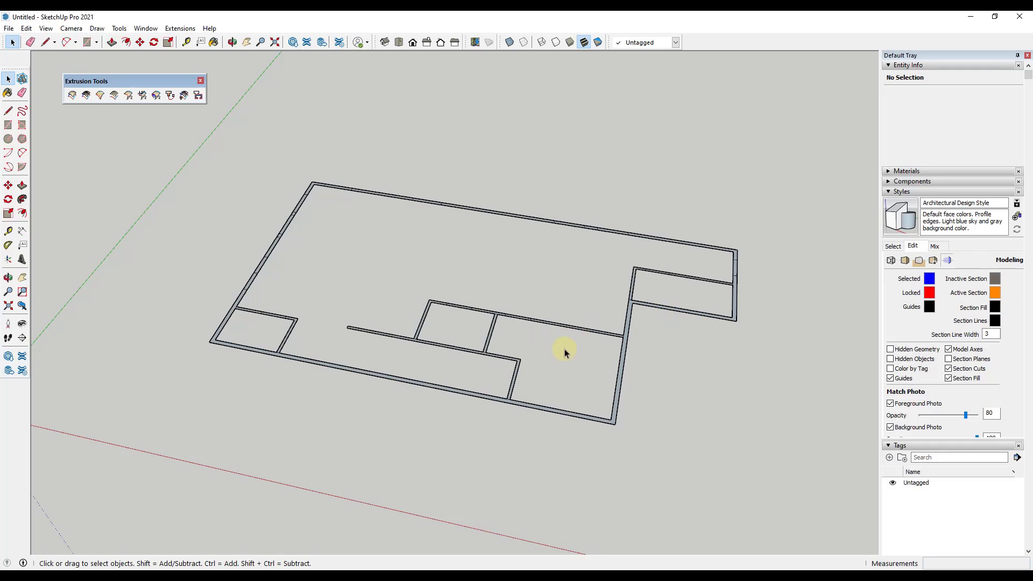
{"action": "scroll", "coordinate": [543, 358], "scroll_direction": "up", "scroll_amount": 8}
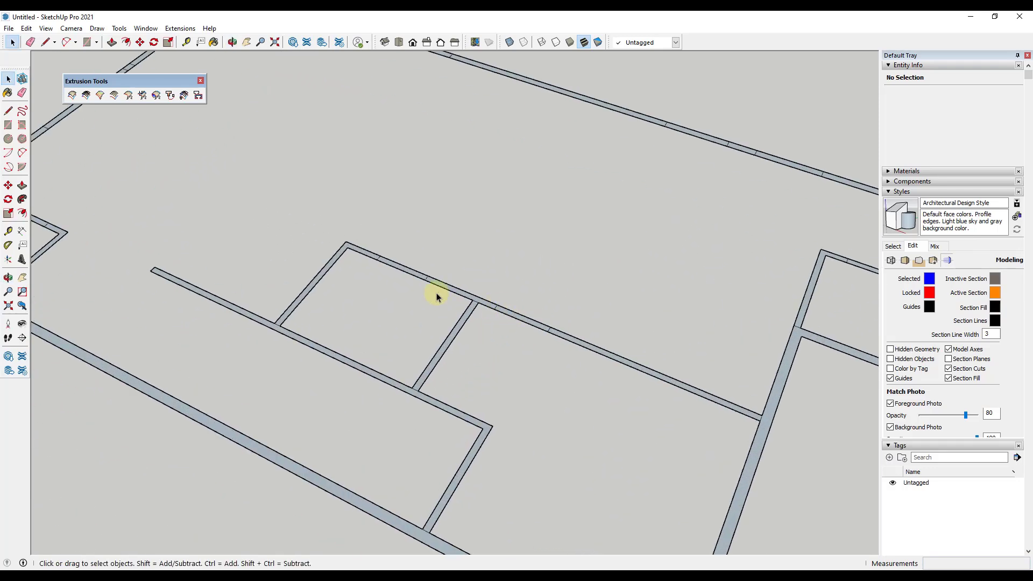
{"action": "scroll", "coordinate": [499, 318], "scroll_direction": "down", "scroll_amount": 4}
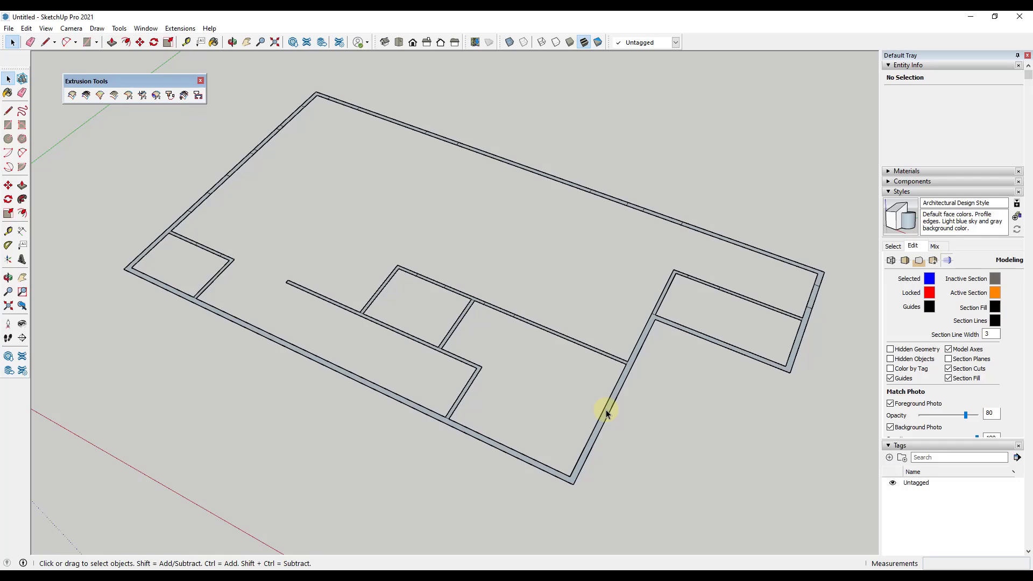
{"action": "double_click", "coordinate": [606, 409]}
{"action": "scroll", "coordinate": [606, 409], "scroll_direction": "up", "scroll_amount": 3}
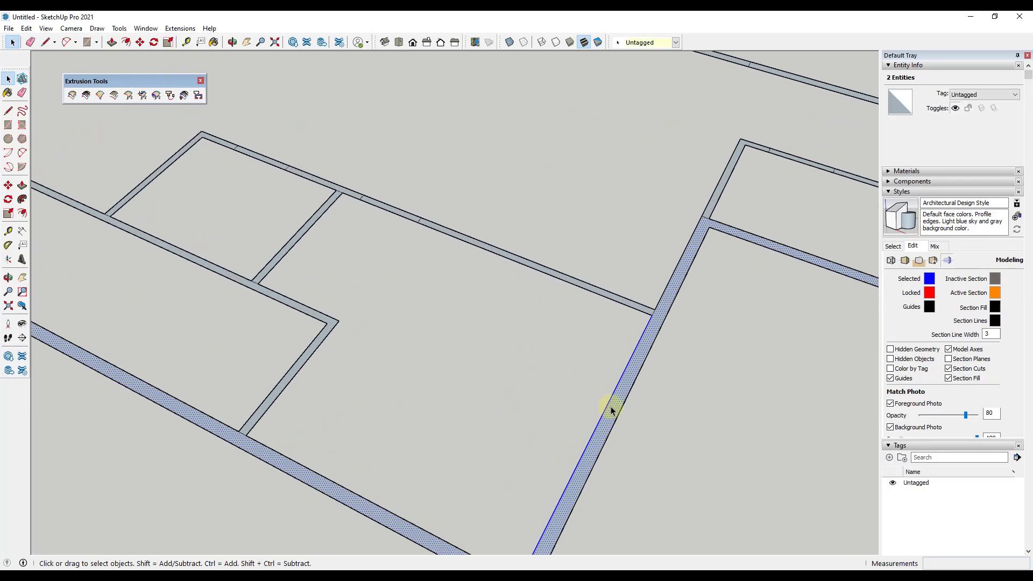
{"action": "triple_click", "coordinate": [614, 407]}
{"action": "double_click", "coordinate": [615, 407]}
{"action": "scroll", "coordinate": [608, 407], "scroll_direction": "down", "scroll_amount": 5}
{"action": "scroll", "coordinate": [758, 328], "scroll_direction": "up", "scroll_amount": 5}
{"action": "double_click", "coordinate": [761, 335], "text": "shift"}
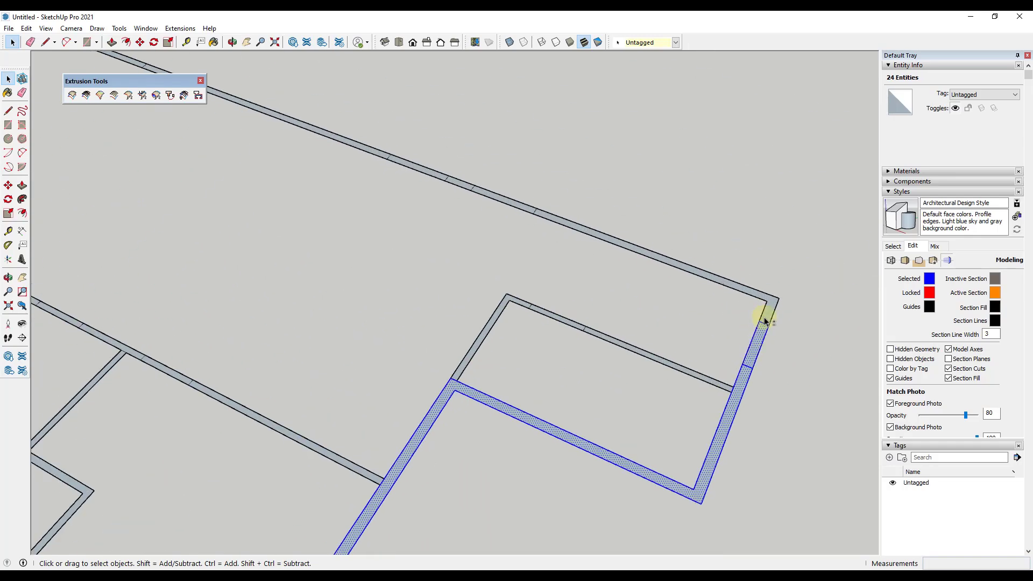
{"action": "left_click", "coordinate": [770, 308], "text": "shift"}
{"action": "double_click", "coordinate": [697, 274], "text": "shift"}
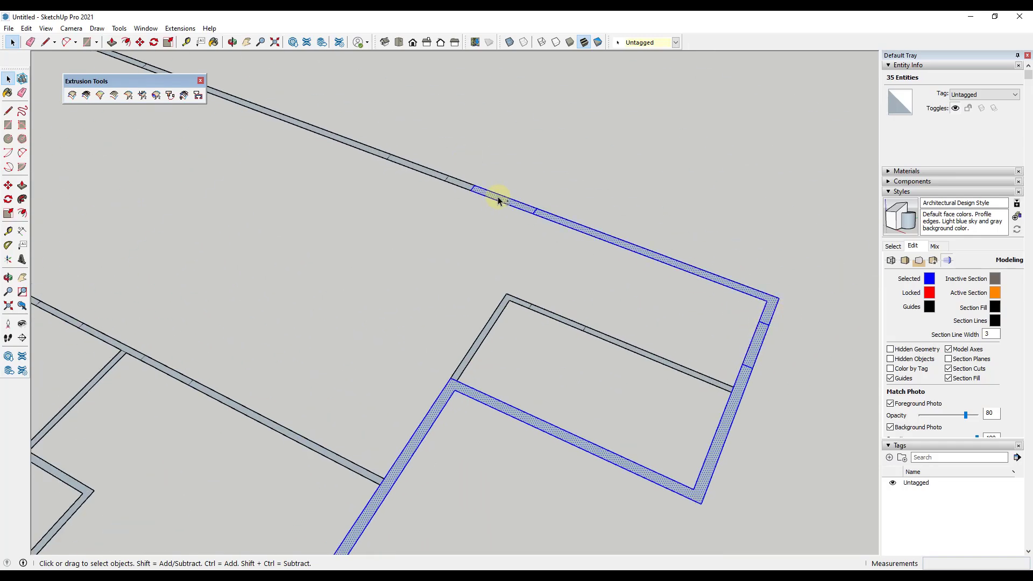
Add the window openings and wall sections along the 57'-10 1/2" exterior wall to the selection
{"action": "double_click", "coordinate": [460, 186], "text": "shift"}
{"action": "left_click", "coordinate": [456, 185], "text": "shift"}
{"action": "left_click", "coordinate": [426, 173], "text": "shift"}
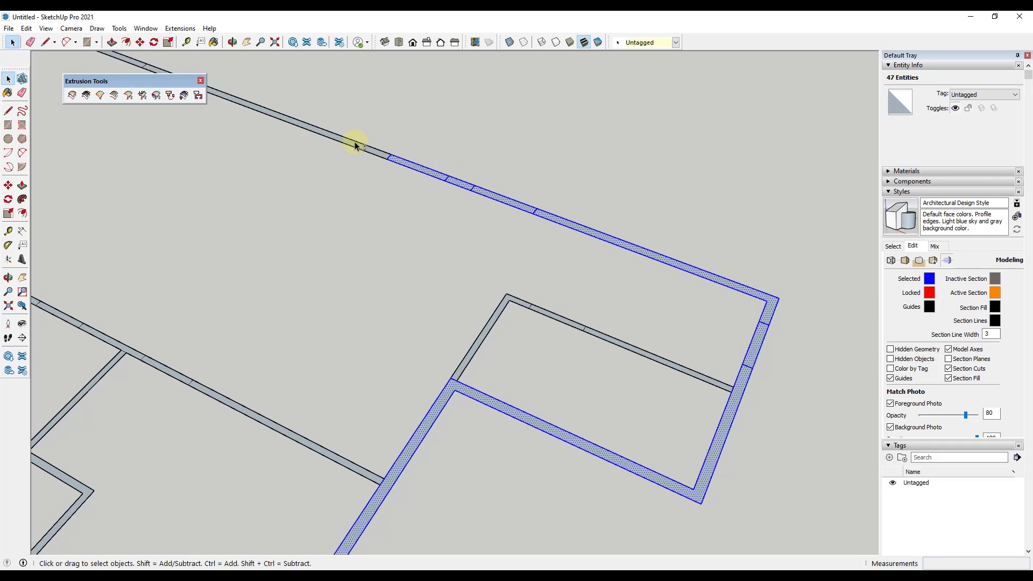
{"action": "scroll", "coordinate": [357, 144], "scroll_direction": "up", "scroll_amount": 3}
{"action": "left_click", "coordinate": [369, 153], "text": "shift"}
{"action": "scroll", "coordinate": [677, 260], "scroll_direction": "down", "scroll_amount": 2}
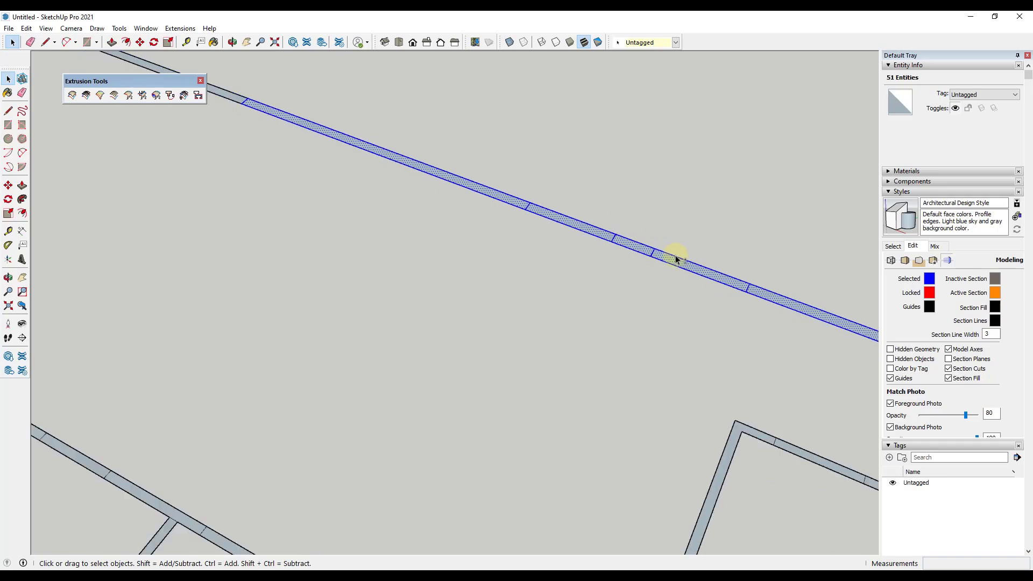
{"action": "scroll", "coordinate": [340, 122], "scroll_direction": "down", "scroll_amount": 2}
{"action": "scroll", "coordinate": [381, 166], "scroll_direction": "up", "scroll_amount": 3}
{"action": "left_click", "coordinate": [380, 167], "text": "shift"}
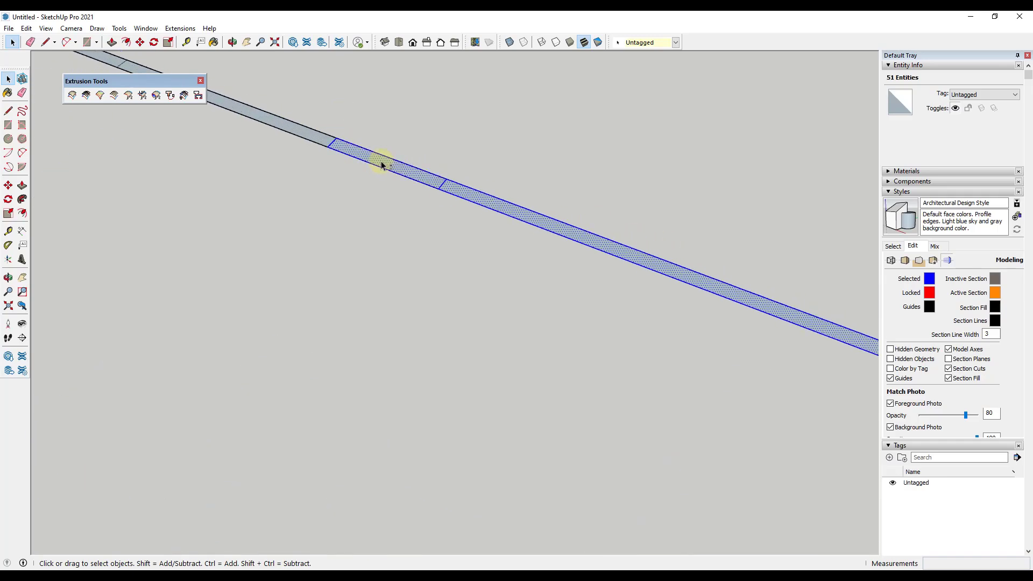
{"action": "left_click", "coordinate": [296, 132], "text": "shift"}
Add the remaining sections of the long exterior wall, the corner section and the adjoining side-wall opening to the selection
{"action": "scroll", "coordinate": [590, 233], "scroll_direction": "down", "scroll_amount": 2}
{"action": "scroll", "coordinate": [369, 147], "scroll_direction": "up", "scroll_amount": 2}
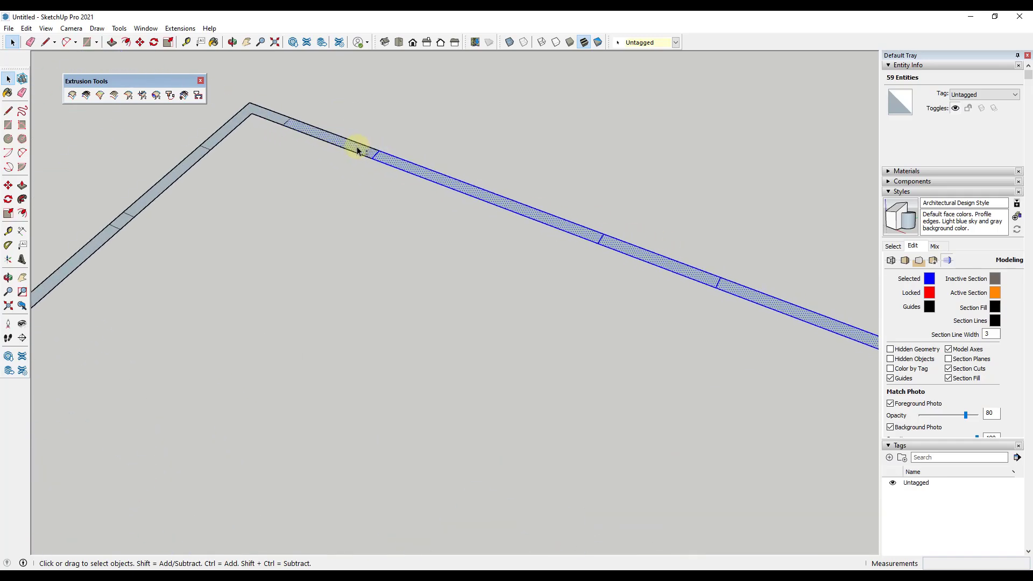
{"action": "double_click", "coordinate": [357, 148], "text": "shift"}
{"action": "double_click", "coordinate": [277, 119], "text": "shift"}
{"action": "double_click", "coordinate": [194, 162], "text": "shift"}
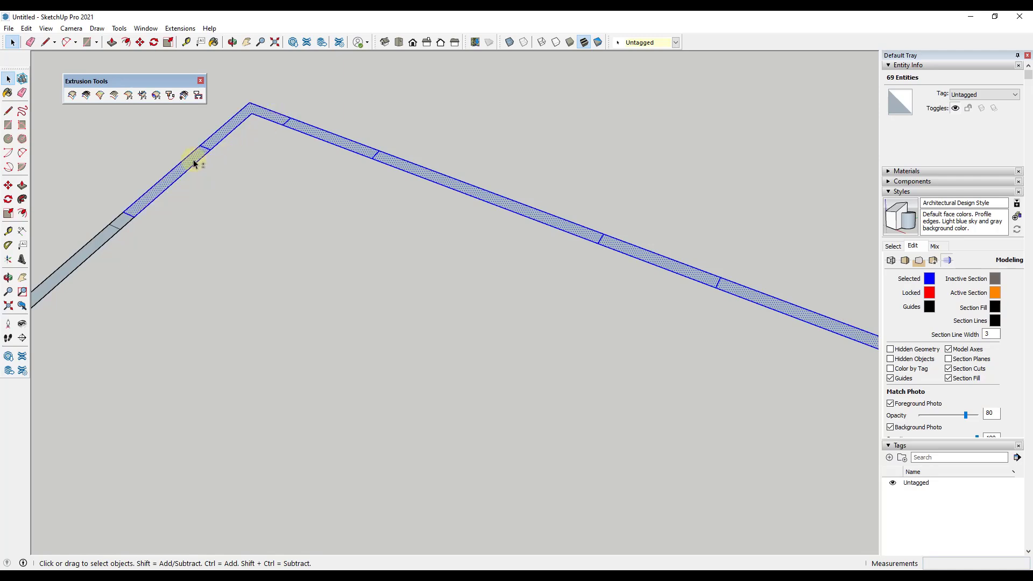
{"action": "scroll", "coordinate": [299, 116], "scroll_direction": "down", "scroll_amount": 2}
{"action": "scroll", "coordinate": [201, 166], "scroll_direction": "up", "scroll_amount": 2}
Add the remaining wall sections and openings along the side wall to the selection, and make the exterior walls a group
{"action": "left_click", "coordinate": [239, 156], "text": "shift"}
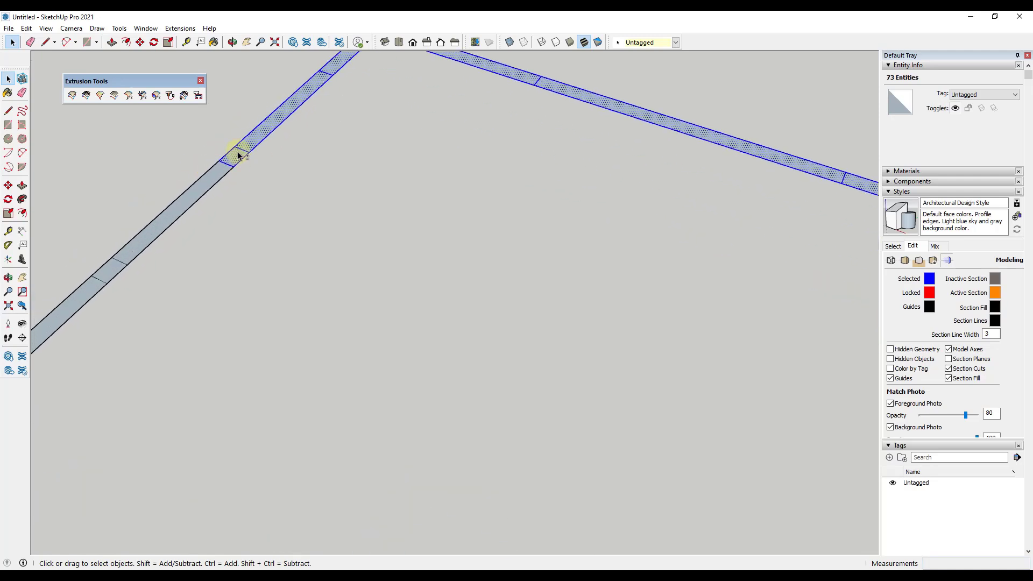
{"action": "scroll", "coordinate": [339, 132], "scroll_direction": "down", "scroll_amount": 2}
{"action": "scroll", "coordinate": [231, 196], "scroll_direction": "up", "scroll_amount": 2}
{"action": "left_click", "coordinate": [229, 194], "text": "shift"}
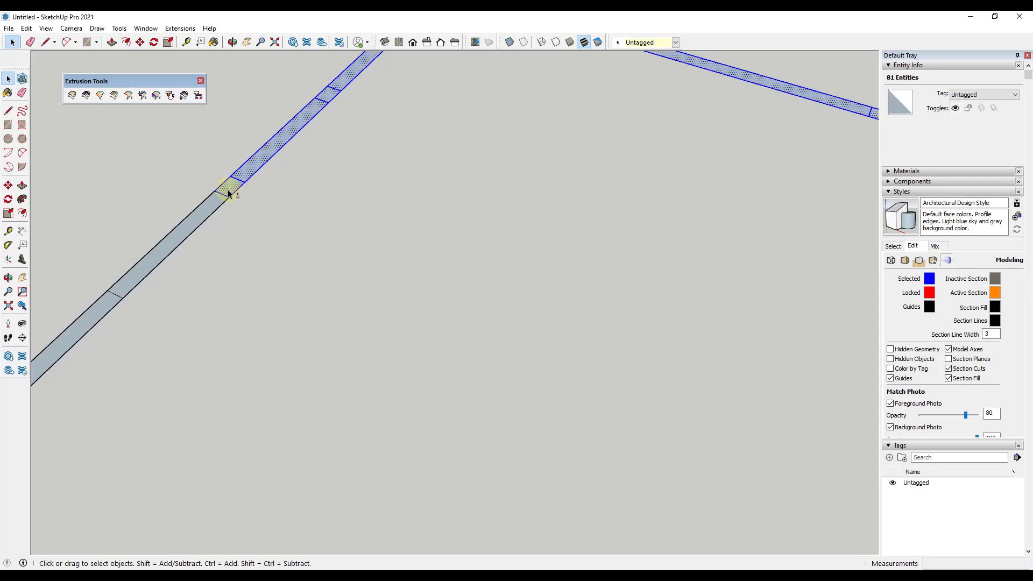
{"action": "left_click", "coordinate": [191, 226], "text": "shift"}
{"action": "scroll", "coordinate": [300, 203], "scroll_direction": "down", "scroll_amount": 2}
{"action": "scroll", "coordinate": [237, 226], "scroll_direction": "up", "scroll_amount": 2}
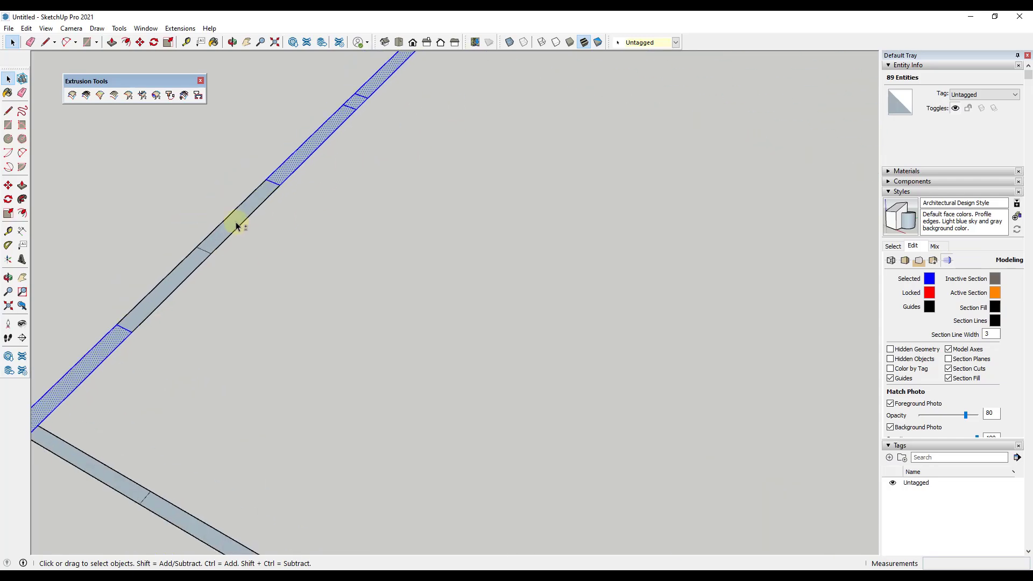
{"action": "left_click", "coordinate": [237, 226], "text": "shift"}
{"action": "left_click", "coordinate": [194, 270], "text": "shift"}
{"action": "scroll", "coordinate": [201, 256], "scroll_direction": "down", "scroll_amount": 3}
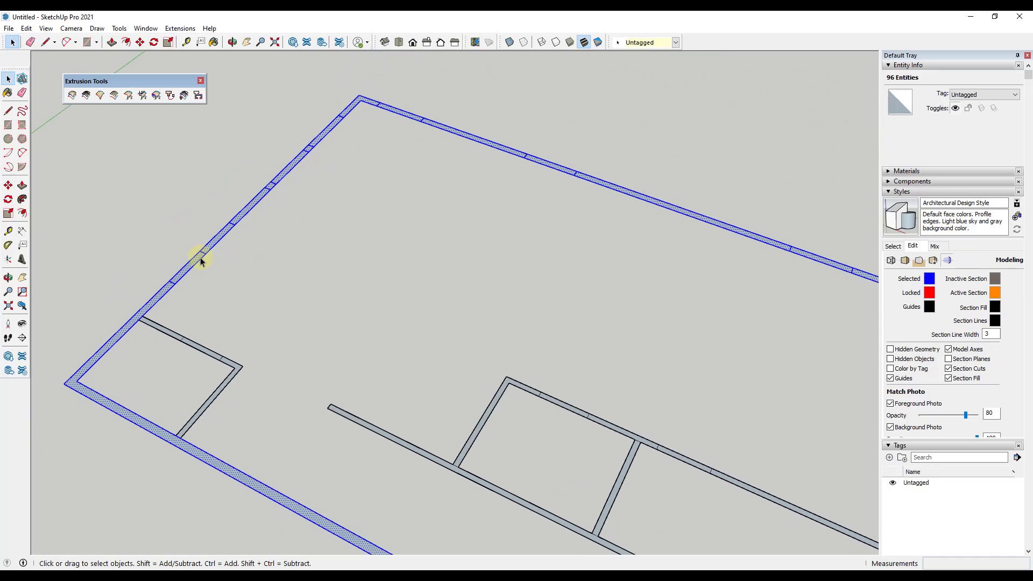
{"action": "right_click", "coordinate": [200, 261]}
{"action": "left_click", "coordinate": [252, 352]}
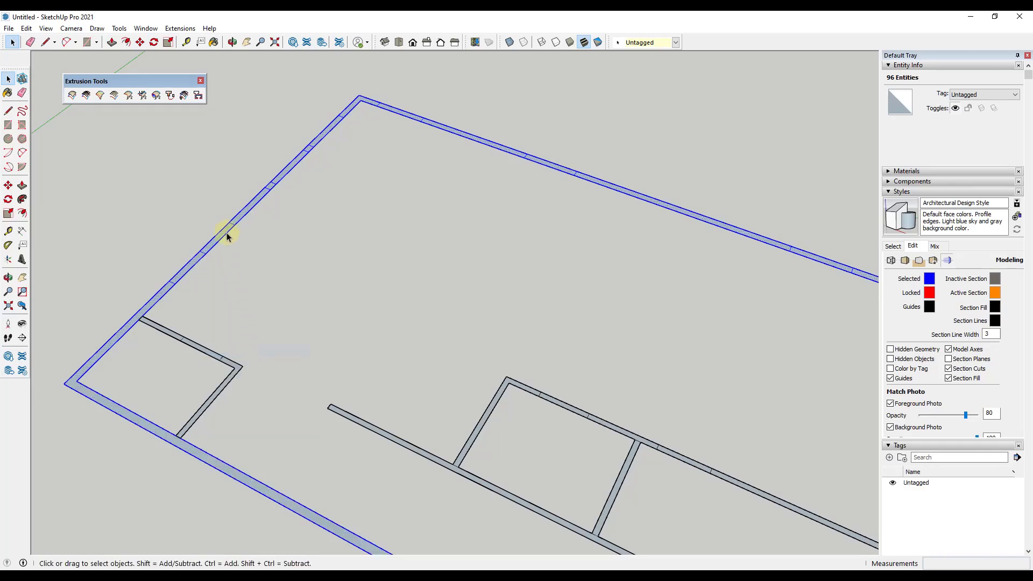
Select all the interior wall geometry in top view and make it a separate group
{"action": "scroll", "coordinate": [227, 237], "scroll_direction": "down", "scroll_amount": 2}
{"action": "scroll", "coordinate": [226, 301], "scroll_direction": "up", "scroll_amount": 2}
{"action": "middle_click_drag", "start_coordinate": [228, 307], "coordinate": [399, 308]}
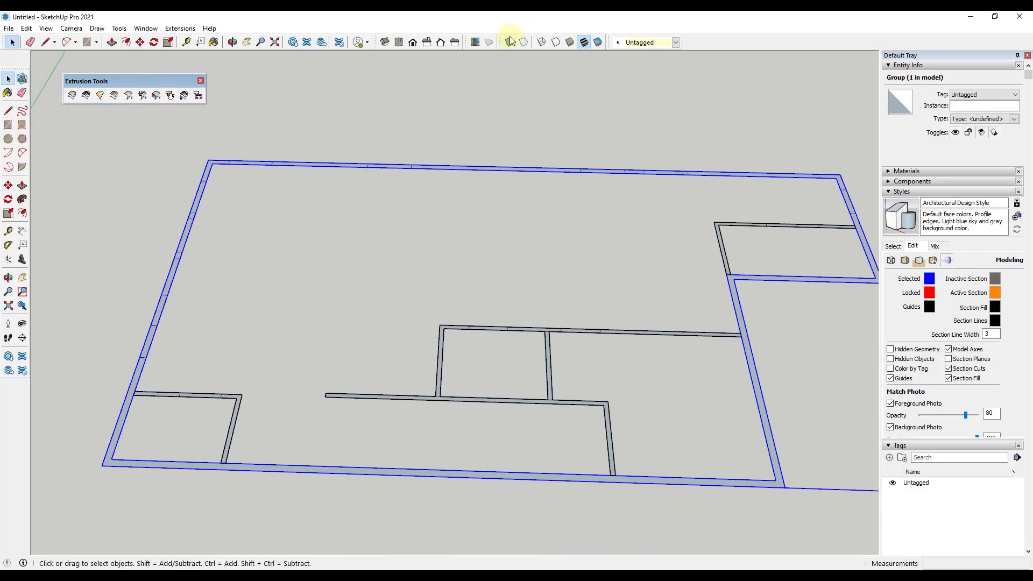
{"action": "left_click", "coordinate": [399, 42]}
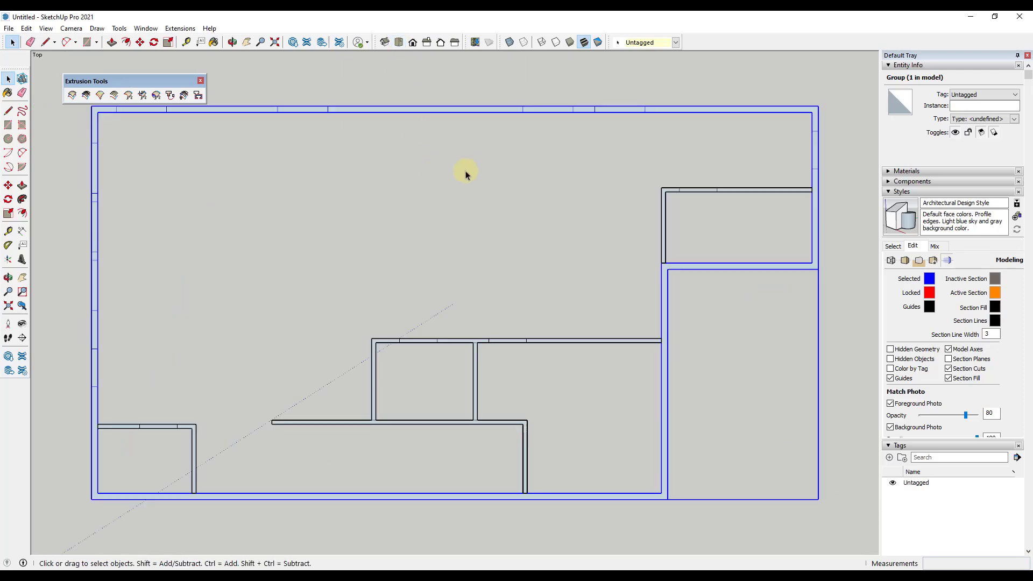
{"action": "scroll", "coordinate": [466, 174], "scroll_direction": "down", "scroll_amount": 2}
{"action": "left_click_drag", "start_coordinate": [530, 153], "coordinate": [791, 257]}
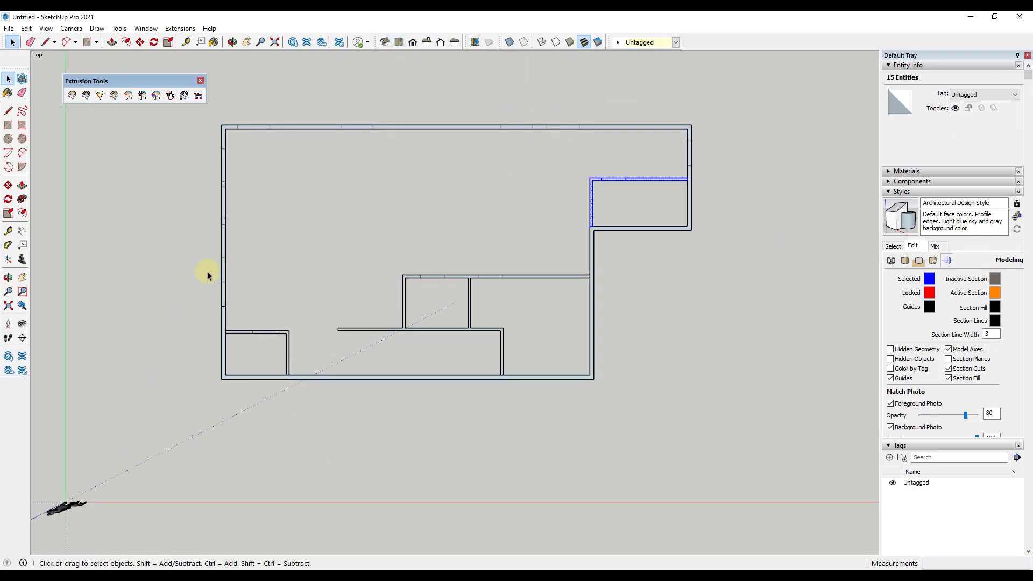
{"action": "left_click_drag", "start_coordinate": [220, 219], "coordinate": [646, 411], "text": "shift"}
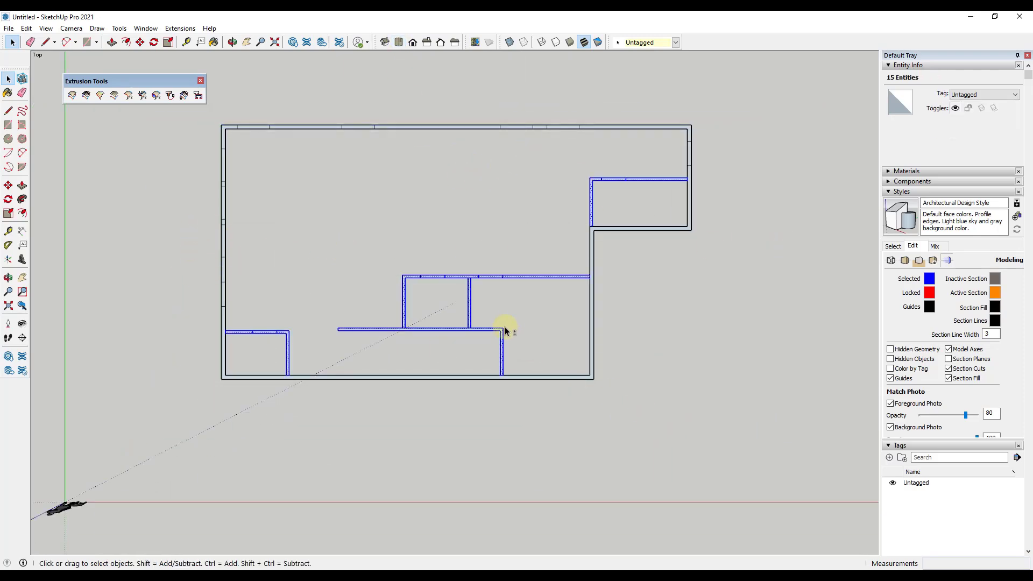
{"action": "right_click", "coordinate": [596, 205]}
{"action": "left_click", "coordinate": [652, 293]}
Open the exterior wall group for editing
{"action": "key", "text": "o"}
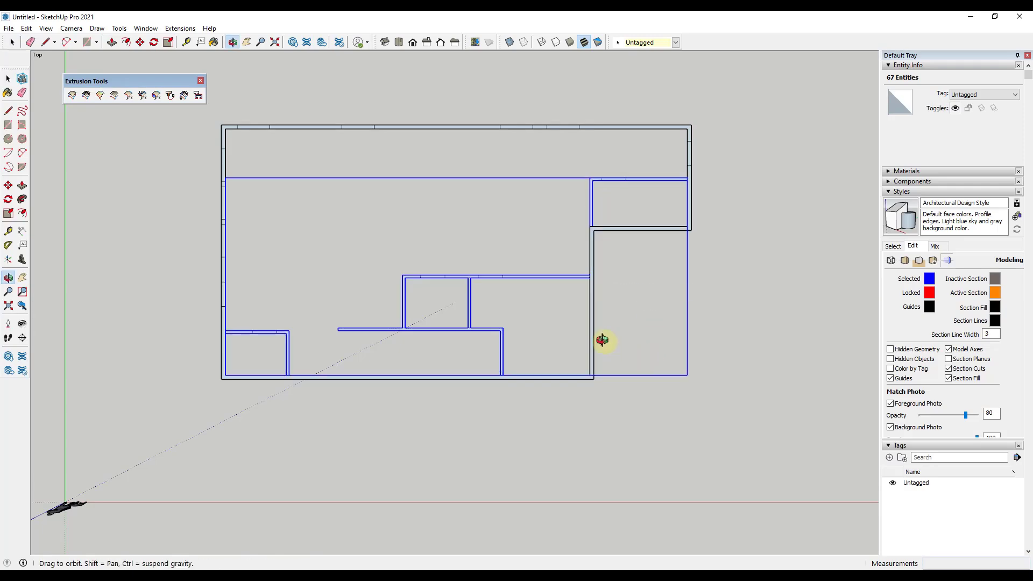
{"action": "left_click_drag", "start_coordinate": [603, 340], "coordinate": [429, 88]}
{"action": "key", "text": "space"}
{"action": "scroll", "coordinate": [570, 366], "scroll_direction": "up", "scroll_amount": 3}
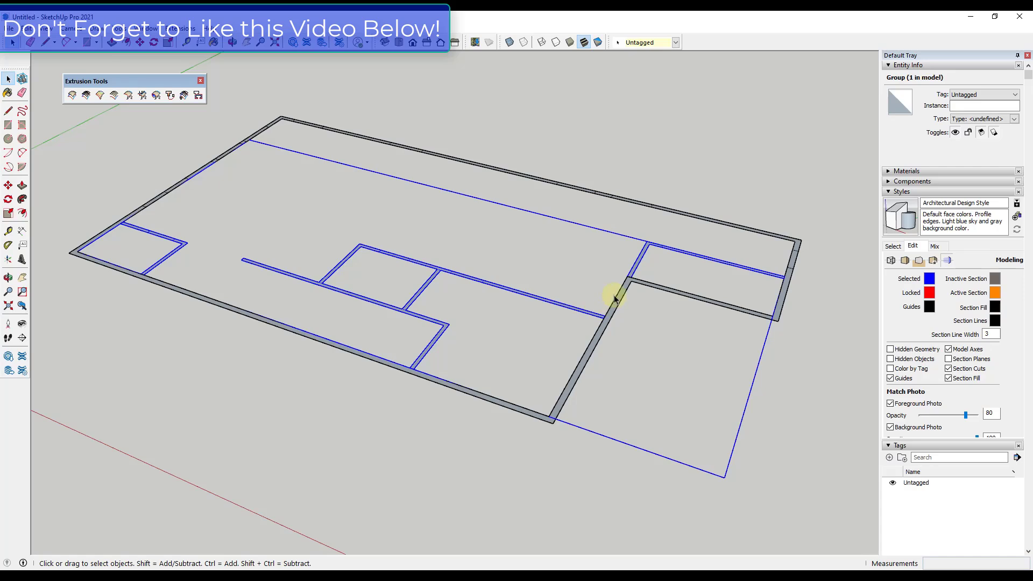
{"action": "left_click", "coordinate": [781, 301]}
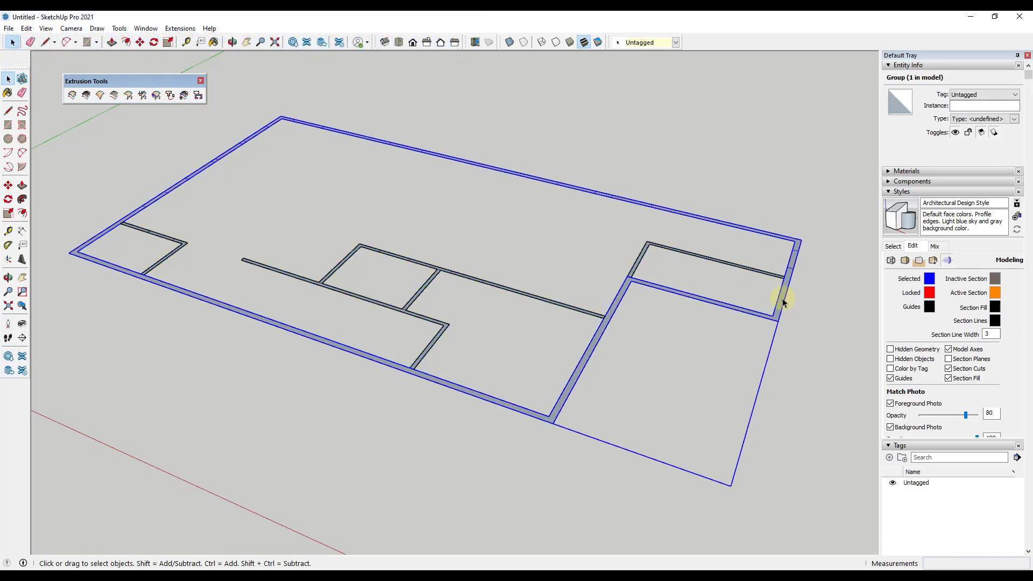
{"action": "double_click", "coordinate": [783, 301]}
{"action": "key", "text": "p"}
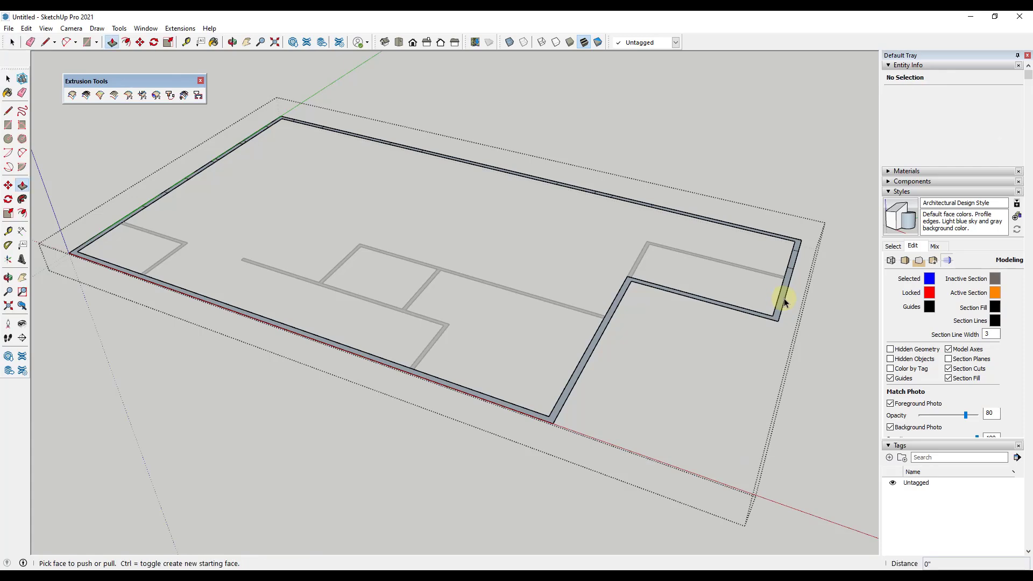
{"action": "left_click", "coordinate": [783, 298]}
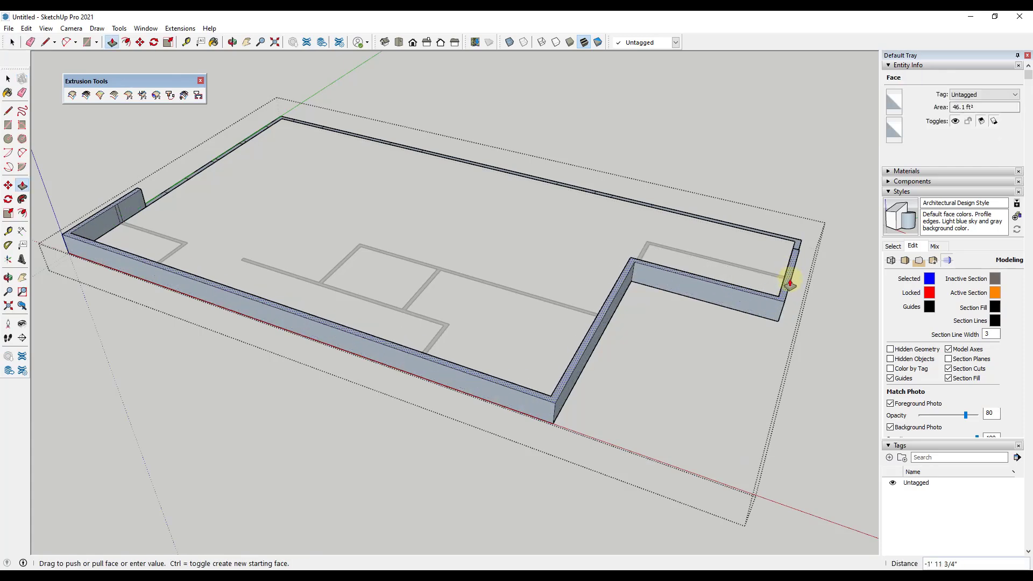
{"action": "key", "text": "space"}
Select all connected exterior wall geometry inside the group and reverse its faces
{"action": "triple_click", "coordinate": [784, 289]}
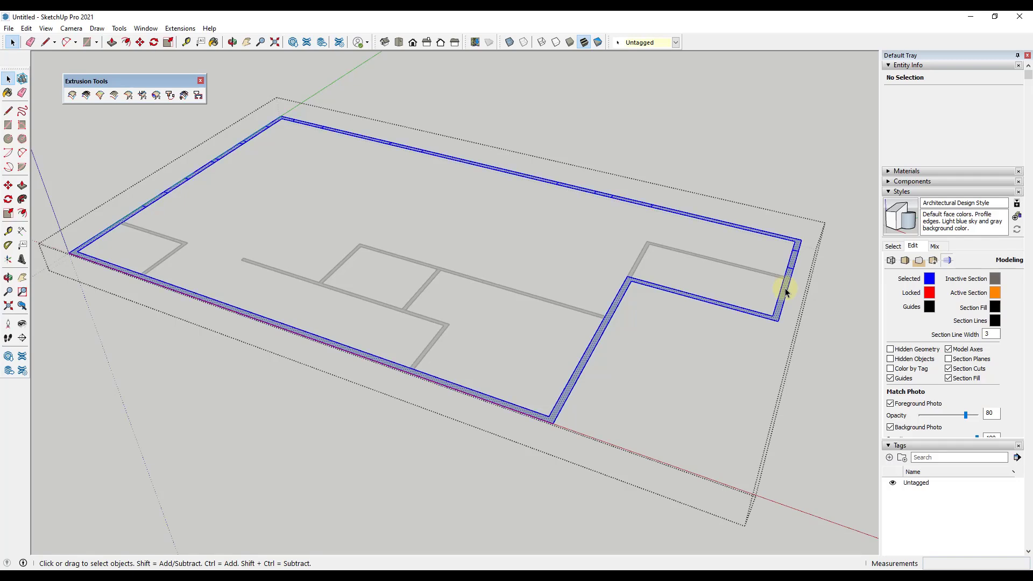
{"action": "right_click", "coordinate": [785, 290]}
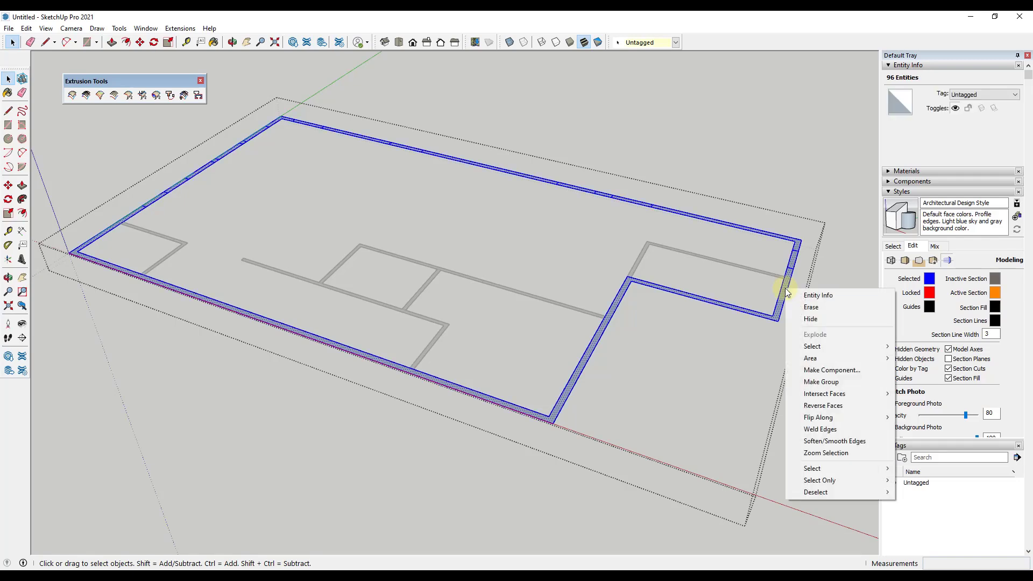
{"action": "left_click", "coordinate": [824, 406]}
{"action": "left_click", "coordinate": [752, 279]}
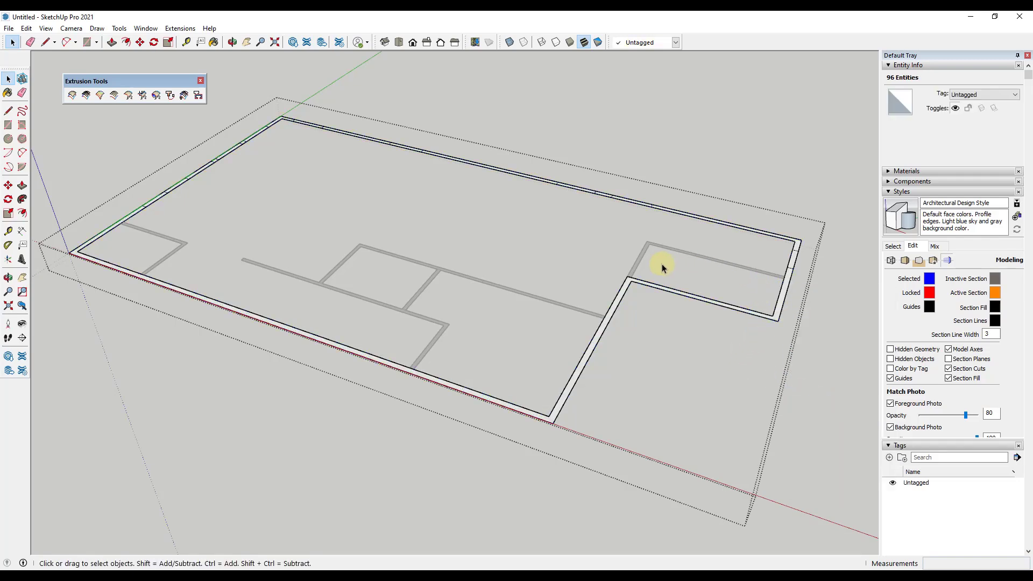
Push/Pull the continuous L-shaped exterior wall face up to a height of 11'
{"action": "scroll", "coordinate": [660, 265], "scroll_direction": "up", "scroll_amount": 3}
{"action": "scroll", "coordinate": [622, 295], "scroll_direction": "down", "scroll_amount": 3}
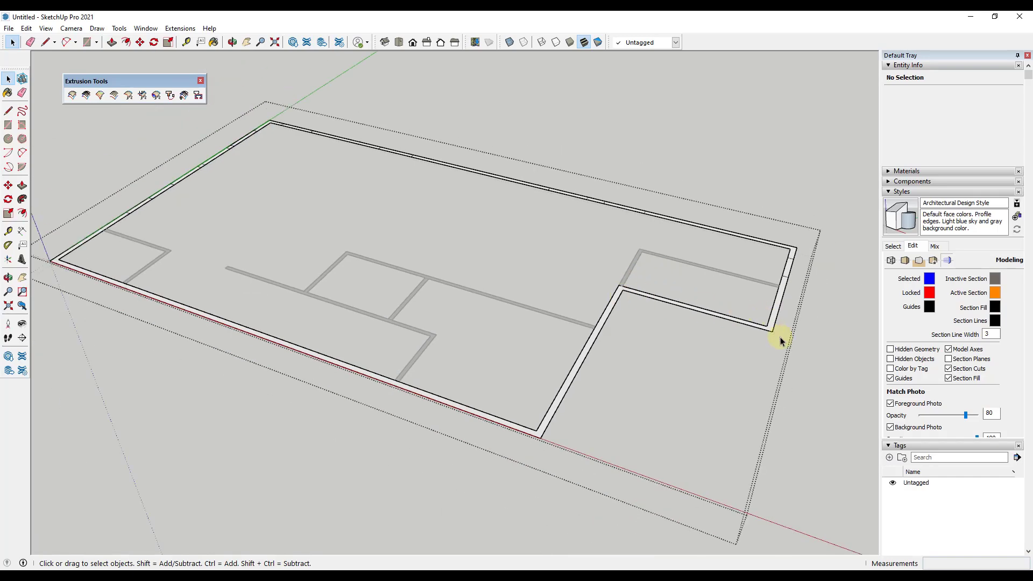
{"action": "key", "text": "p"}
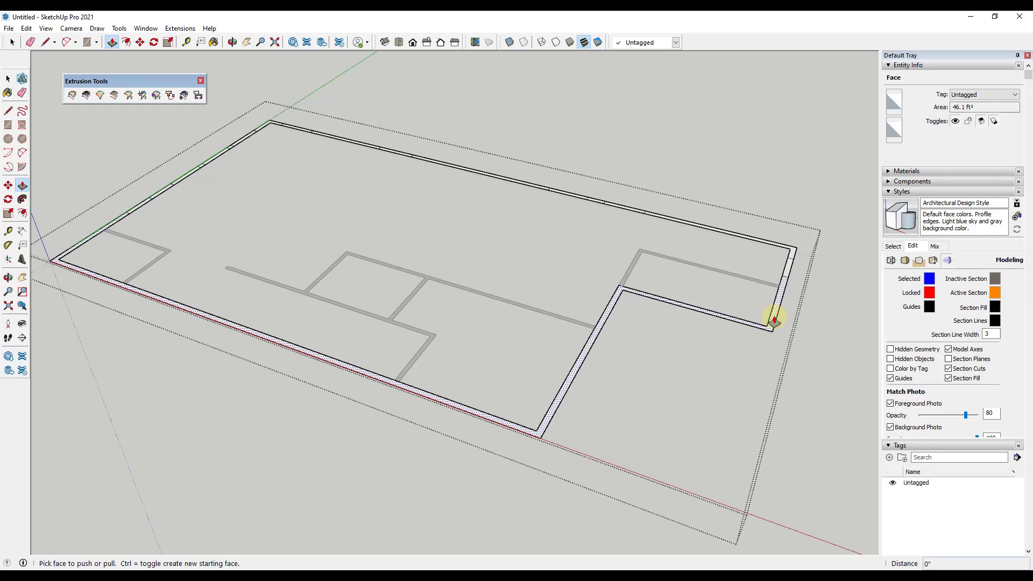
{"action": "left_click", "coordinate": [774, 321]}
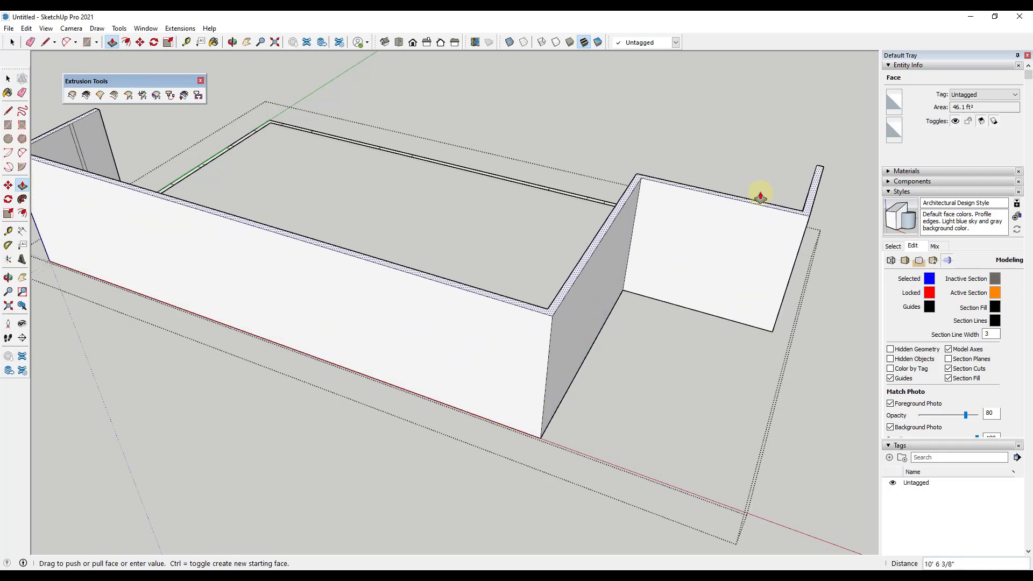
{"action": "left_click", "coordinate": [761, 197]}
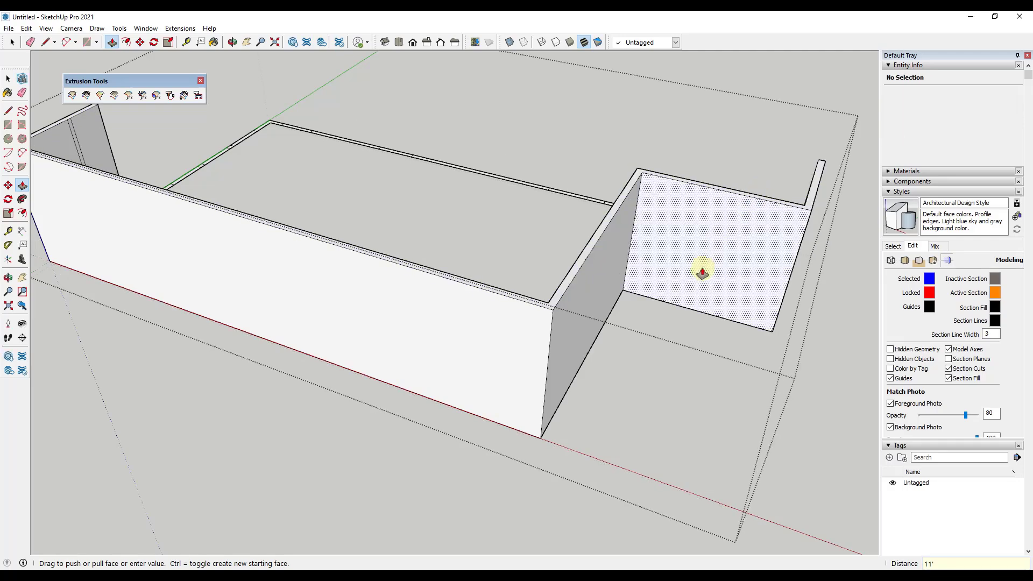
Raise the first separate wall section between the openings on the short side wall to the same 11' height
{"action": "scroll", "coordinate": [667, 268], "scroll_direction": "down", "scroll_amount": 3}
{"action": "middle_click_drag", "start_coordinate": [667, 268], "coordinate": [242, 180]}
{"action": "scroll", "coordinate": [307, 184], "scroll_direction": "down", "scroll_amount": 2}
{"action": "middle_click_drag", "start_coordinate": [514, 253], "coordinate": [227, 318]}
{"action": "scroll", "coordinate": [570, 241], "scroll_direction": "up", "scroll_amount": 4}
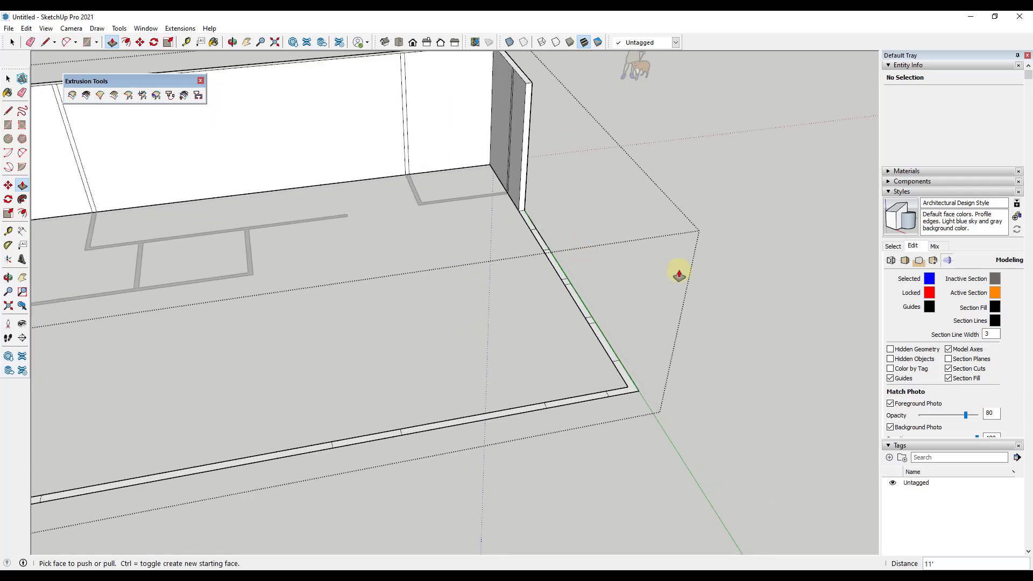
{"action": "scroll", "coordinate": [545, 245], "scroll_direction": "up", "scroll_amount": 1}
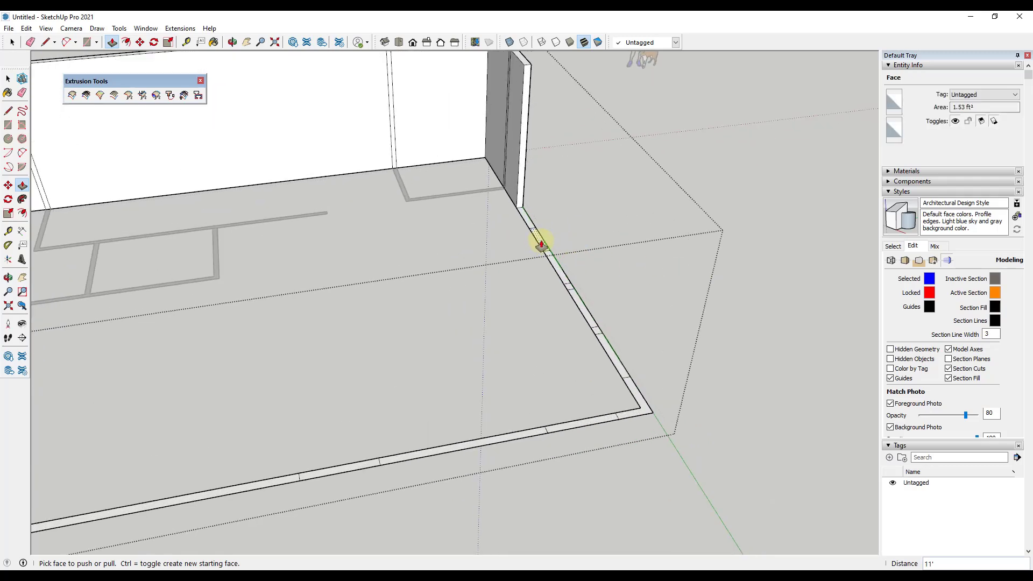
{"action": "double_click", "coordinate": [542, 245]}
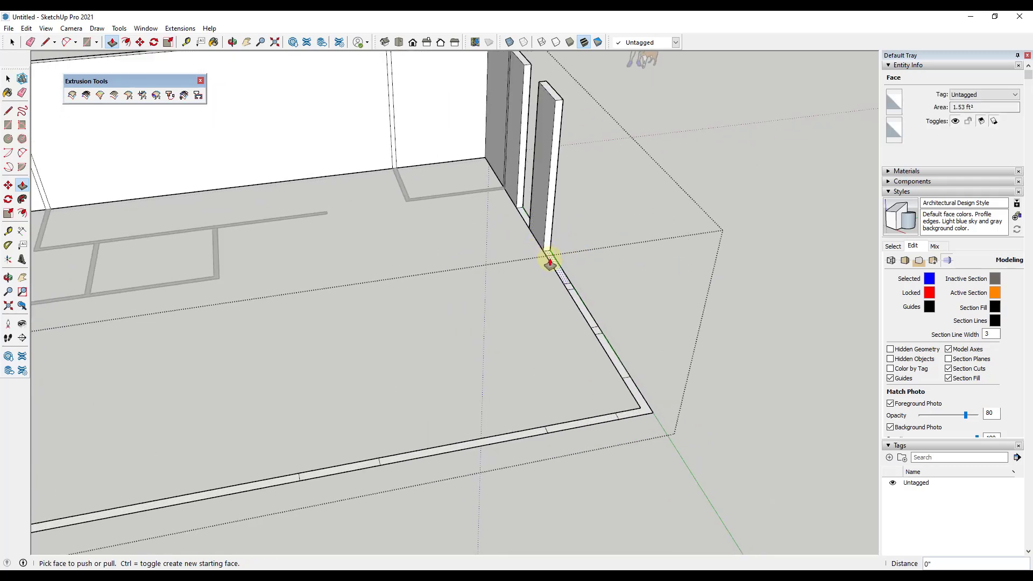
Raise the two narrow wall sections between the side-wall windows and the L-shaped corner section to the 11' wall height
{"action": "middle_click_drag", "start_coordinate": [512, 247], "coordinate": [550, 293]}
{"action": "scroll", "coordinate": [538, 285], "scroll_direction": "down", "scroll_amount": 3}
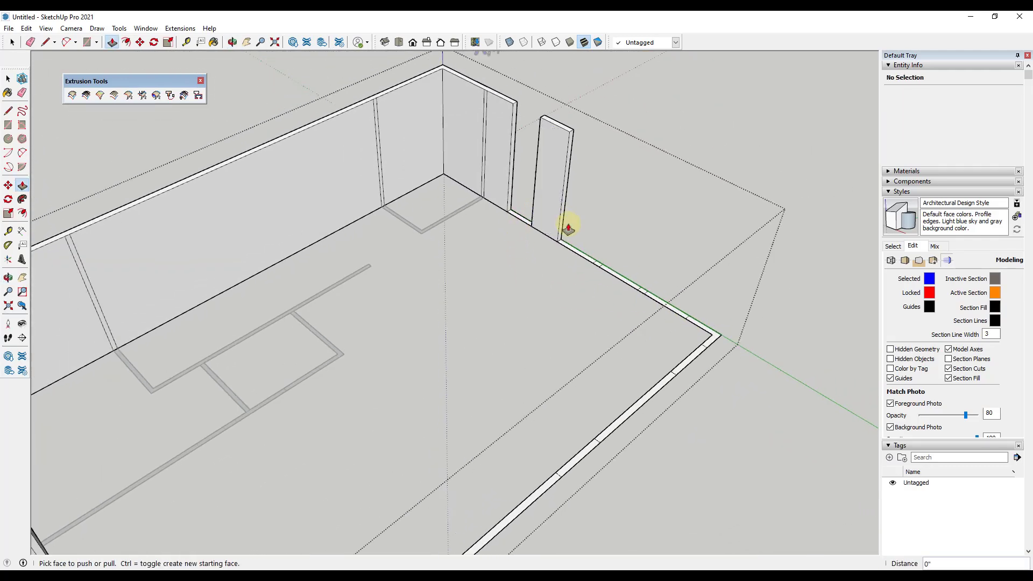
{"action": "scroll", "coordinate": [581, 236], "scroll_direction": "up", "scroll_amount": 3}
{"action": "scroll", "coordinate": [597, 277], "scroll_direction": "up", "scroll_amount": 1}
{"action": "double_click", "coordinate": [602, 274]}
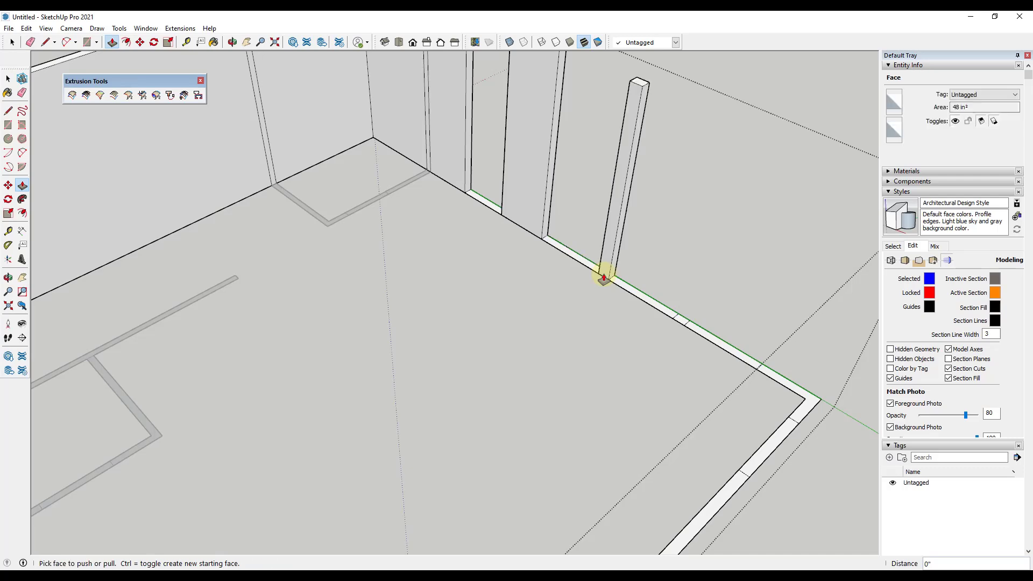
{"action": "double_click", "coordinate": [661, 311]}
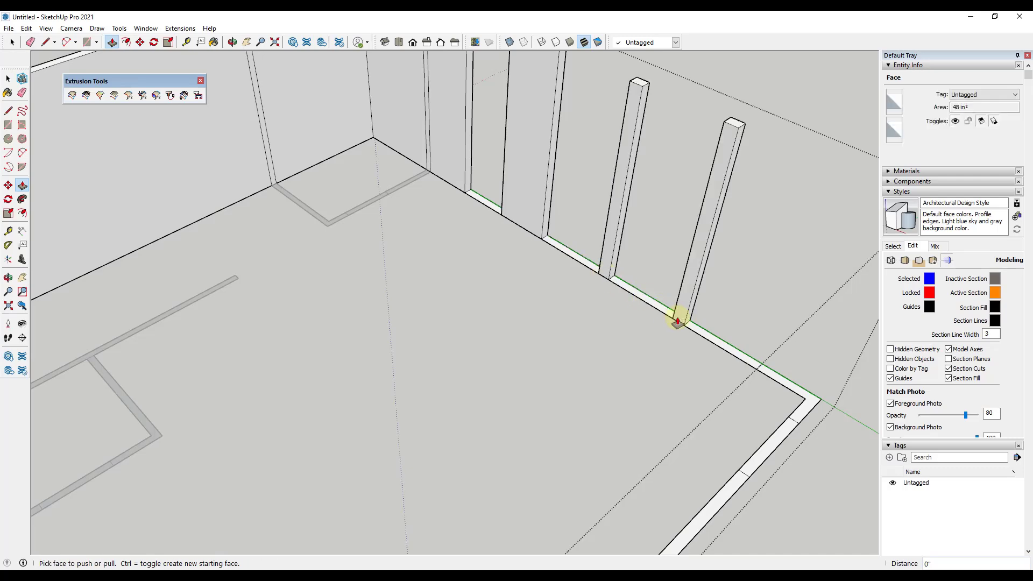
{"action": "double_click", "coordinate": [800, 392]}
Raise the first two wall sections beyond the corner along the long exterior wall to the 11' wall height
{"action": "scroll", "coordinate": [568, 192], "scroll_direction": "down", "scroll_amount": 2}
{"action": "scroll", "coordinate": [729, 173], "scroll_direction": "down", "scroll_amount": 2}
{"action": "scroll", "coordinate": [646, 346], "scroll_direction": "up", "scroll_amount": 2}
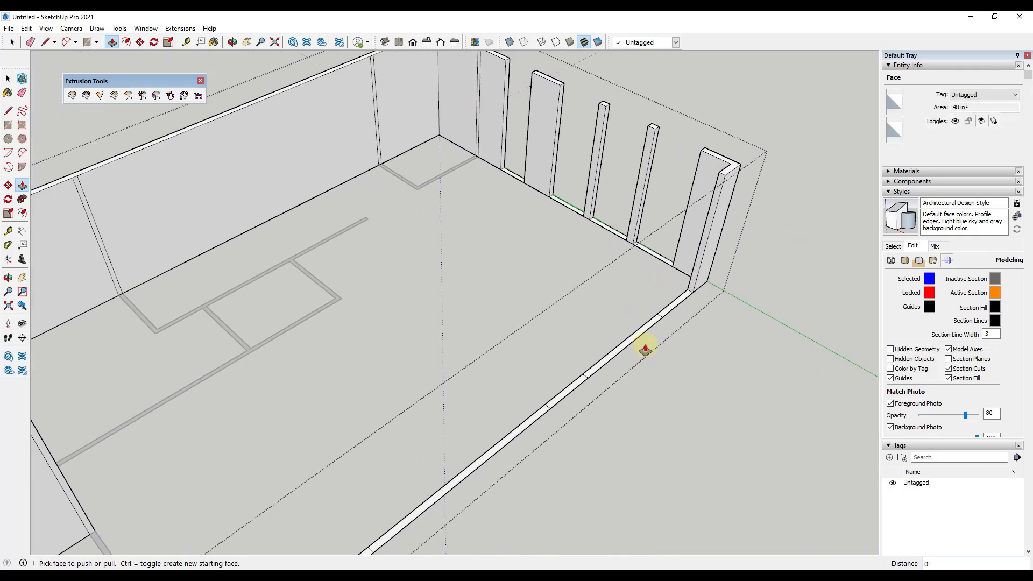
{"action": "double_click", "coordinate": [636, 342]}
{"action": "scroll", "coordinate": [637, 342], "scroll_direction": "down", "scroll_amount": 2}
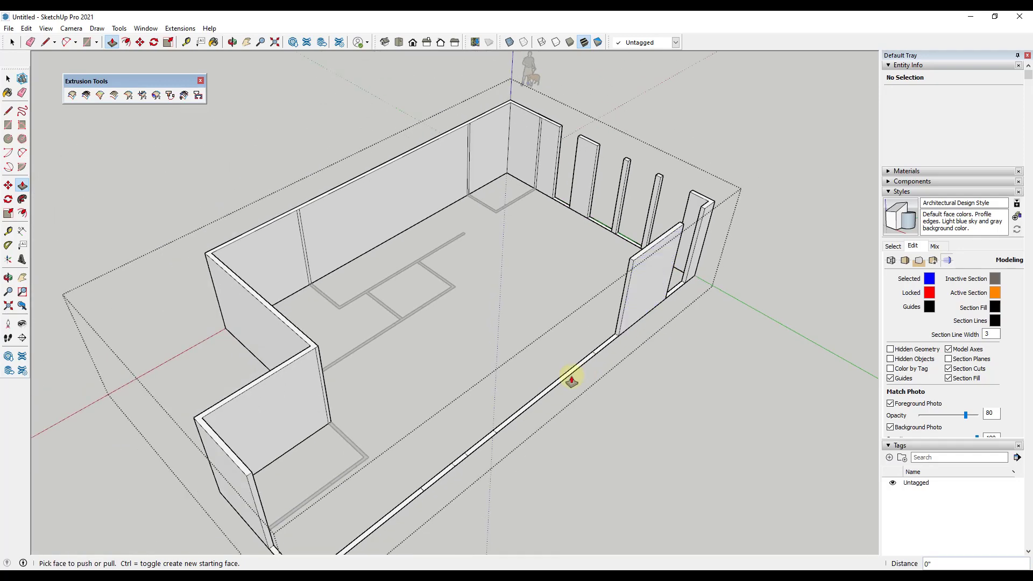
{"action": "left_click", "coordinate": [570, 377]}
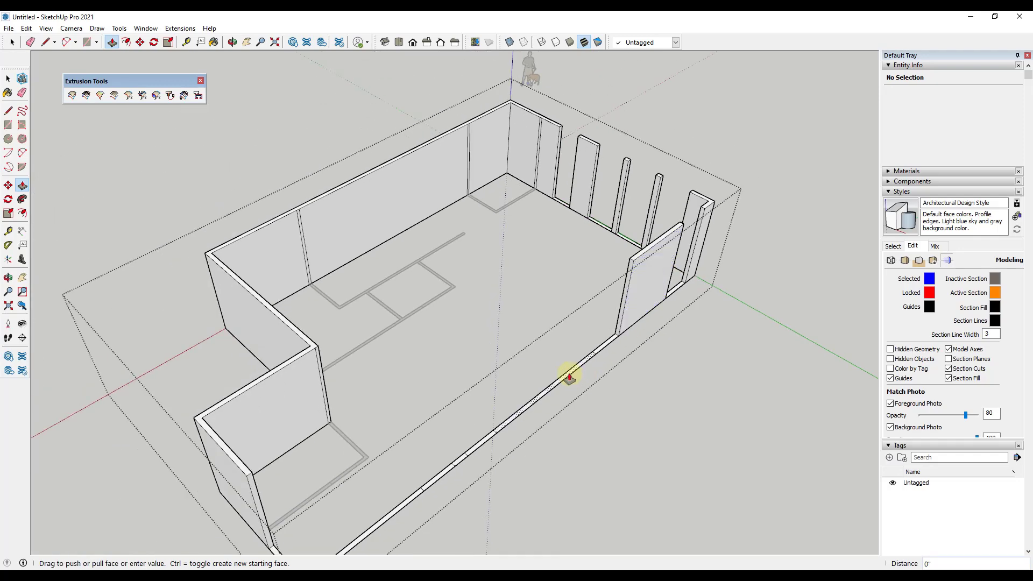
{"action": "left_click", "coordinate": [636, 263]}
Raise the narrow section between the remaining long-wall openings and the far corner section to the 11' wall height
{"action": "scroll", "coordinate": [496, 443], "scroll_direction": "down", "scroll_amount": 2}
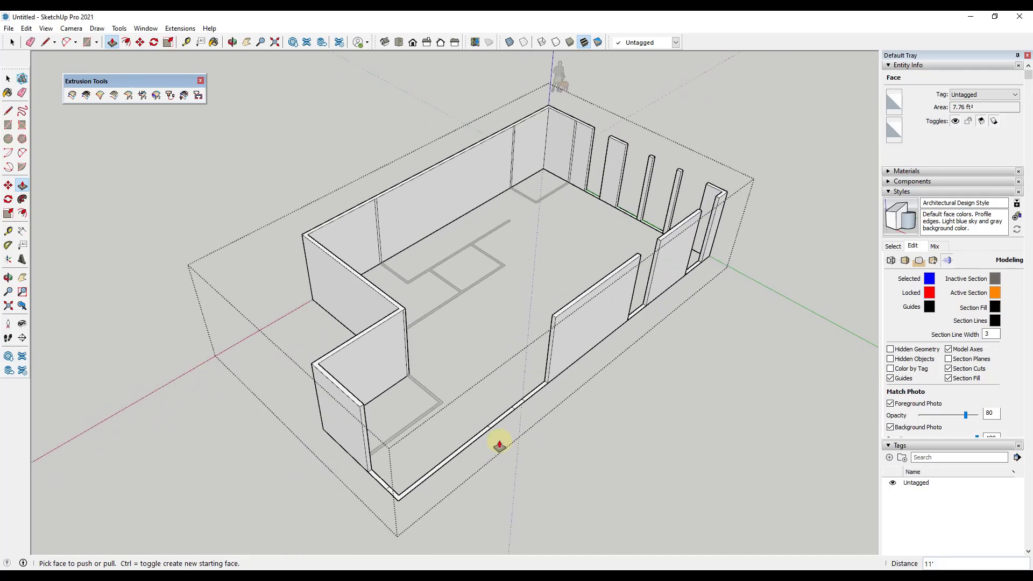
{"action": "scroll", "coordinate": [523, 405], "scroll_direction": "up", "scroll_amount": 2}
{"action": "double_click", "coordinate": [524, 405]}
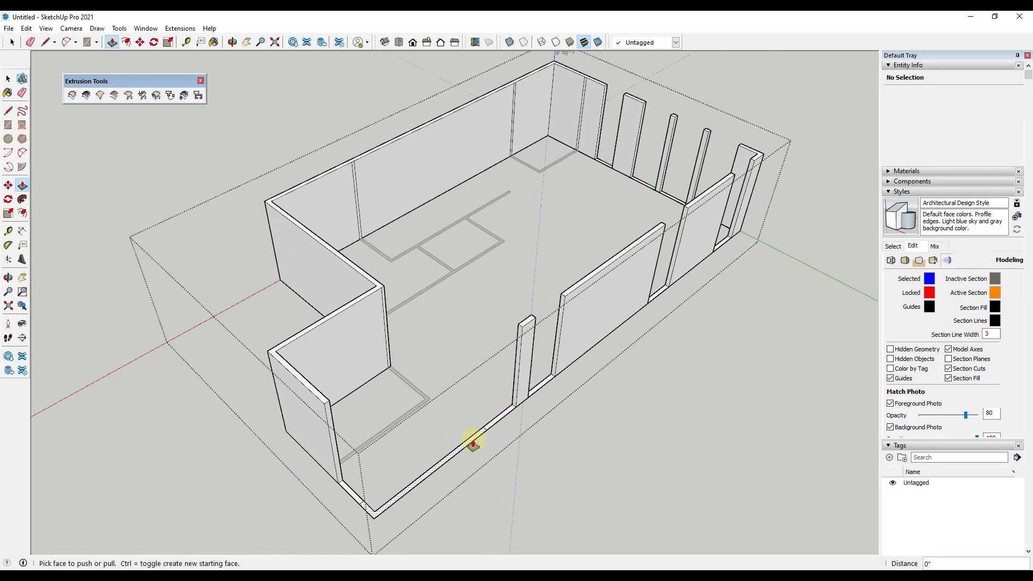
{"action": "double_click", "coordinate": [473, 444]}
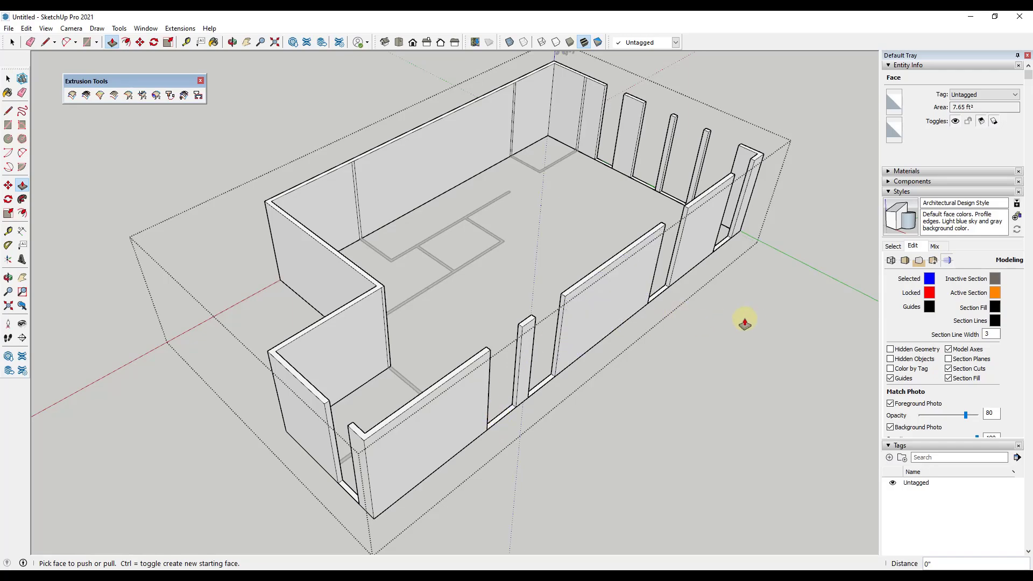
Select the low wall face and its edges in the narrow door opening on the short side wall, nearest the origin corner
{"action": "middle_click_drag", "start_coordinate": [732, 326], "coordinate": [473, 307]}
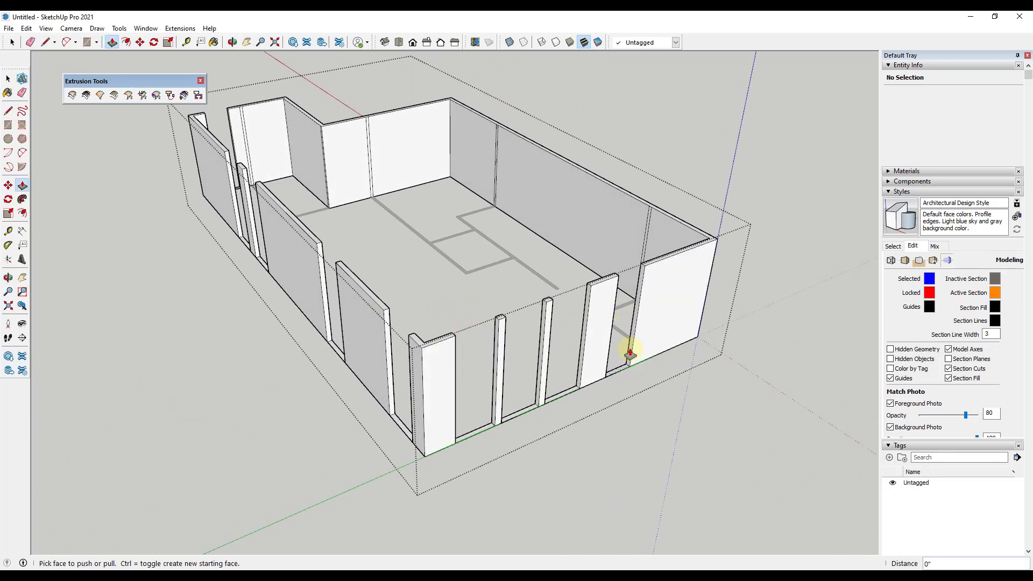
{"action": "key", "text": "space"}
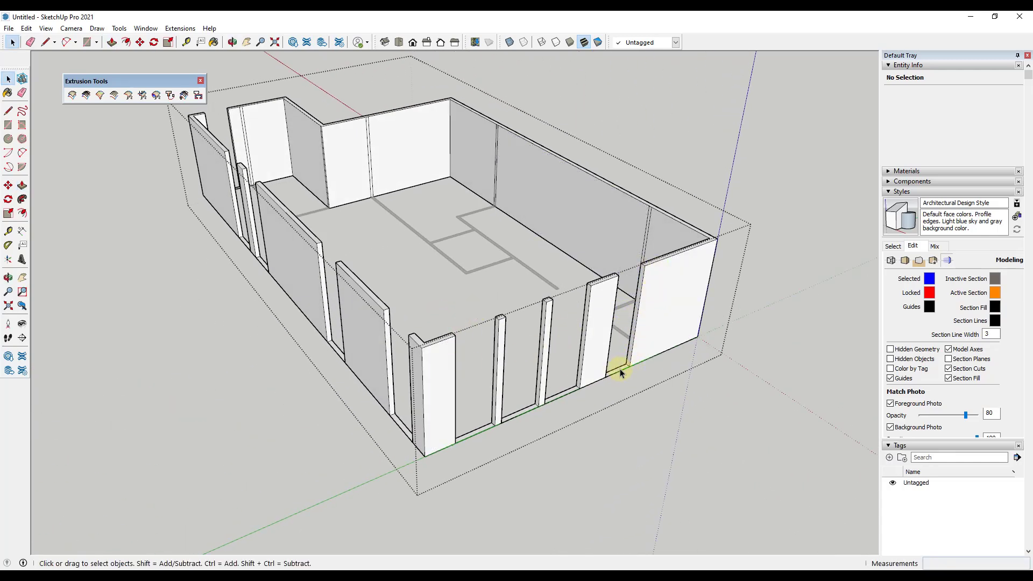
{"action": "middle_click_drag", "start_coordinate": [670, 376], "coordinate": [529, 420]}
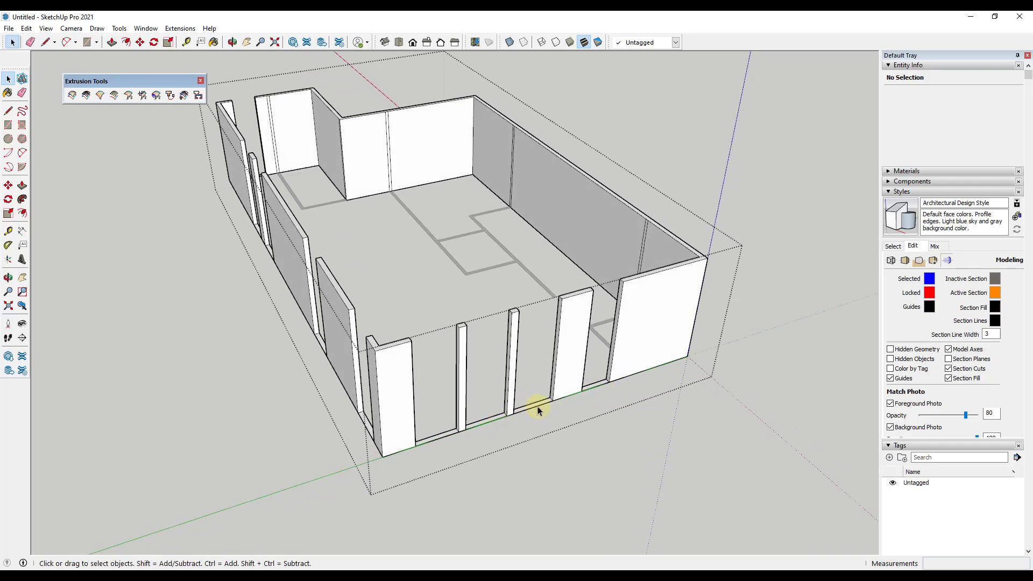
{"action": "scroll", "coordinate": [644, 379], "scroll_direction": "up", "scroll_amount": 3}
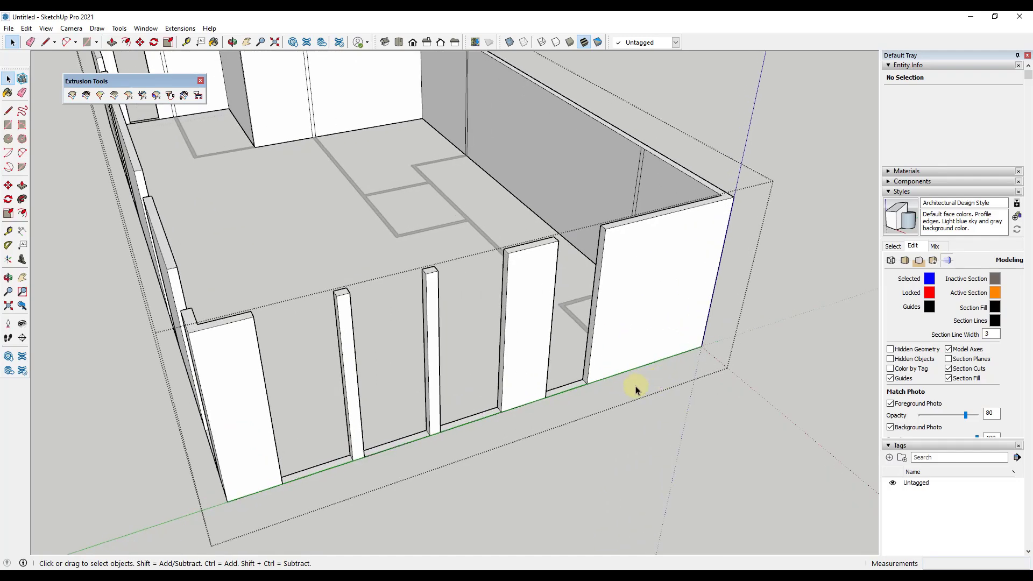
{"action": "scroll", "coordinate": [573, 391], "scroll_direction": "up", "scroll_amount": 5}
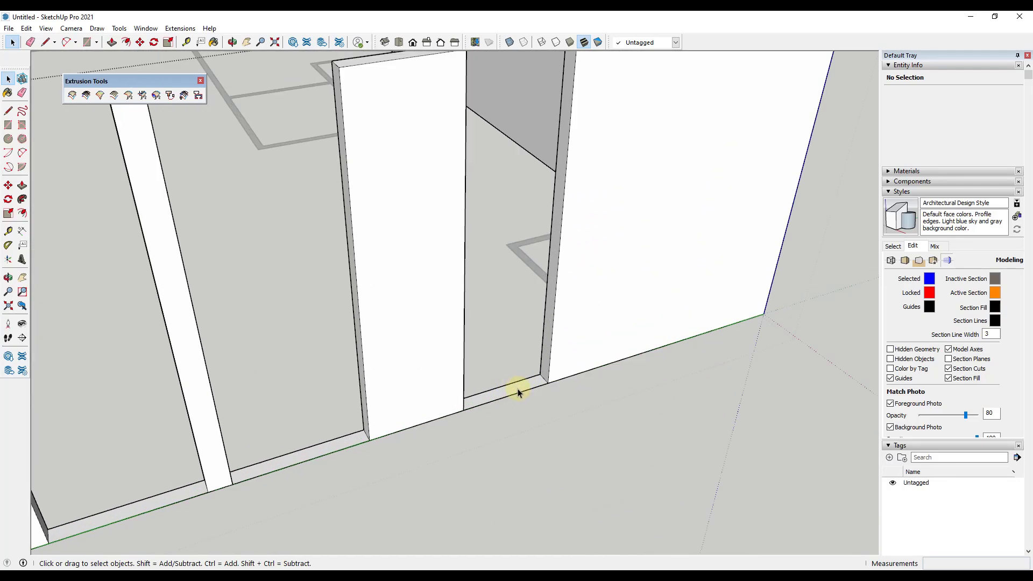
{"action": "middle_click_drag", "start_coordinate": [518, 393], "coordinate": [486, 412]}
{"action": "scroll", "coordinate": [486, 413], "scroll_direction": "down", "scroll_amount": 1}
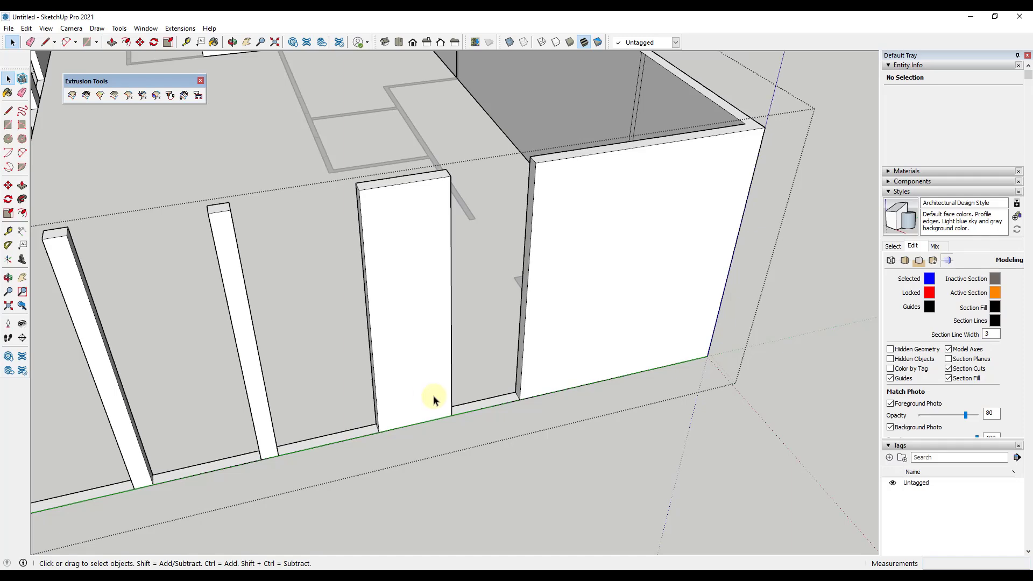
{"action": "left_click_drag", "start_coordinate": [427, 348], "coordinate": [562, 438]}
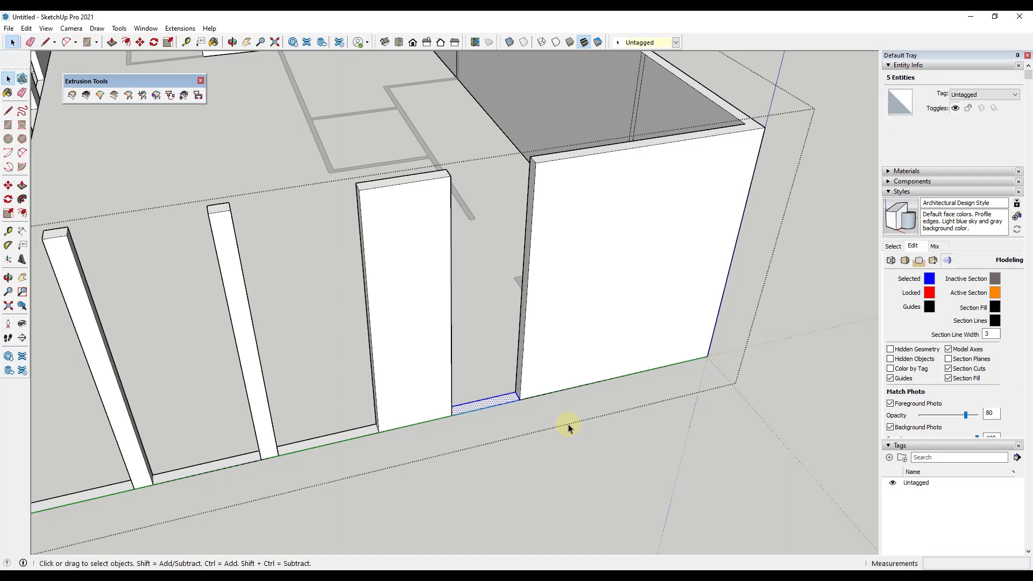
{"action": "left_click_drag", "start_coordinate": [416, 348], "coordinate": [551, 440]}
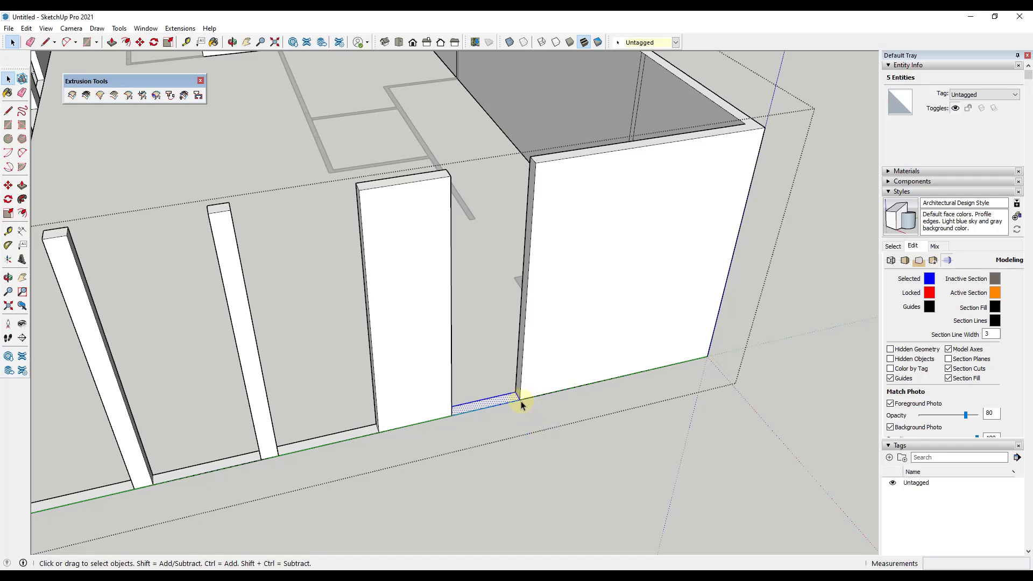
{"action": "key", "text": "m"}
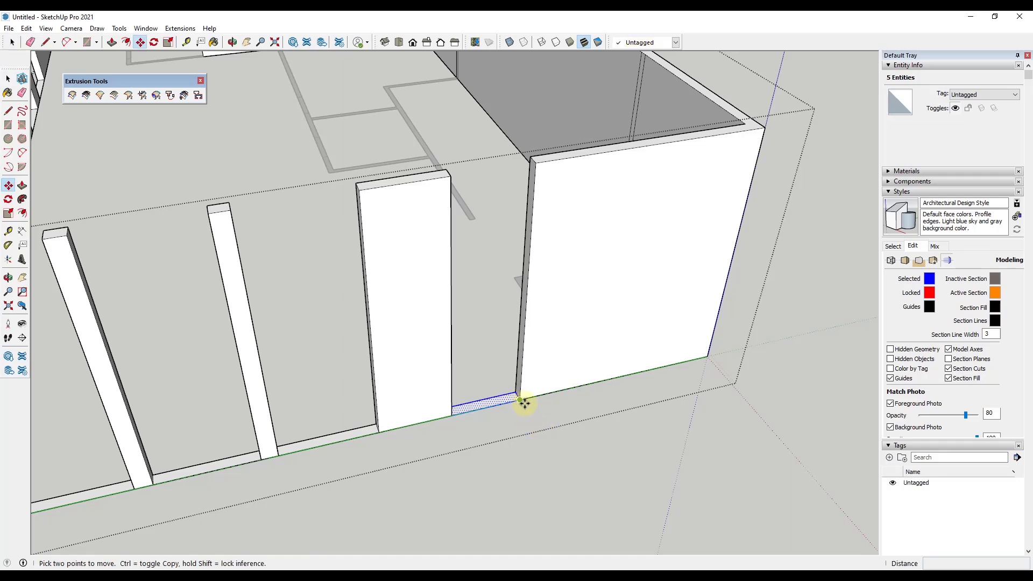
{"action": "key", "text": "space"}
{"action": "left_click_drag", "start_coordinate": [417, 362], "coordinate": [556, 446]}
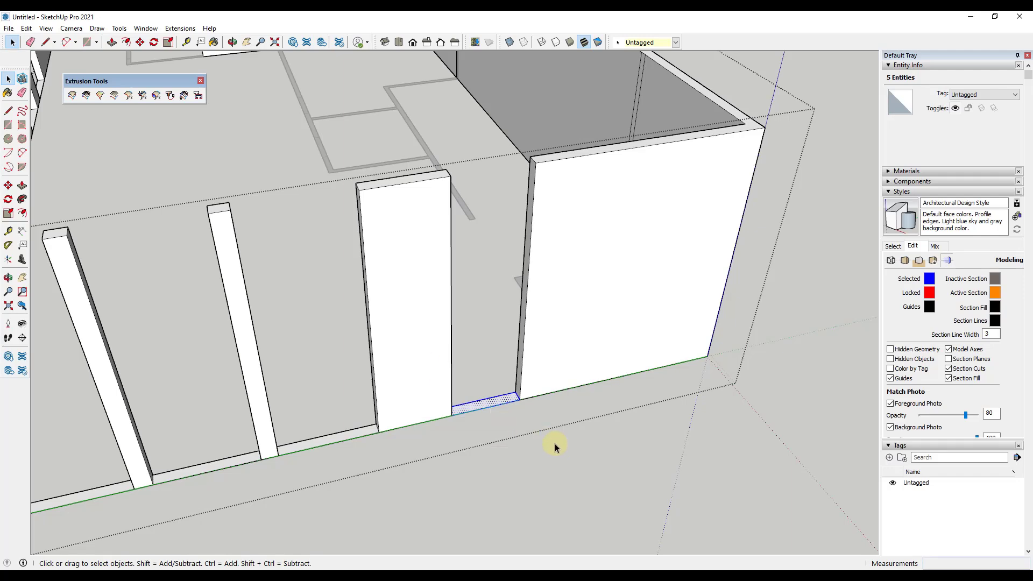
{"action": "key", "text": "m"}
{"action": "key", "text": "ctrl"}
{"action": "left_click", "coordinate": [518, 403]}
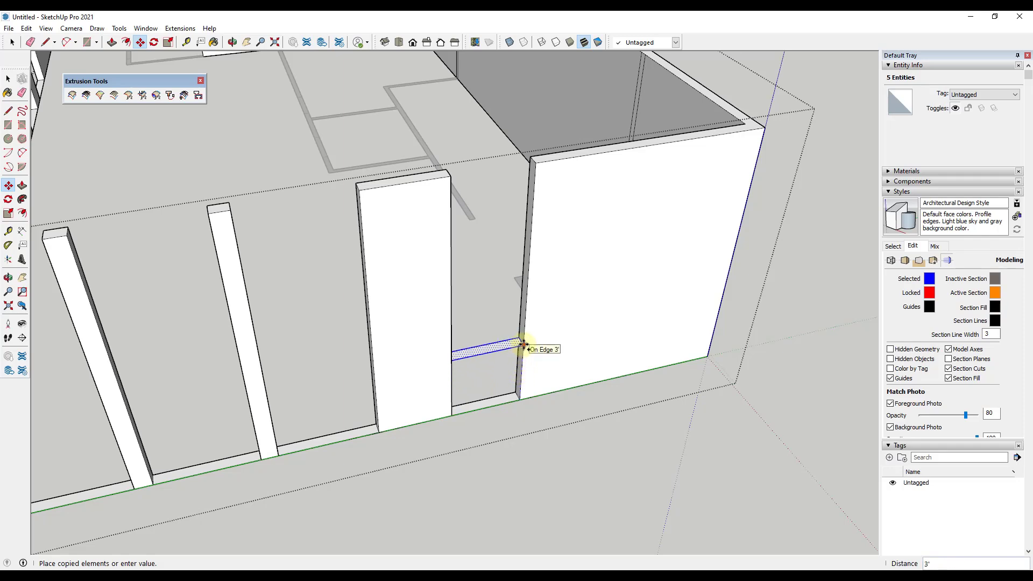
{"action": "key", "text": "Escape"}
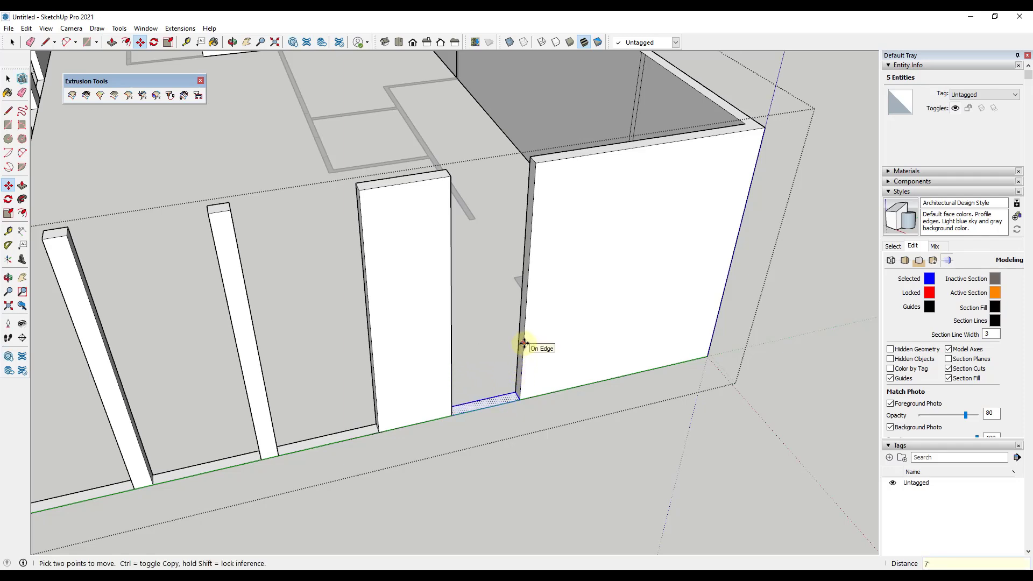
Copy the door opening's base face and edges 7' straight up to set the door head height
{"action": "key", "text": "space"}
{"action": "left_click_drag", "start_coordinate": [431, 369], "coordinate": [546, 435]}
{"action": "key", "text": "m"}
{"action": "left_click", "coordinate": [520, 399]}
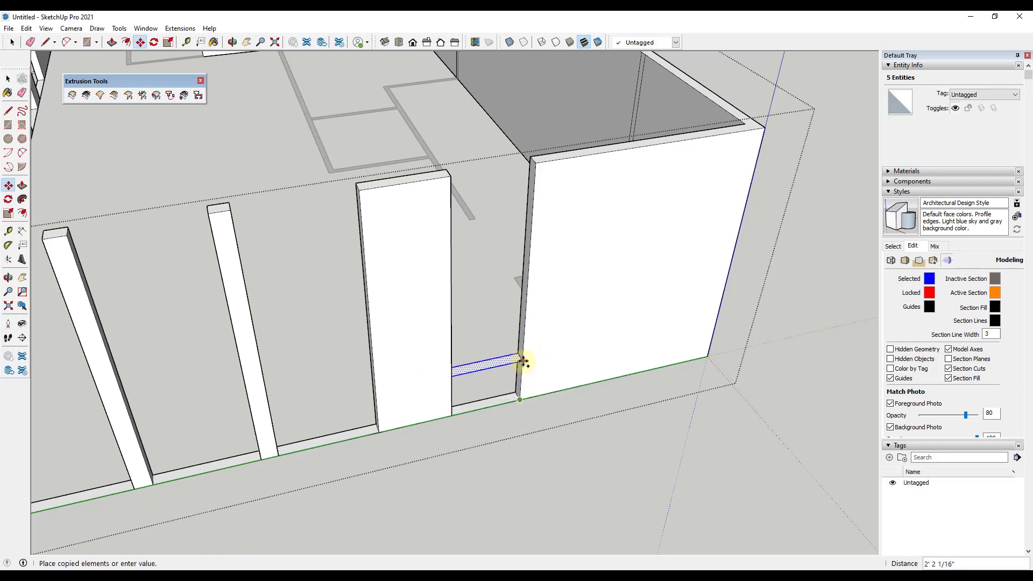
{"action": "key", "text": "ctrl"}
{"action": "type", "text": "7'"}
{"action": "key", "text": "Return"}
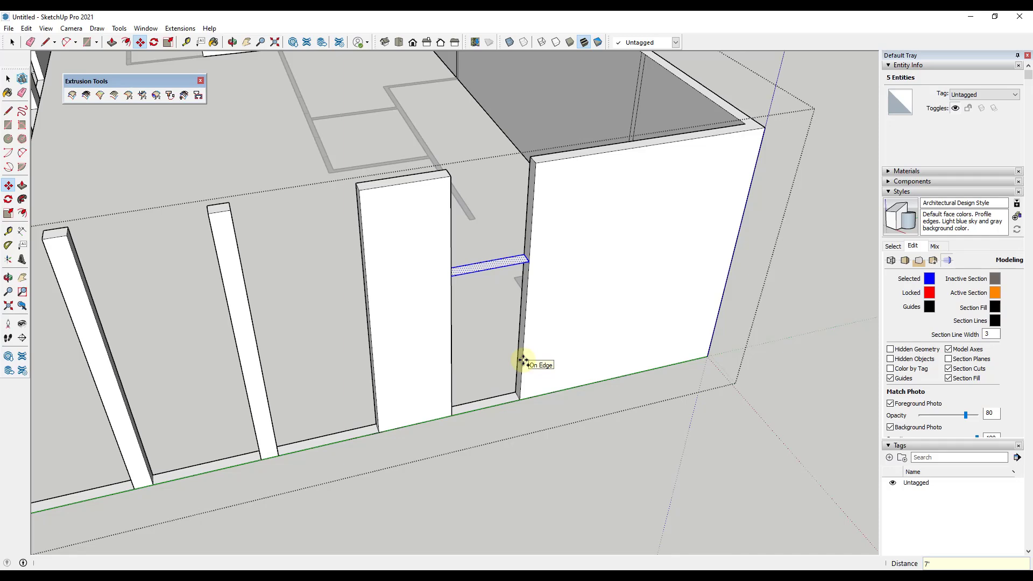
Extrude the copied face above the door up to the top of the adjacent walls to form the header
{"action": "key", "text": "space"}
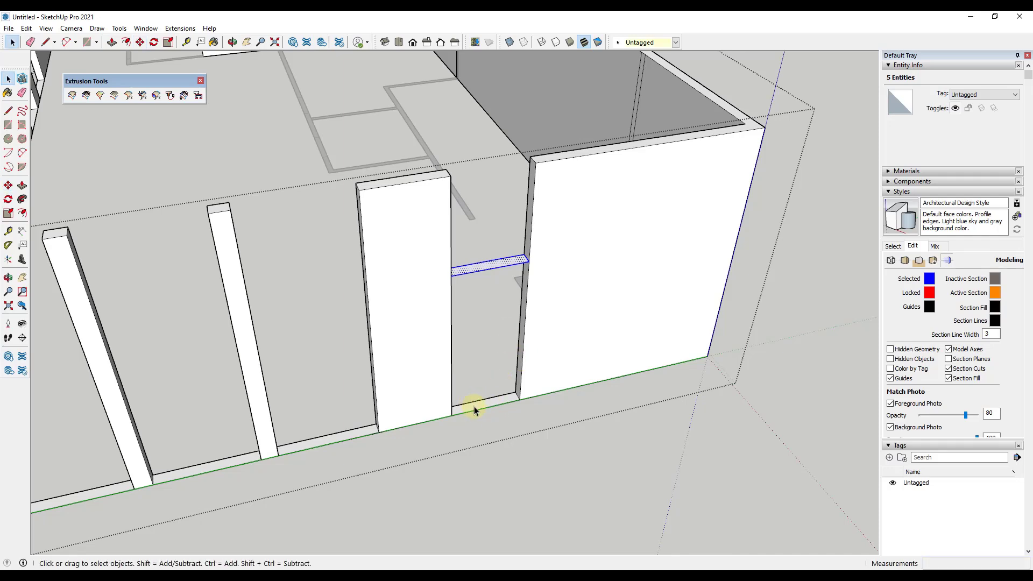
{"action": "key", "text": "p"}
{"action": "left_click", "coordinate": [506, 259]}
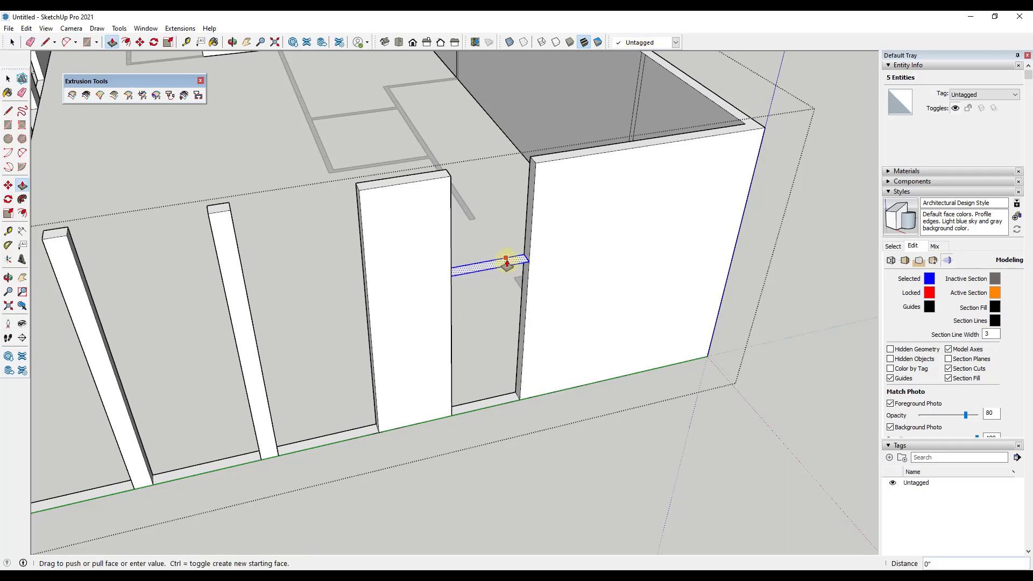
{"action": "left_click", "coordinate": [536, 169]}
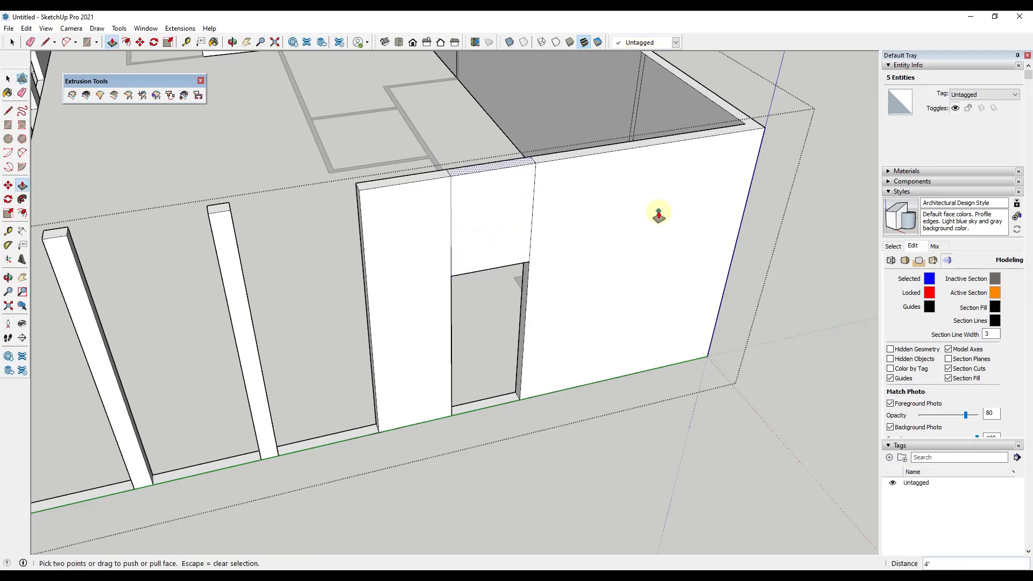
Raise the base face of the window opening next to the door by 2' 6" to form the sill wall
{"action": "scroll", "coordinate": [651, 215], "scroll_direction": "down", "scroll_amount": 2}
{"action": "scroll", "coordinate": [555, 261], "scroll_direction": "up", "scroll_amount": 2}
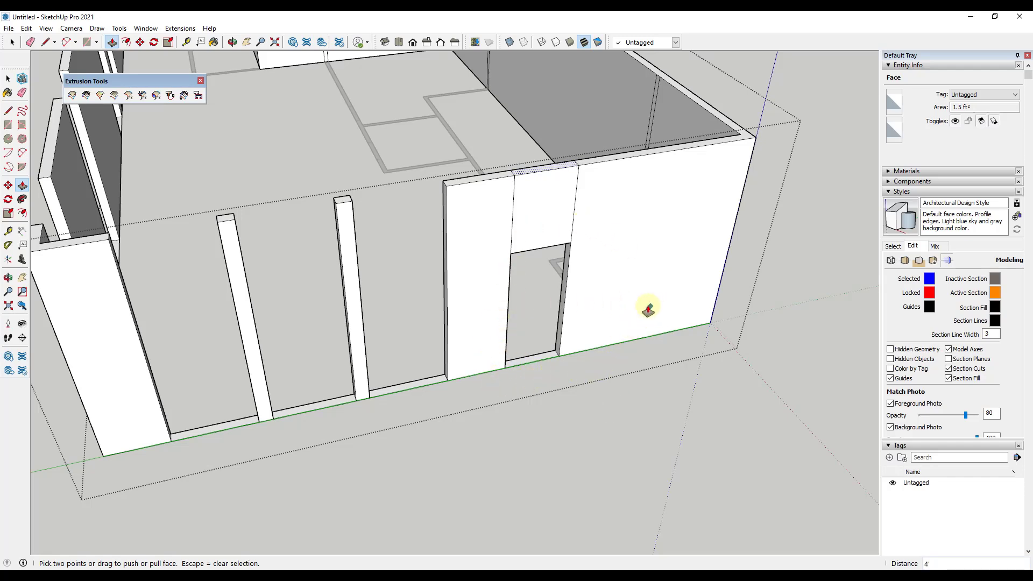
{"action": "key", "text": "space"}
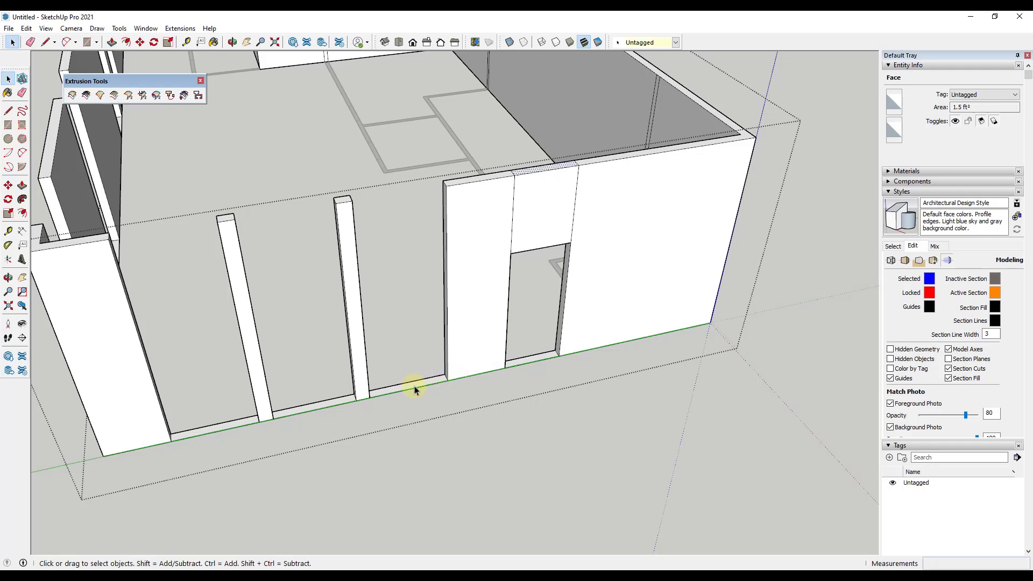
{"action": "scroll", "coordinate": [410, 389], "scroll_direction": "up", "scroll_amount": 2}
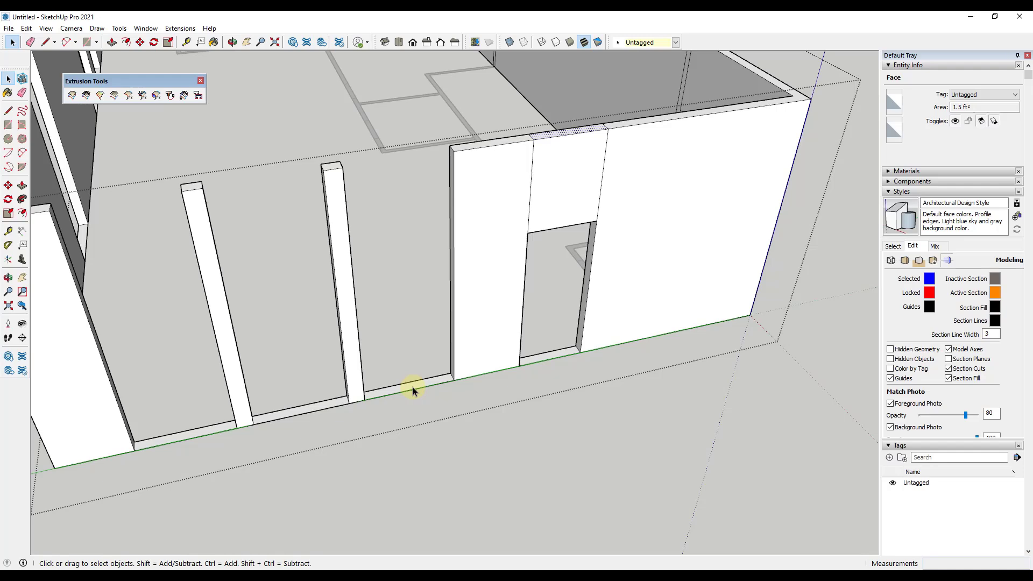
{"action": "scroll", "coordinate": [414, 392], "scroll_direction": "up", "scroll_amount": 1}
{"action": "key", "text": "p"}
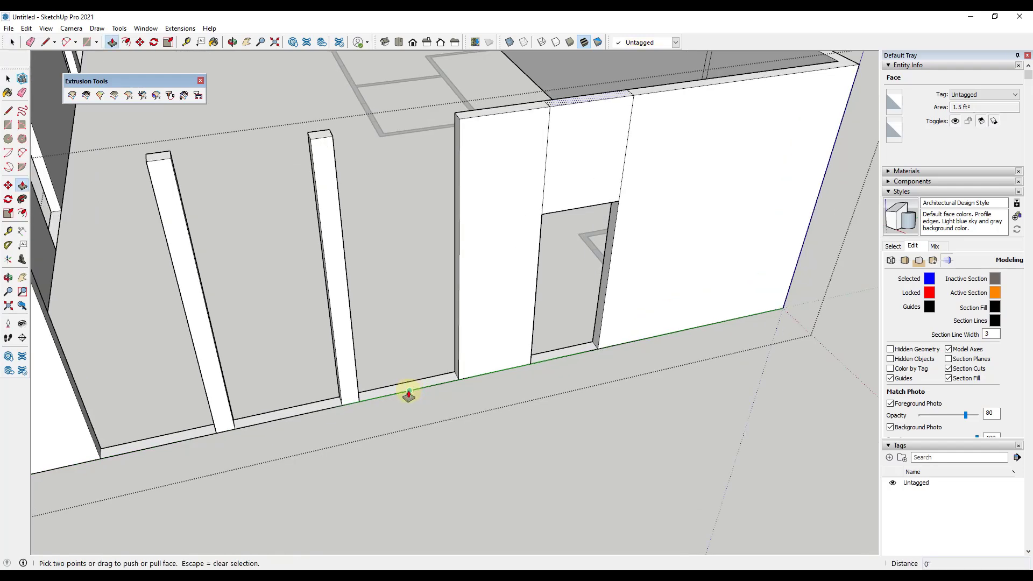
{"action": "left_click", "coordinate": [415, 388]}
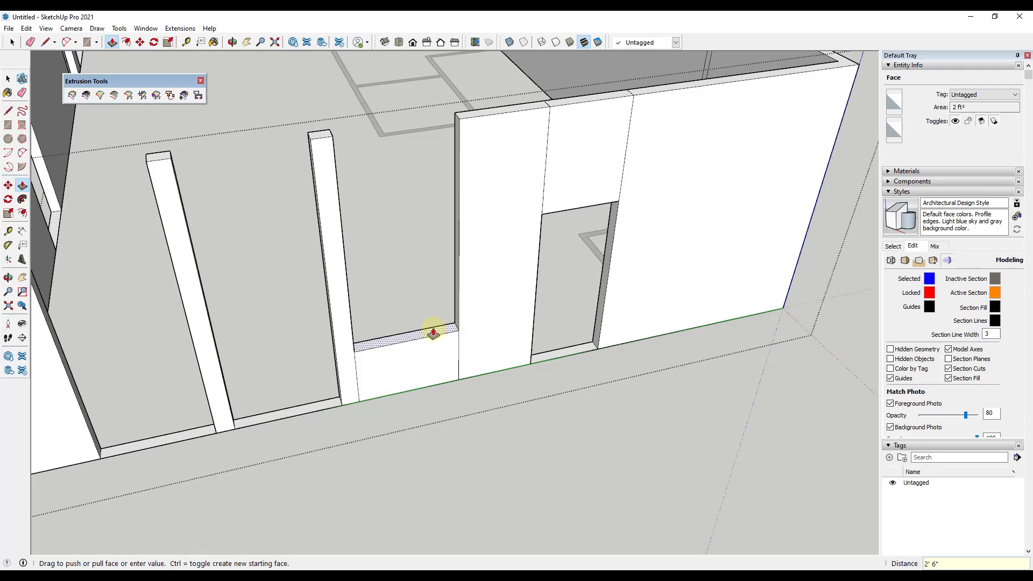
{"action": "left_click", "coordinate": [462, 356]}
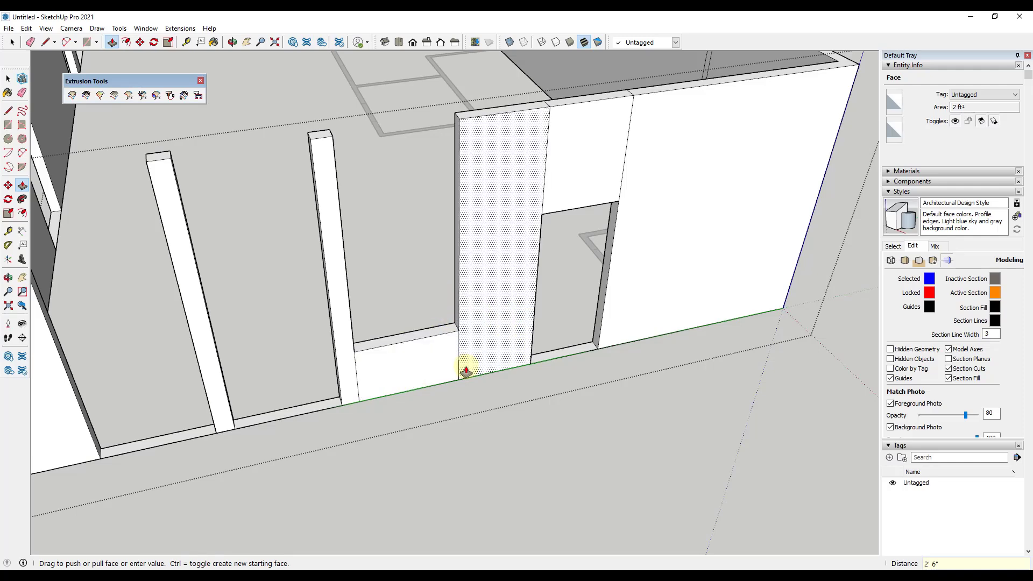
Copy the first window's sill face and edges straight up to align with the door's head height
{"action": "key", "text": "space"}
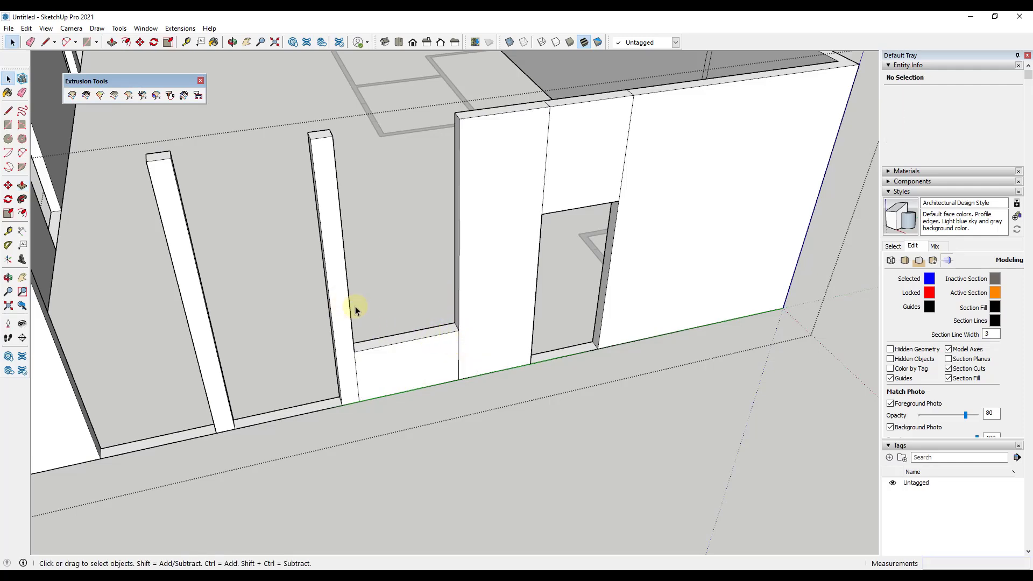
{"action": "left_click_drag", "start_coordinate": [346, 296], "coordinate": [468, 360]}
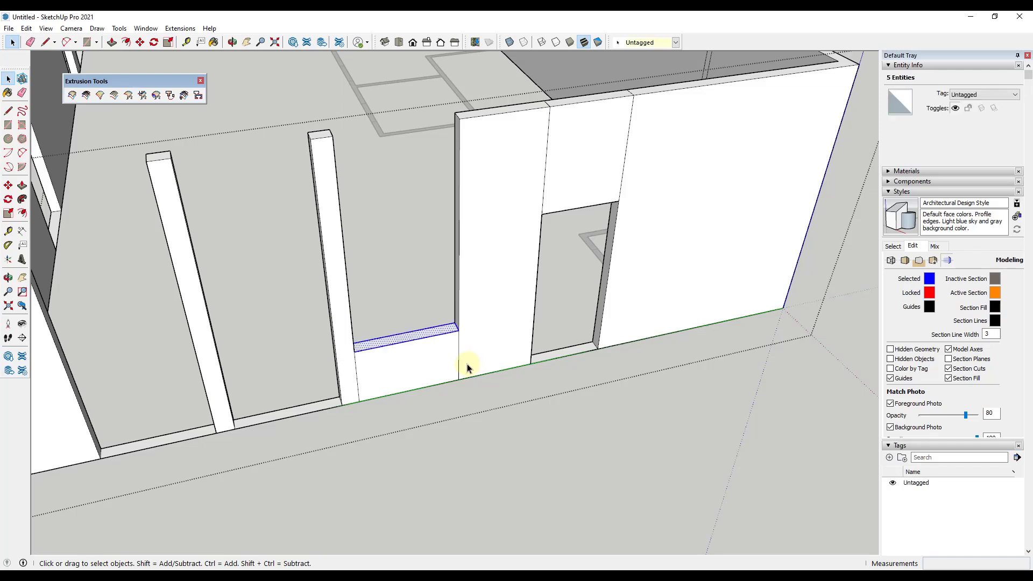
{"action": "key", "text": "m"}
{"action": "key", "text": "ctrl"}
{"action": "left_click", "coordinate": [458, 331]}
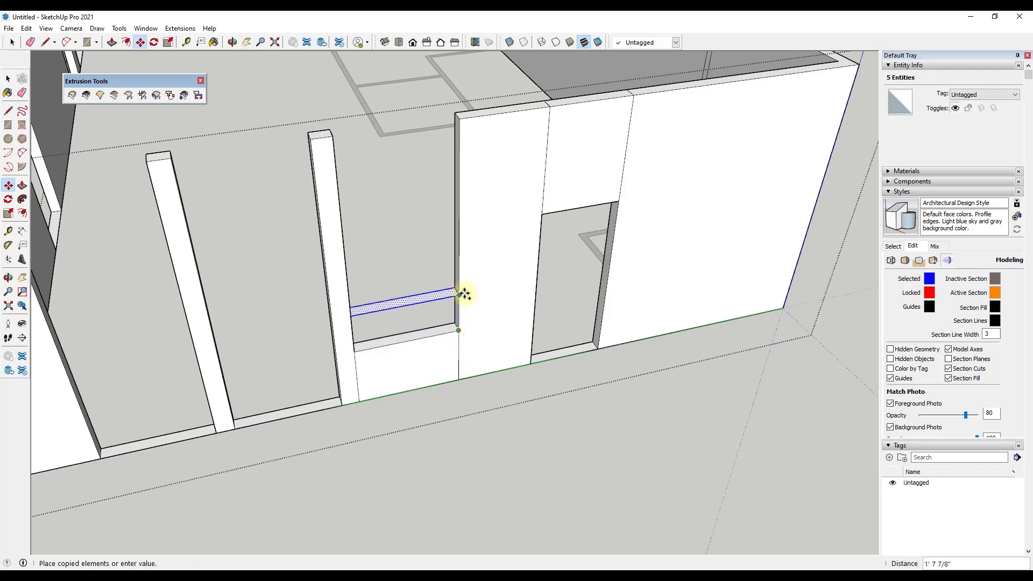
{"action": "left_click", "coordinate": [542, 216]}
Extrude the copied face above the first window up to the wall top to close the header
{"action": "key", "text": "space"}
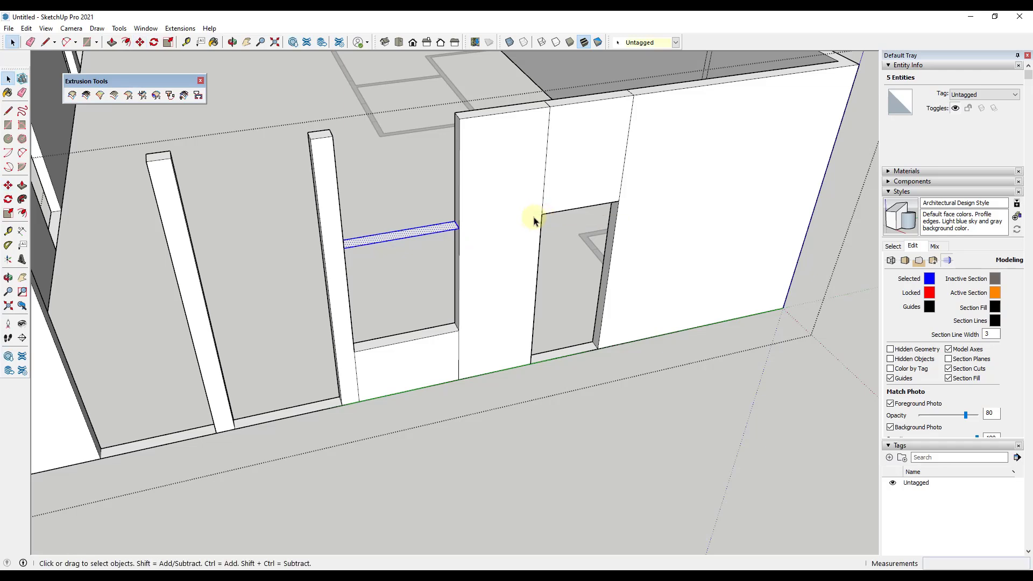
{"action": "key", "text": "p"}
{"action": "left_click", "coordinate": [454, 229]}
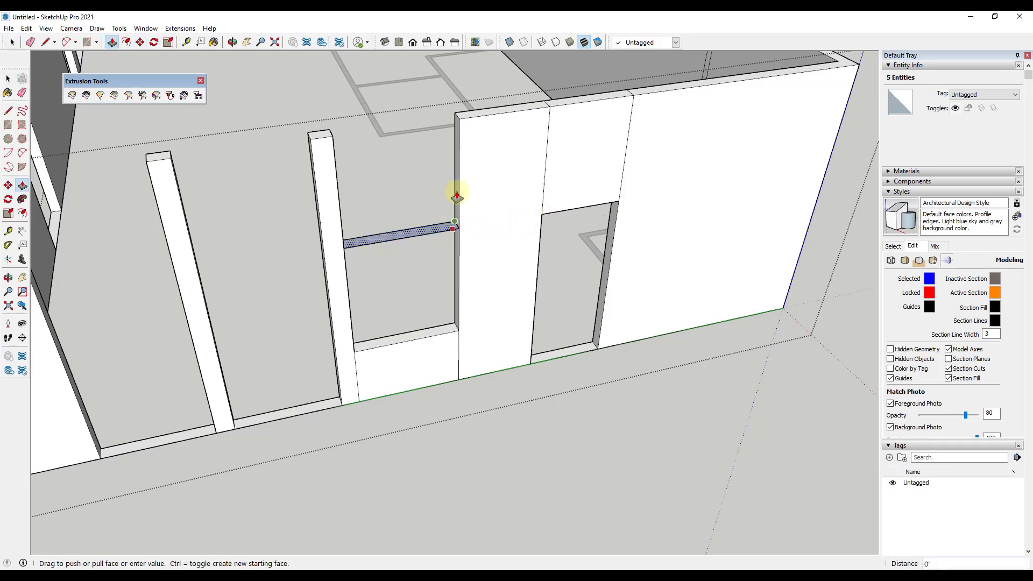
{"action": "left_click", "coordinate": [462, 121]}
Raise the base face of the second window opening to match the sill height of the neighbouring window
{"action": "middle_click_drag", "start_coordinate": [646, 196], "coordinate": [387, 214]}
{"action": "scroll", "coordinate": [383, 226], "scroll_direction": "up", "scroll_amount": 2}
{"action": "key", "text": "space"}
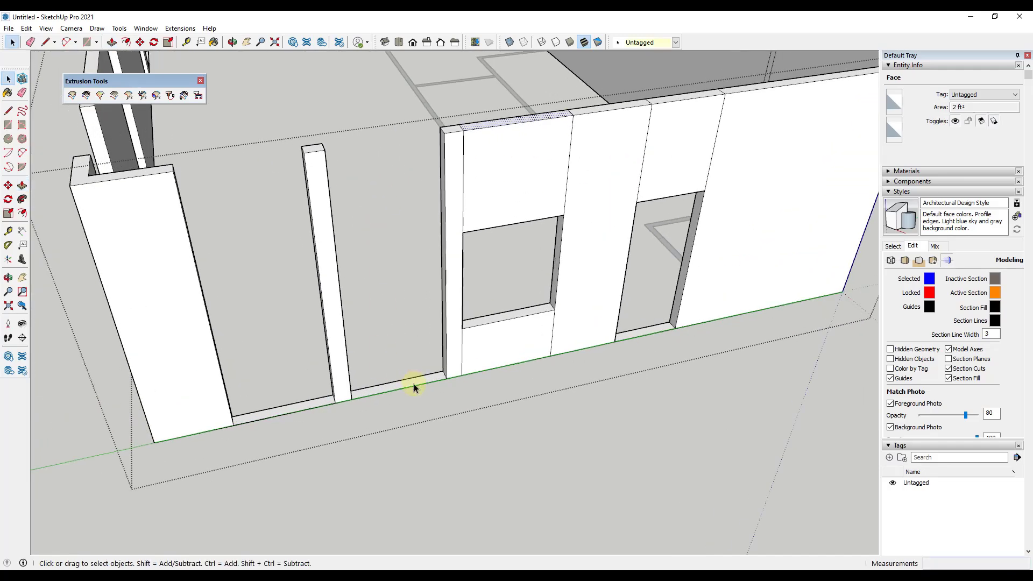
{"action": "key", "text": "p"}
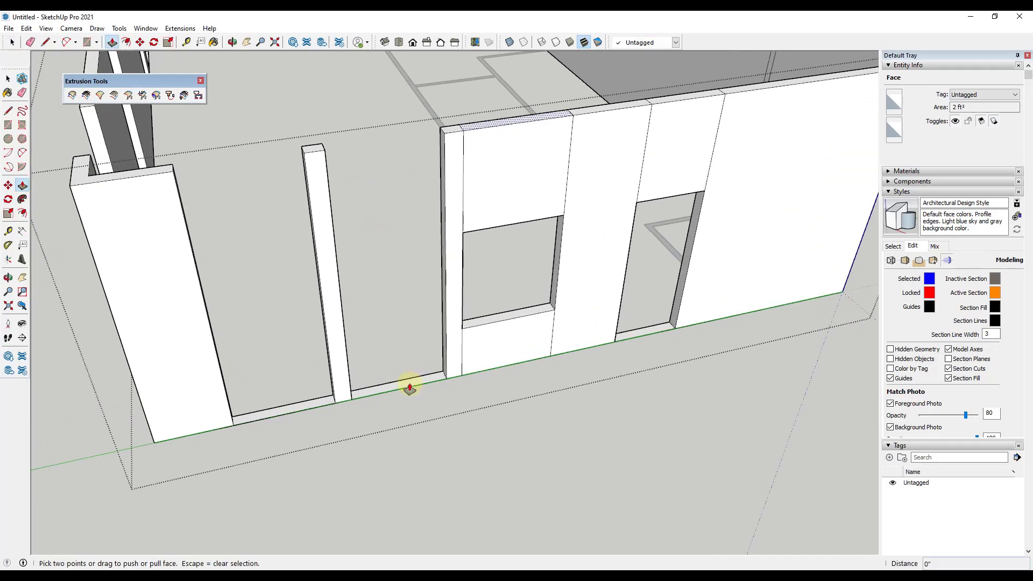
{"action": "left_click", "coordinate": [423, 382]}
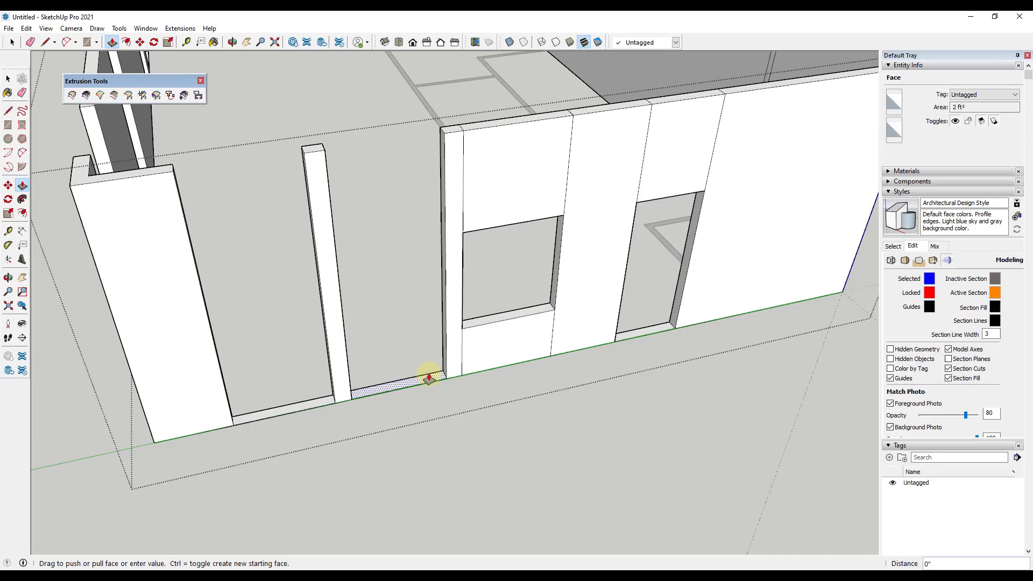
{"action": "left_click", "coordinate": [463, 329]}
{"action": "key", "text": "space"}
Draw lines on the second window's jamb from the sill up to the neighbouring window's head height and across the wall thickness
{"action": "key", "text": "l"}
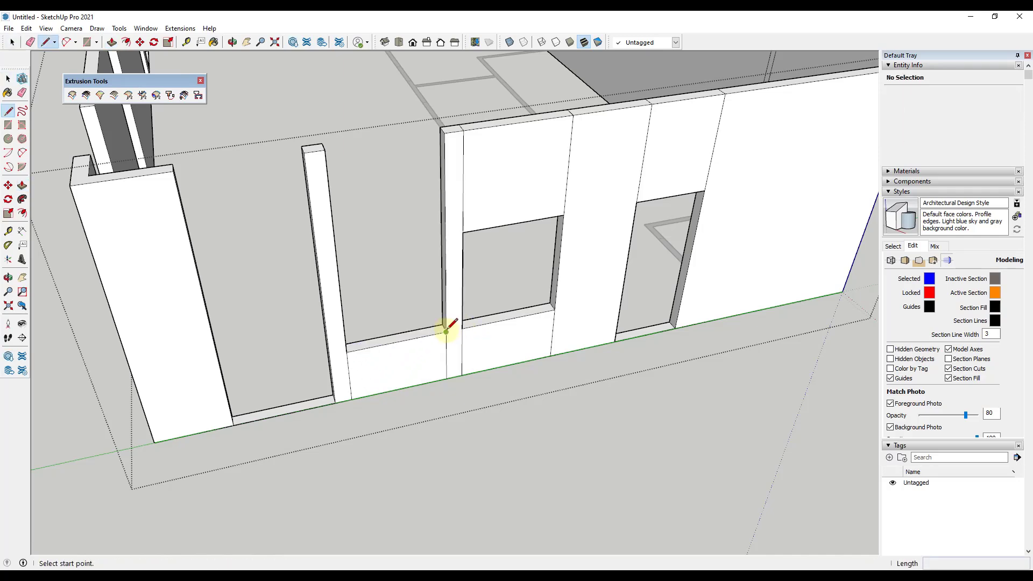
{"action": "left_click", "coordinate": [446, 332]}
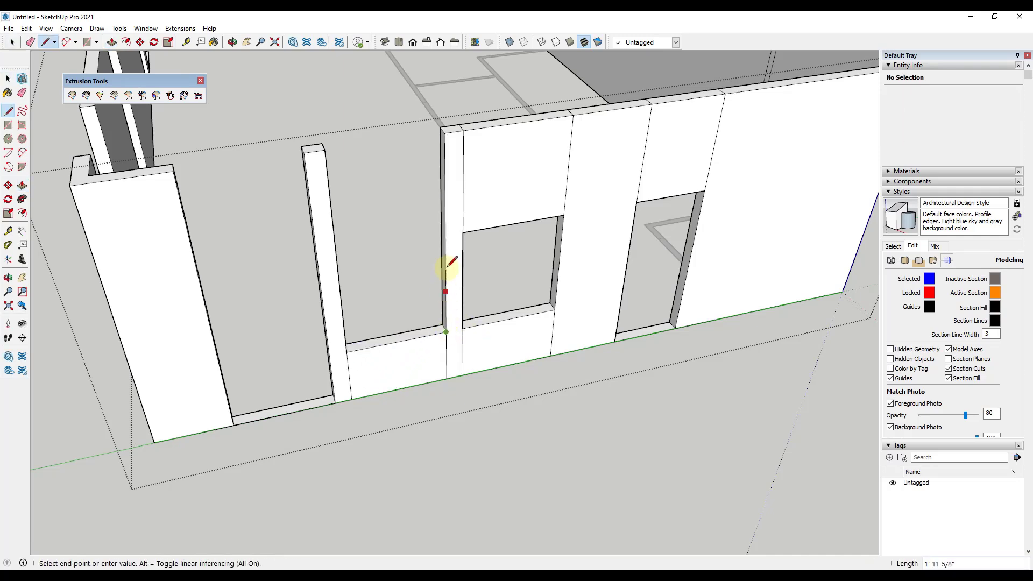
{"action": "left_click", "coordinate": [445, 236]}
{"action": "left_click", "coordinate": [445, 235]}
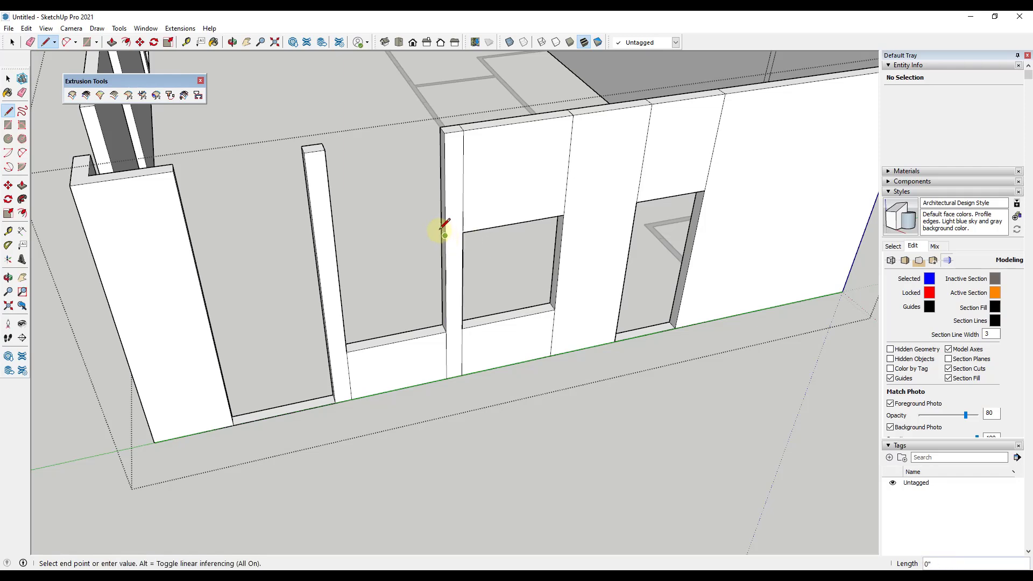
{"action": "key", "text": "Escape"}
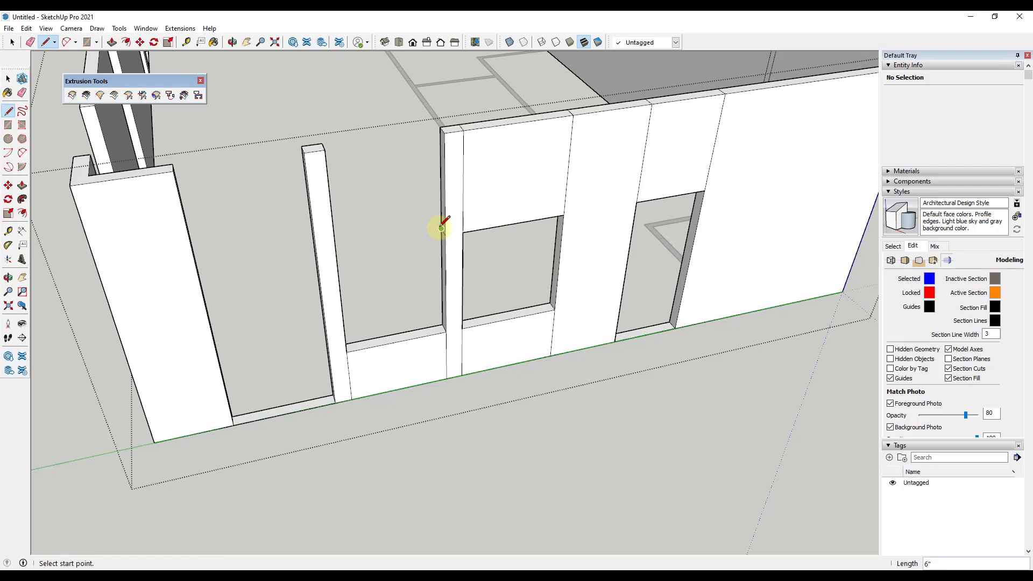
Close the second window opening at head height with a line between the jambs and a rectangle across the wall thickness
{"action": "scroll", "coordinate": [441, 228], "scroll_direction": "up", "scroll_amount": 1}
{"action": "left_click", "coordinate": [446, 236]}
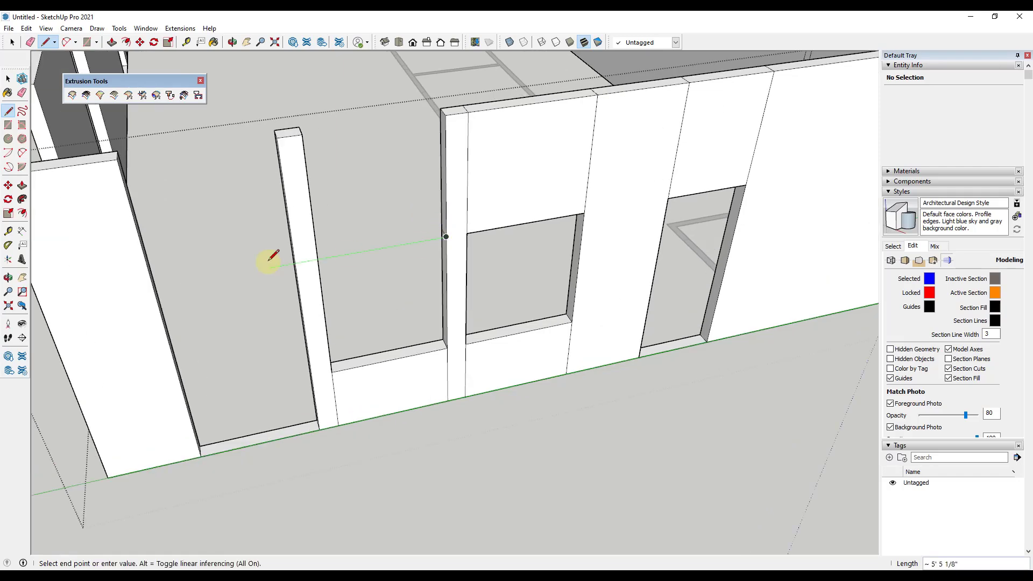
{"action": "left_click", "coordinate": [318, 259]}
{"action": "key", "text": "space"}
{"action": "key", "text": "r"}
{"action": "left_click", "coordinate": [318, 260]}
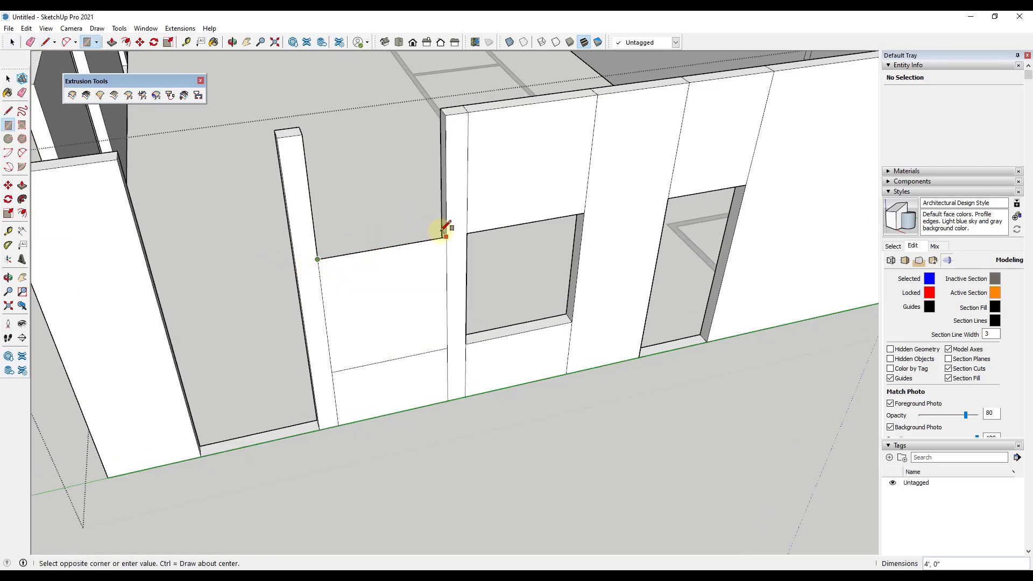
{"action": "left_click", "coordinate": [445, 228]}
Delete the vertical face filling the second window opening and extrude the head-height face 4' up to the wall top
{"action": "key", "text": "space"}
{"action": "left_click", "coordinate": [427, 321]}
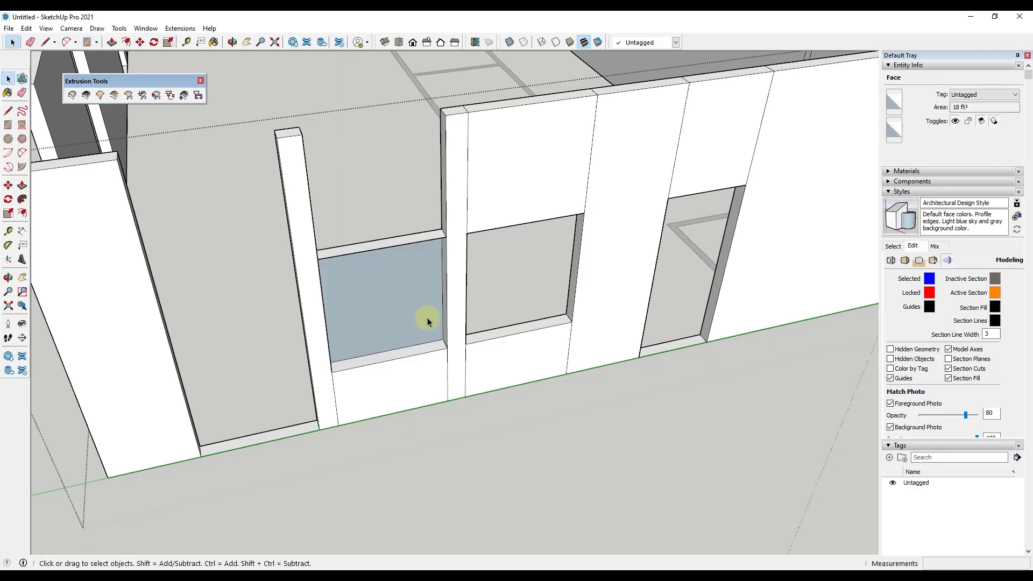
{"action": "key", "text": "Delete"}
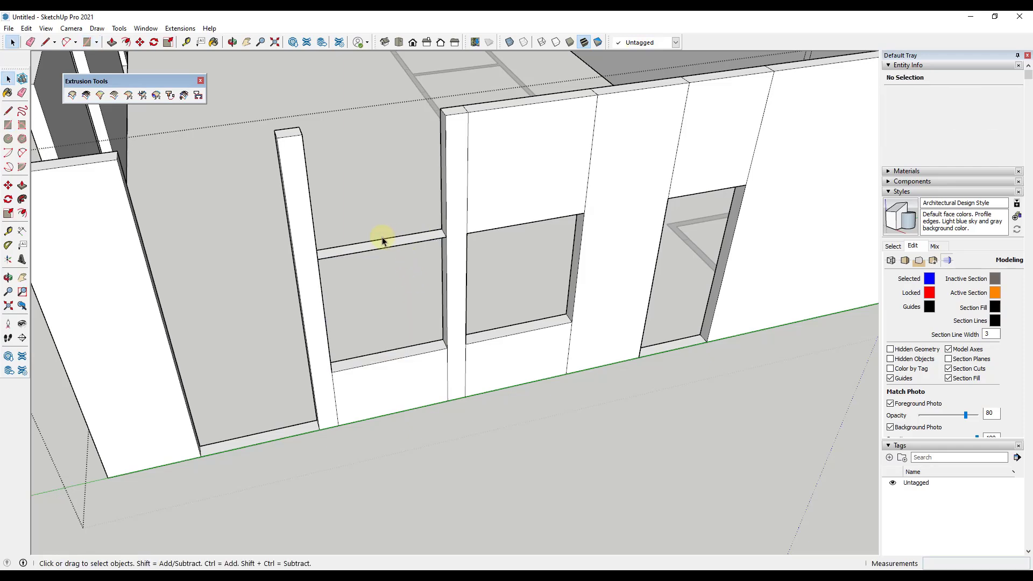
{"action": "key", "text": "p"}
{"action": "left_click", "coordinate": [383, 239]}
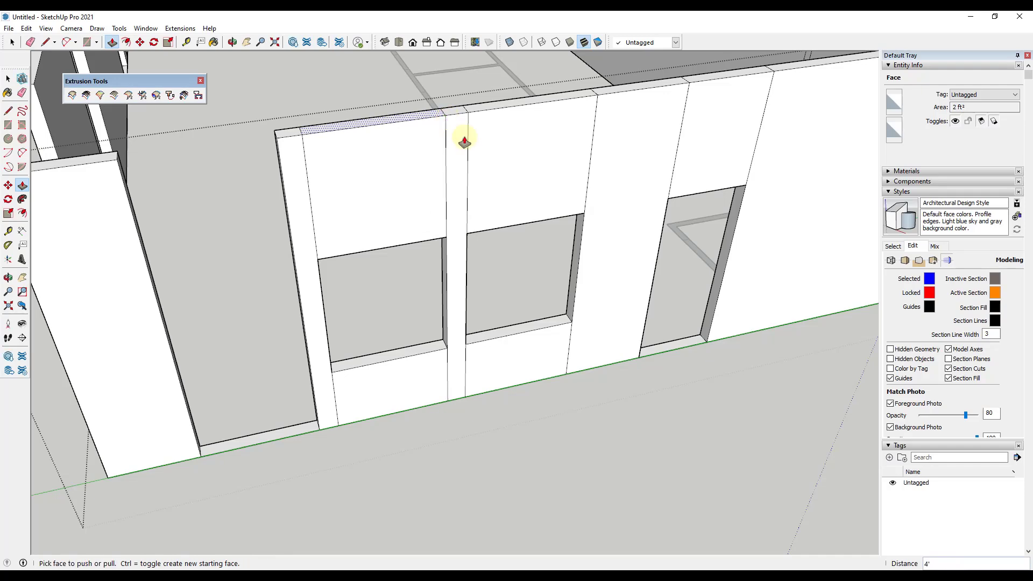
Raise the base face of the third window opening to the sill height of the neighbouring window
{"action": "scroll", "coordinate": [603, 198], "scroll_direction": "down", "scroll_amount": 2}
{"action": "key", "text": "space"}
{"action": "key", "text": "p"}
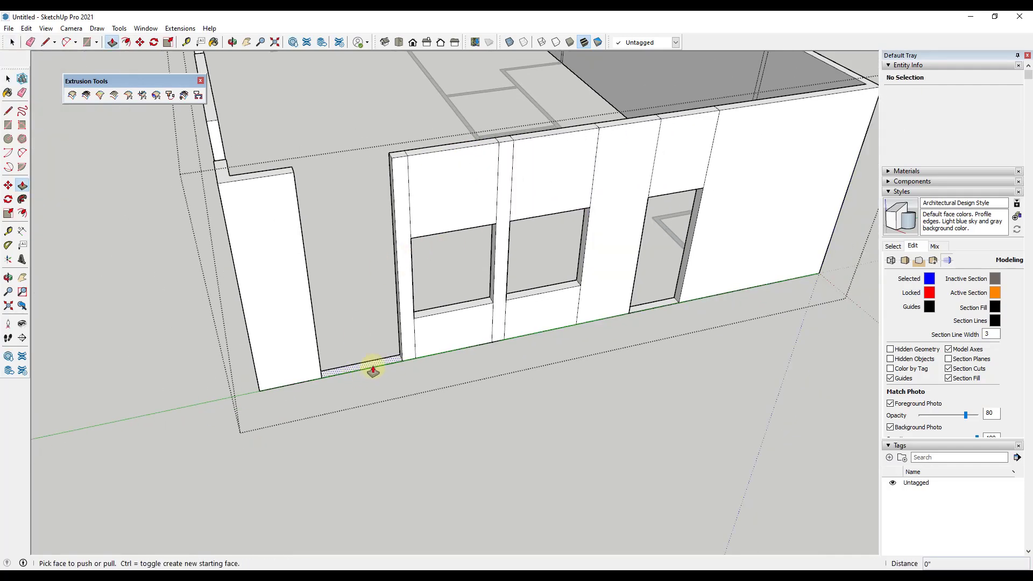
{"action": "left_click", "coordinate": [373, 370]}
{"action": "left_click", "coordinate": [388, 324]}
{"action": "key", "text": "space"}
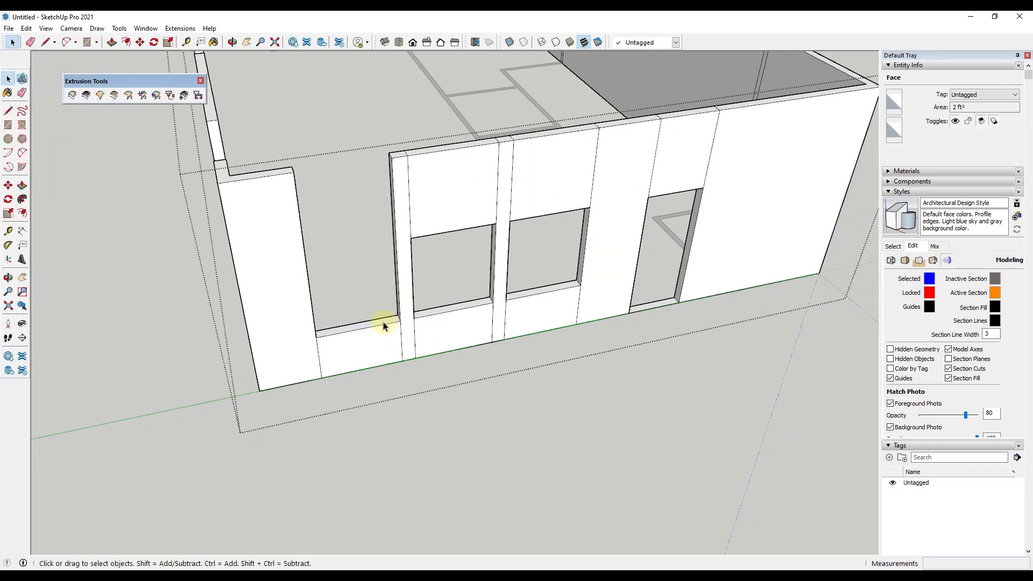
Copy the third window's sill face up to the neighbouring head height and extrude it 4' to the wall top
{"action": "double_click", "coordinate": [384, 325]}
{"action": "key", "text": "m"}
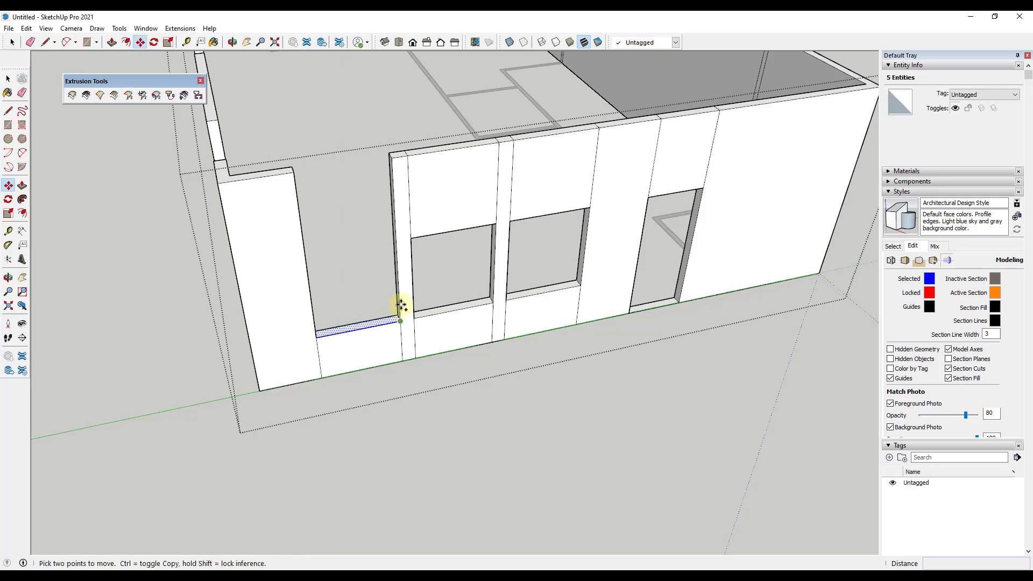
{"action": "left_click", "coordinate": [401, 306]}
{"action": "left_click", "coordinate": [386, 238]}
{"action": "key", "text": "space"}
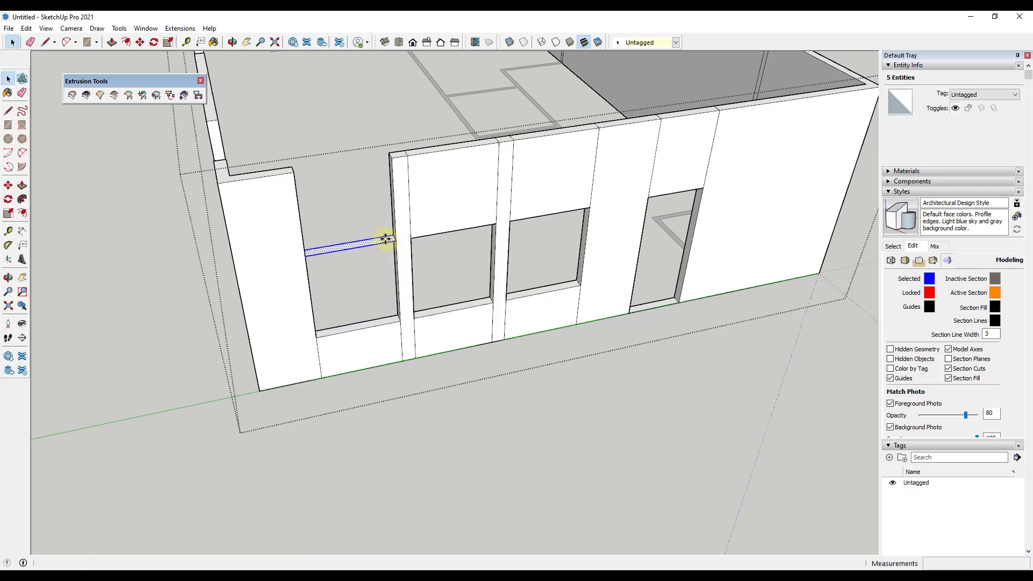
{"action": "key", "text": "p"}
{"action": "left_click", "coordinate": [380, 242]}
{"action": "left_click", "coordinate": [402, 176]}
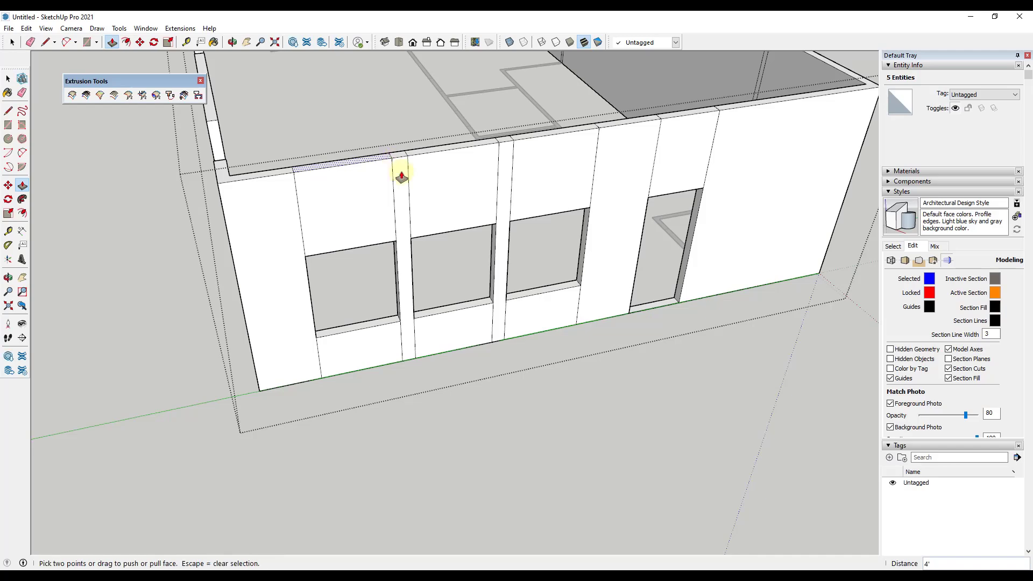
Form the sill and header of the long wall's window opening nearest the corner, matching the finished windows' heights
{"action": "scroll", "coordinate": [481, 285], "scroll_direction": "down", "scroll_amount": 4}
{"action": "mouse_move", "coordinate": [462, 265]}
{"action": "middle_mouse_down"}
{"action": "mouse_move", "coordinate": [584, 269]}
{"action": "mouse_move", "coordinate": [467, 262]}
{"action": "middle_mouse_up"}
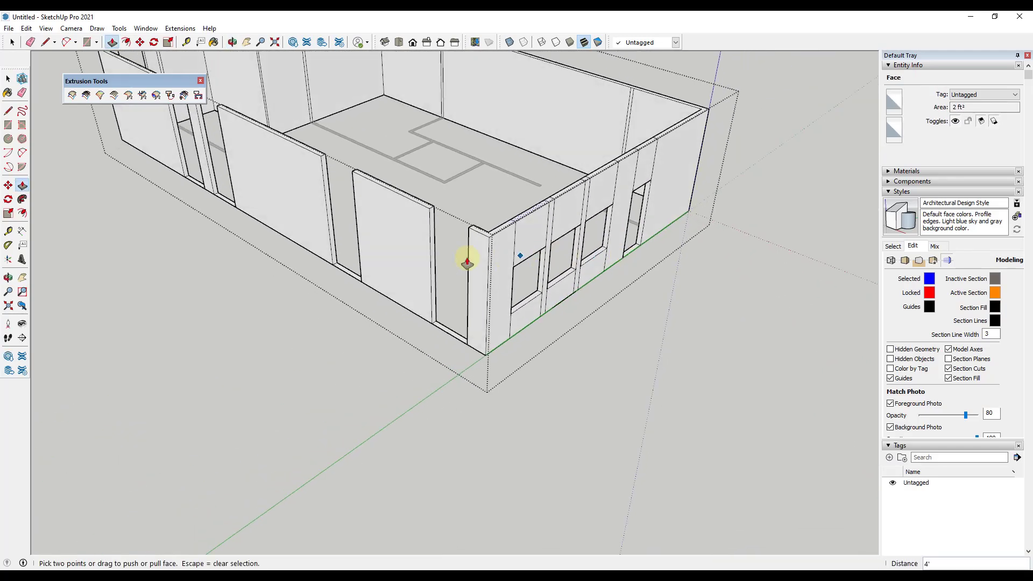
{"action": "key", "text": "space"}
{"action": "scroll", "coordinate": [464, 346], "scroll_direction": "down", "scroll_amount": 4}
{"action": "scroll", "coordinate": [325, 136], "scroll_direction": "up", "scroll_amount": 3}
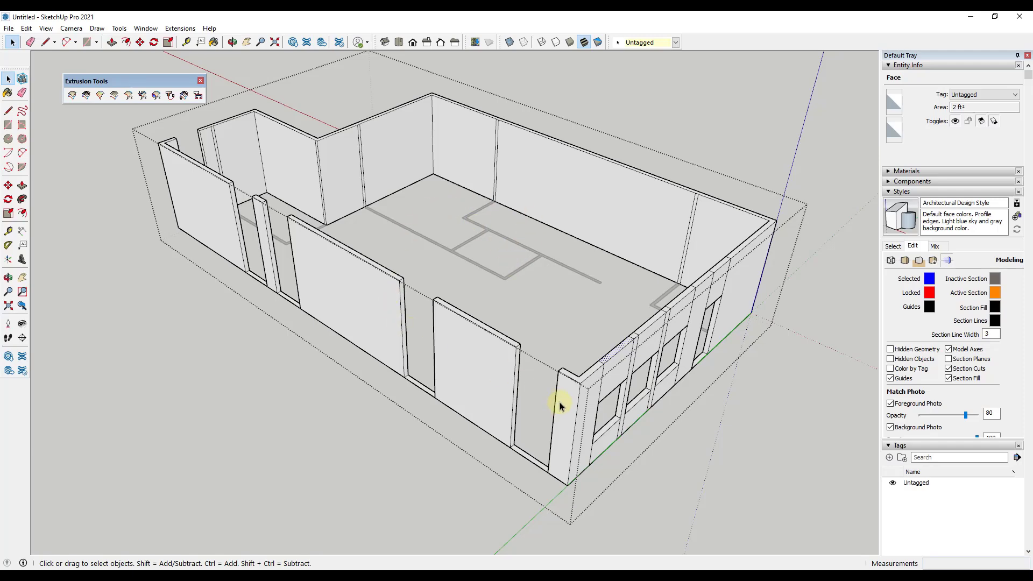
{"action": "middle_click_drag", "start_coordinate": [592, 338], "coordinate": [535, 369]}
{"action": "scroll", "coordinate": [491, 491], "scroll_direction": "up", "scroll_amount": 3}
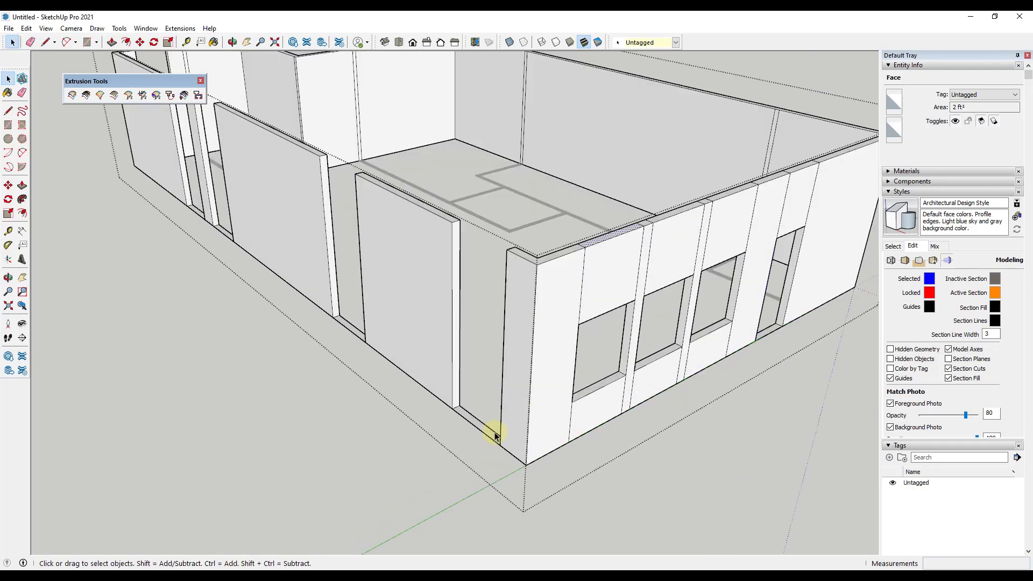
{"action": "key", "text": "p"}
{"action": "left_click", "coordinate": [573, 403]}
{"action": "key", "text": "m"}
{"action": "left_click", "coordinate": [502, 404]}
{"action": "key", "text": "p"}
{"action": "left_click", "coordinate": [505, 251]}
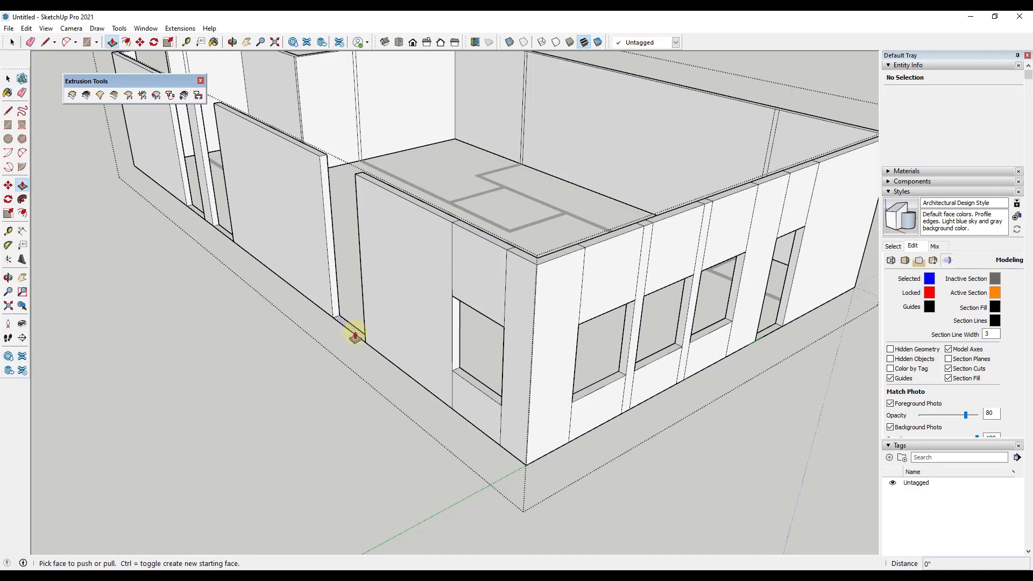
Raise the sill of the long wall's second opening from the corner, copy it to head height and extrude the header
{"action": "left_click", "coordinate": [352, 330]}
{"action": "double_click", "coordinate": [353, 294]}
{"action": "key", "text": "m"}
{"action": "left_click", "coordinate": [353, 294]}
{"action": "key", "text": "p"}
{"action": "left_click", "coordinate": [412, 250]}
Build the sill and header of the long wall's third window opening, matching the heights of the neighbouring window
{"action": "scroll", "coordinate": [449, 261], "scroll_direction": "down", "scroll_amount": 3}
{"action": "left_click", "coordinate": [497, 335]}
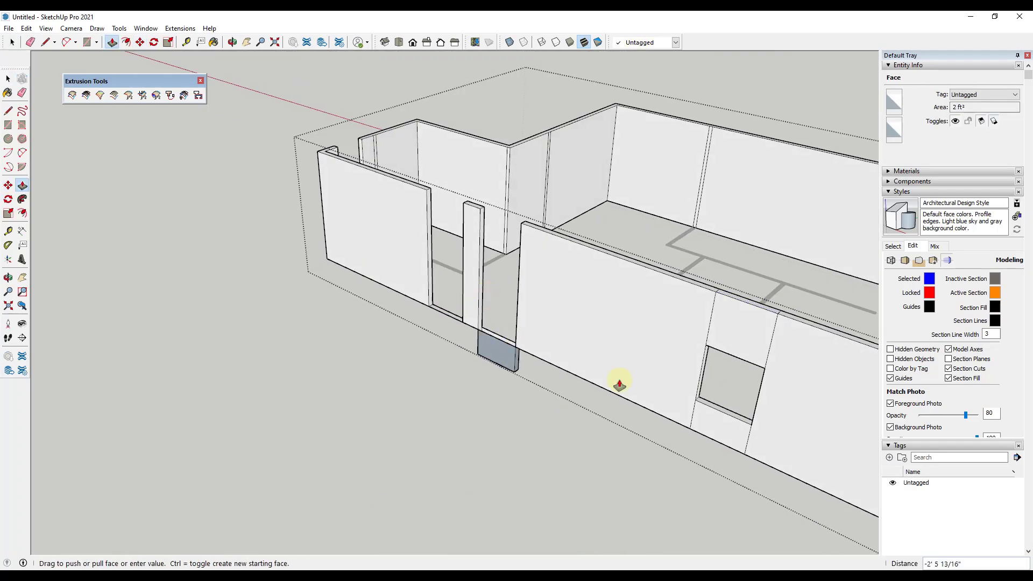
{"action": "left_click", "coordinate": [700, 401]}
{"action": "key", "text": "space"}
{"action": "double_click", "coordinate": [498, 311]}
{"action": "key", "text": "m"}
{"action": "left_click", "coordinate": [516, 321]}
{"action": "scroll", "coordinate": [334, 207], "scroll_direction": "up", "scroll_amount": 3}
Raise the long wall's last window opening base 2' 6", copy the sill to head height and extrude the header to the wall top
{"action": "key", "text": "p"}
{"action": "left_click", "coordinate": [560, 358]}
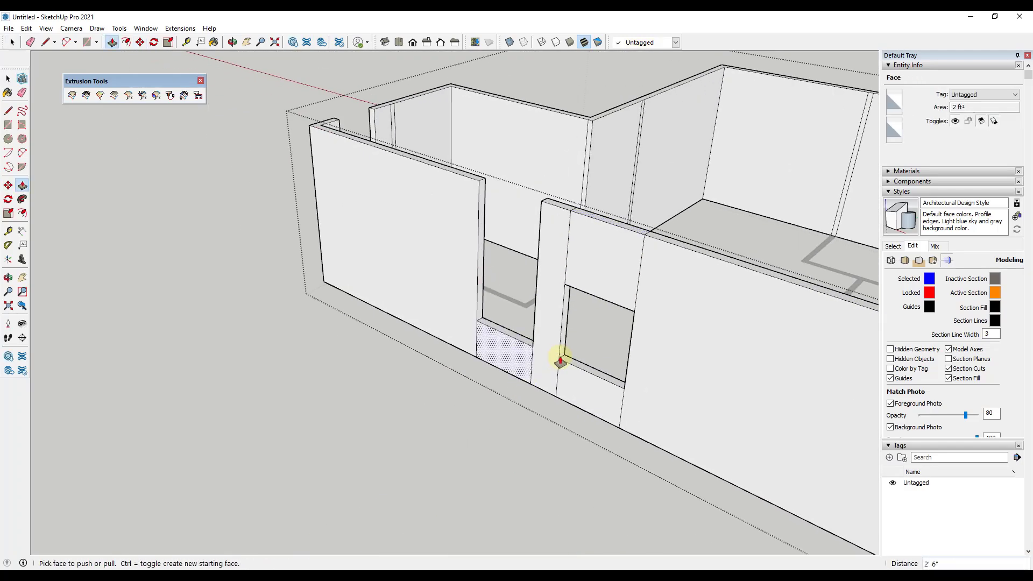
{"action": "double_click", "coordinate": [507, 334]}
{"action": "key", "text": "m"}
{"action": "left_click", "coordinate": [533, 346]}
{"action": "left_click", "coordinate": [563, 285]}
{"action": "key", "text": "p"}
{"action": "left_click", "coordinate": [510, 260]}
{"action": "left_click", "coordinate": [543, 202]}
Copy the base face of the far end wall's door opening to head height and extrude it to the wall top
{"action": "key", "text": "space"}
{"action": "double_click", "coordinate": [503, 324]}
{"action": "key", "text": "m"}
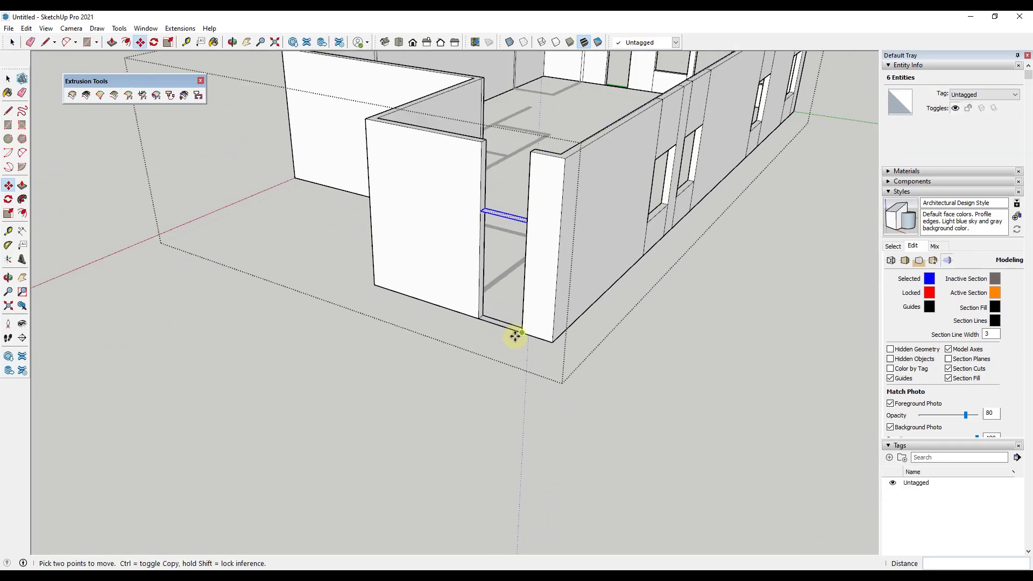
{"action": "key", "text": "p"}
{"action": "key", "text": "space"}
Open the interior wall group, reverse the small corner room's floor-level faces and extrude its walls to full height
{"action": "middle_click_drag", "start_coordinate": [465, 396], "coordinate": [344, 398]}
{"action": "double_click", "coordinate": [483, 295]}
{"action": "triple_click", "coordinate": [478, 302]}
{"action": "right_click", "coordinate": [477, 302]}
{"action": "key", "text": "p"}
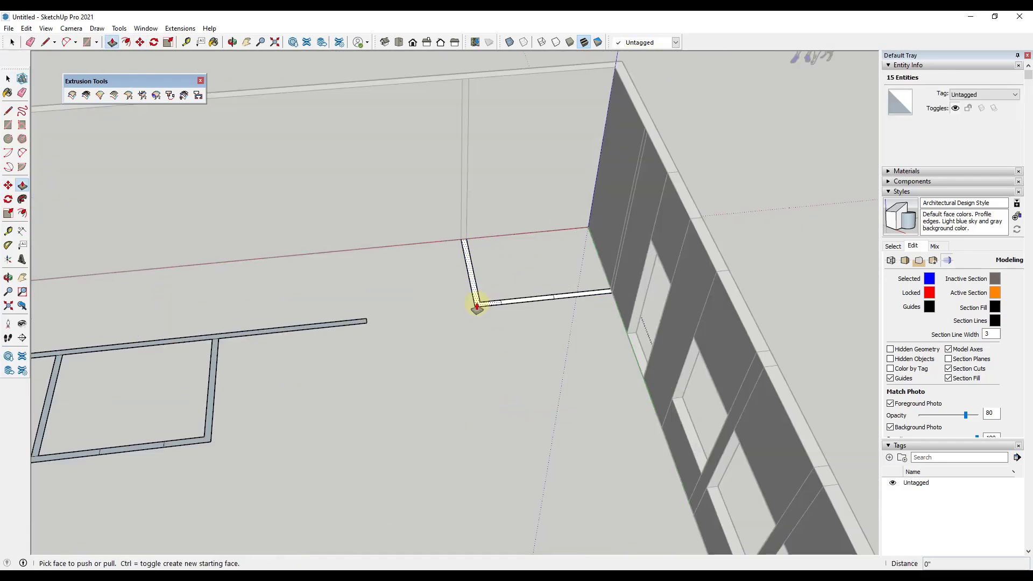
{"action": "left_click", "coordinate": [478, 305]}
Copy the small corner room's door base face up to head height and extrude it into a header
{"action": "key", "text": "space"}
{"action": "double_click", "coordinate": [539, 300]}
{"action": "key", "text": "m"}
{"action": "left_click", "coordinate": [577, 299]}
{"action": "key", "text": "p"}
{"action": "left_click", "coordinate": [572, 220]}
Select the connected central interior wall layout and reverse its faces
{"action": "key", "text": "space"}
{"action": "triple_click", "coordinate": [259, 316]}
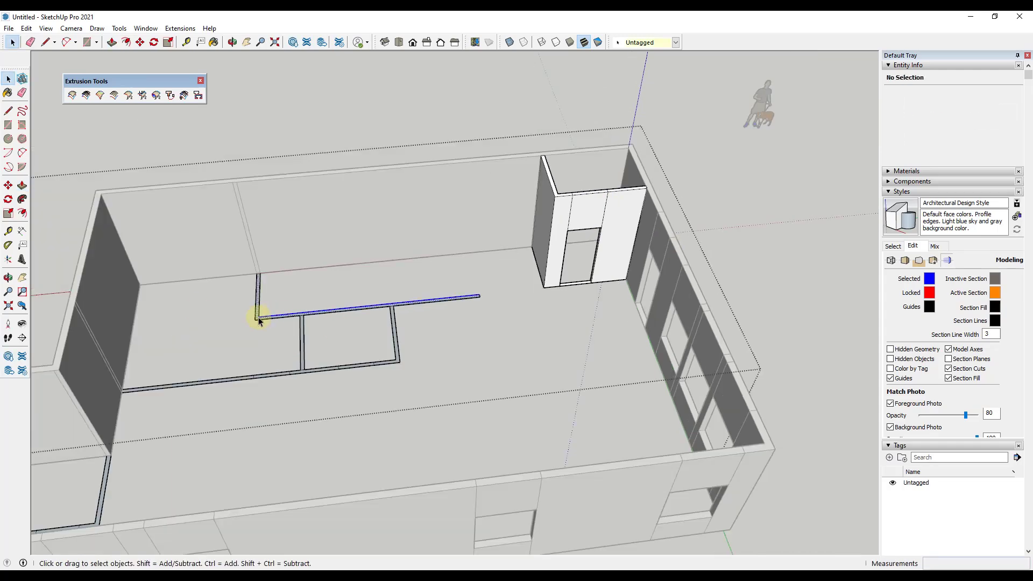
{"action": "right_click", "coordinate": [259, 316]}
{"action": "key", "text": "p"}
{"action": "double_click", "coordinate": [344, 310]}
{"action": "double_click", "coordinate": [314, 370]}
{"action": "double_click", "coordinate": [397, 353]}
{"action": "key", "text": "ctrl+z"}
{"action": "key", "text": "ctrl+z"}
{"action": "key", "text": "ctrl+z"}
Extrude the central interior wall faces 11', leaving the door openings at floor level
{"action": "left_click", "coordinate": [413, 303]}
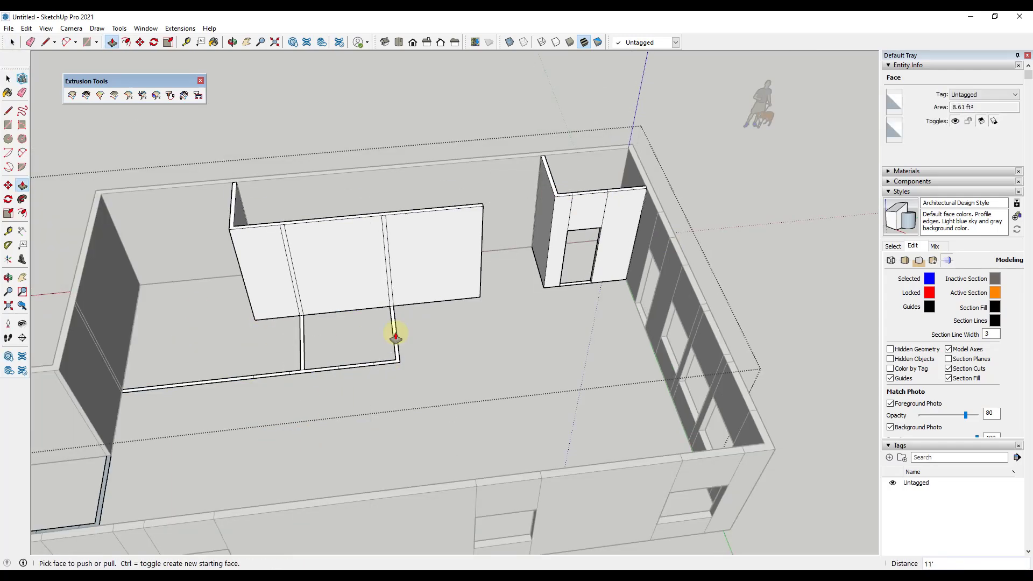
{"action": "double_click", "coordinate": [395, 338]}
{"action": "double_click", "coordinate": [309, 372]}
{"action": "double_click", "coordinate": [209, 382]}
Reverse the faces of the far end room's interior walls and extrude them 11' to match the other walls
{"action": "middle_click_drag", "start_coordinate": [309, 377], "coordinate": [145, 517]}
{"action": "key", "text": "space"}
{"action": "triple_click", "coordinate": [243, 270]}
{"action": "right_click", "coordinate": [243, 269]}
{"action": "left_click", "coordinate": [286, 386]}
{"action": "key", "text": "p"}
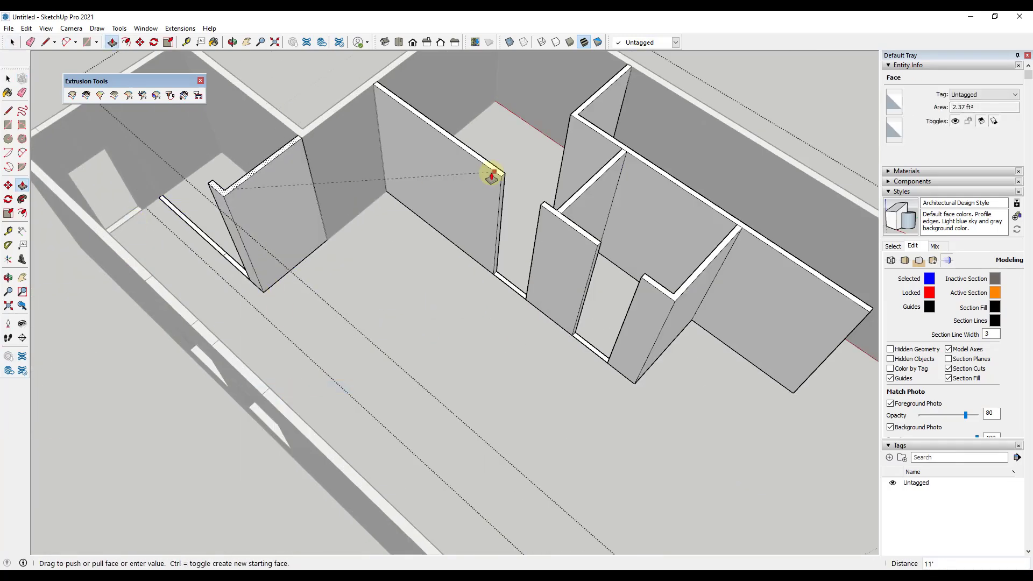
{"action": "left_click", "coordinate": [491, 173]}
Select the base faces of the three remaining interior door openings and copy them up to door head height
{"action": "middle_click_drag", "start_coordinate": [394, 218], "coordinate": [352, 258]}
{"action": "key", "text": "space"}
{"action": "double_click", "coordinate": [230, 322]}
{"action": "middle_click_drag", "start_coordinate": [233, 327], "coordinate": [254, 316]}
{"action": "double_click", "coordinate": [440, 293], "text": "shift"}
{"action": "double_click", "coordinate": [501, 328], "text": "shift"}
{"action": "key", "text": "m"}
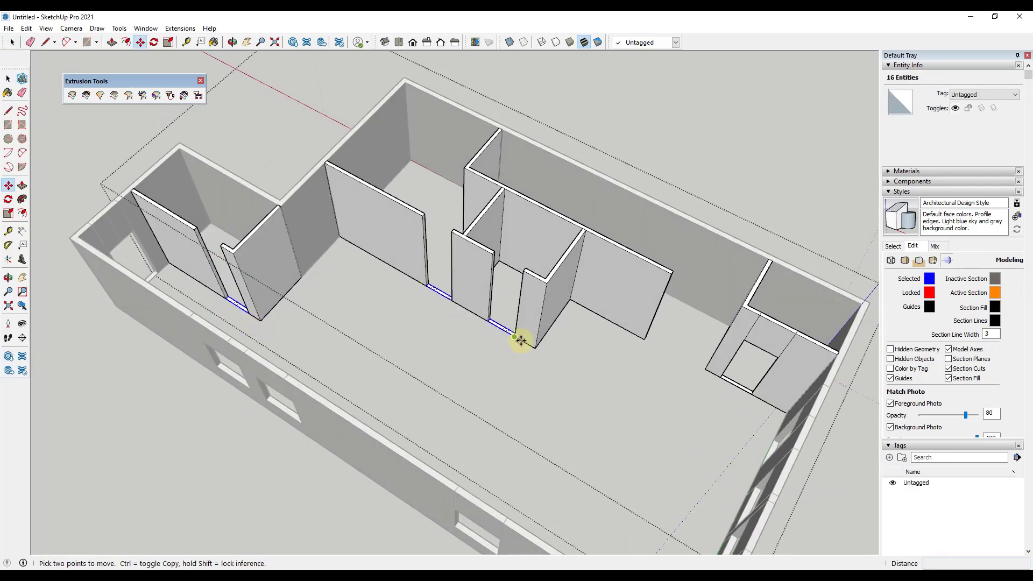
Extrude the copied faces above the three interior doors to the wall top and leave the interior wall group
{"action": "key", "text": "p"}
{"action": "left_click", "coordinate": [512, 291]}
{"action": "left_click", "coordinate": [534, 274]}
{"action": "double_click", "coordinate": [439, 251]}
{"action": "double_click", "coordinate": [220, 264]}
{"action": "key", "text": "space"}
{"action": "key", "text": "Escape"}
Open the exterior wall group and erase the seam lines above and below the openings on the wall with three windows
{"action": "middle_click_drag", "start_coordinate": [592, 388], "coordinate": [537, 328]}
{"action": "scroll", "coordinate": [537, 329], "scroll_direction": "down", "scroll_amount": 4}
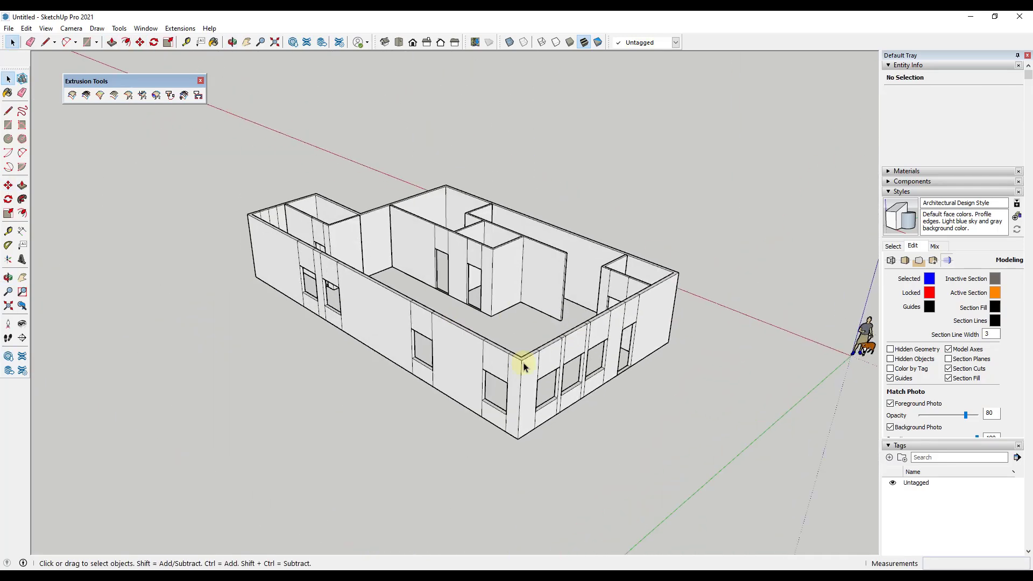
{"action": "left_click", "coordinate": [539, 370]}
{"action": "scroll", "coordinate": [535, 358], "scroll_direction": "up", "scroll_amount": 4}
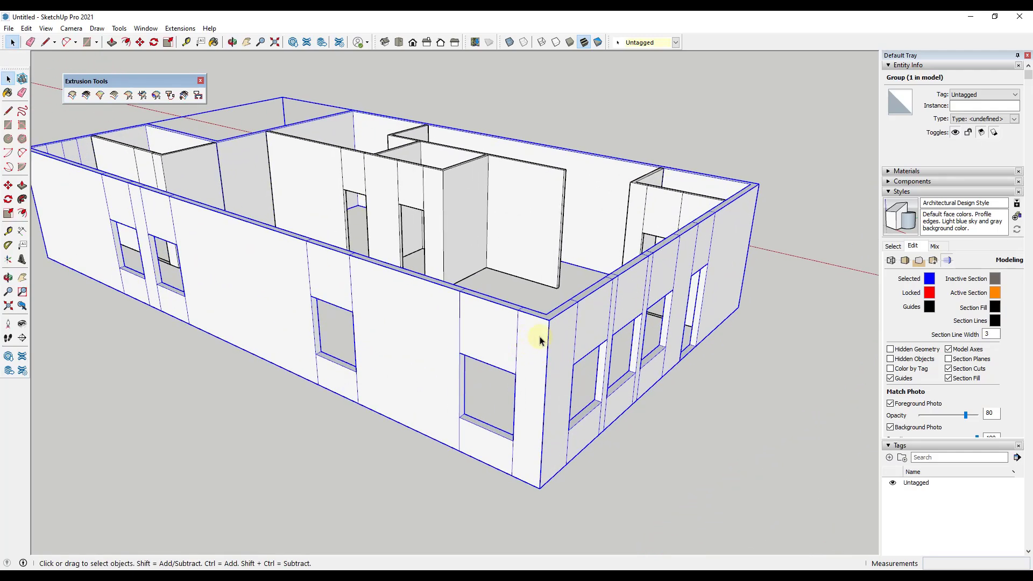
{"action": "middle_click_drag", "start_coordinate": [560, 345], "coordinate": [526, 357]}
{"action": "double_click", "coordinate": [526, 358]}
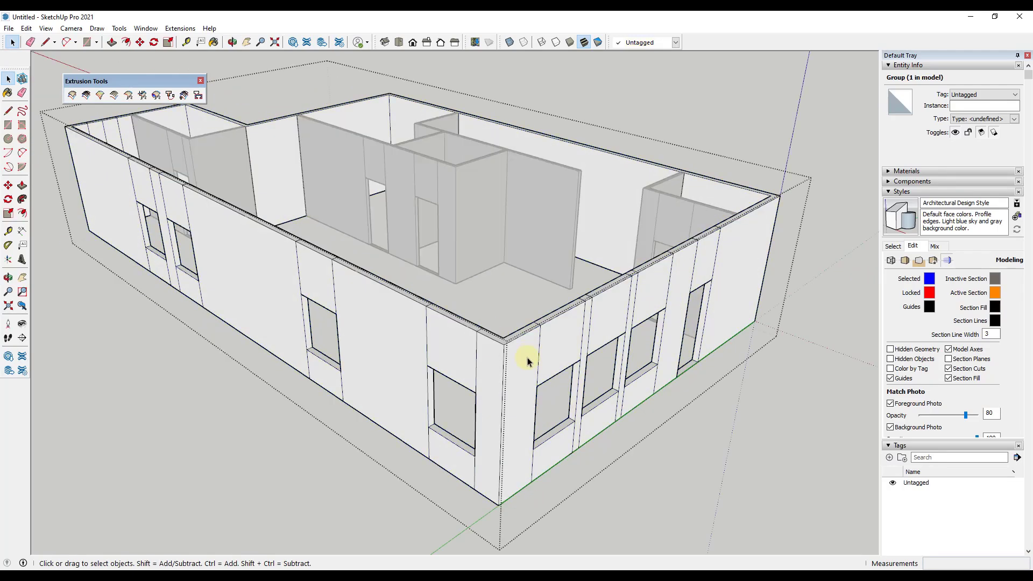
{"action": "key", "text": "e"}
{"action": "mouse_move", "coordinate": [537, 347]}
{"action": "left_mouse_down"}
{"action": "mouse_move", "coordinate": [665, 278]}
{"action": "mouse_move", "coordinate": [715, 291]}
{"action": "left_mouse_up"}
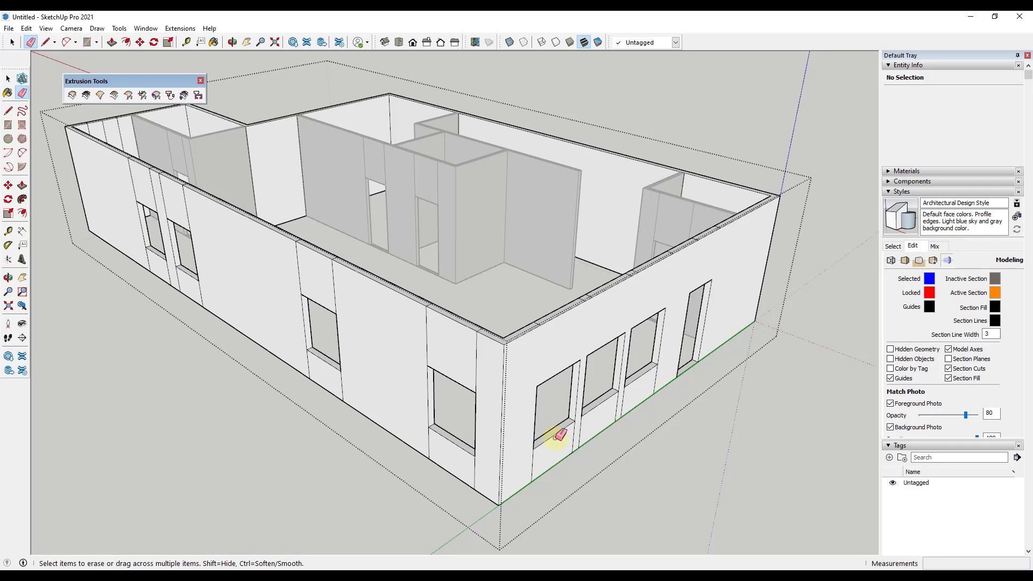
{"action": "left_click_drag", "start_coordinate": [570, 441], "coordinate": [635, 402]}
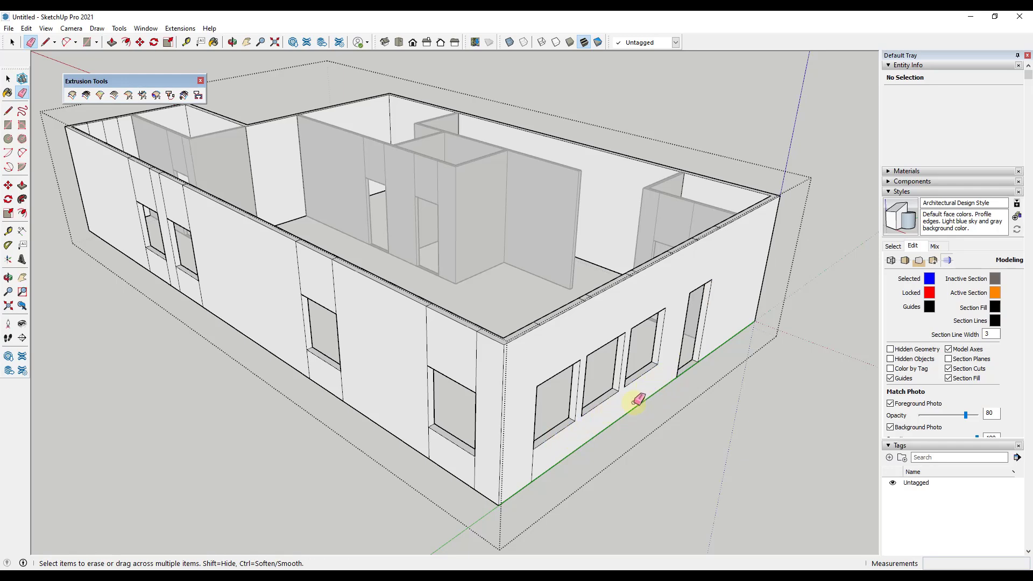
Erase the vertical seam lines above and below the window openings on the long exterior wall
{"action": "left_click_drag", "start_coordinate": [476, 356], "coordinate": [420, 329]}
{"action": "left_click_drag", "start_coordinate": [452, 461], "coordinate": [301, 346]}
{"action": "left_click_drag", "start_coordinate": [330, 291], "coordinate": [228, 259]}
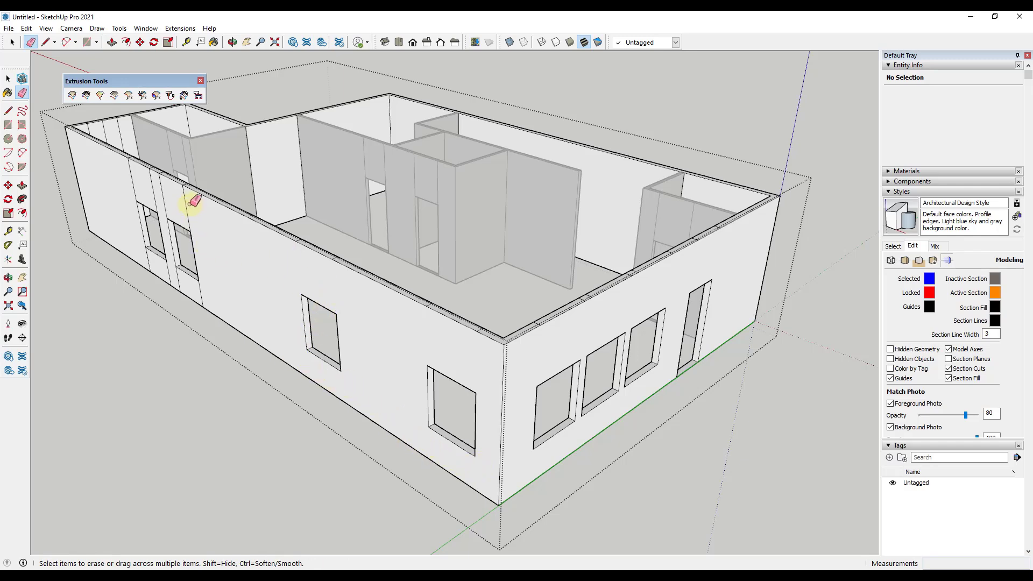
{"action": "left_click_drag", "start_coordinate": [189, 204], "coordinate": [117, 171]}
{"action": "left_click_drag", "start_coordinate": [199, 291], "coordinate": [146, 253]}
Erase the seam lines across the top of the exterior wall with three windows and a door
{"action": "scroll", "coordinate": [519, 328], "scroll_direction": "up", "scroll_amount": 3}
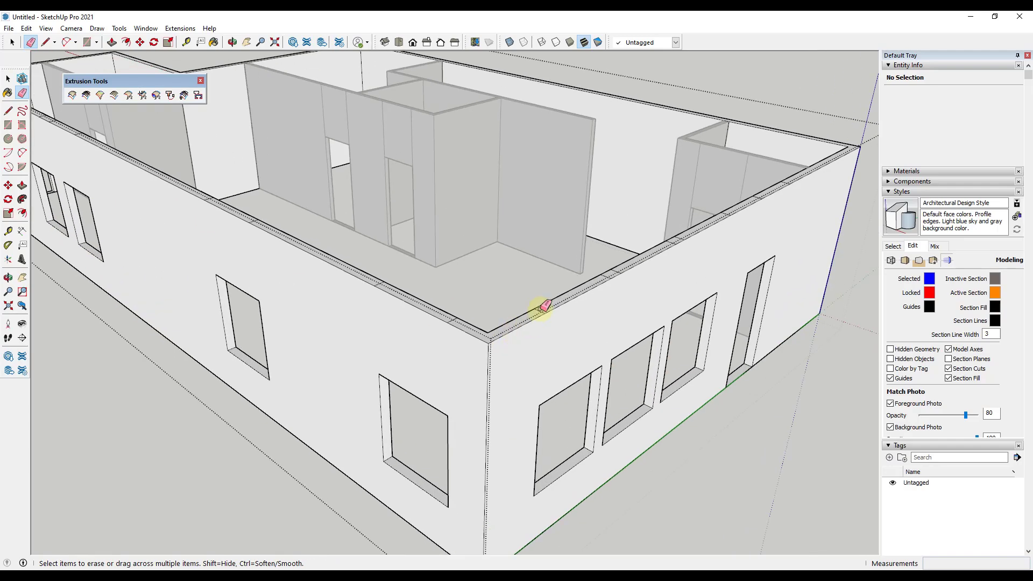
{"action": "mouse_move", "coordinate": [568, 295]}
{"action": "left_mouse_down"}
{"action": "mouse_move", "coordinate": [688, 233]}
{"action": "mouse_move", "coordinate": [714, 248]}
{"action": "mouse_move", "coordinate": [586, 305]}
{"action": "mouse_move", "coordinate": [794, 194]}
{"action": "mouse_move", "coordinate": [784, 201]}
{"action": "left_mouse_up"}
{"action": "scroll", "coordinate": [713, 232], "scroll_direction": "down", "scroll_amount": 3}
{"action": "scroll", "coordinate": [704, 240], "scroll_direction": "up", "scroll_amount": 4}
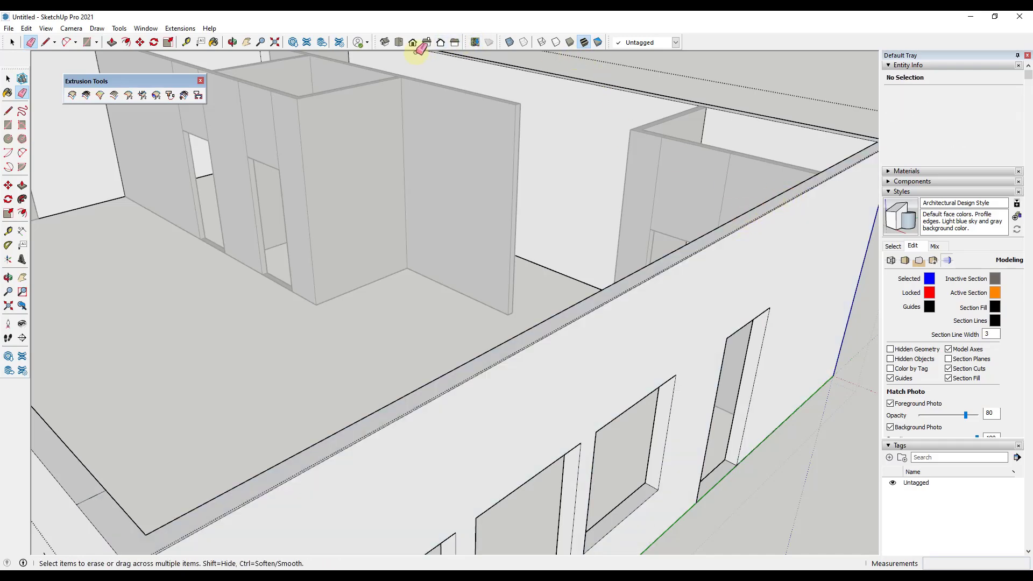
Switch to the top view and erase the remaining seam lines on the exterior walls' tops and inner faces
{"action": "left_click", "coordinate": [399, 42]}
{"action": "scroll", "coordinate": [433, 284], "scroll_direction": "down", "scroll_amount": 5}
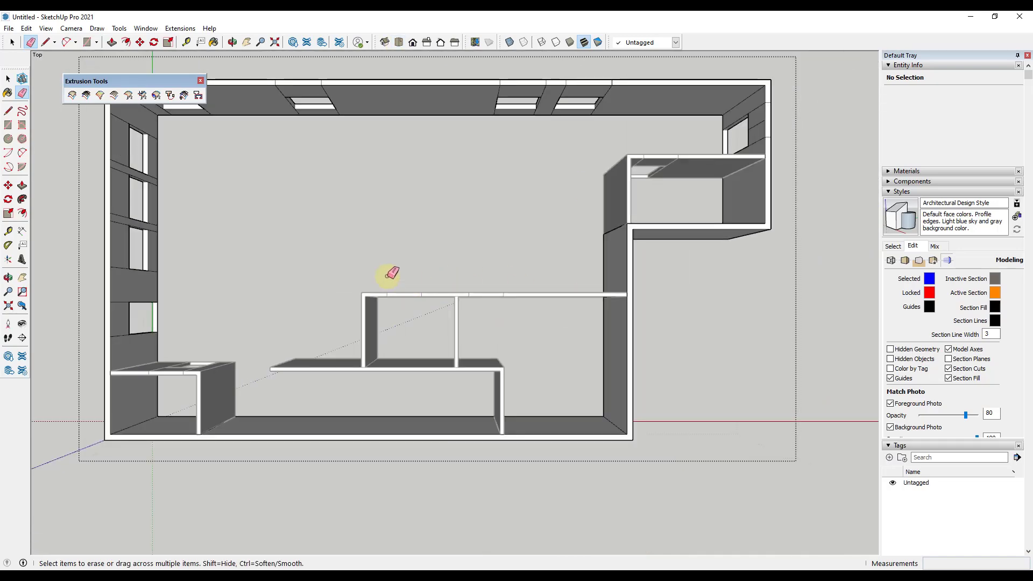
{"action": "scroll", "coordinate": [377, 107], "scroll_direction": "up", "scroll_amount": 5}
{"action": "scroll", "coordinate": [242, 102], "scroll_direction": "down", "scroll_amount": 2}
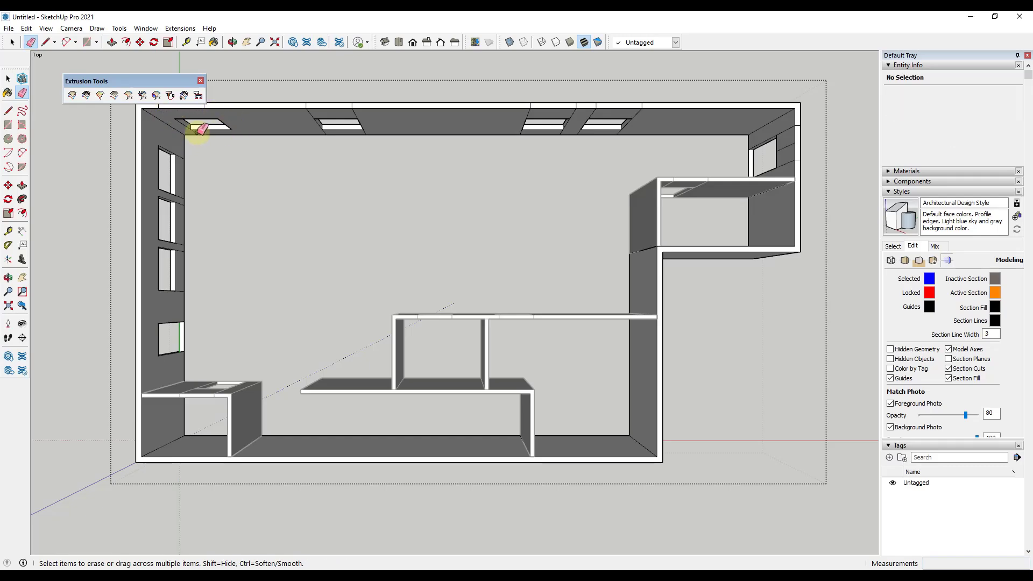
{"action": "scroll", "coordinate": [480, 108], "scroll_direction": "up", "scroll_amount": 3}
{"action": "middle_click_drag", "start_coordinate": [795, 125], "coordinate": [473, 99]}
{"action": "scroll", "coordinate": [780, 201], "scroll_direction": "up", "scroll_amount": 1}
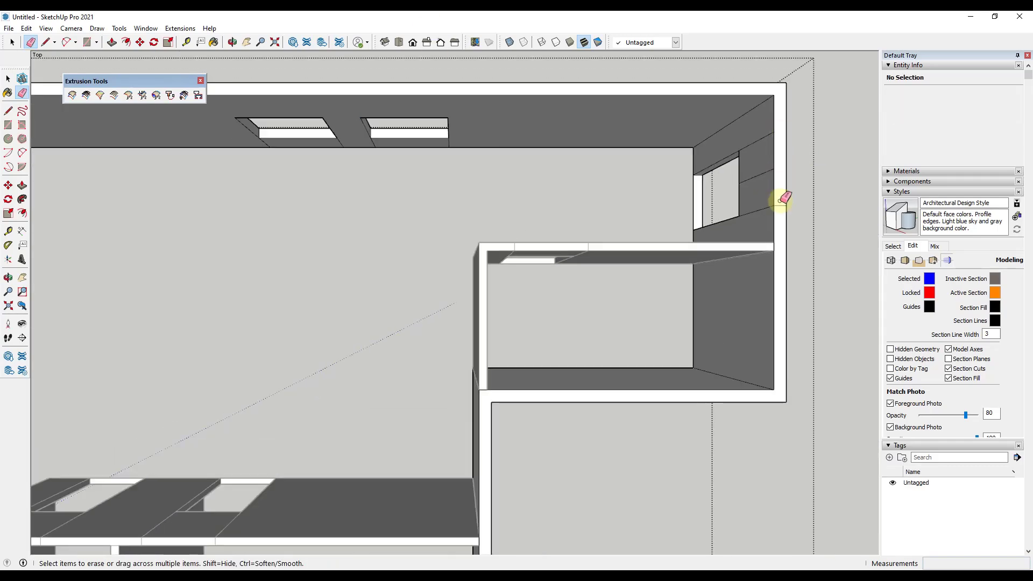
{"action": "scroll", "coordinate": [473, 189], "scroll_direction": "down", "scroll_amount": 4}
{"action": "scroll", "coordinate": [575, 213], "scroll_direction": "up", "scroll_amount": 4}
{"action": "scroll", "coordinate": [396, 208], "scroll_direction": "down", "scroll_amount": 3}
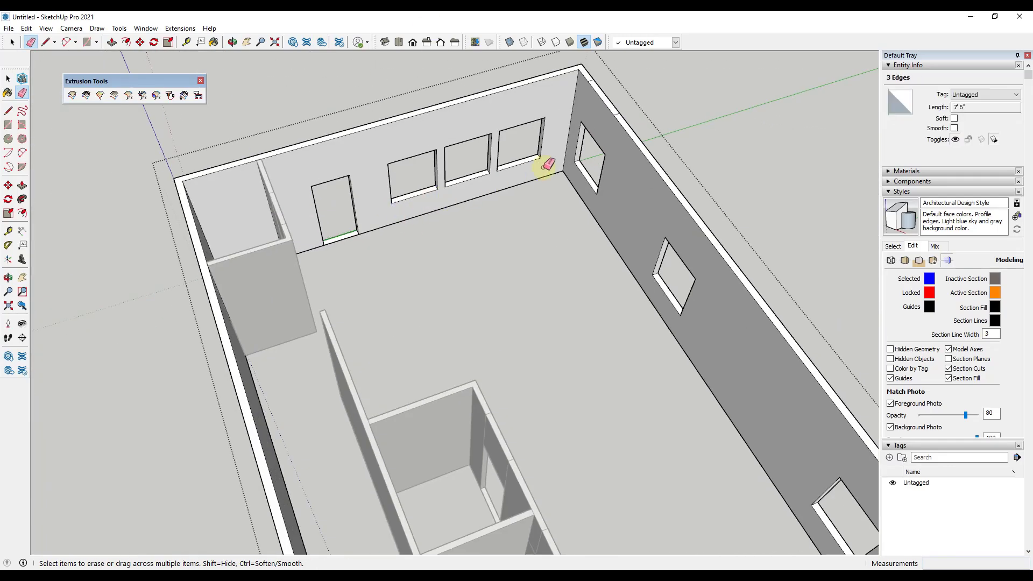
Open the interior wall group and erase the seam lines across the wall tops and above the door openings
{"action": "scroll", "coordinate": [625, 245], "scroll_direction": "down", "scroll_amount": 2}
{"action": "middle_click_drag", "start_coordinate": [625, 244], "coordinate": [360, 270]}
{"action": "key", "text": "space"}
{"action": "key", "text": "e"}
{"action": "scroll", "coordinate": [397, 212], "scroll_direction": "up", "scroll_amount": 2}
{"action": "scroll", "coordinate": [329, 288], "scroll_direction": "up", "scroll_amount": 2}
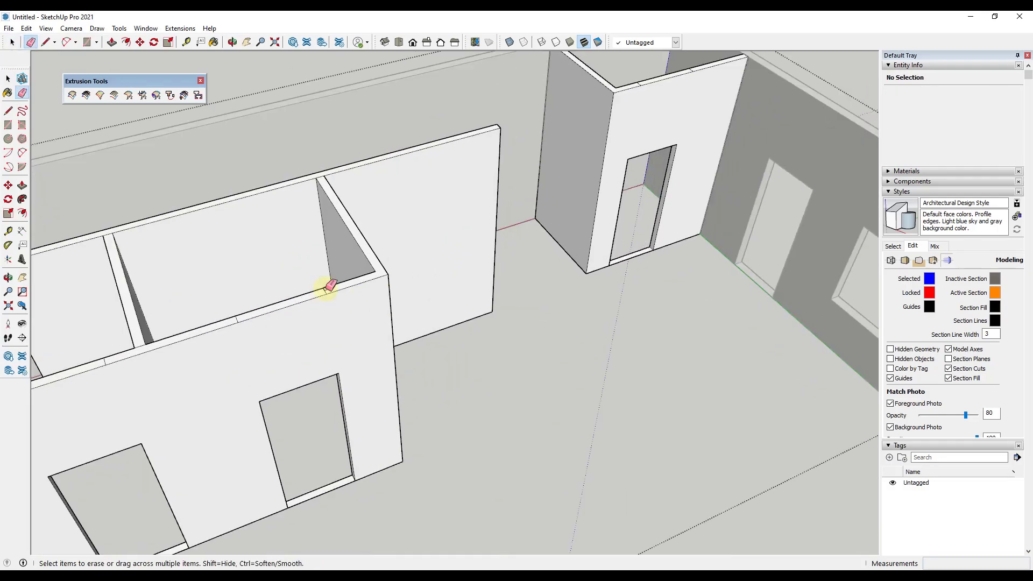
{"action": "scroll", "coordinate": [178, 350], "scroll_direction": "up", "scroll_amount": 1}
{"action": "scroll", "coordinate": [625, 168], "scroll_direction": "up", "scroll_amount": 2}
{"action": "scroll", "coordinate": [438, 295], "scroll_direction": "down", "scroll_amount": 5}
{"action": "scroll", "coordinate": [346, 224], "scroll_direction": "down", "scroll_amount": 2}
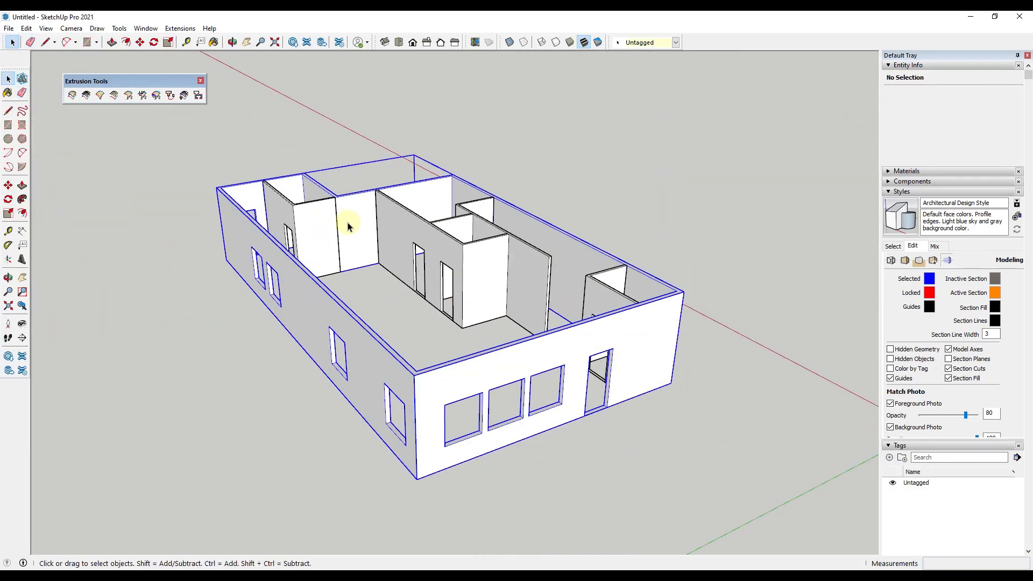
Unhide all hidden objects to bring back the floor plan image beneath the walls
{"action": "middle_click_drag", "start_coordinate": [340, 207], "coordinate": [316, 229]}
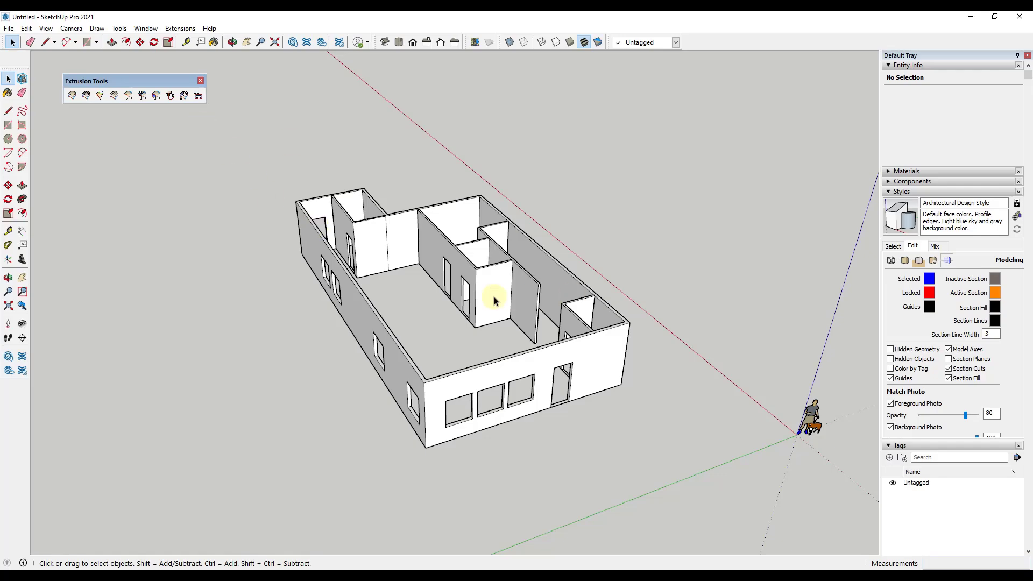
{"action": "middle_click_drag", "start_coordinate": [494, 301], "coordinate": [409, 258]}
{"action": "left_click", "coordinate": [26, 28]}
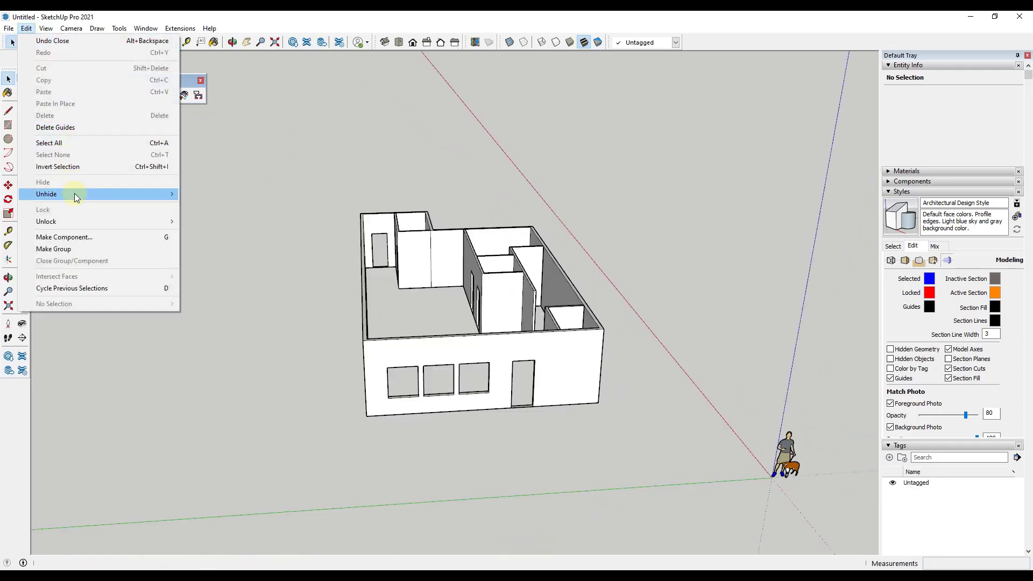
{"action": "mouse_move", "coordinate": [74, 194]}
{"action": "left_click", "coordinate": [203, 219]}
{"action": "middle_click_drag", "start_coordinate": [396, 288], "coordinate": [432, 385]}
{"action": "scroll", "coordinate": [602, 338], "scroll_direction": "up", "scroll_amount": 3}
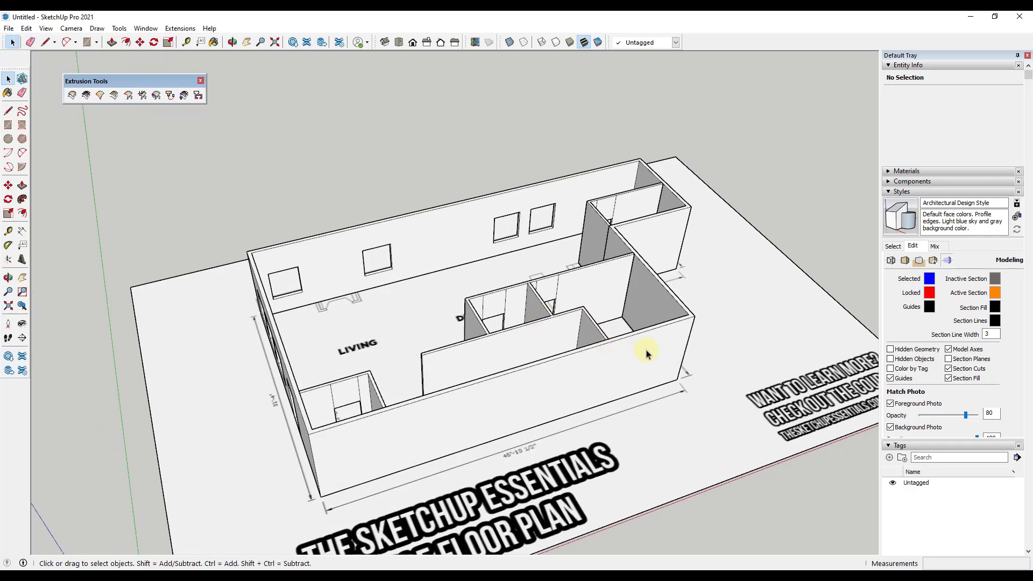
Reopen the interior wall group, erase the remaining vertical seam lines above the door openings on the walls' other faces, and close the group
{"action": "double_click", "coordinate": [362, 388]}
{"action": "key", "text": "e"}
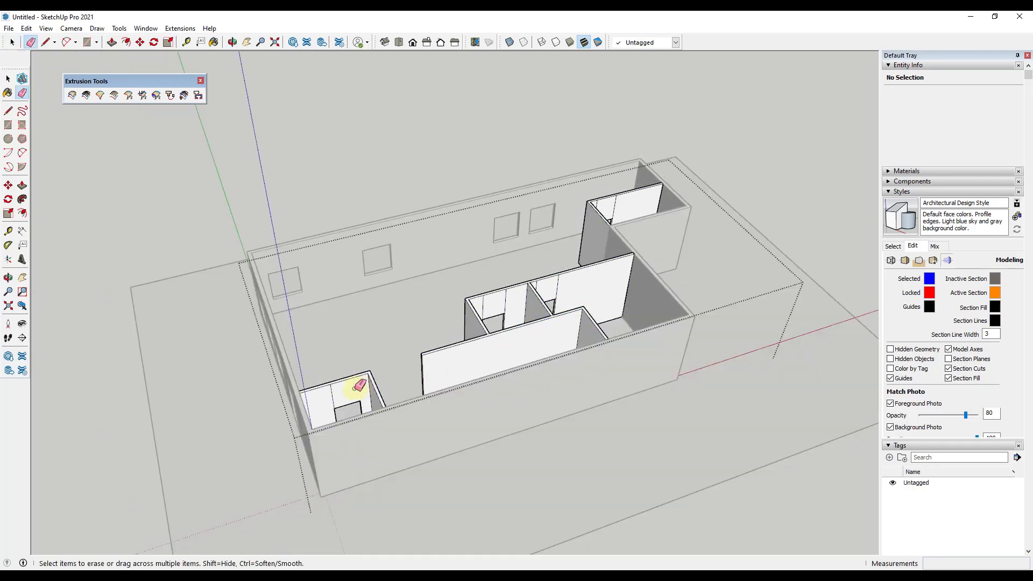
{"action": "left_click_drag", "start_coordinate": [472, 305], "coordinate": [539, 283]}
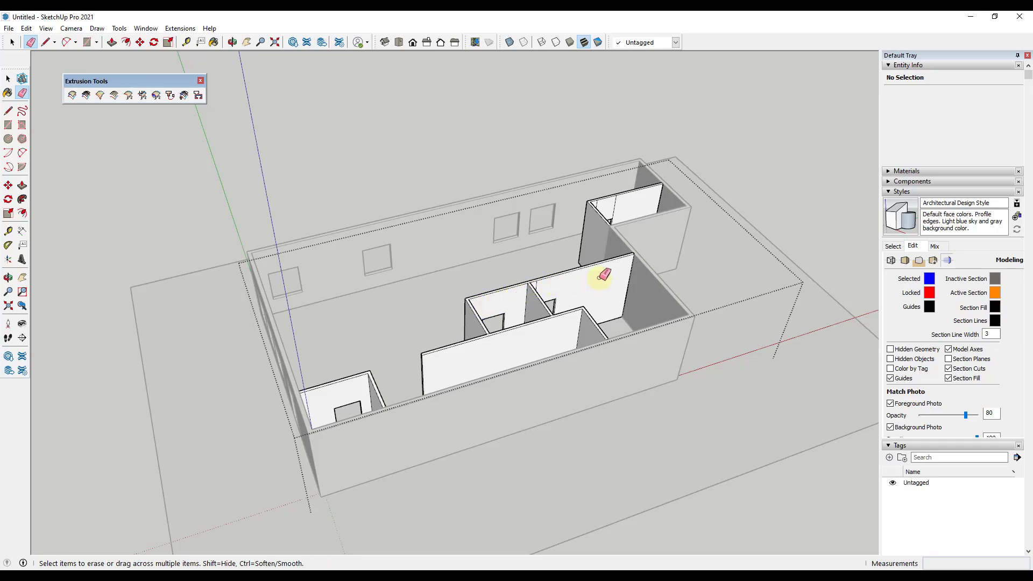
{"action": "scroll", "coordinate": [576, 276], "scroll_direction": "up", "scroll_amount": 3}
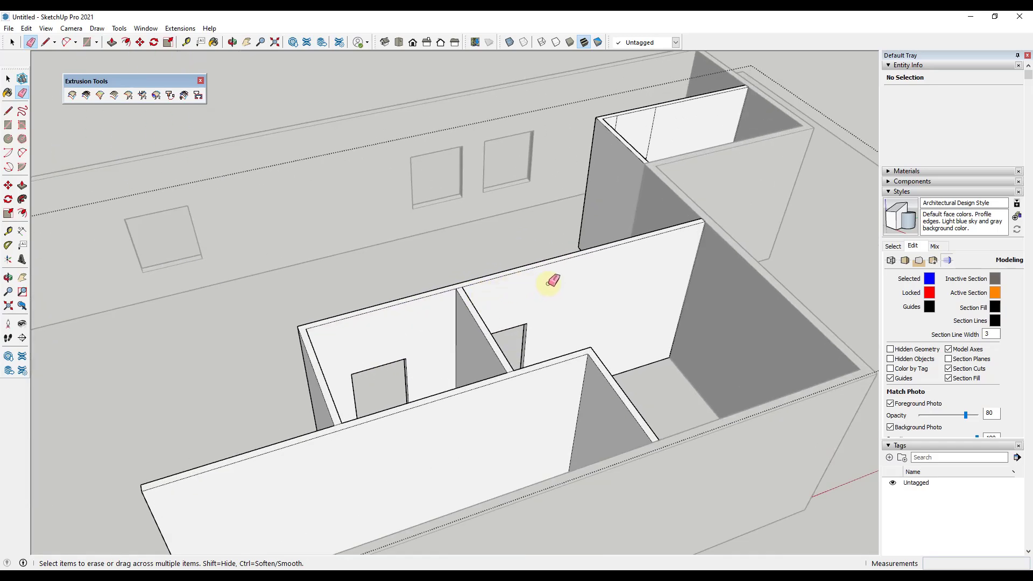
{"action": "scroll", "coordinate": [632, 153], "scroll_direction": "up", "scroll_amount": 5}
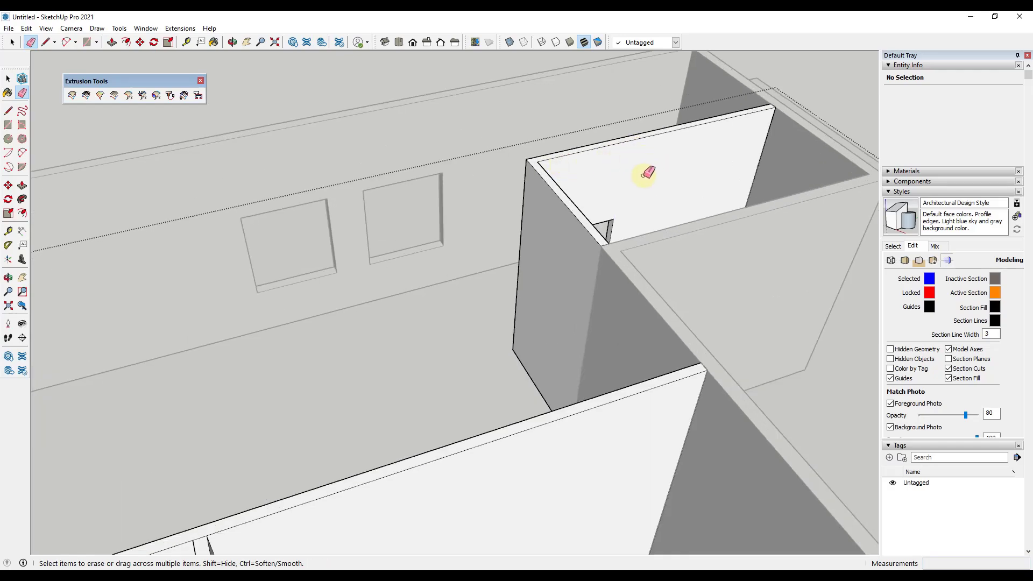
{"action": "scroll", "coordinate": [645, 172], "scroll_direction": "down", "scroll_amount": 10}
{"action": "key", "text": "space"}
{"action": "scroll", "coordinate": [594, 359], "scroll_direction": "up", "scroll_amount": 2}
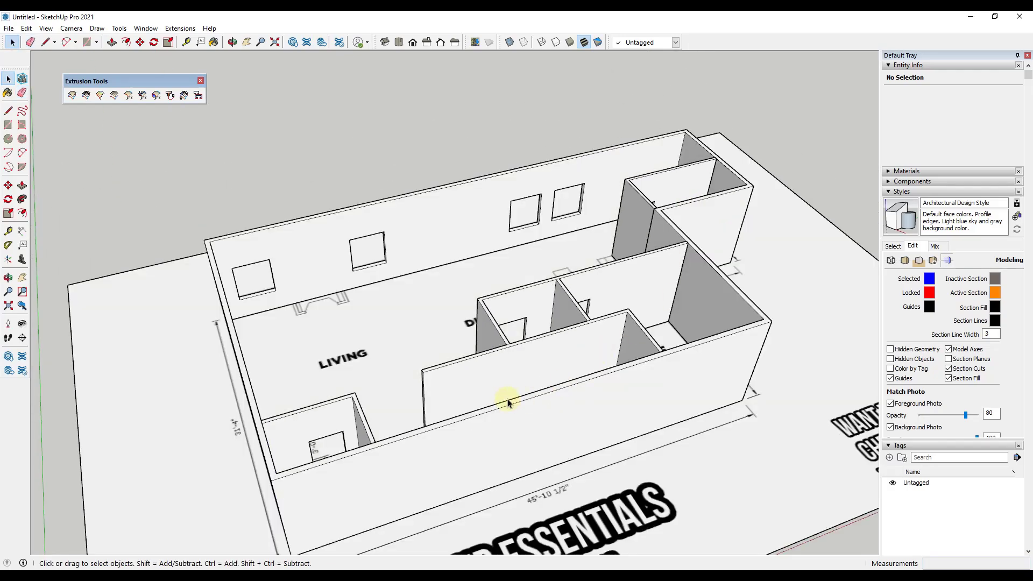
{"action": "scroll", "coordinate": [638, 241], "scroll_direction": "down", "scroll_amount": 4}
{"action": "middle_click_drag", "start_coordinate": [505, 391], "coordinate": [664, 303]}
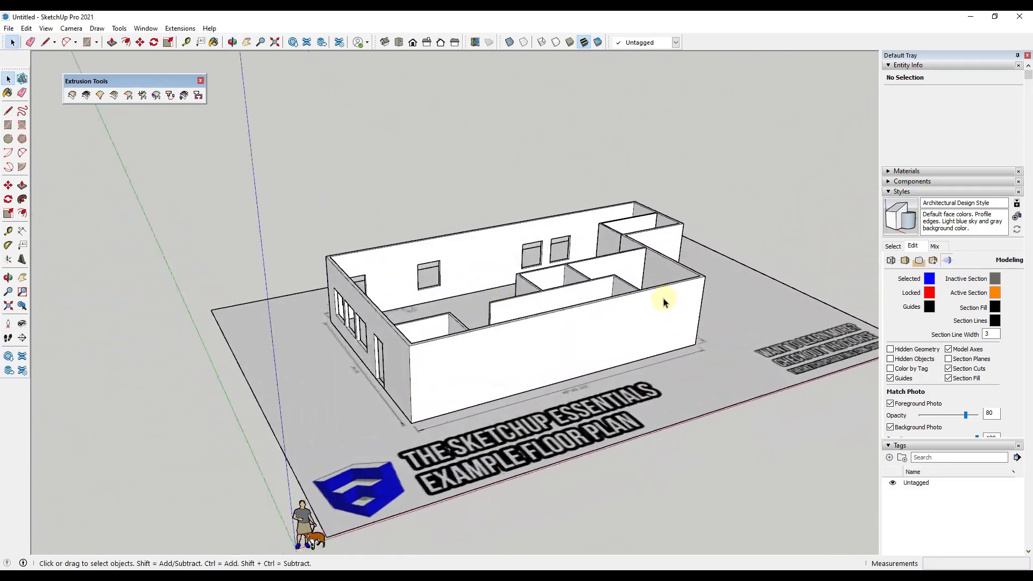
{"action": "scroll", "coordinate": [664, 303], "scroll_direction": "up", "scroll_amount": 2}
{"action": "scroll", "coordinate": [641, 316], "scroll_direction": "up", "scroll_amount": 2}
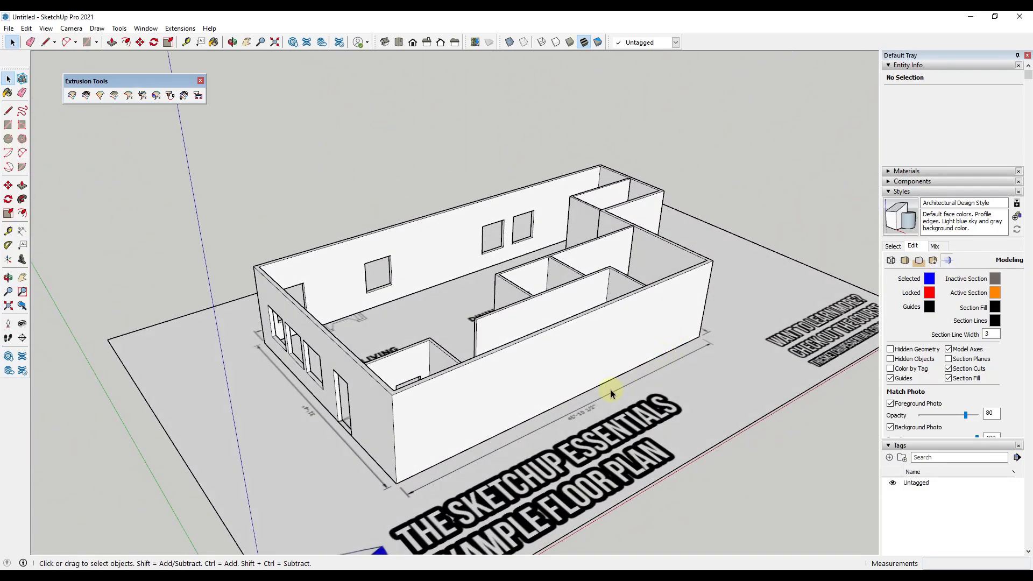